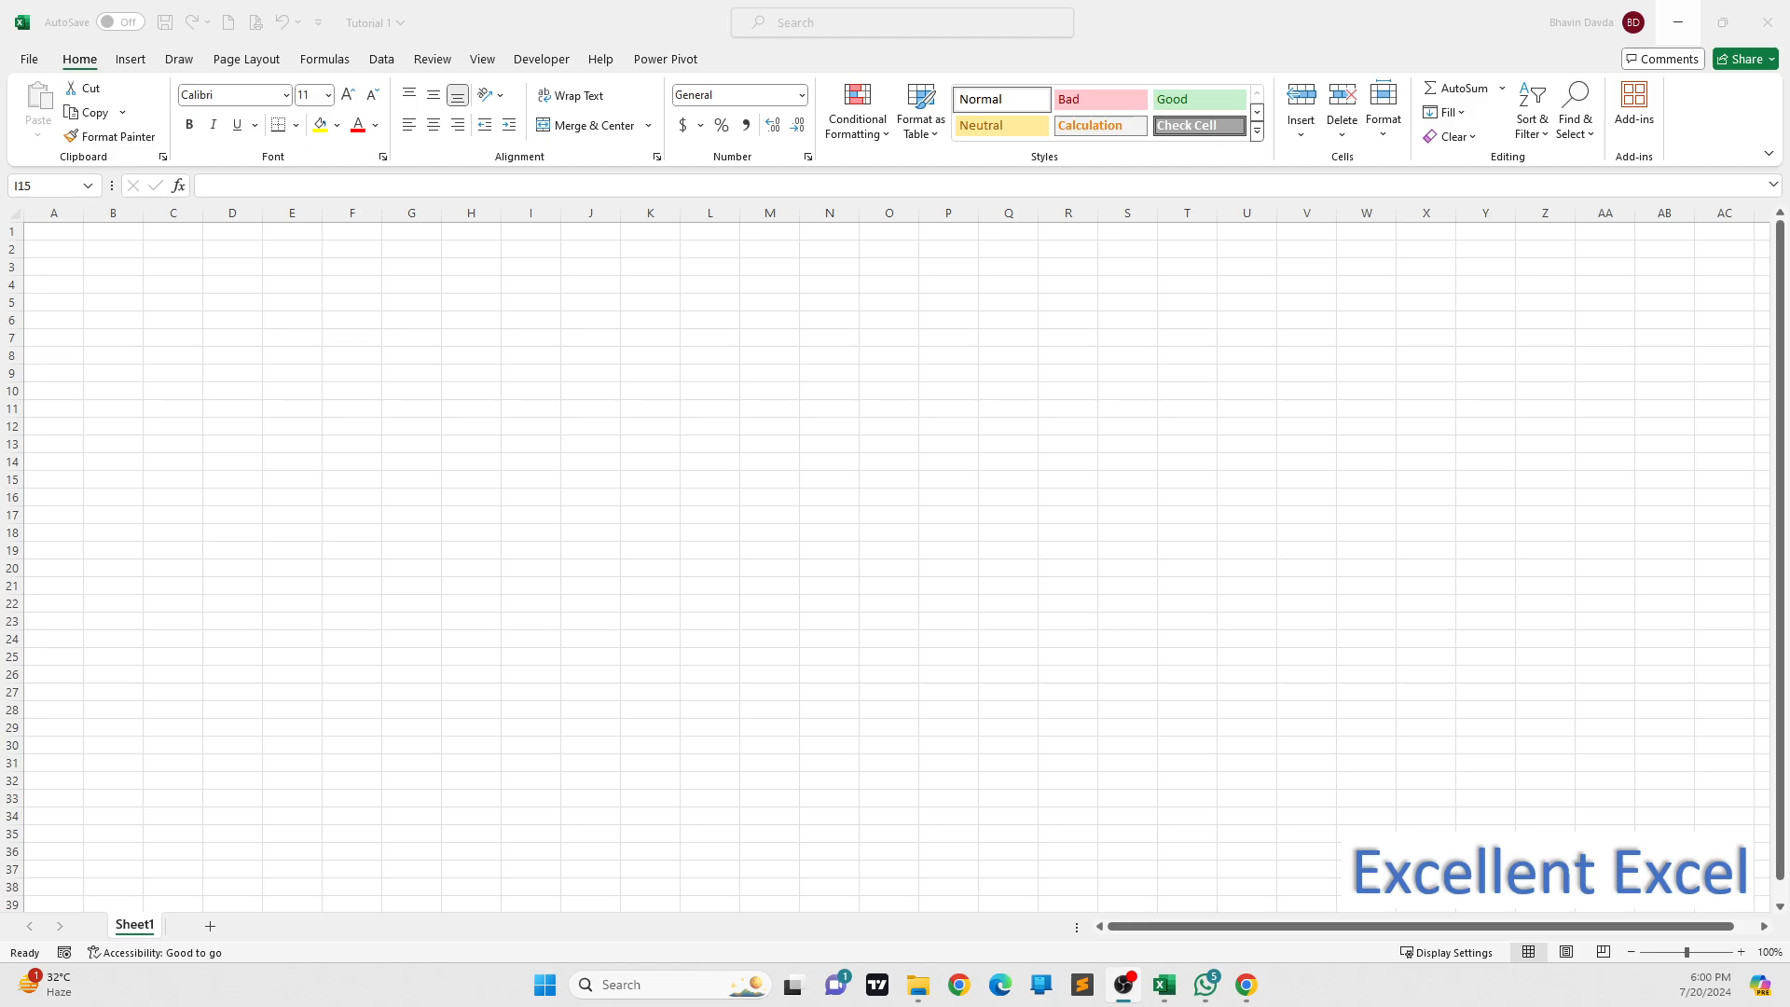
- Open the US_Regional_Sales_Data CSV from the desktop folder Excellent Excel > Tutorial 1 > Raw Data
{"action": "left_click", "coordinate": [1678, 22]}
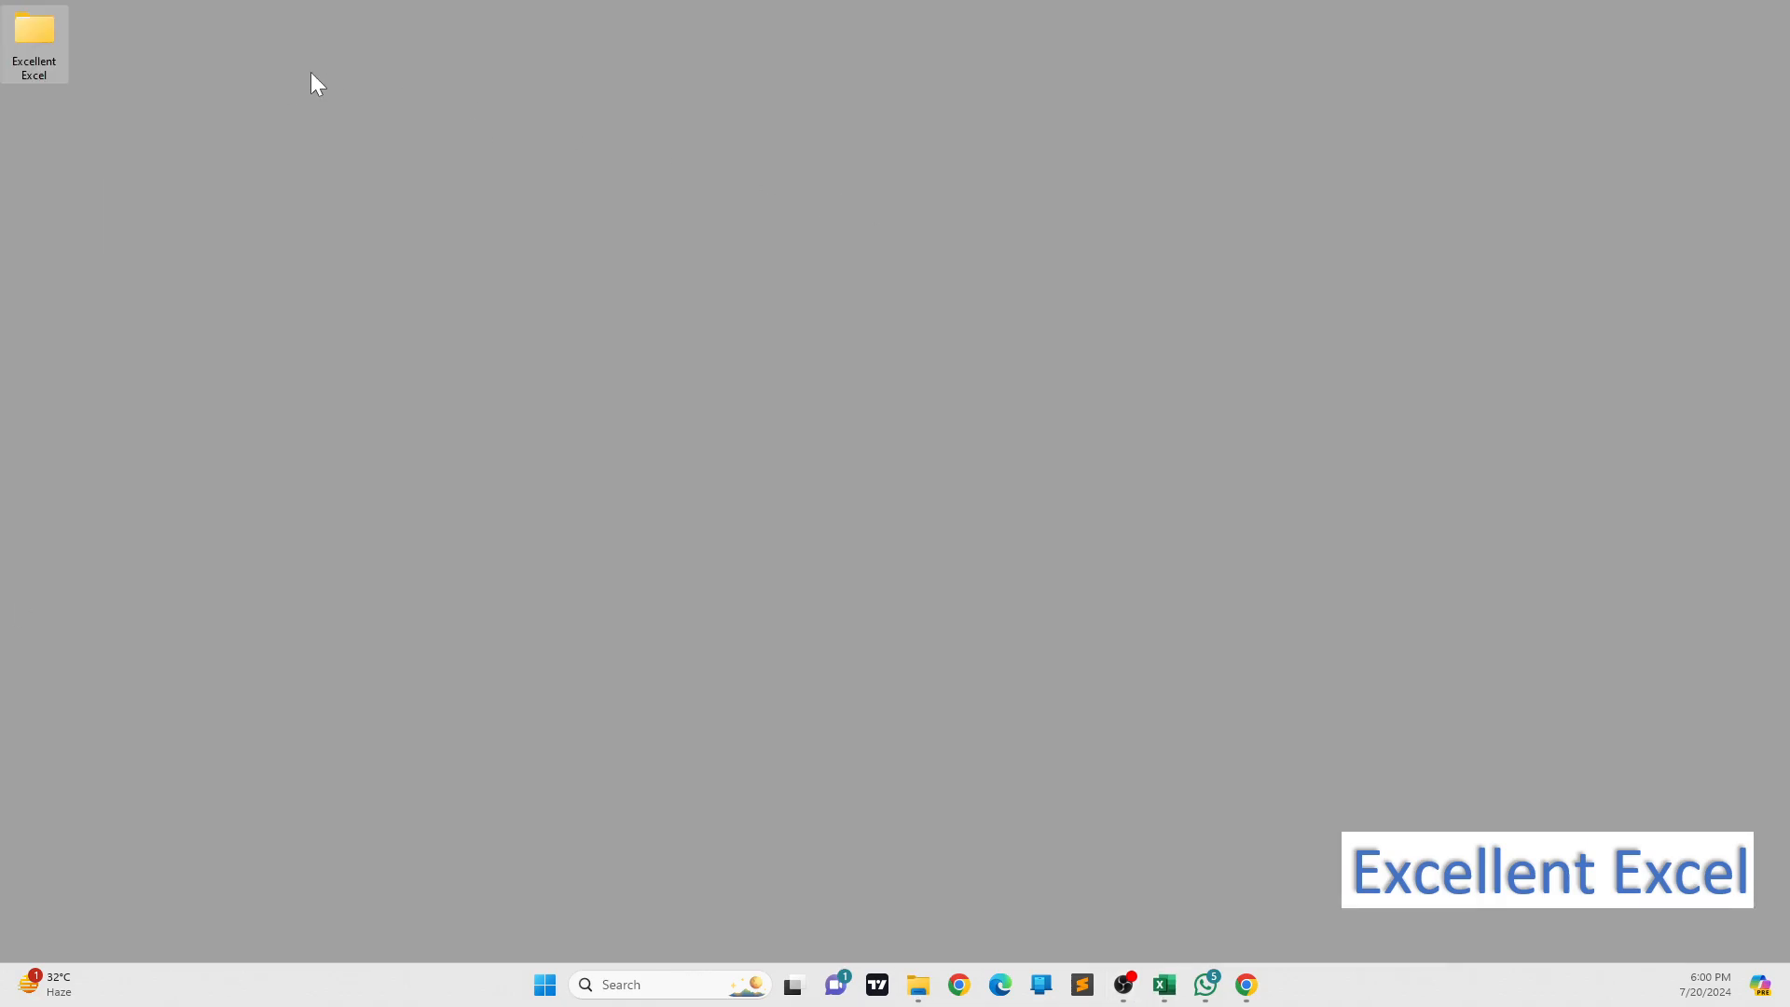
{"action": "double_click", "coordinate": [31, 45]}
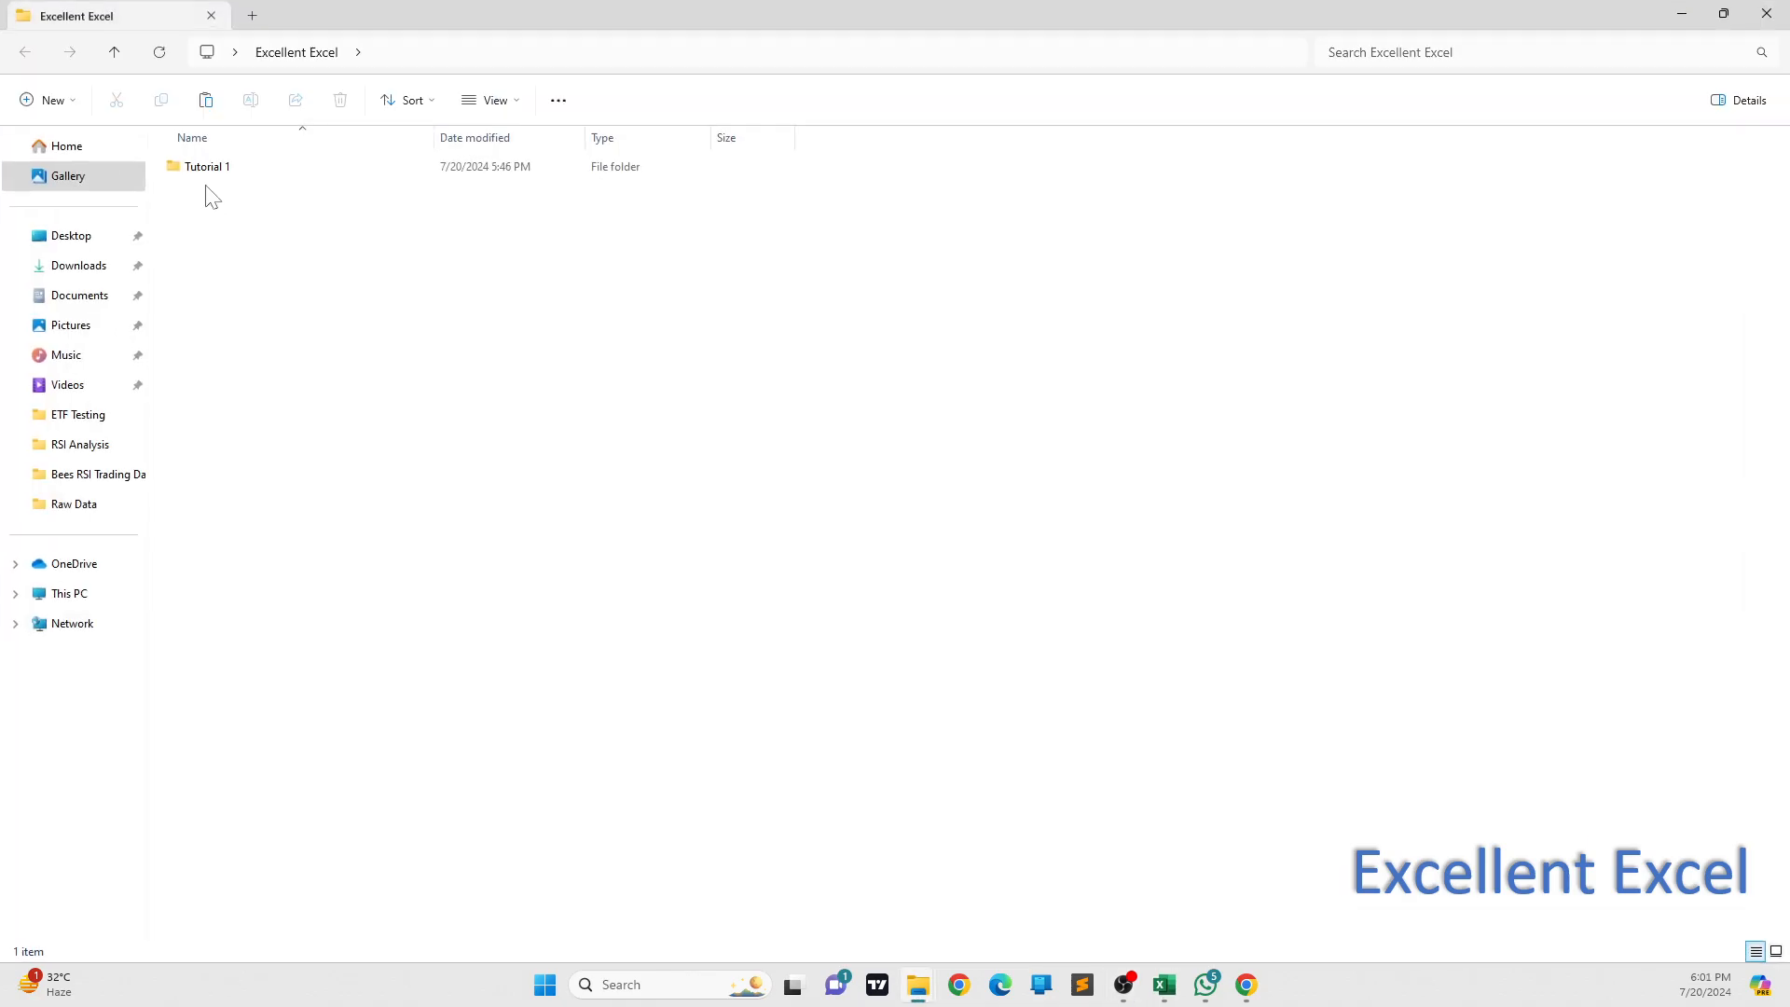
{"action": "left_click", "coordinate": [201, 170]}
{"action": "double_click", "coordinate": [205, 169]}
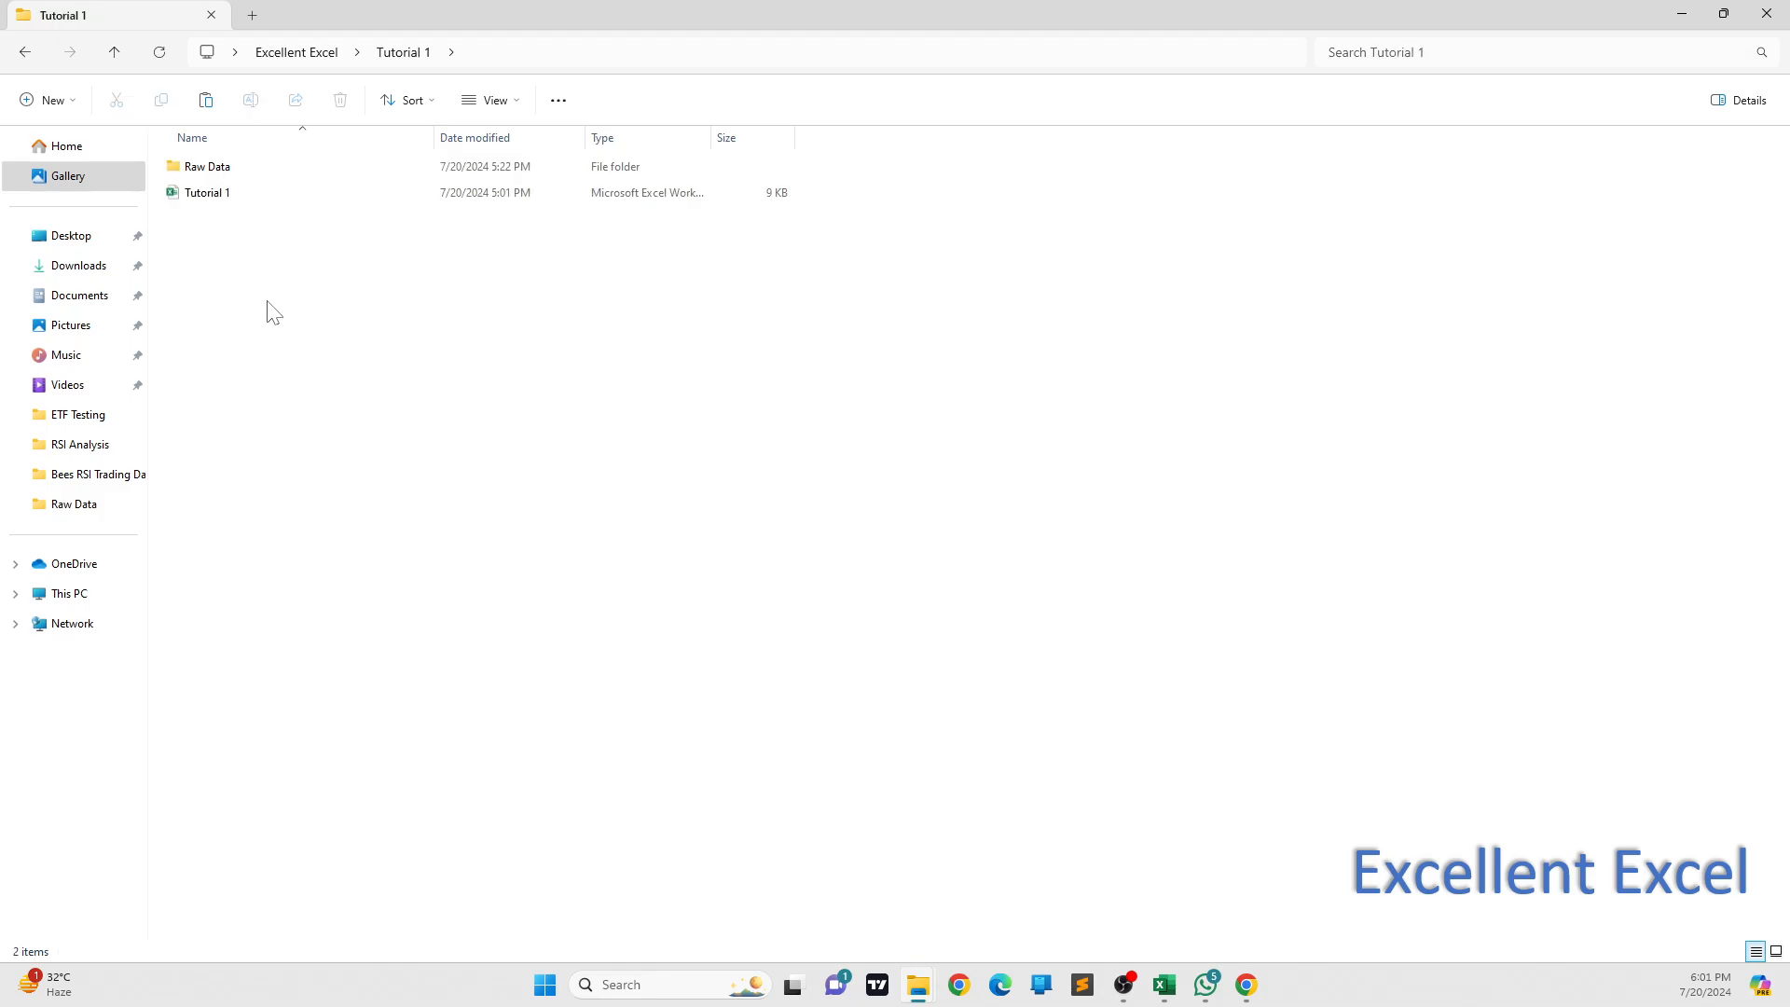
{"action": "double_click", "coordinate": [209, 167]}
{"action": "double_click", "coordinate": [250, 168]}
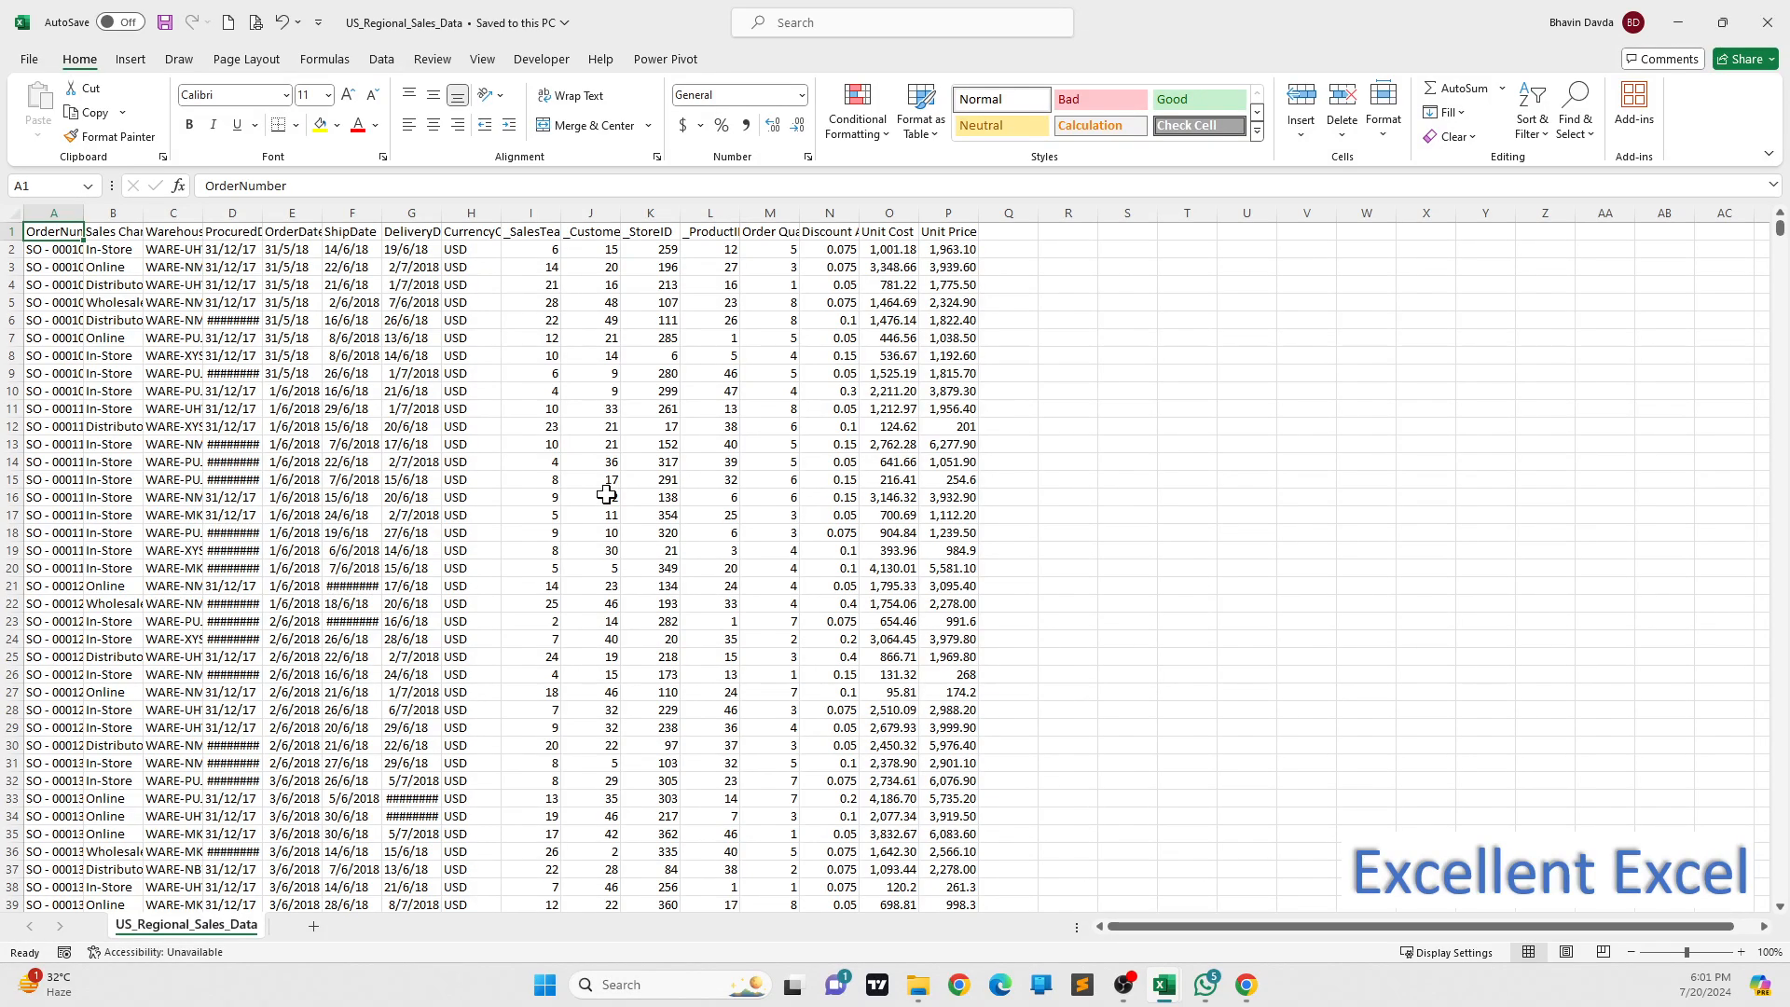
- Autofit the width of all columns in the US_Regional_Sales_Data sheet
{"action": "left_click", "coordinate": [14, 214]}
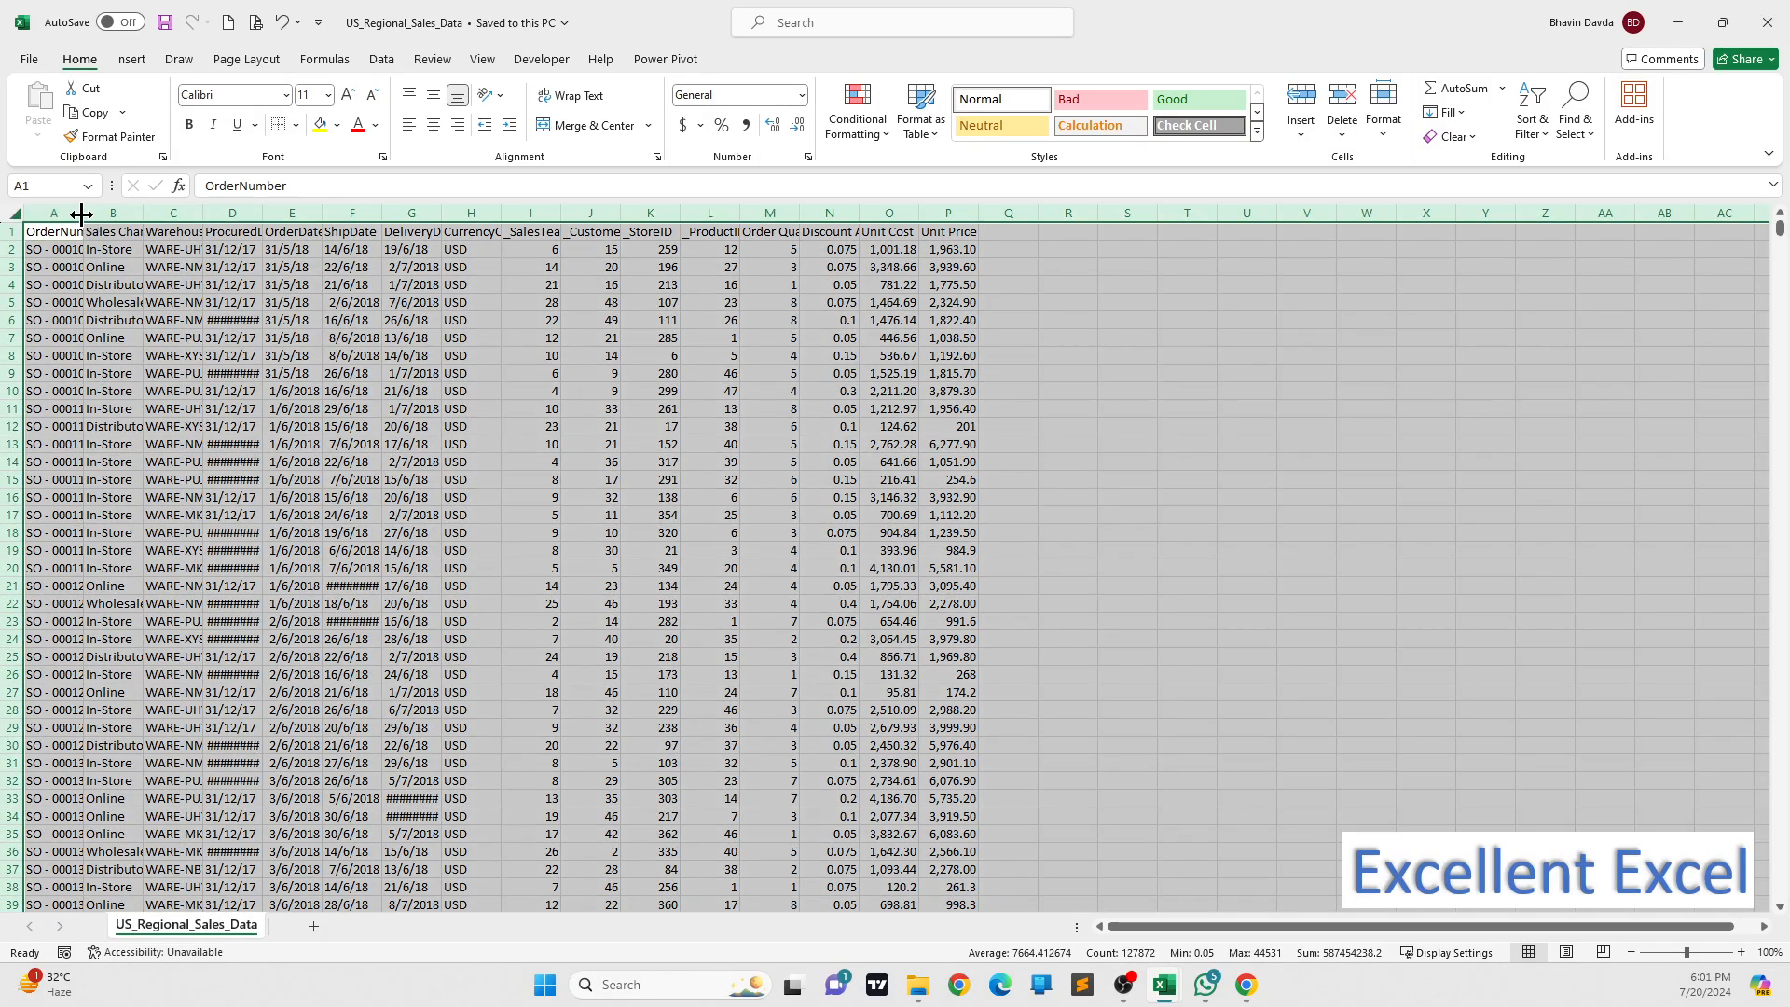
{"action": "double_click", "coordinate": [82, 214]}
{"action": "left_click", "coordinate": [522, 359]}
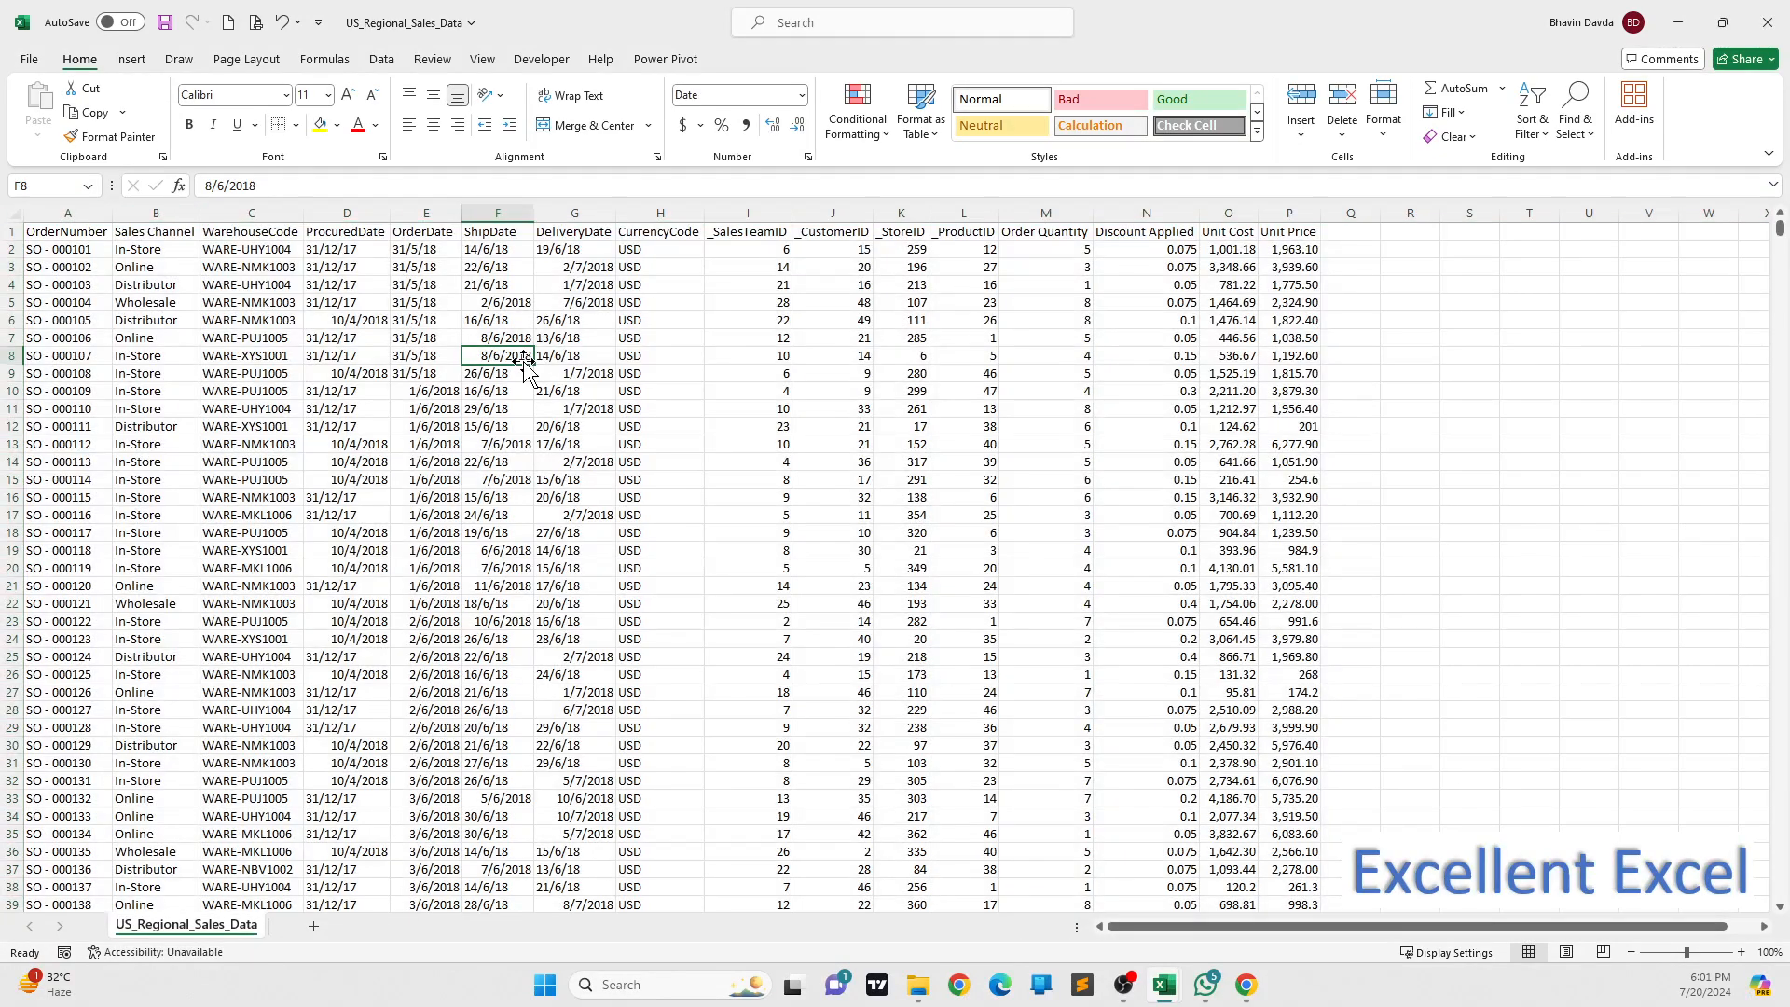
- Examine the column headers from OrderNumber to _CustomerID, look through the sales records below, and return to the first row
{"action": "left_click", "coordinate": [75, 232]}
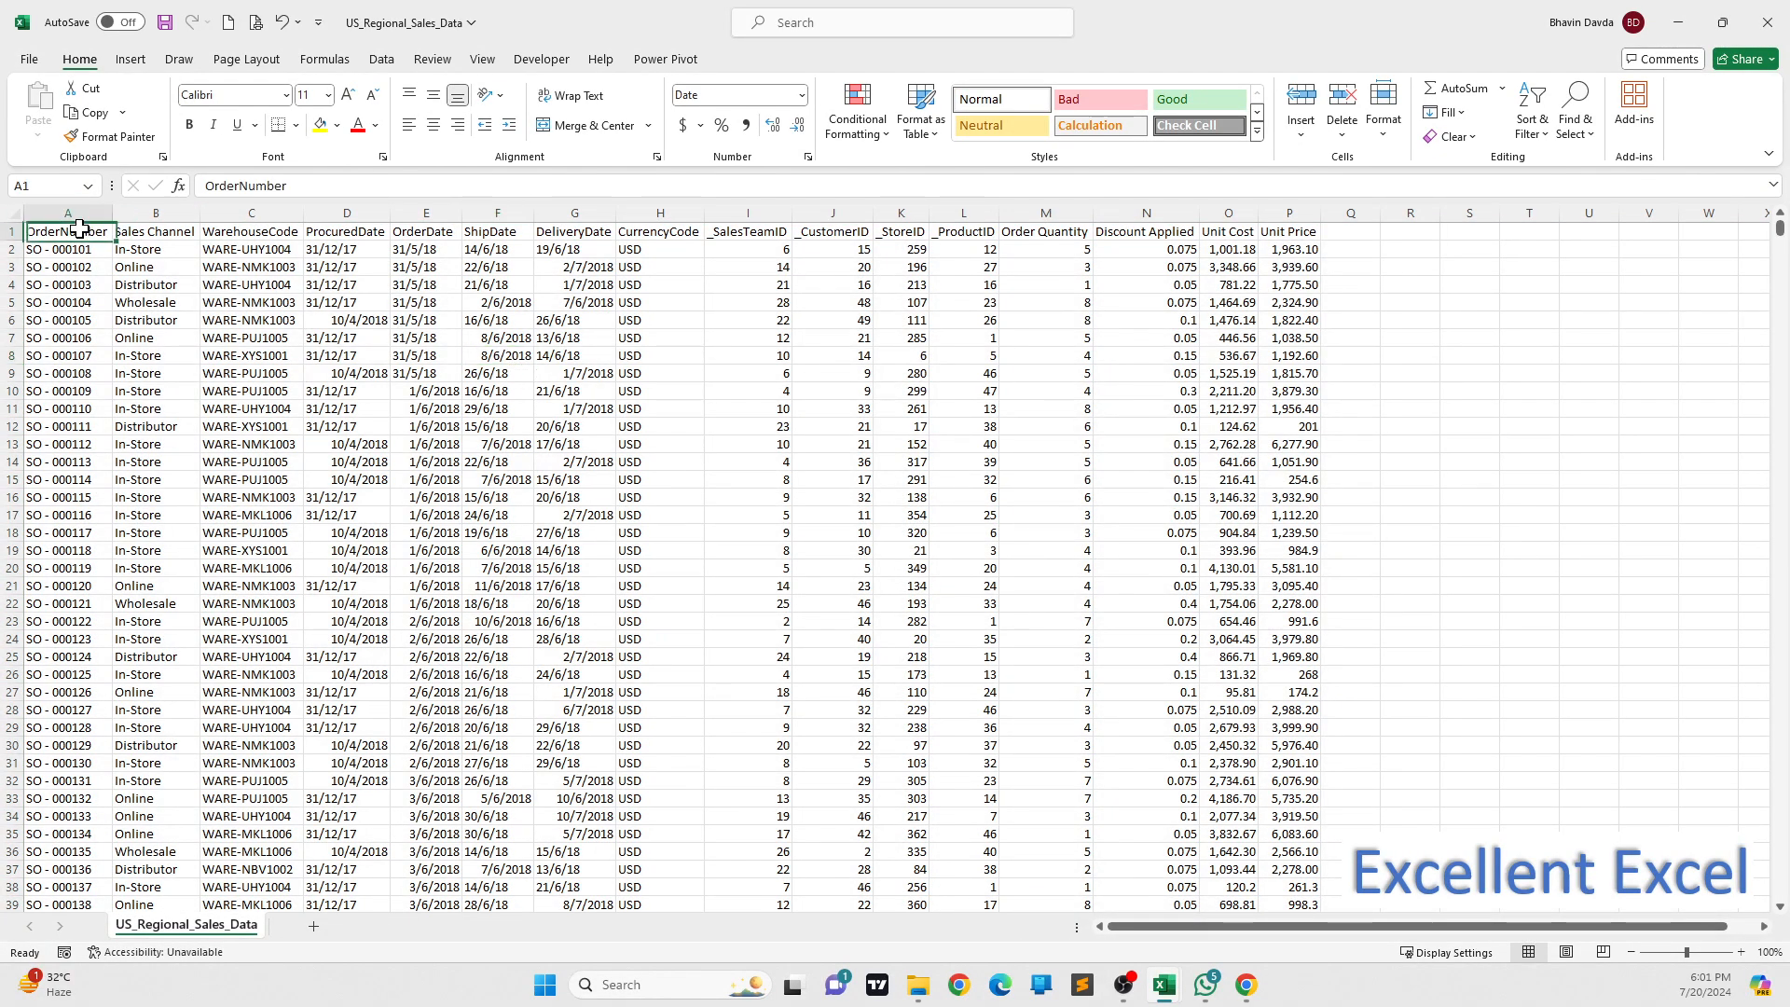
{"action": "left_click", "coordinate": [150, 233]}
{"action": "left_click", "coordinate": [252, 241]}
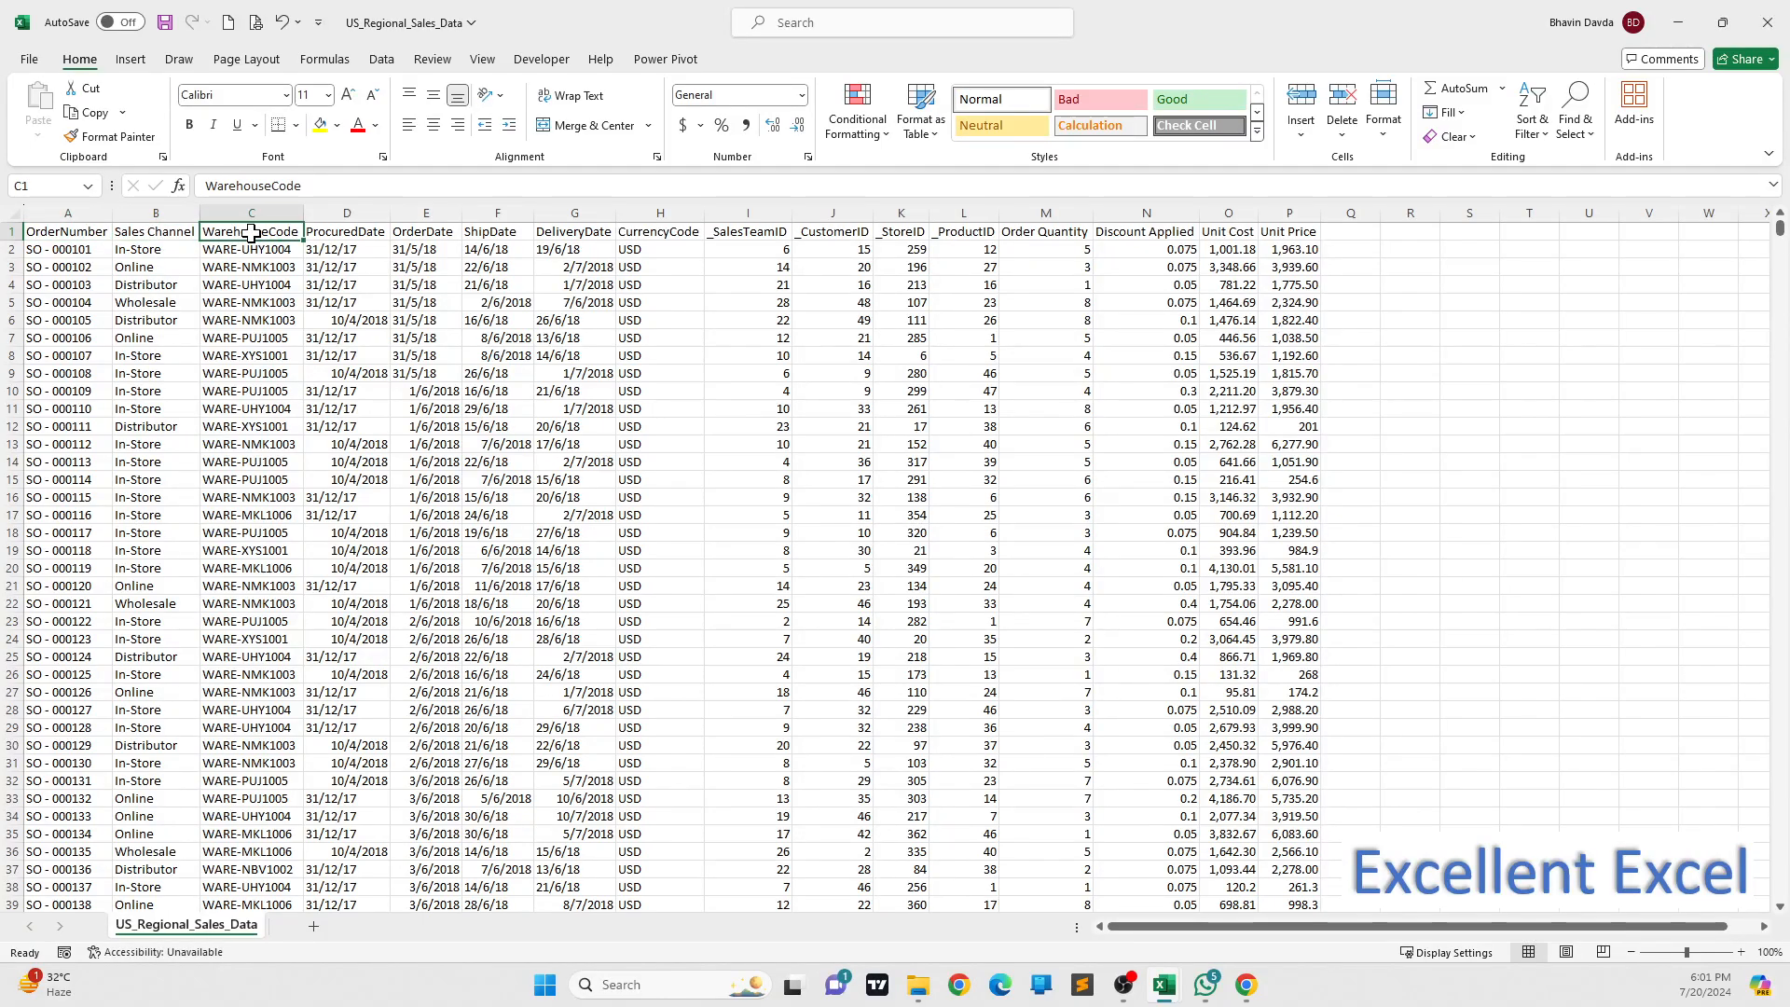
{"action": "left_click", "coordinate": [315, 235]}
{"action": "left_click", "coordinate": [434, 233]}
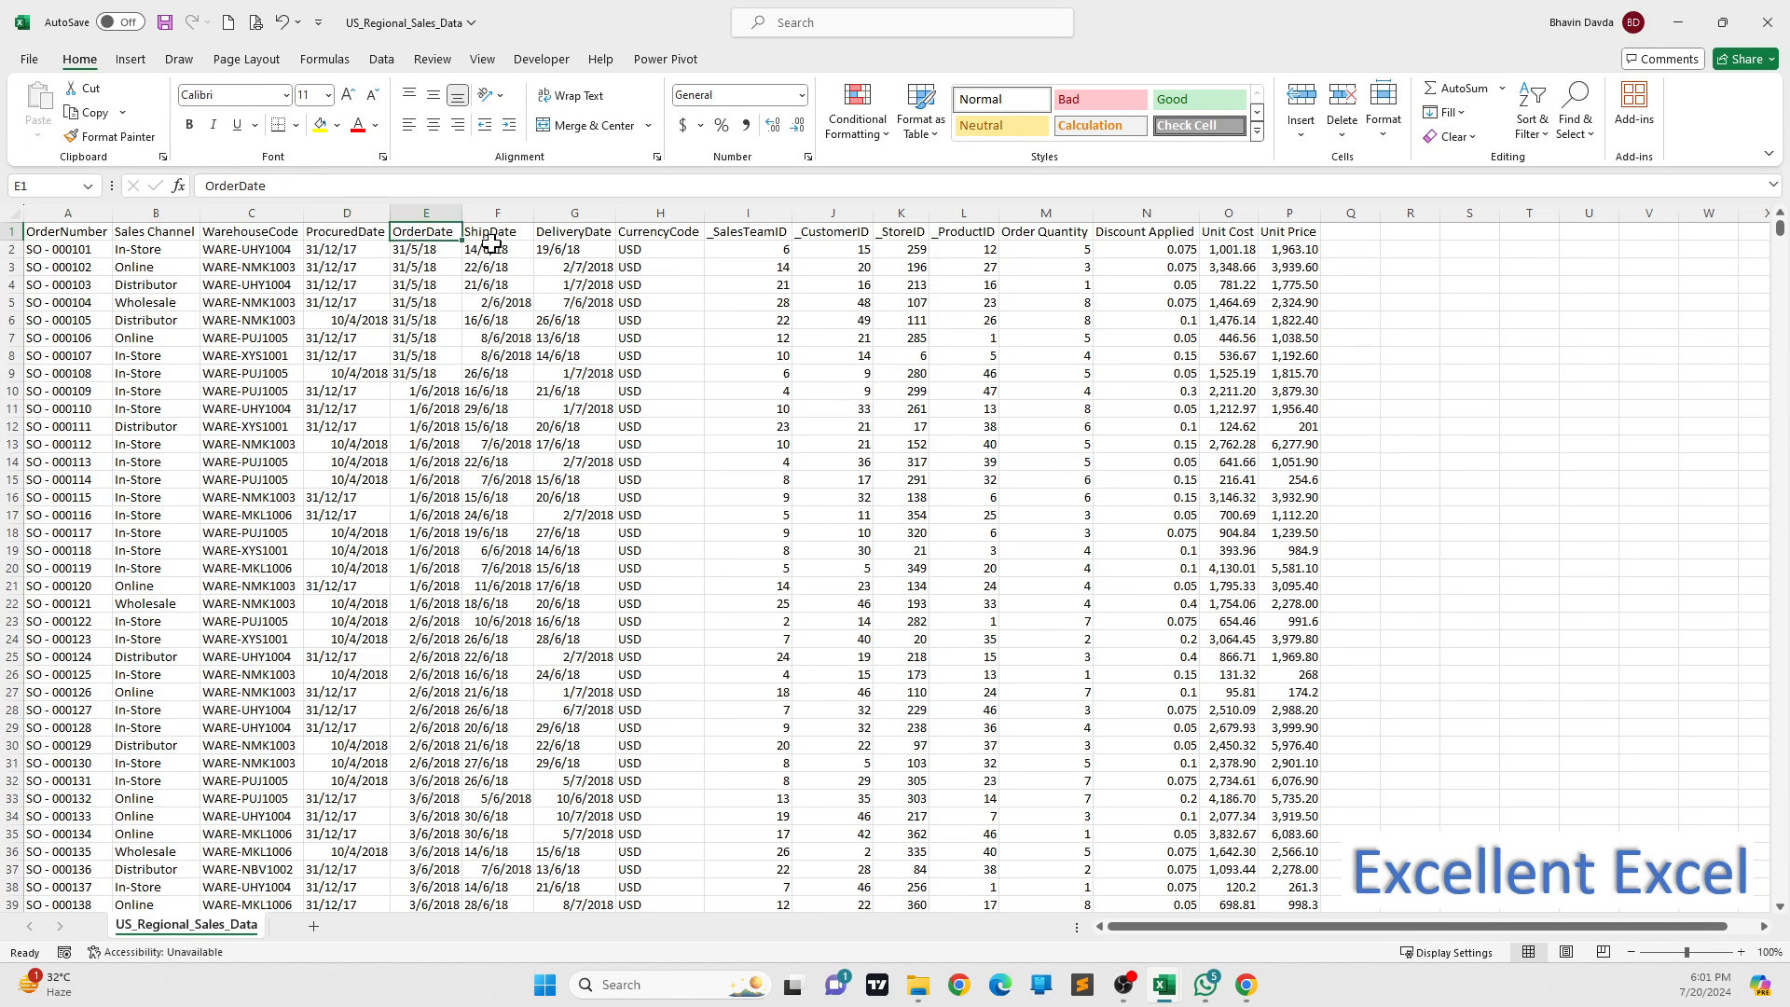
{"action": "left_click", "coordinate": [493, 241]}
{"action": "left_click", "coordinate": [565, 238]}
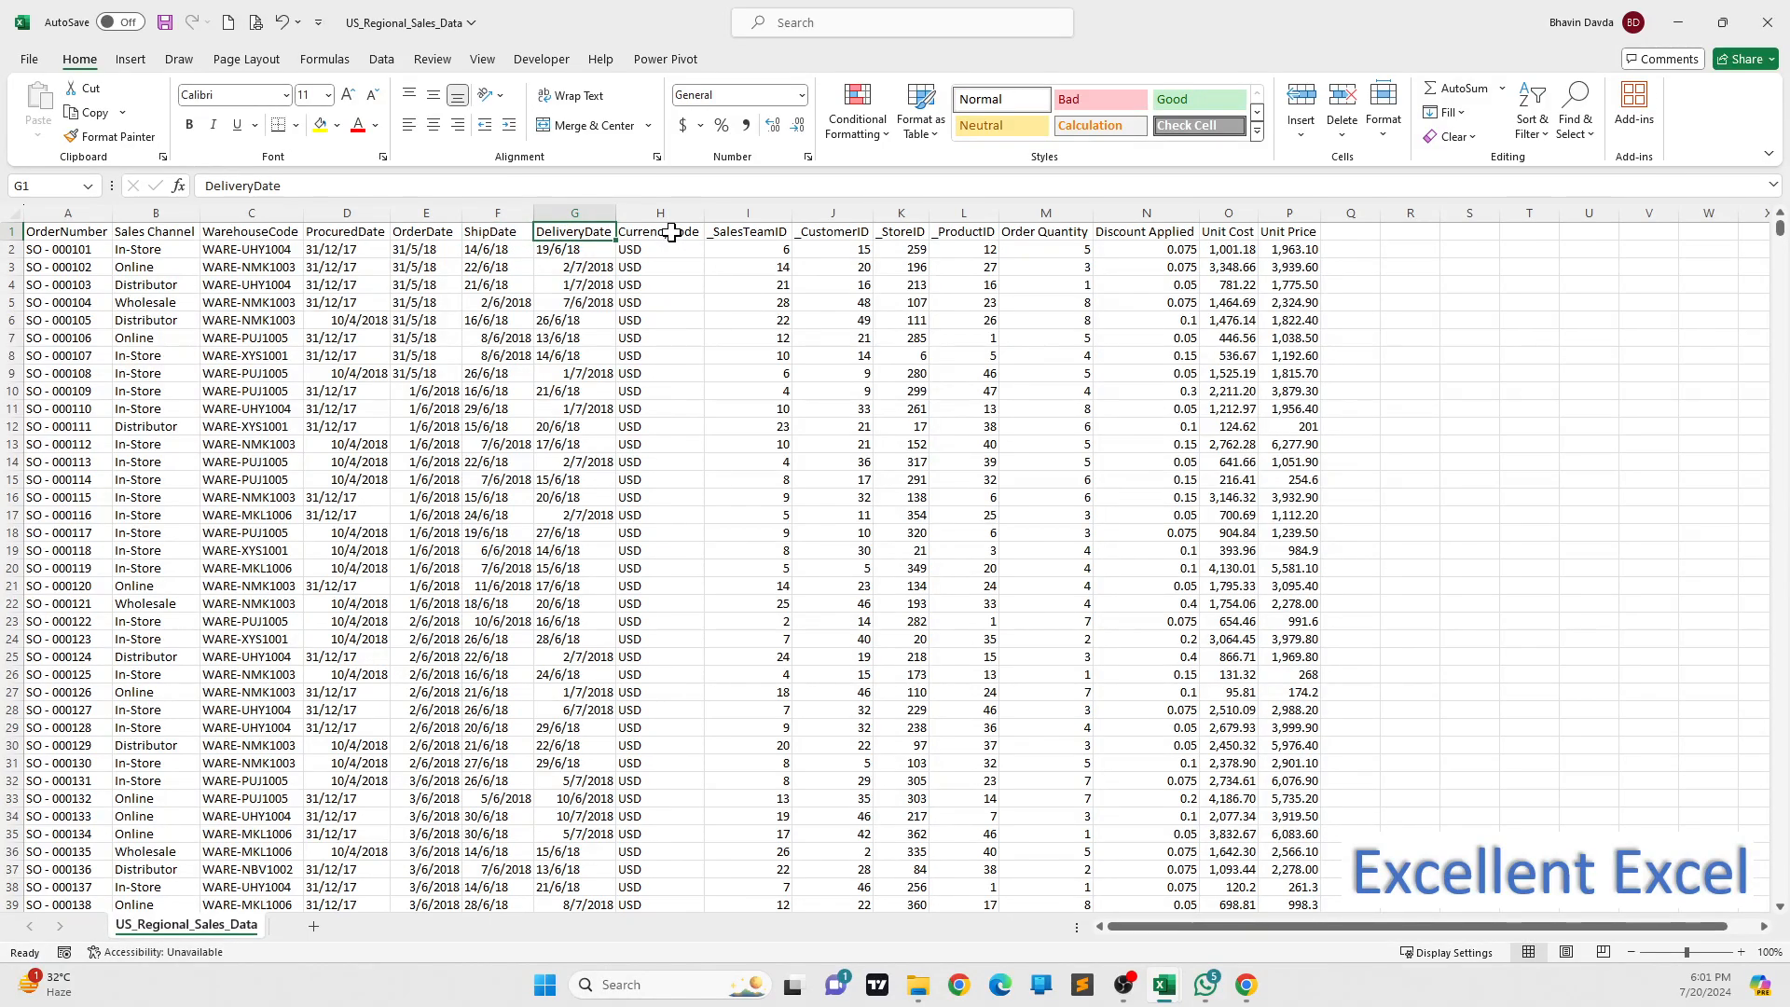
{"action": "left_click", "coordinate": [678, 240]}
{"action": "left_click", "coordinate": [769, 236]}
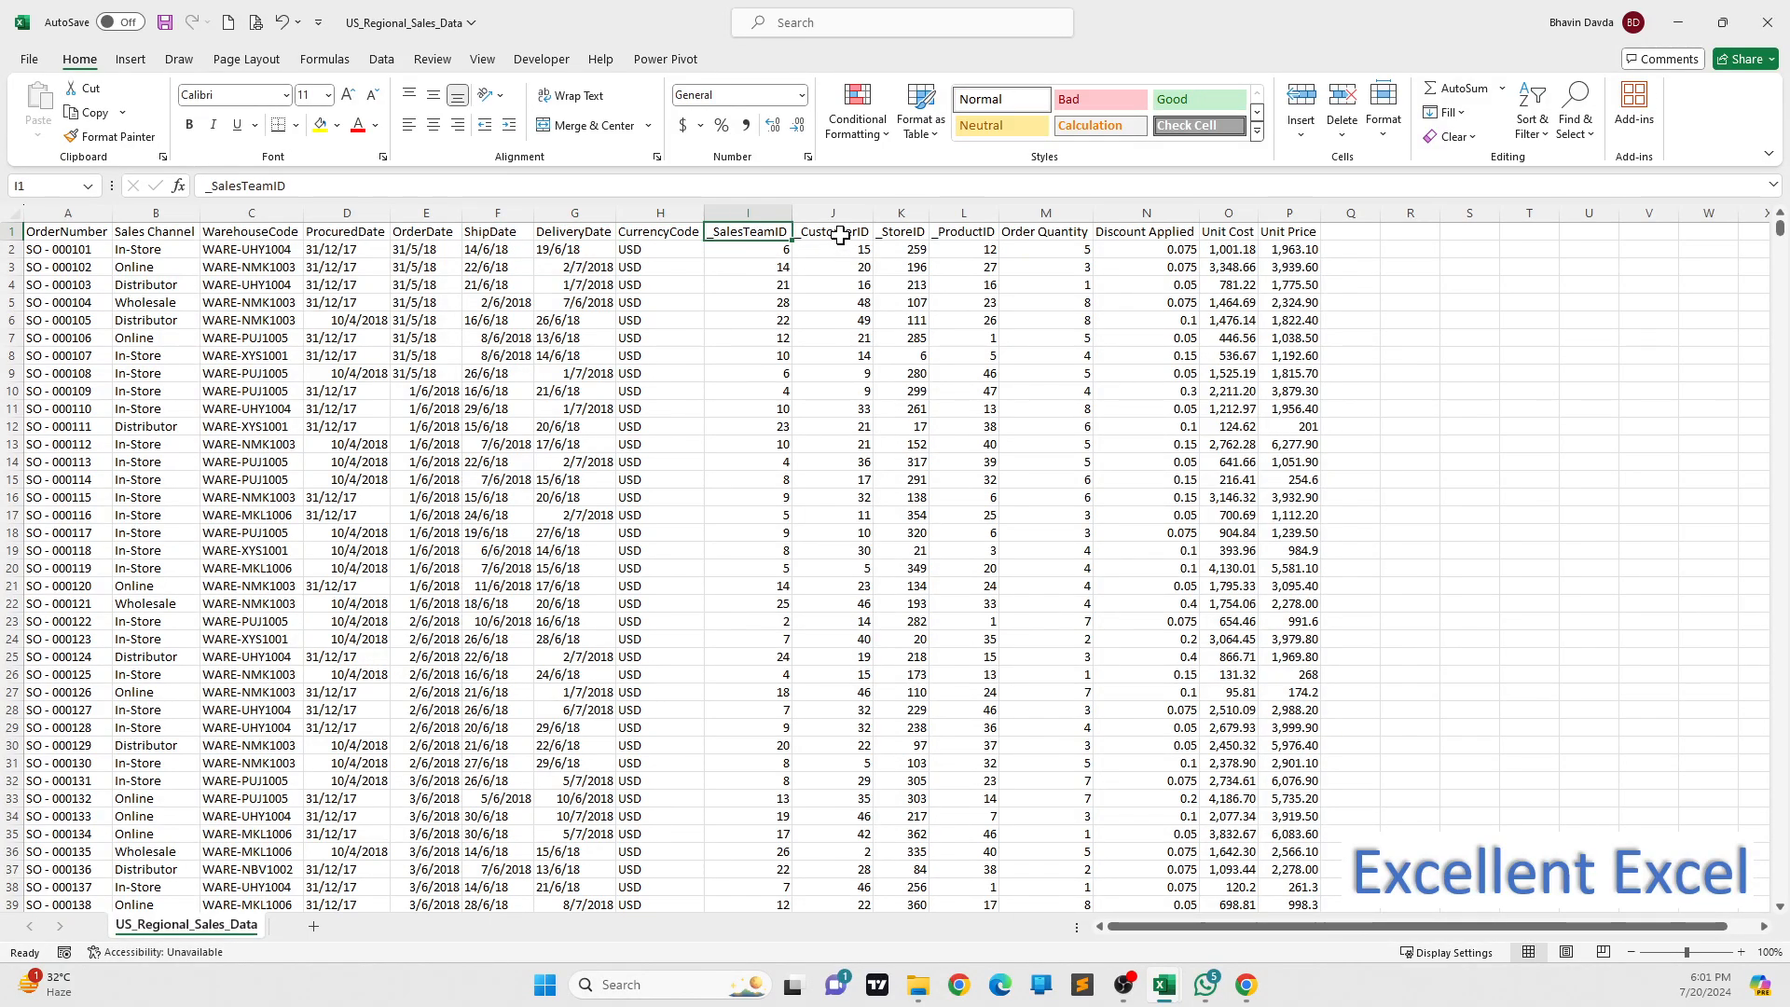
{"action": "left_click", "coordinate": [842, 237]}
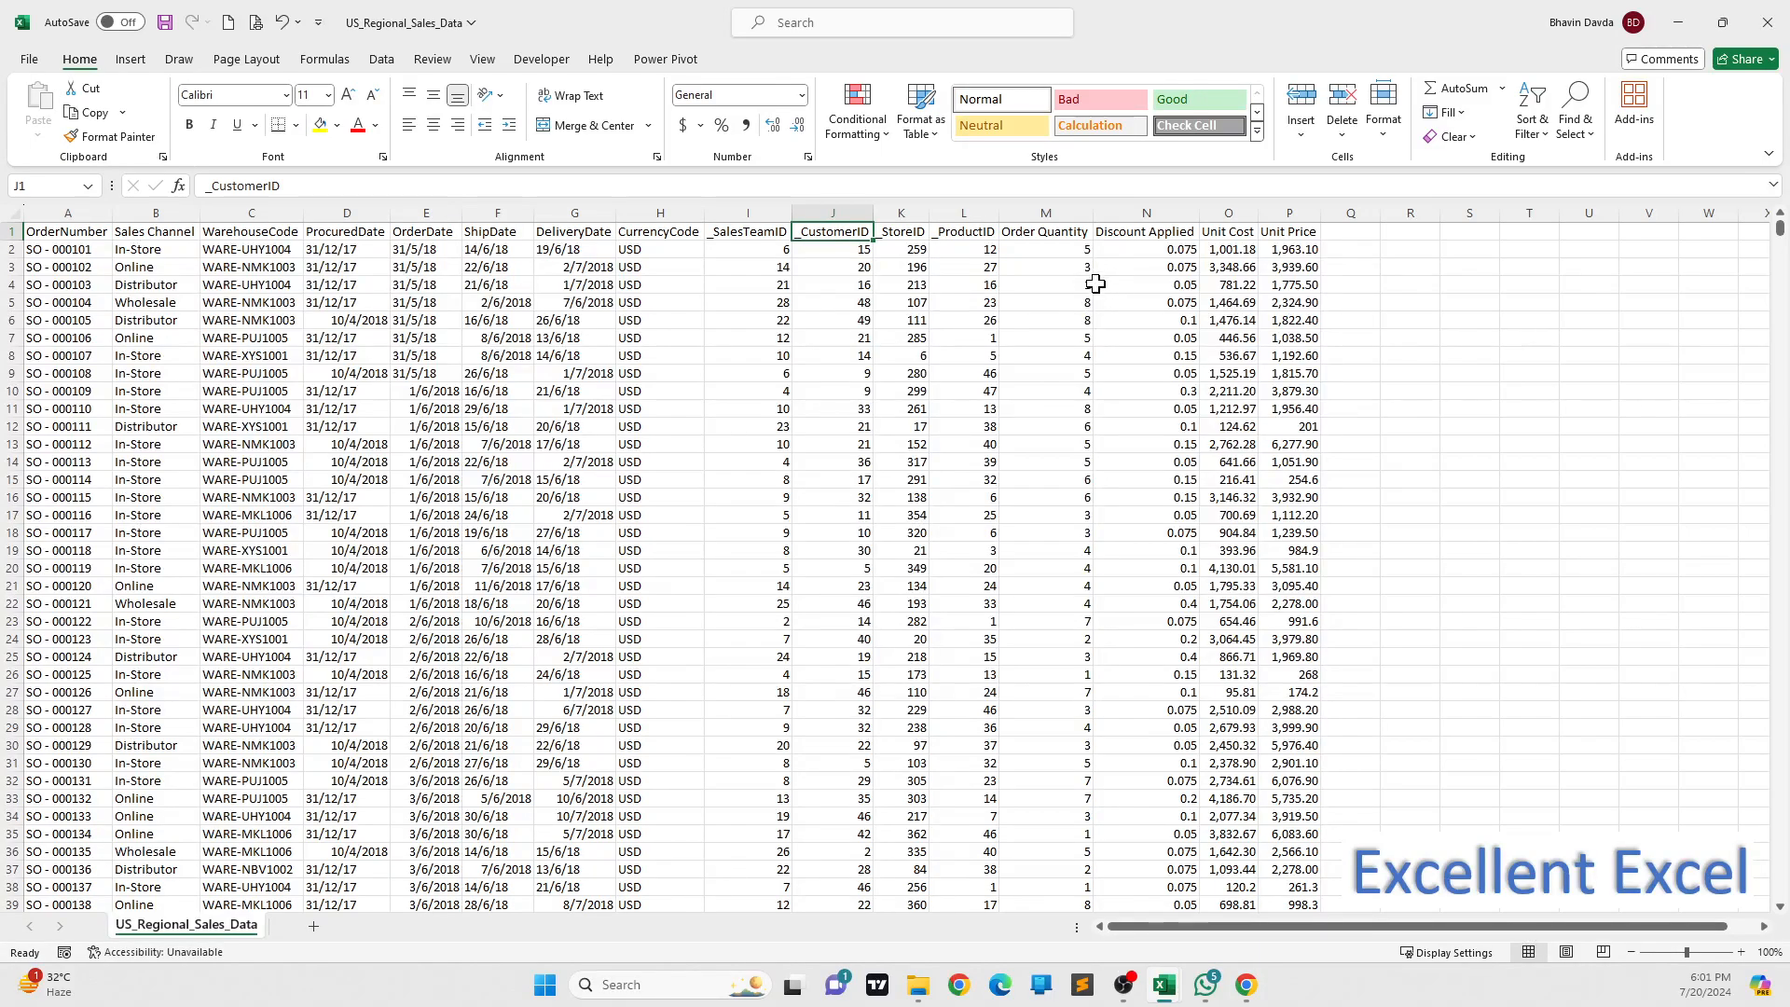
{"action": "scroll", "coordinate": [642, 604], "scroll_direction": "down", "scroll_amount": 7}
{"action": "scroll", "coordinate": [643, 604], "scroll_direction": "down", "scroll_amount": 20}
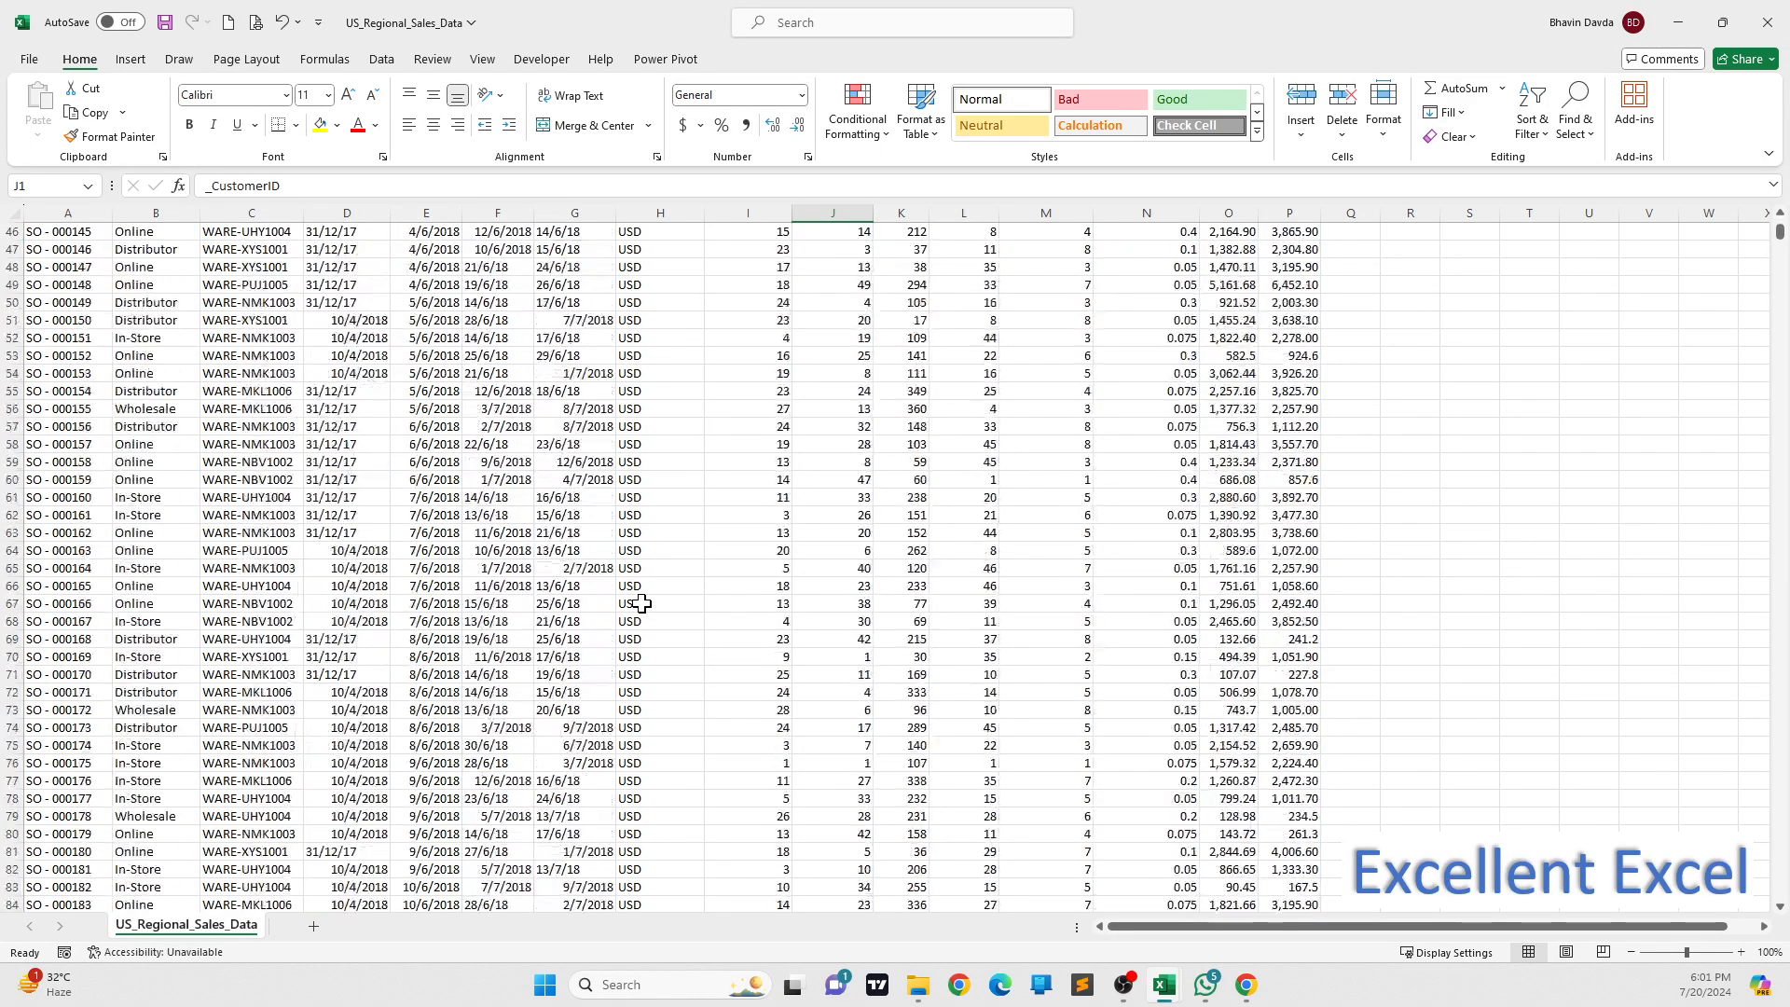
{"action": "scroll", "coordinate": [644, 603], "scroll_direction": "down", "scroll_amount": 16}
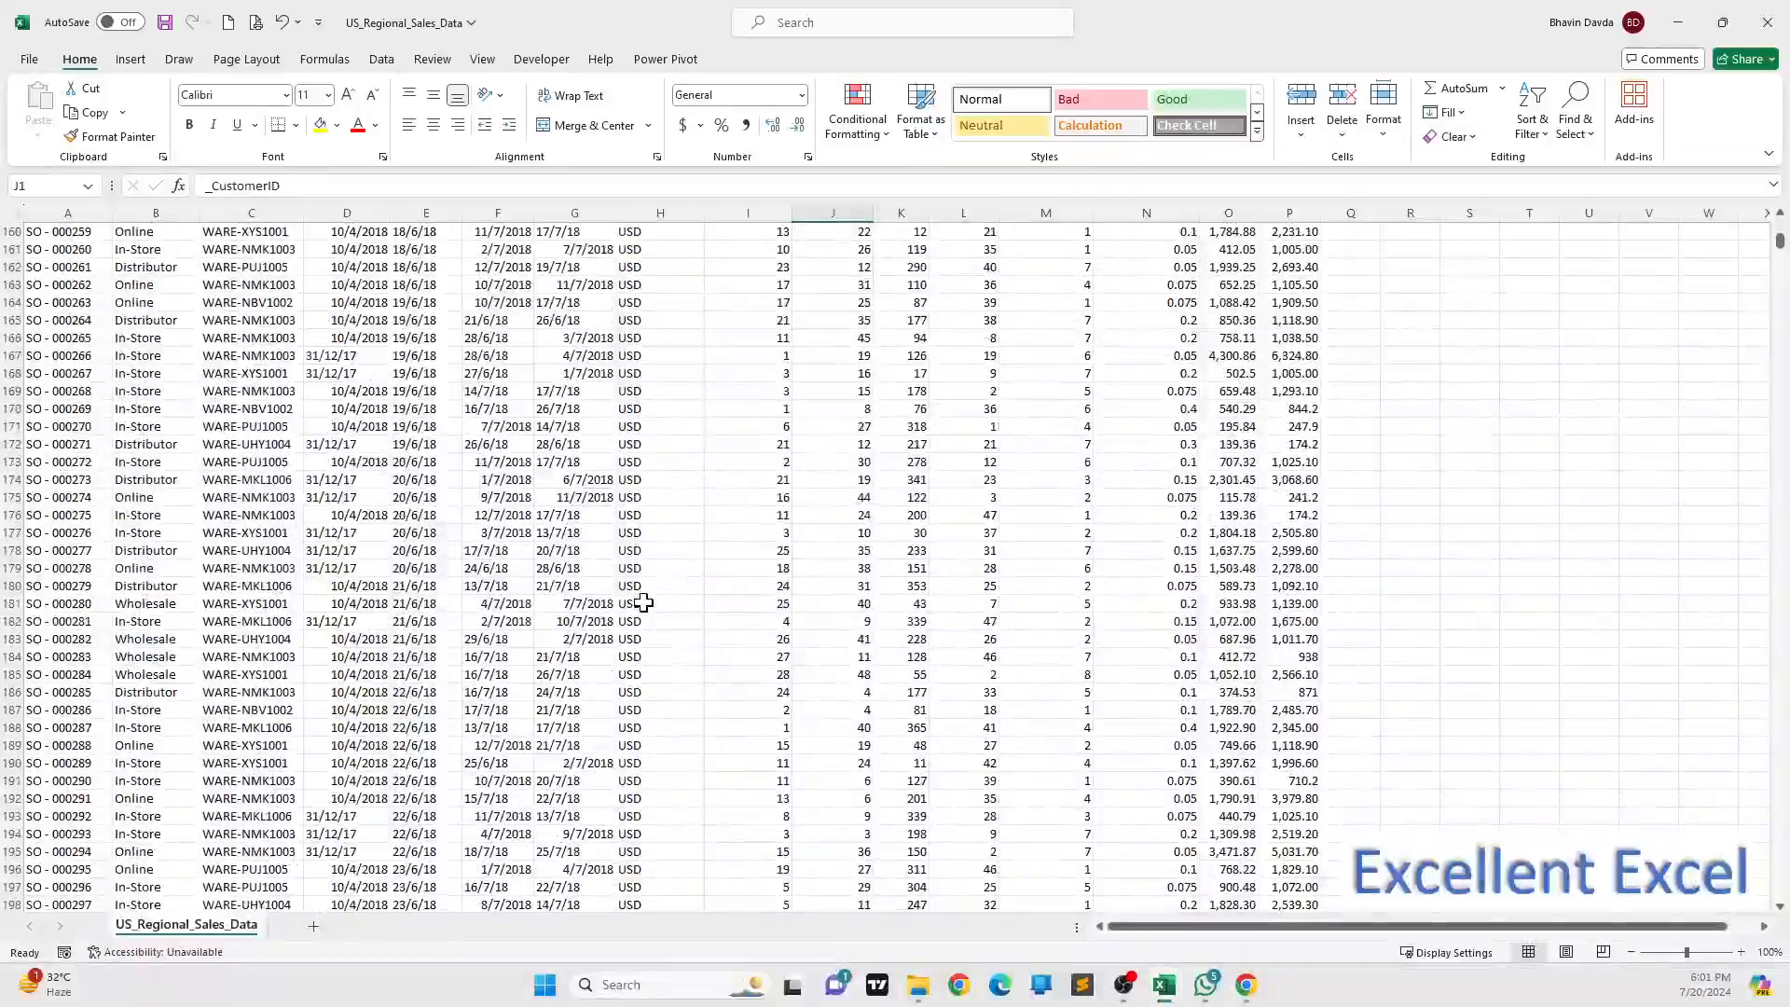
{"action": "mouse_move", "coordinate": [1780, 244]}
{"action": "left_mouse_down"}
{"action": "mouse_move", "coordinate": [1780, 757]}
{"action": "mouse_move", "coordinate": [1779, 226]}
{"action": "left_mouse_up"}
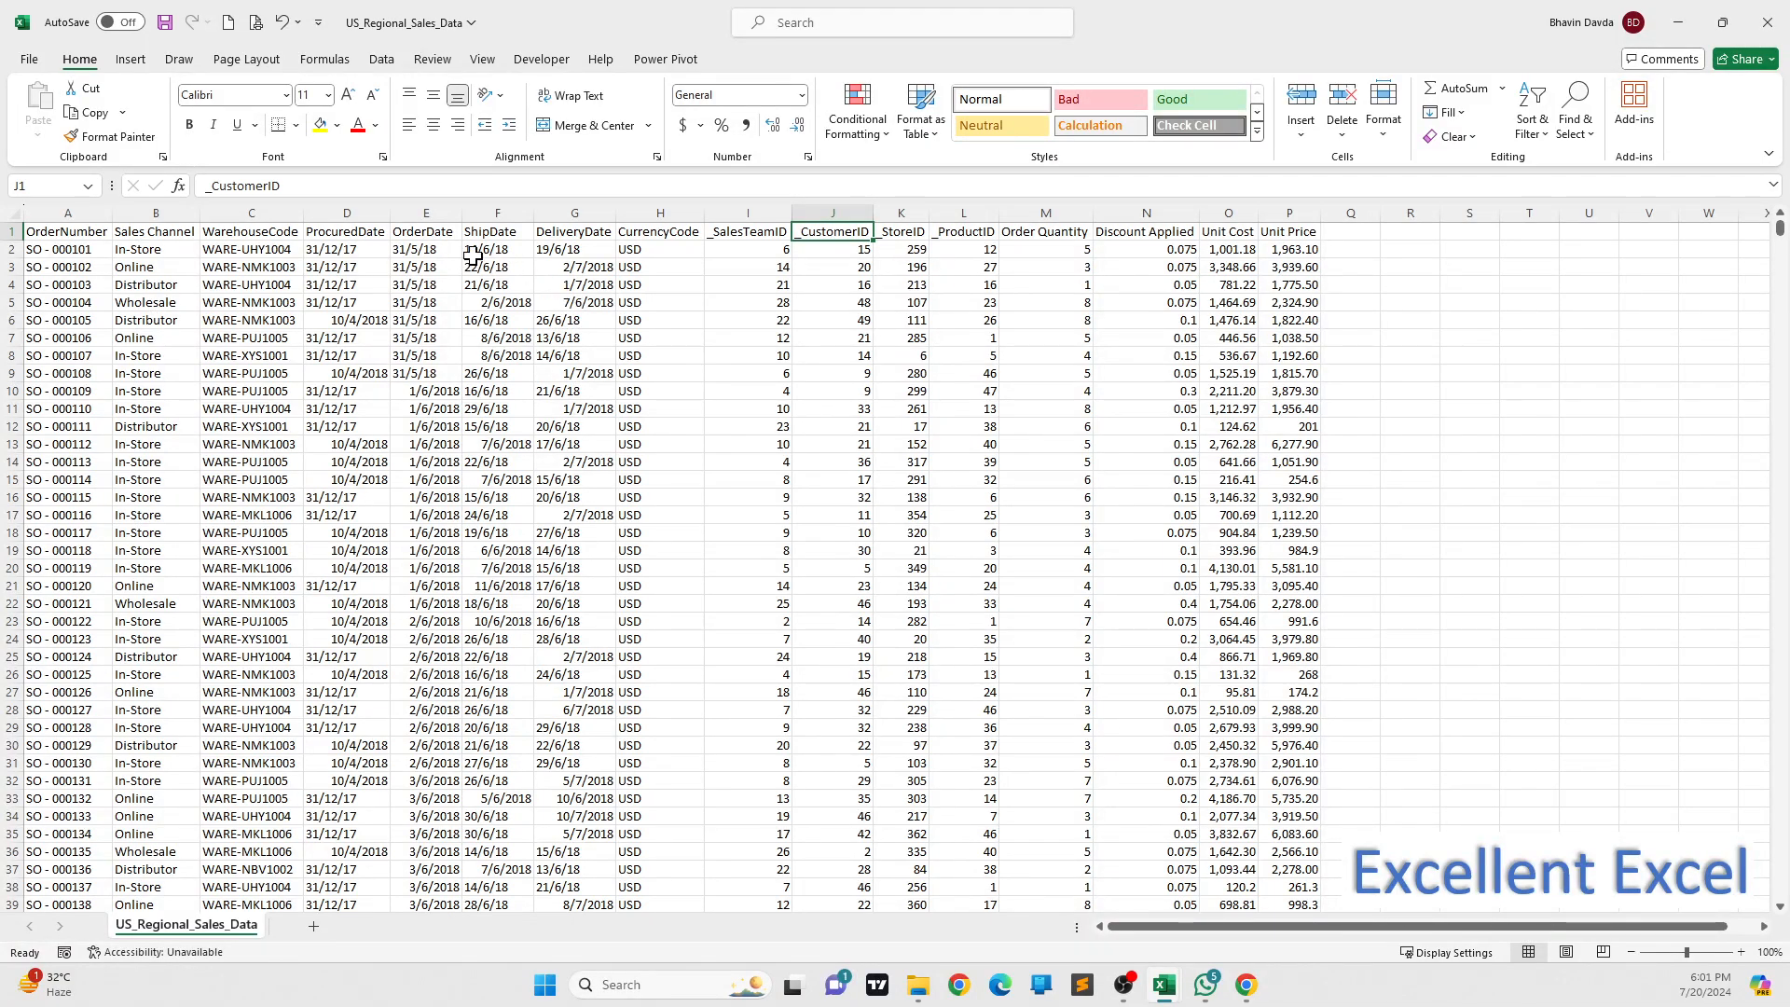
- Examine the date formats, the price values, and the Sales Channel and WarehouseCode columns of the sales data
{"action": "left_click", "coordinate": [333, 252]}
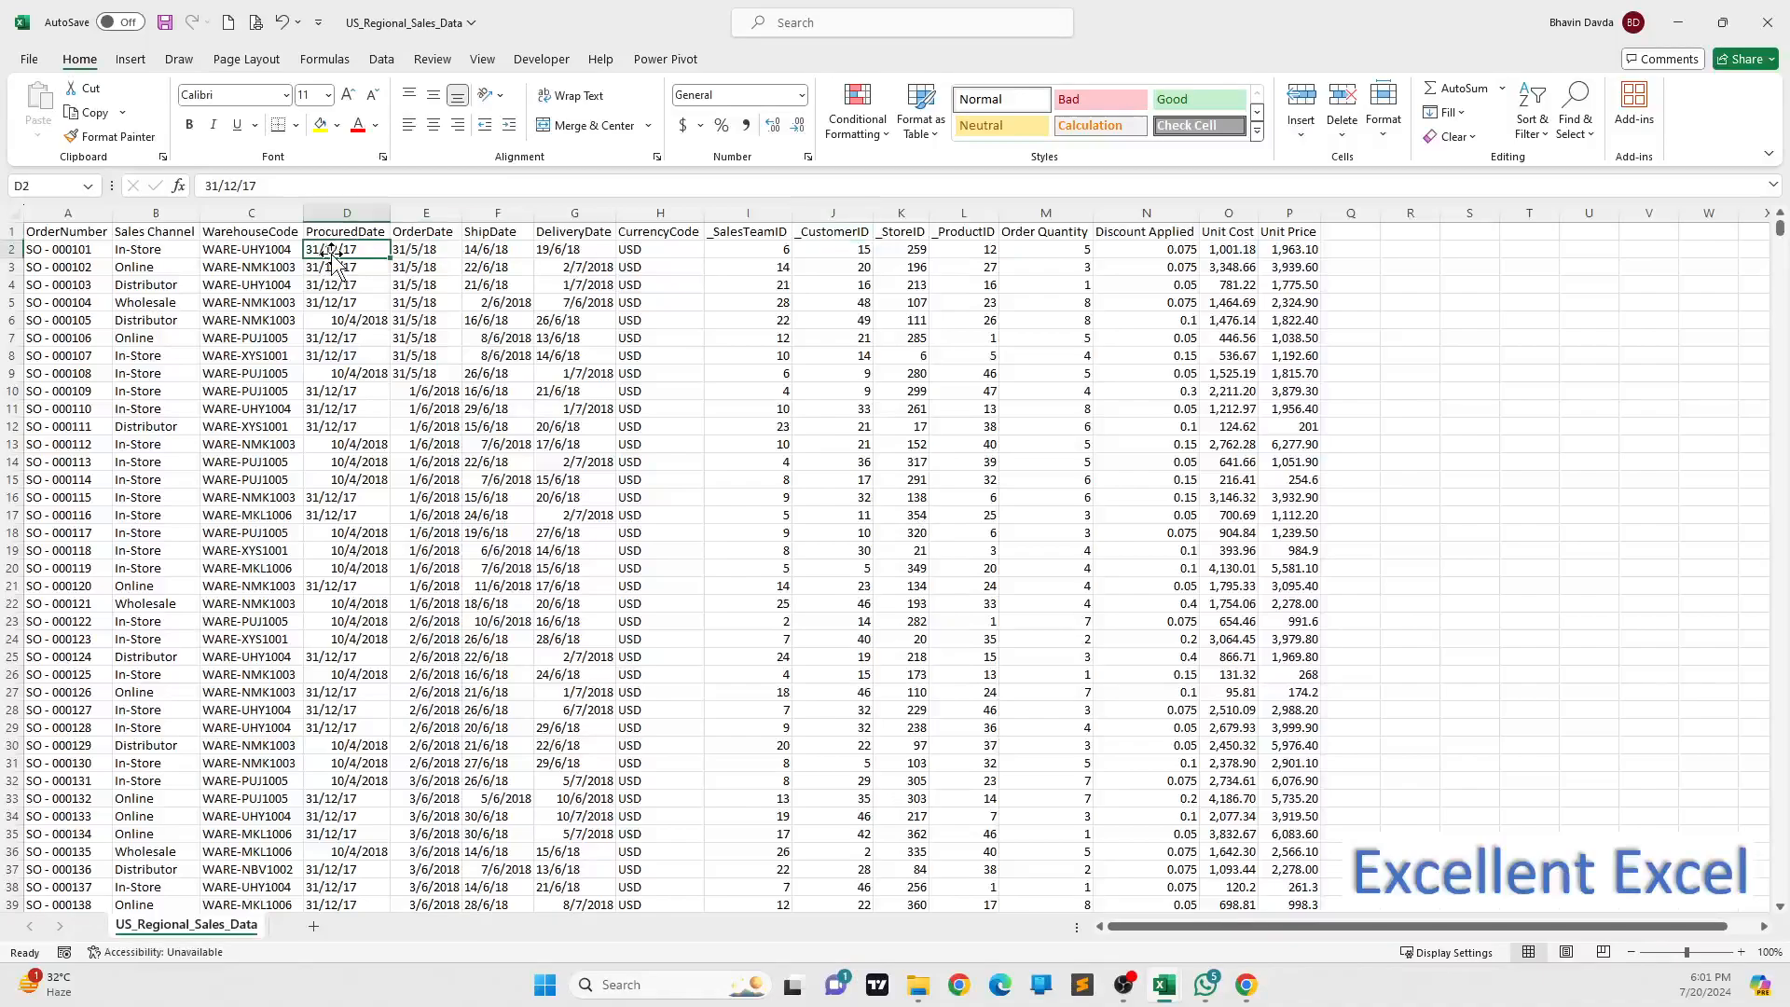
{"action": "left_click", "coordinate": [366, 325]}
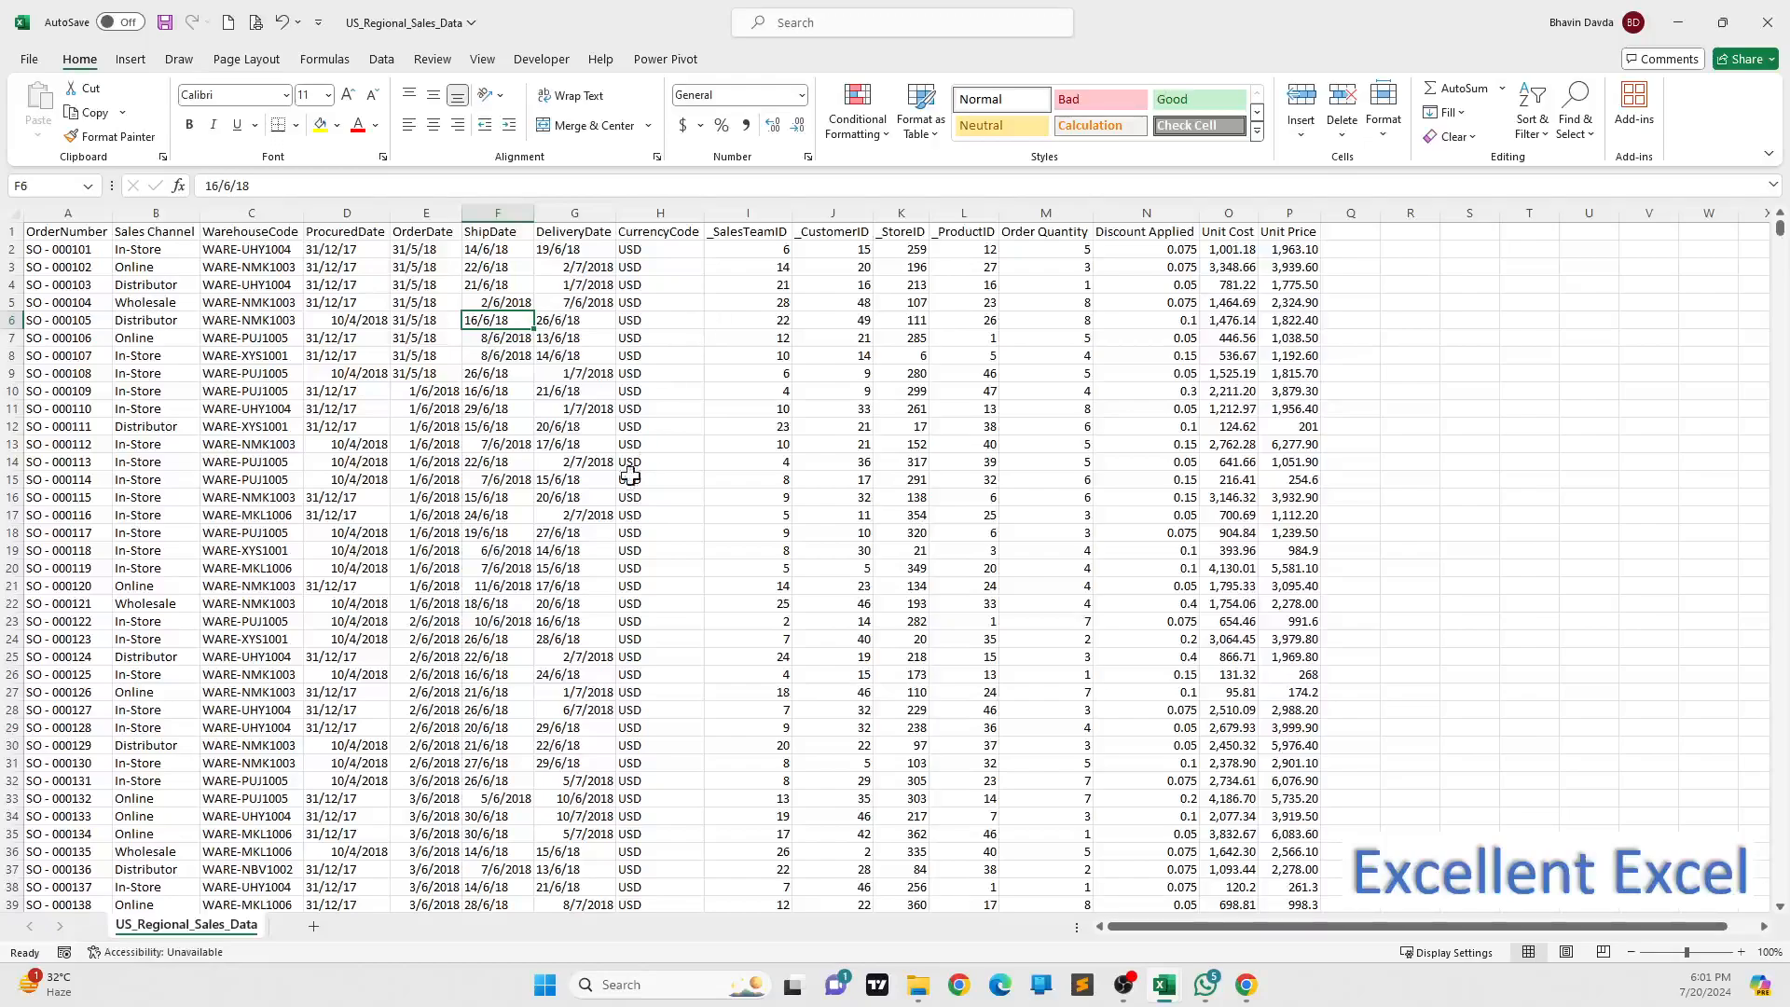
{"action": "left_click", "coordinate": [830, 324]}
{"action": "left_click", "coordinate": [1262, 341]}
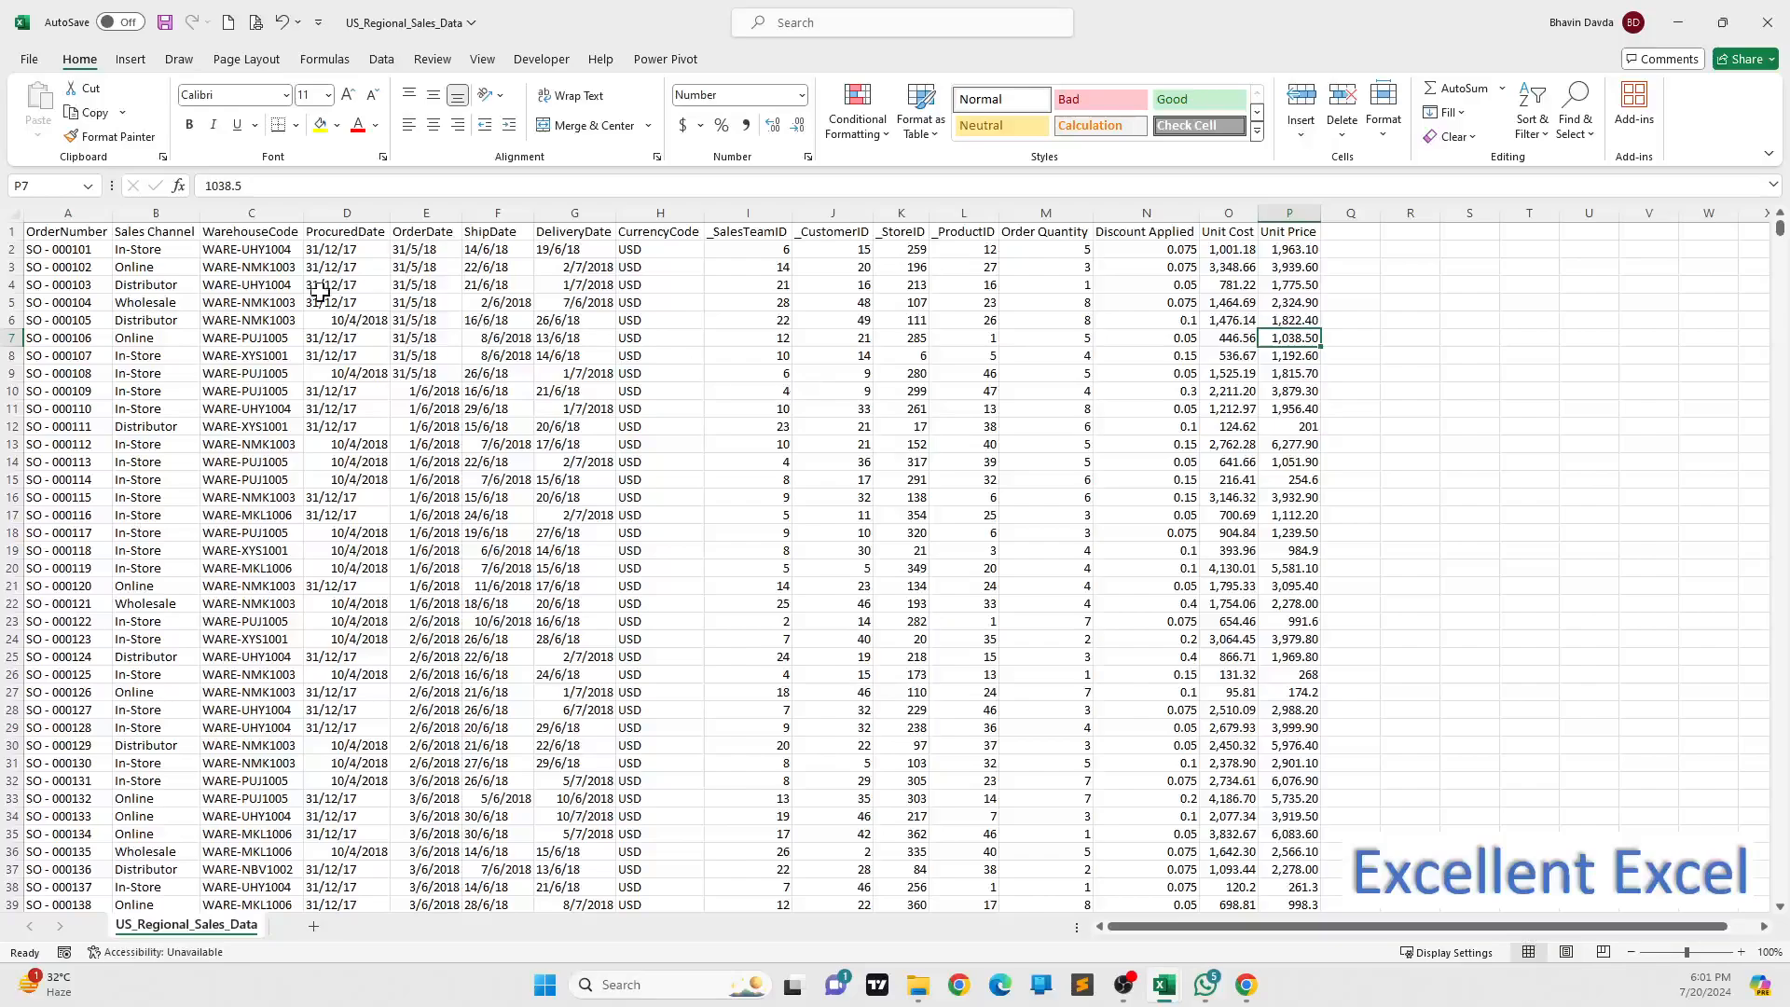
{"action": "left_click", "coordinate": [150, 216]}
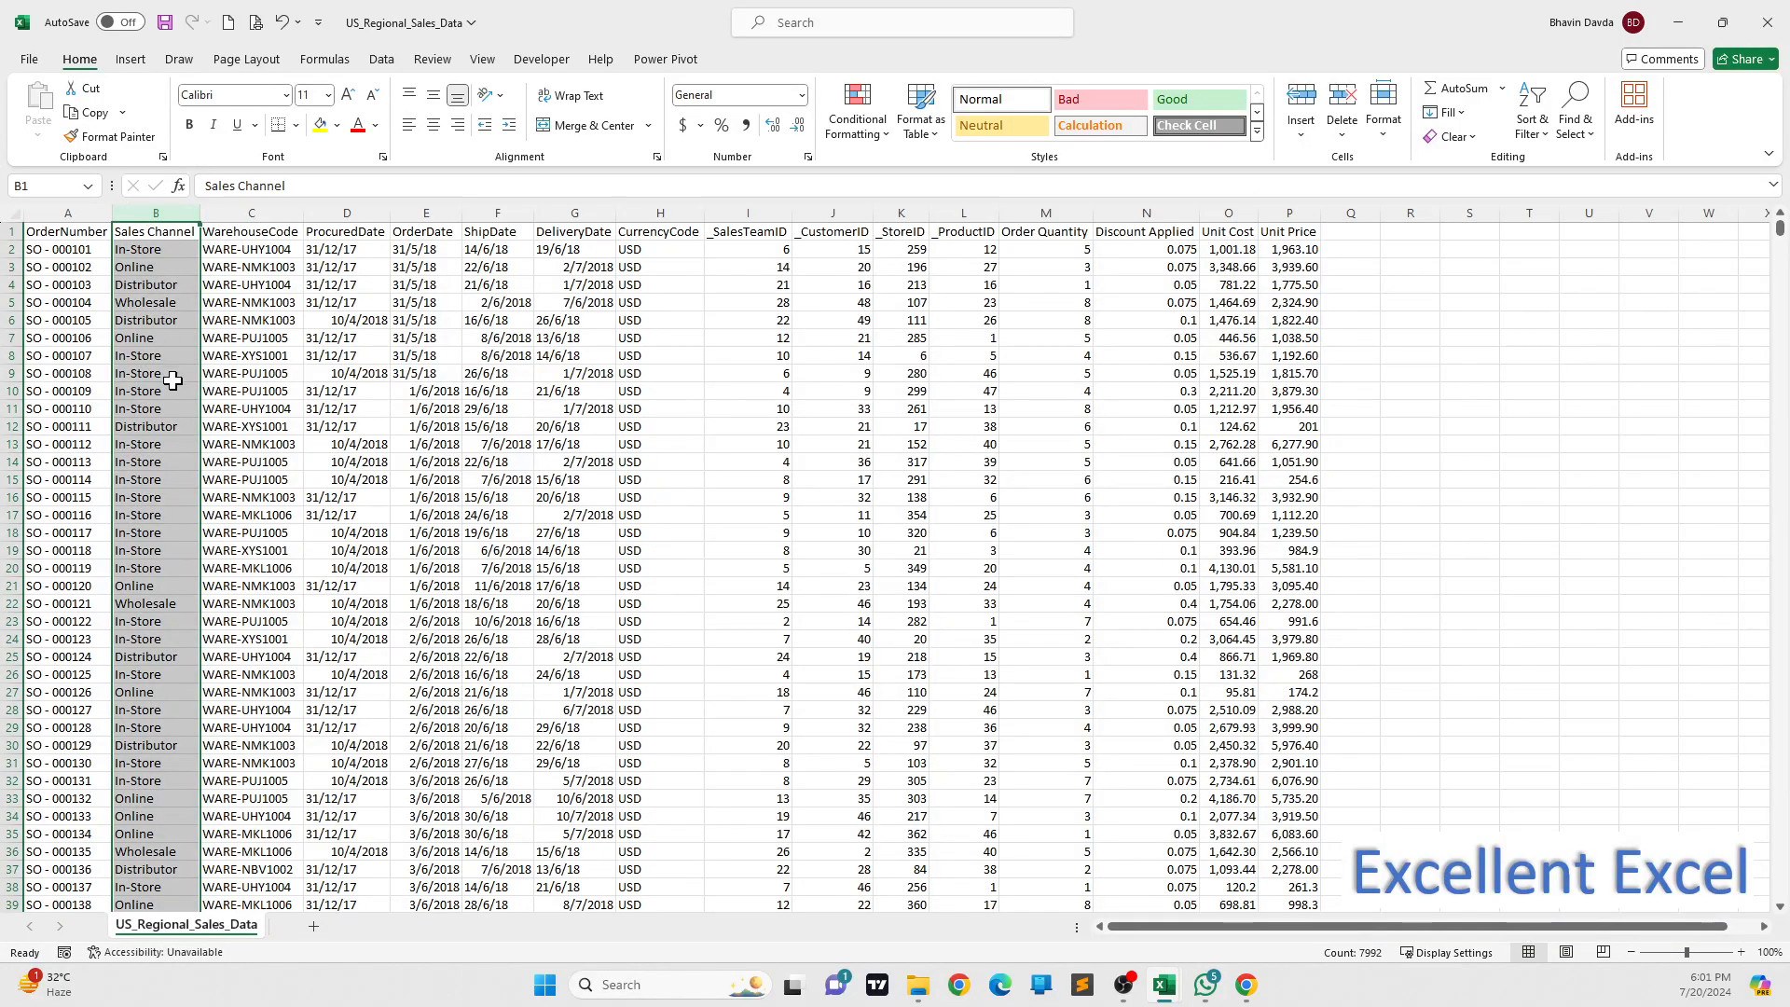
{"action": "left_click", "coordinate": [241, 339]}
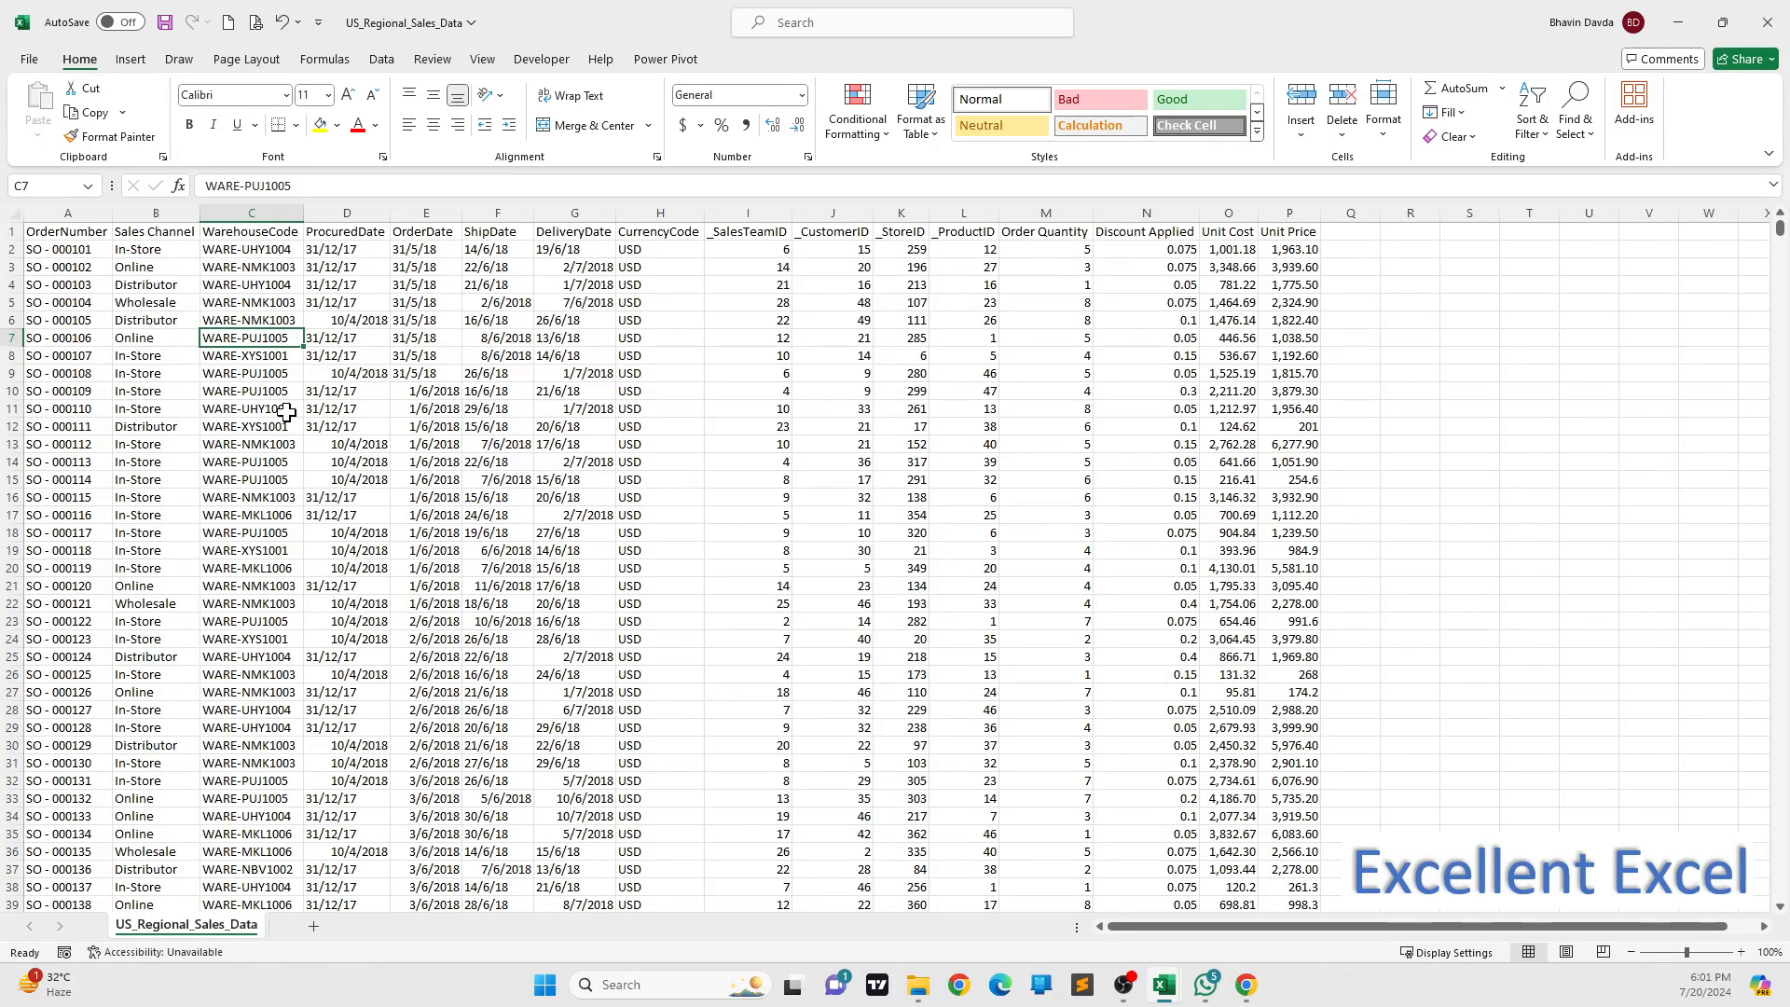
{"action": "scroll", "coordinate": [285, 413], "scroll_direction": "down", "scroll_amount": 3}
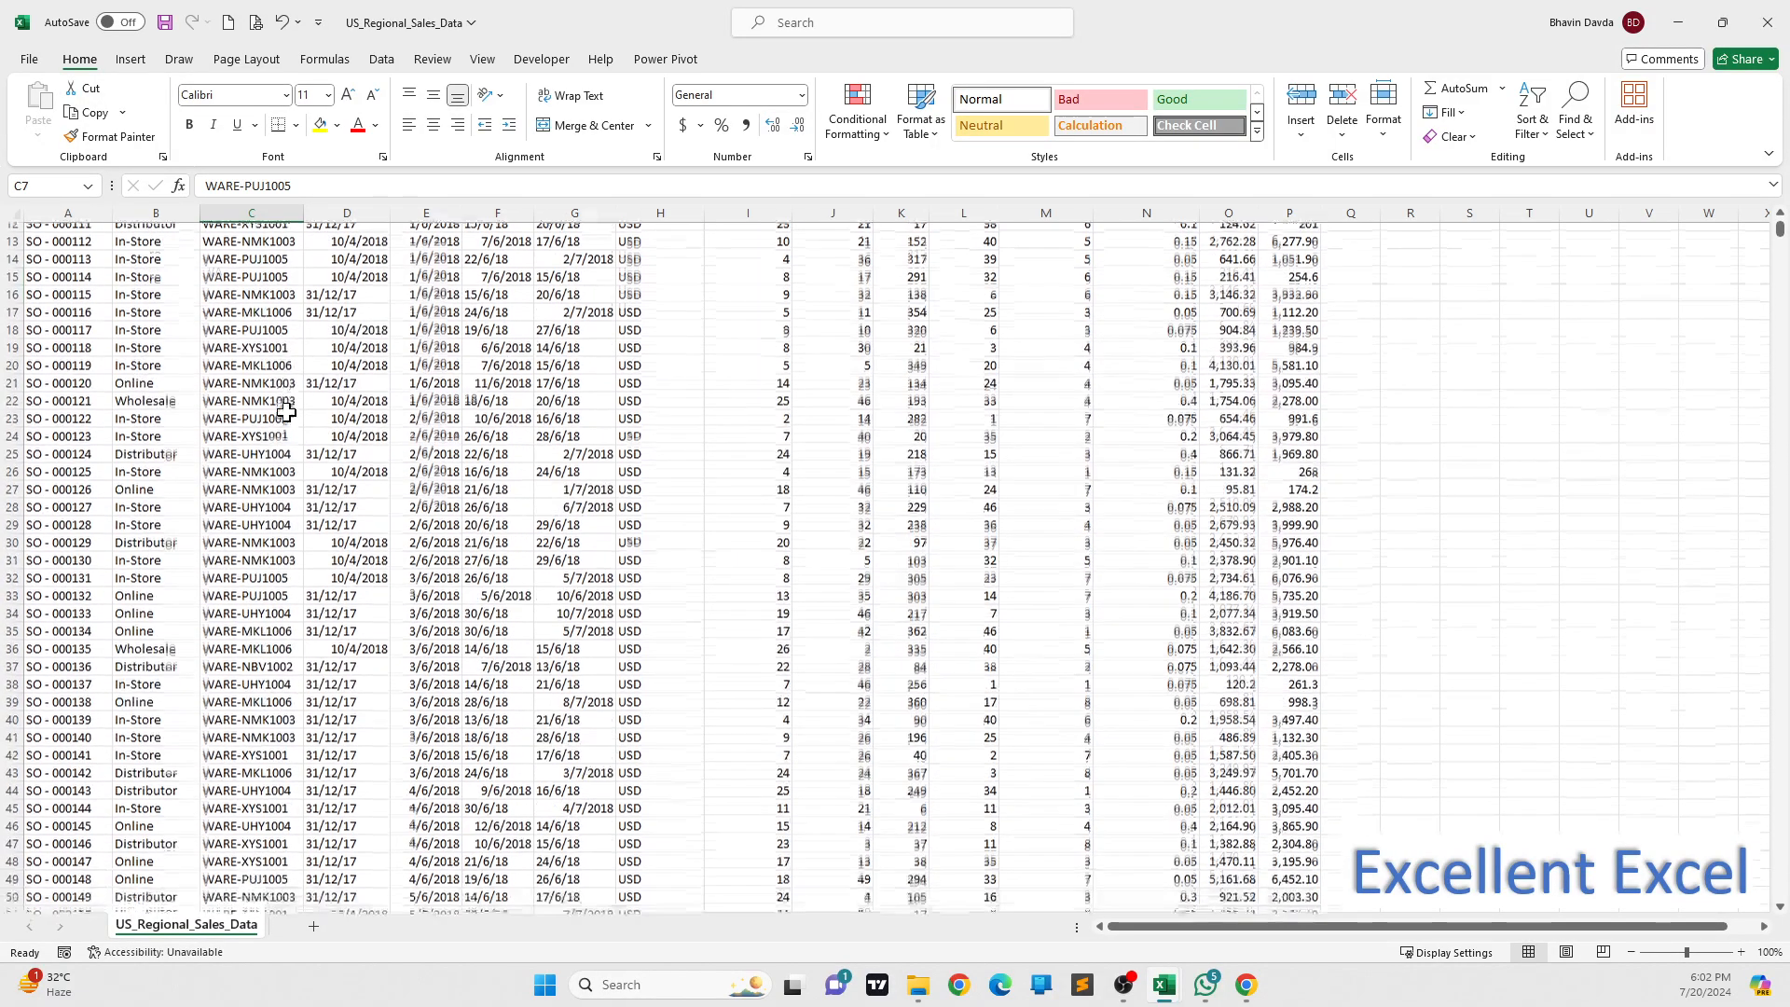
{"action": "scroll", "coordinate": [285, 413], "scroll_direction": "up", "scroll_amount": 3}
{"action": "left_click", "coordinate": [257, 233]}
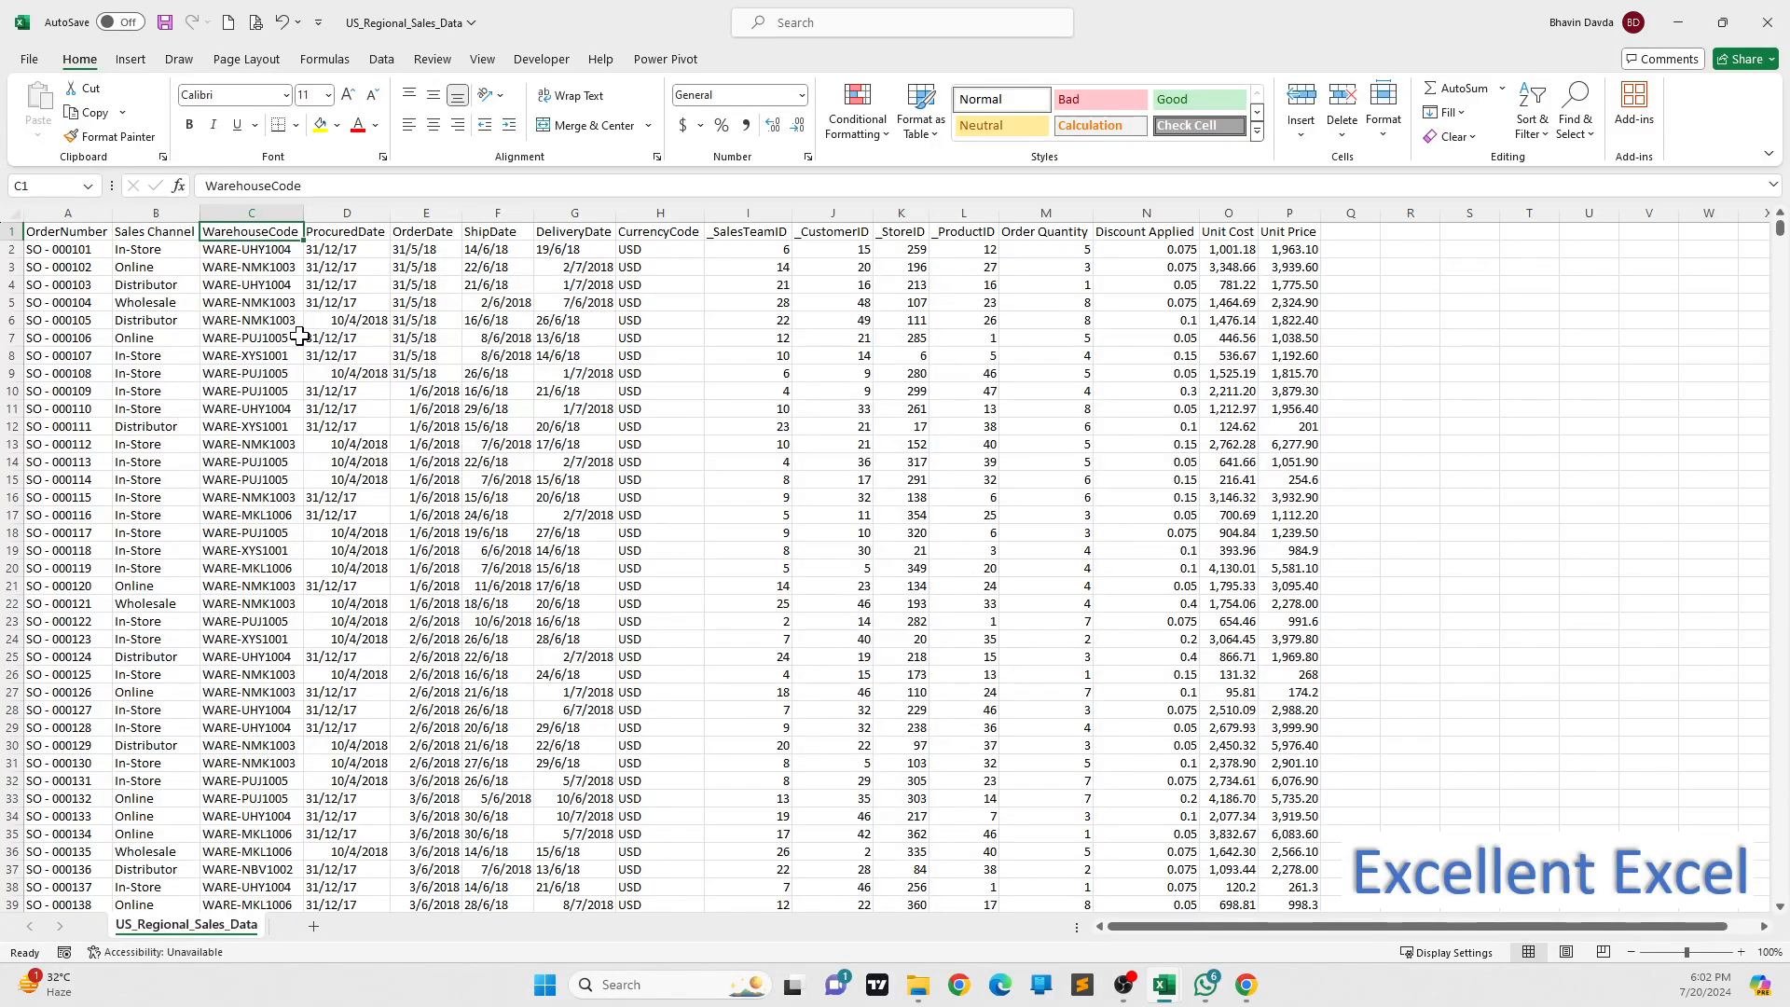
- Close US_Regional_Sales_Data.csv without saving and return to the blank sheet of the Tutorial 1 workbook
{"action": "left_click", "coordinate": [1768, 18]}
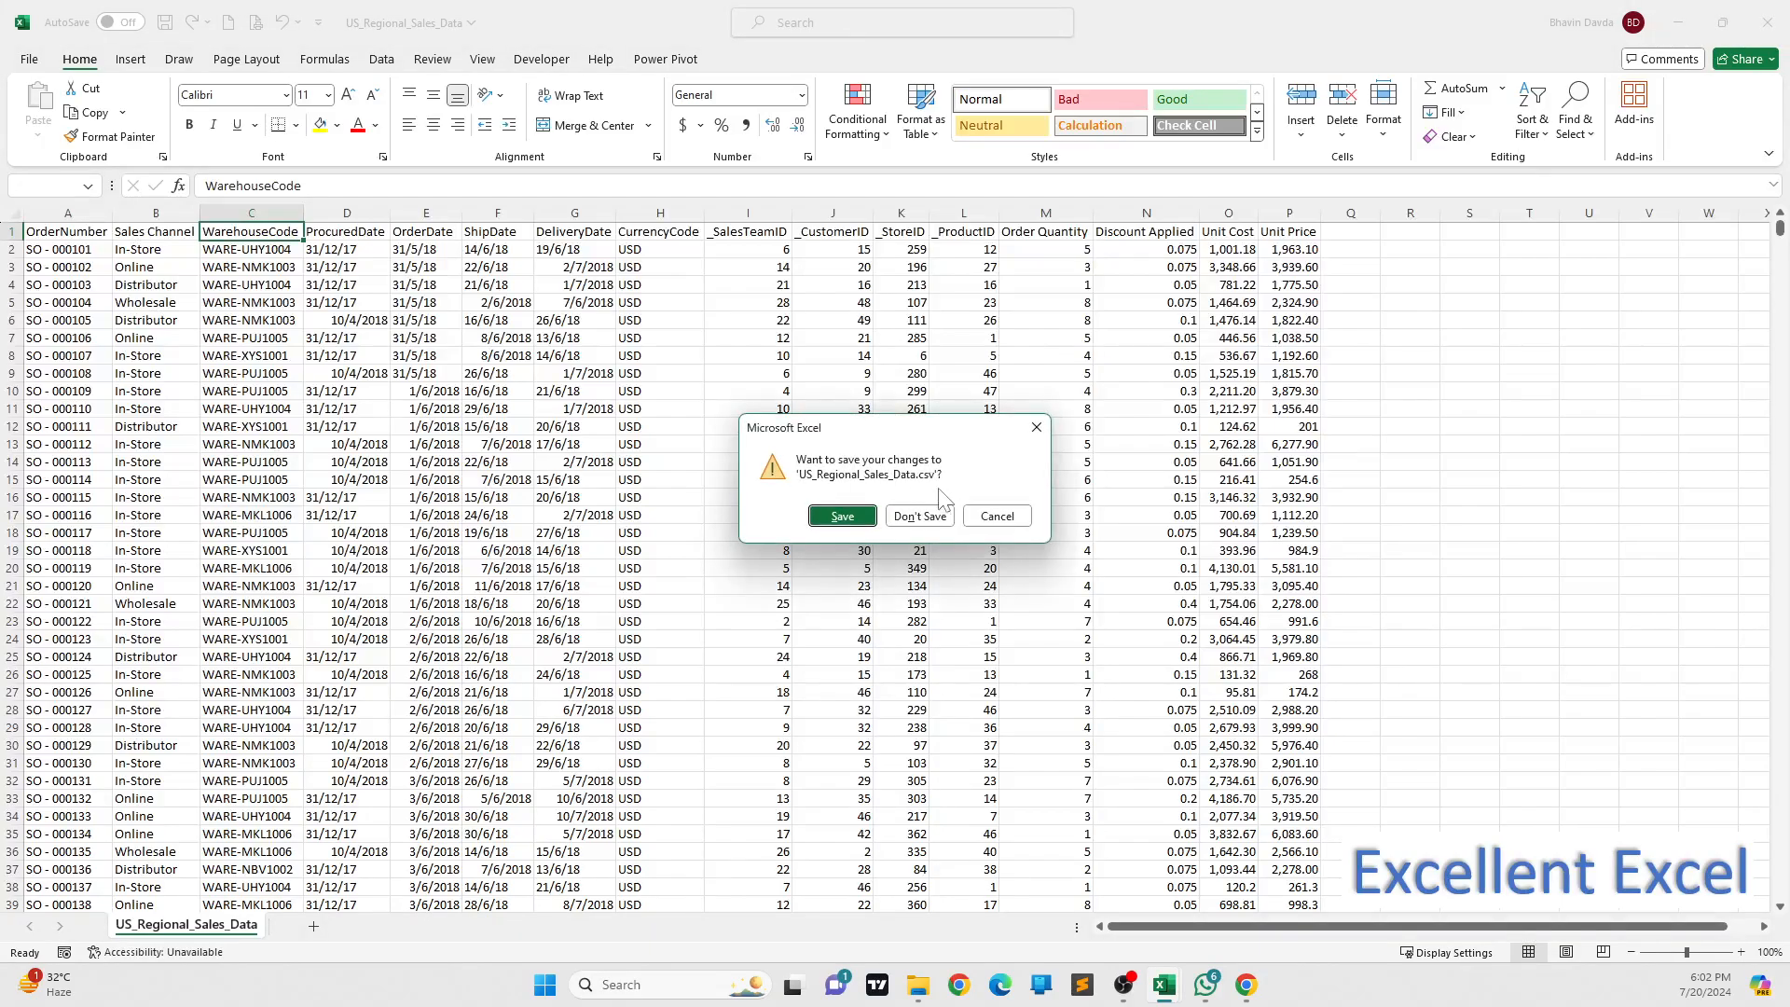
{"action": "left_click", "coordinate": [935, 520]}
{"action": "left_click", "coordinate": [153, 338]}
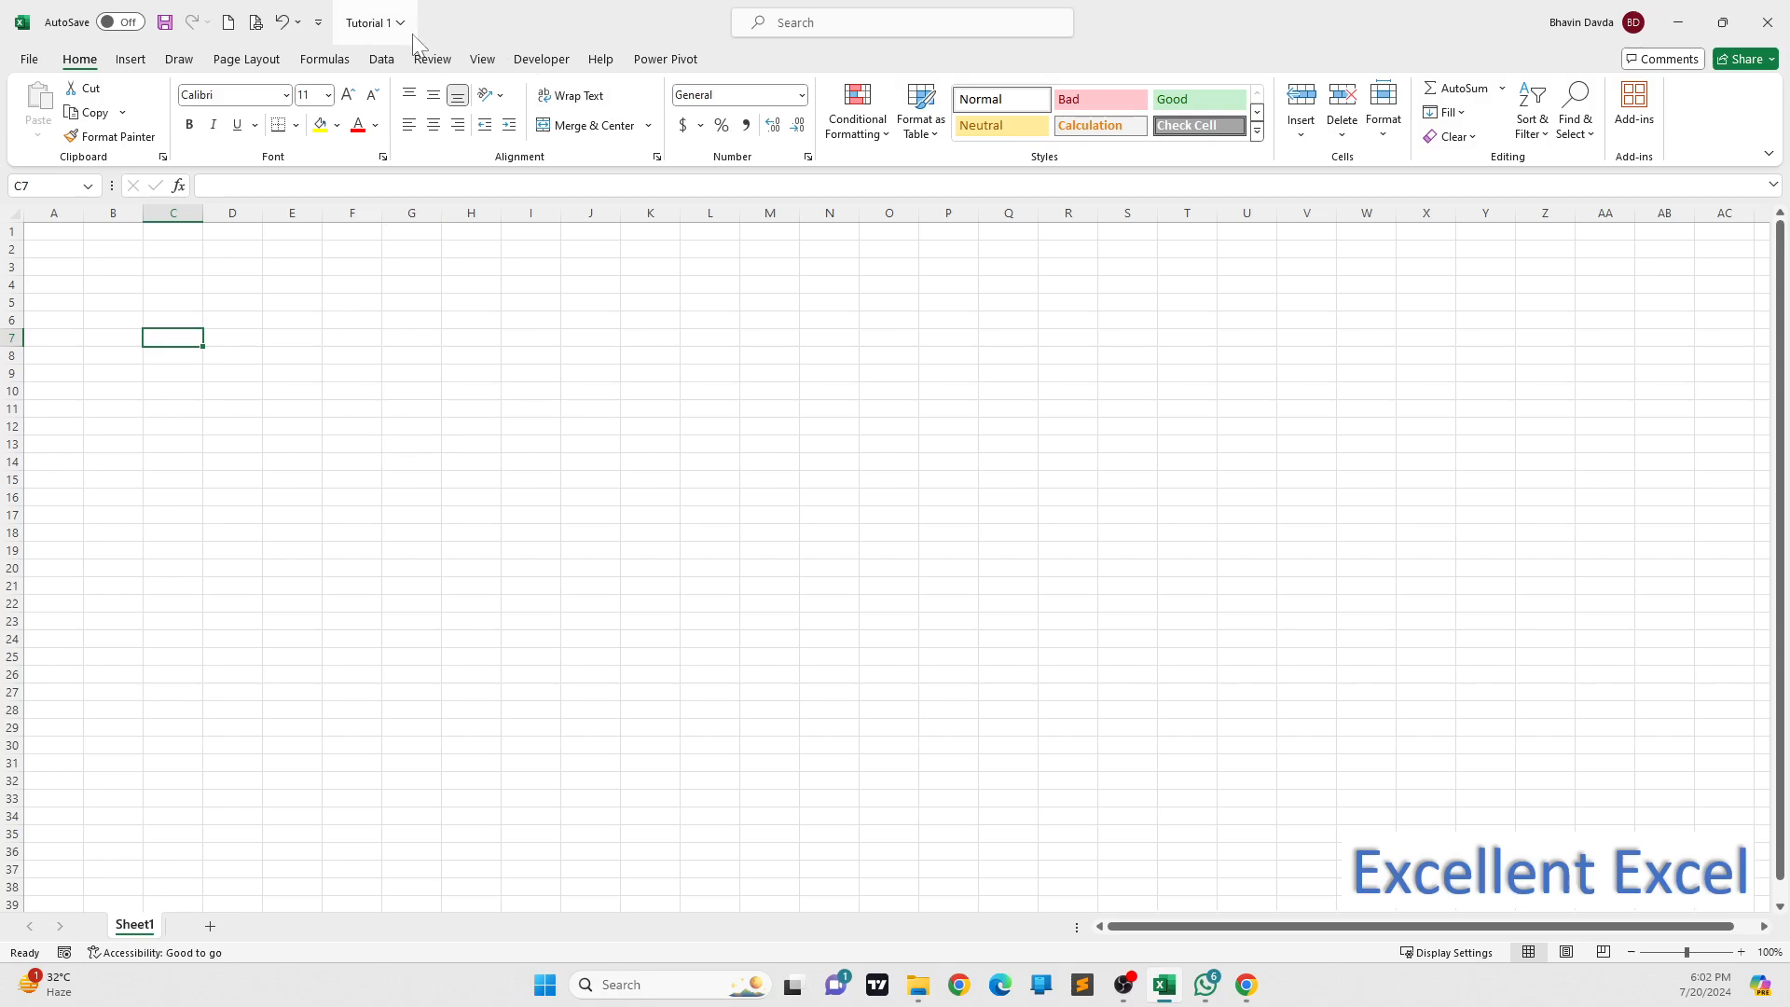
{"action": "left_click", "coordinate": [396, 443]}
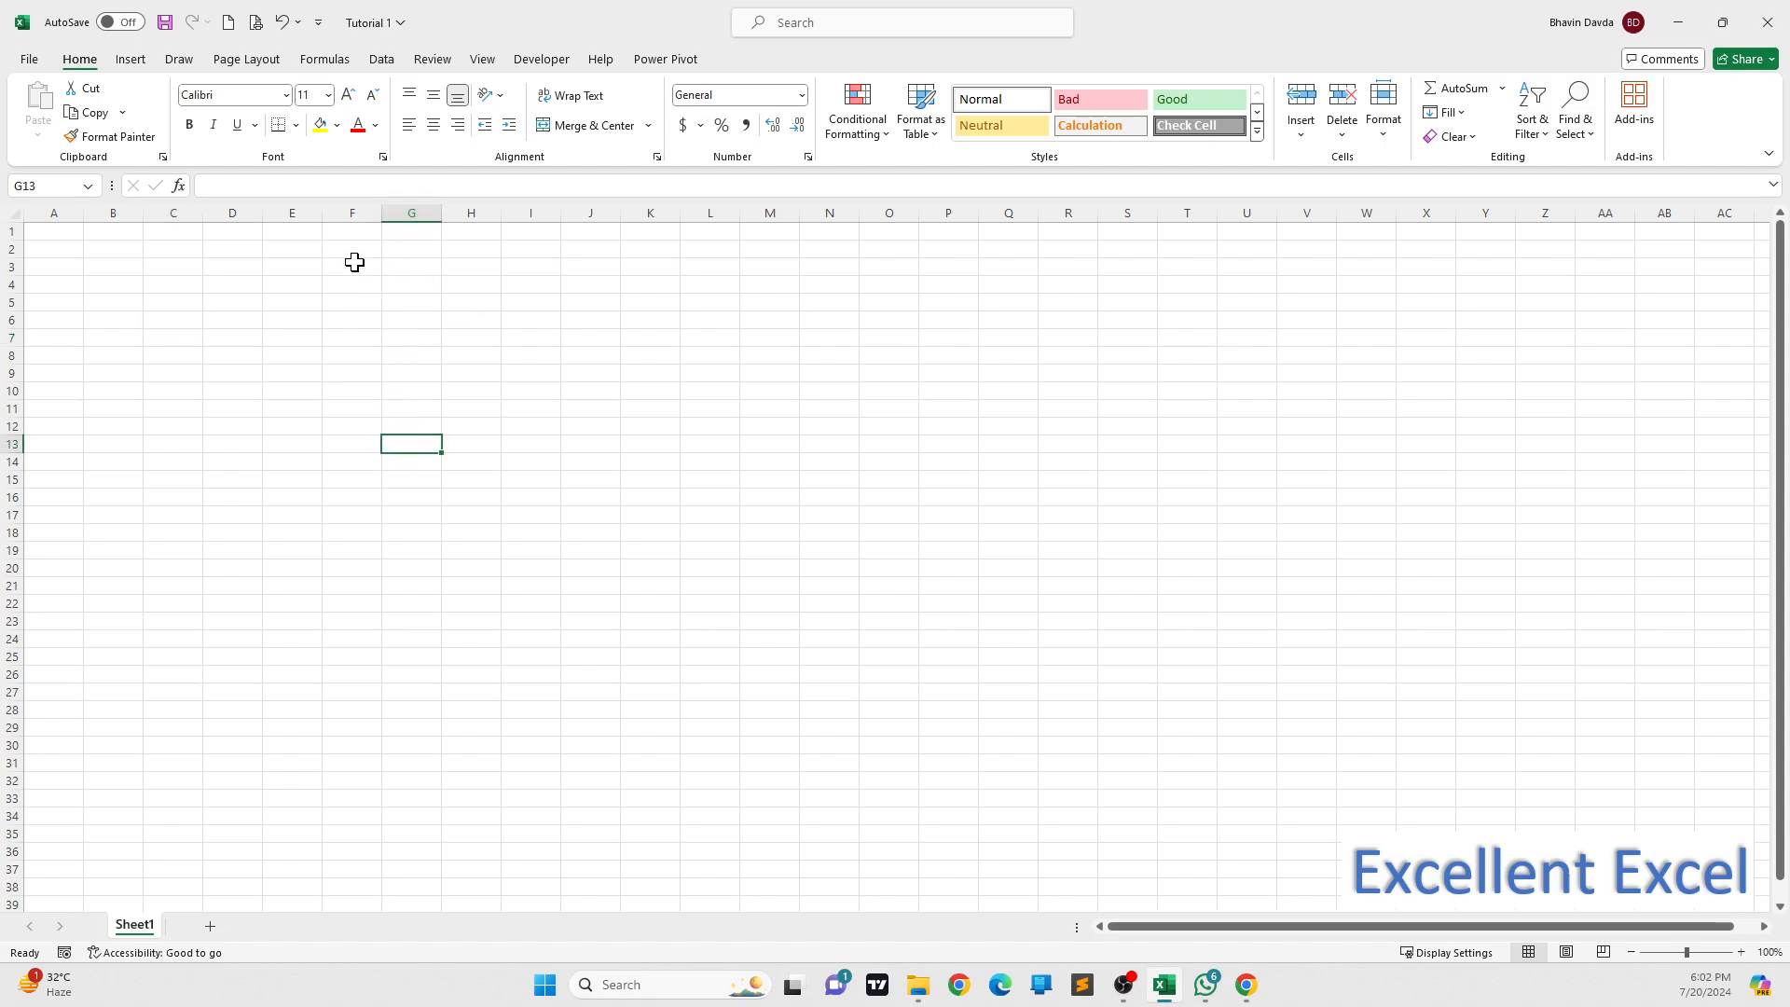
- Start a data import from a Text/CSV file into the workbook
{"action": "left_click", "coordinate": [396, 66]}
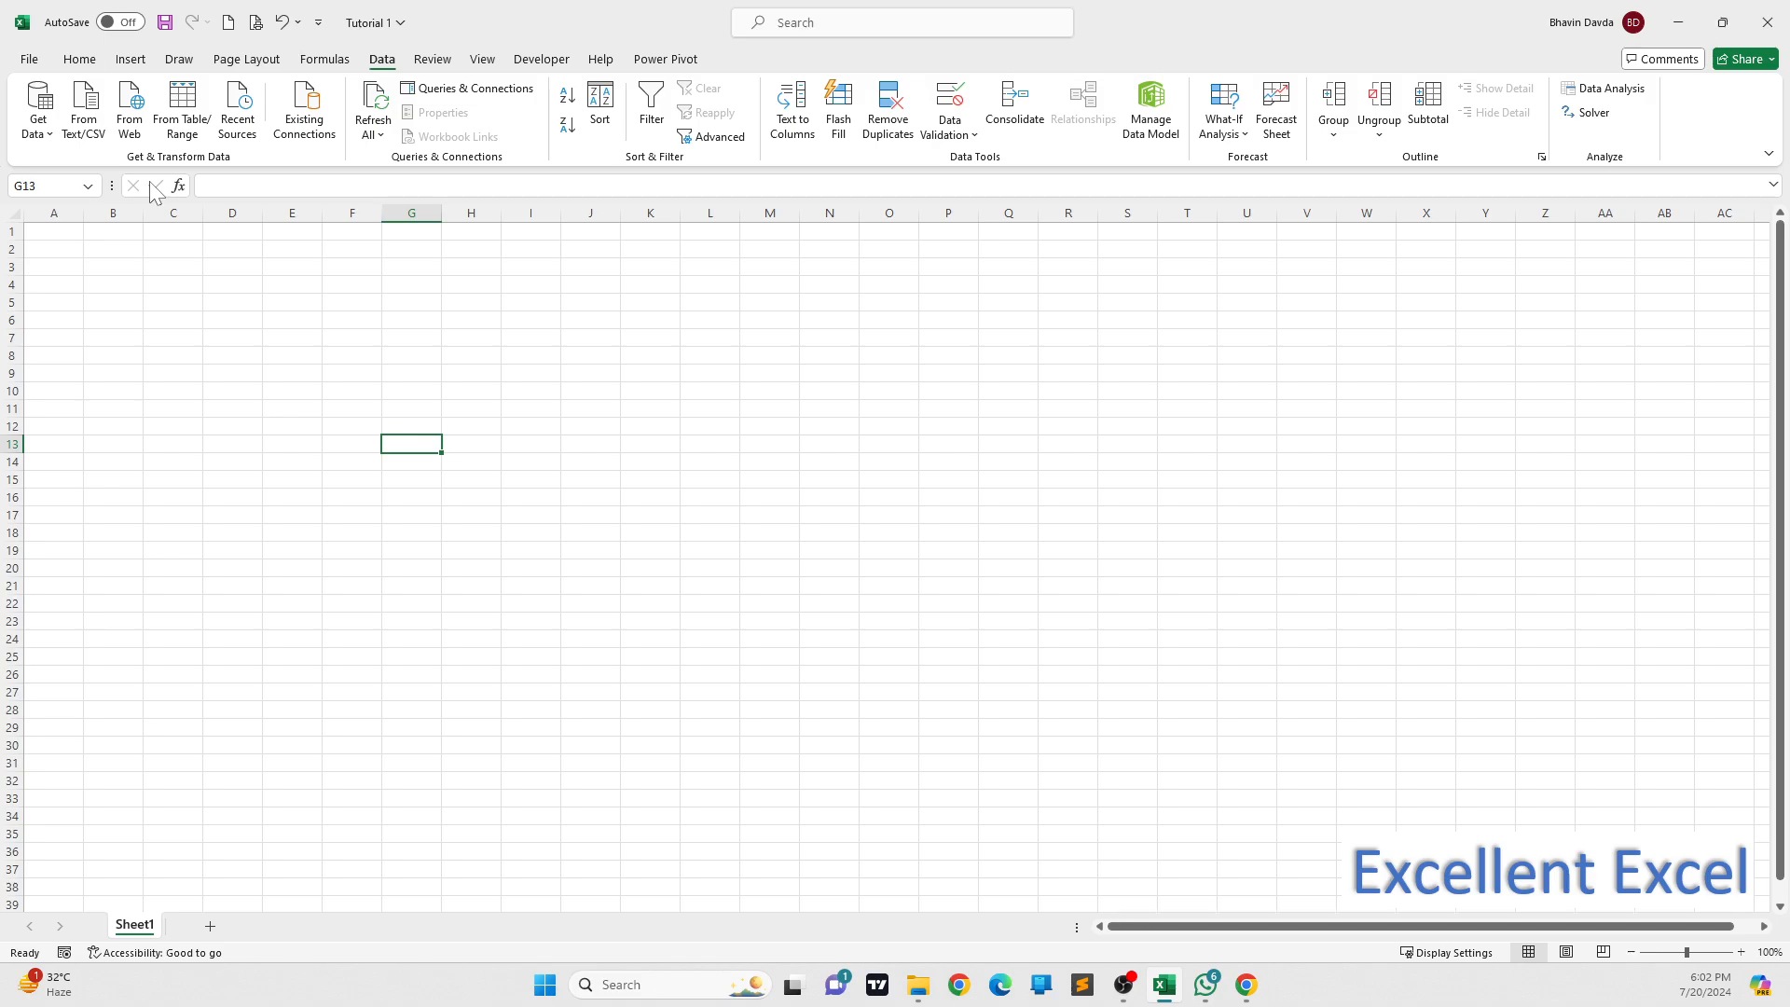
{"action": "left_click", "coordinate": [41, 136]}
{"action": "mouse_move", "coordinate": [114, 177]}
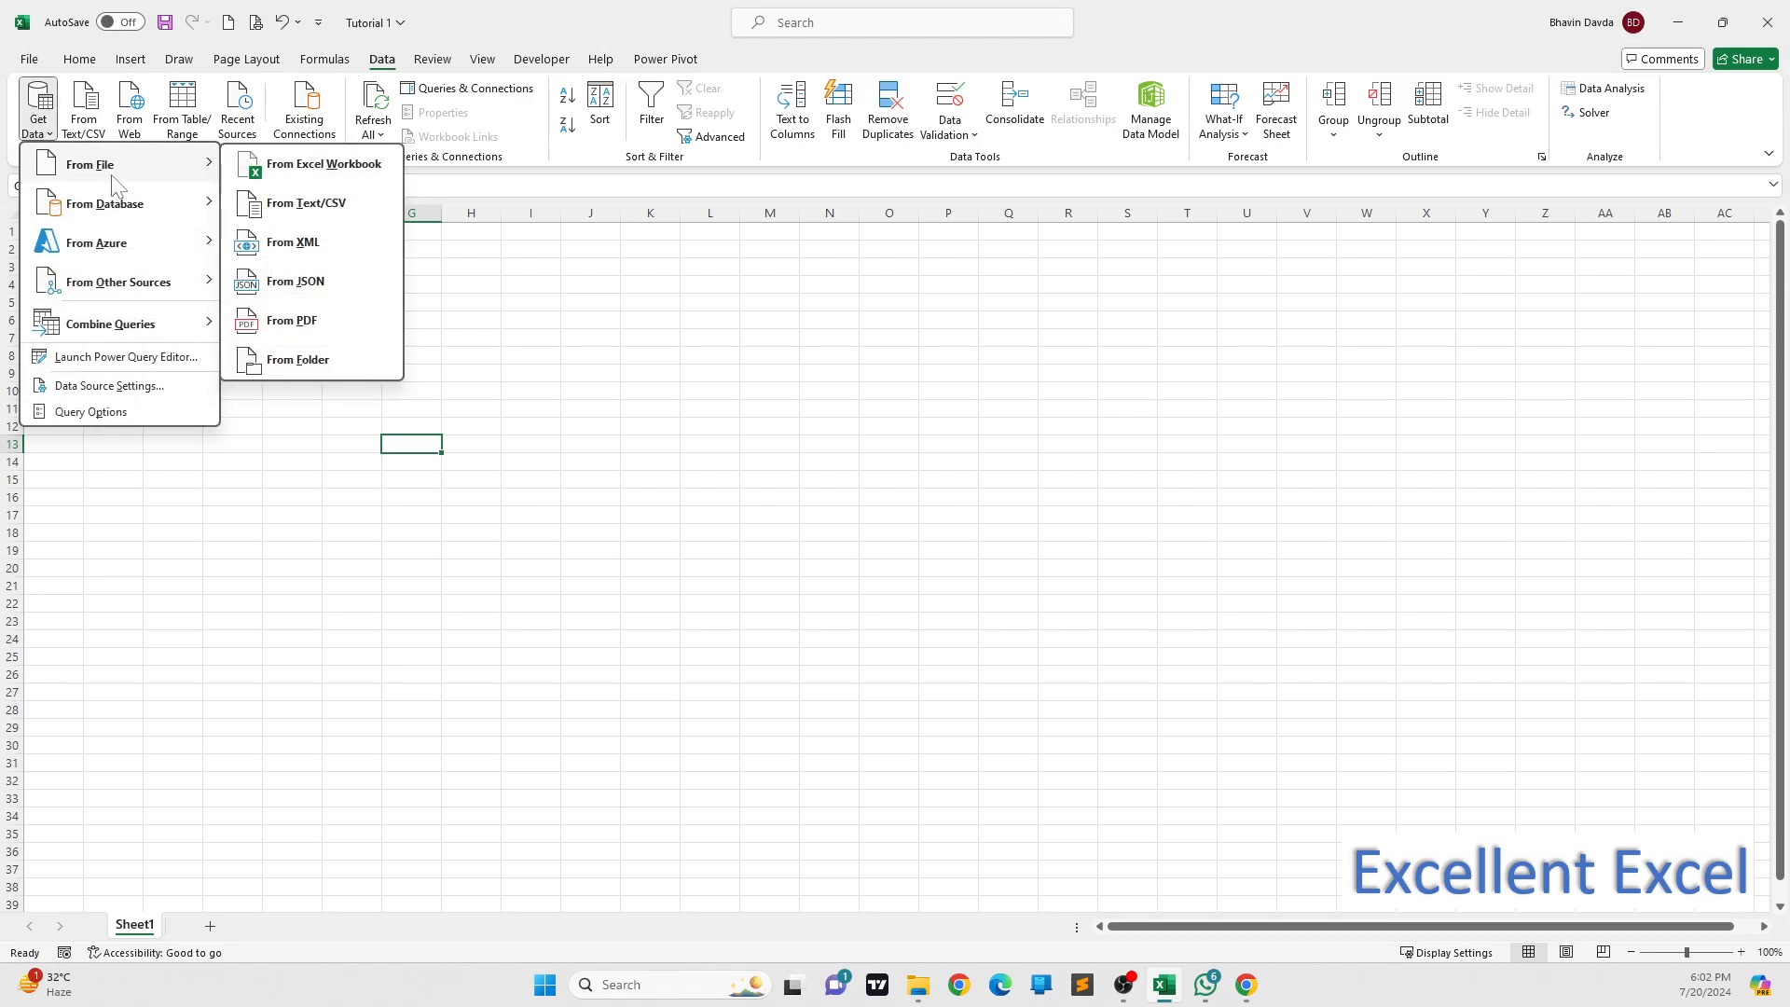
{"action": "left_click", "coordinate": [343, 216]}
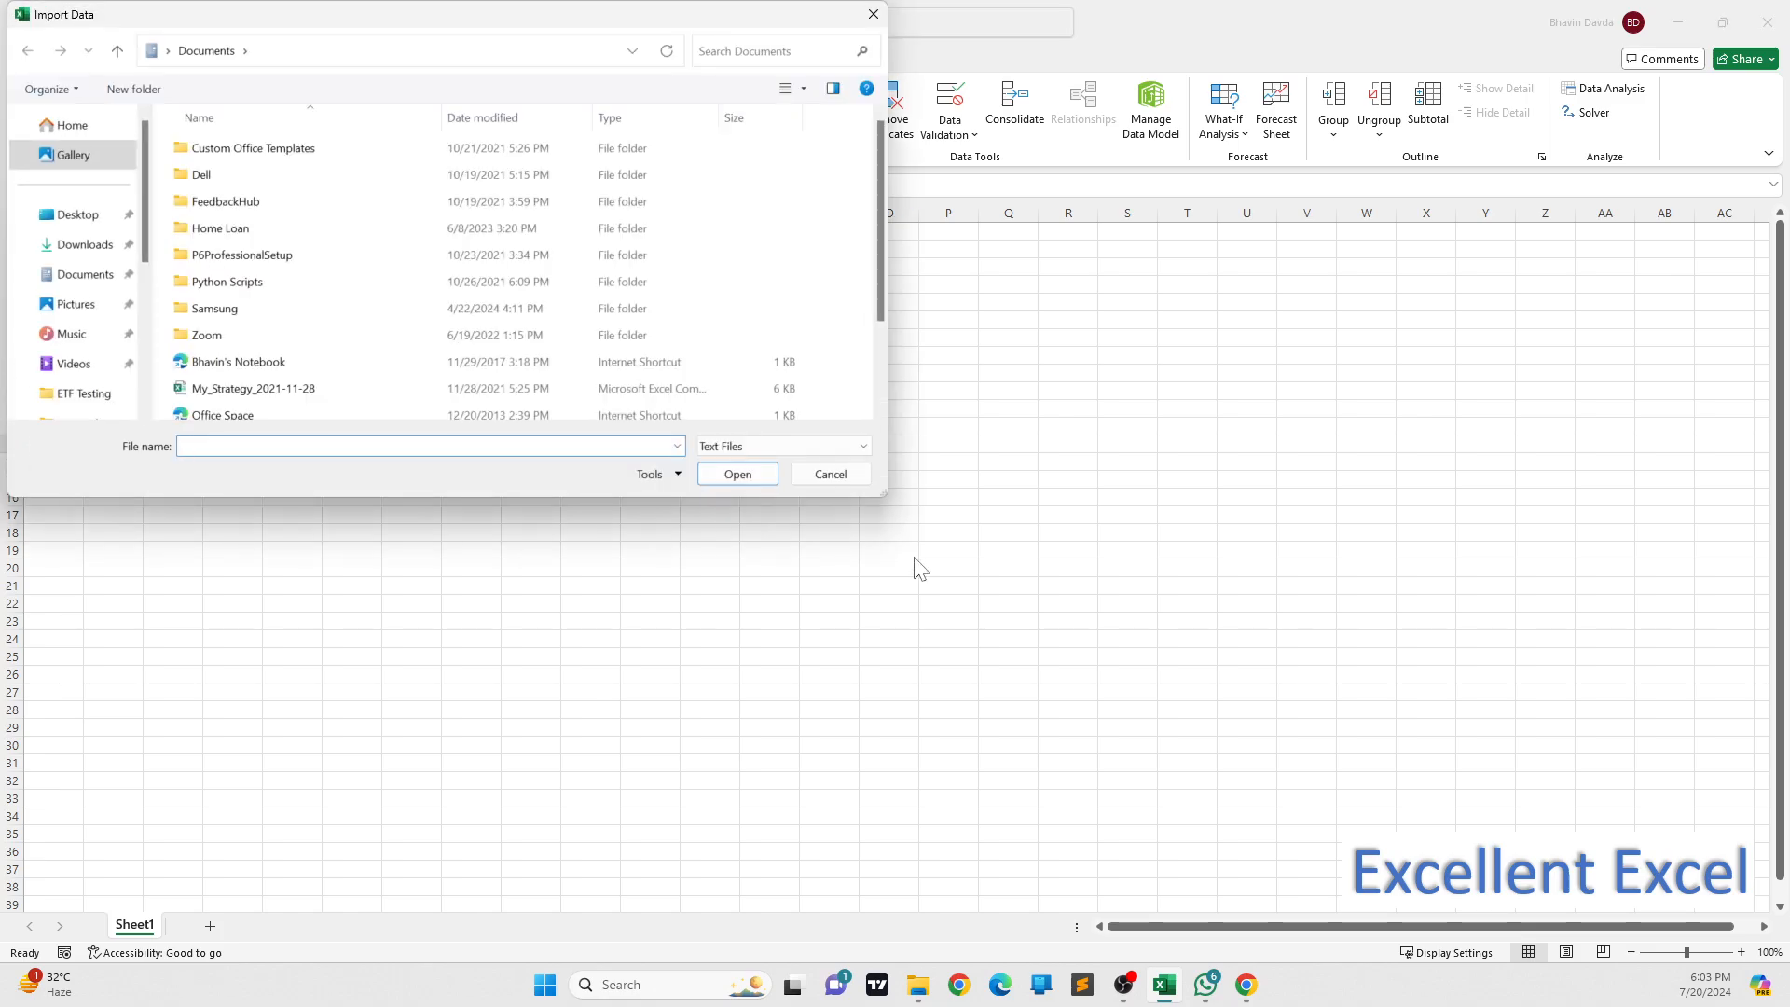
- Import US_Regional_Sales_Data from Desktop > Excellent Excel > Tutorial 1 > Raw Data and open it for transforming in Power Query Editor
{"action": "left_click", "coordinate": [91, 222]}
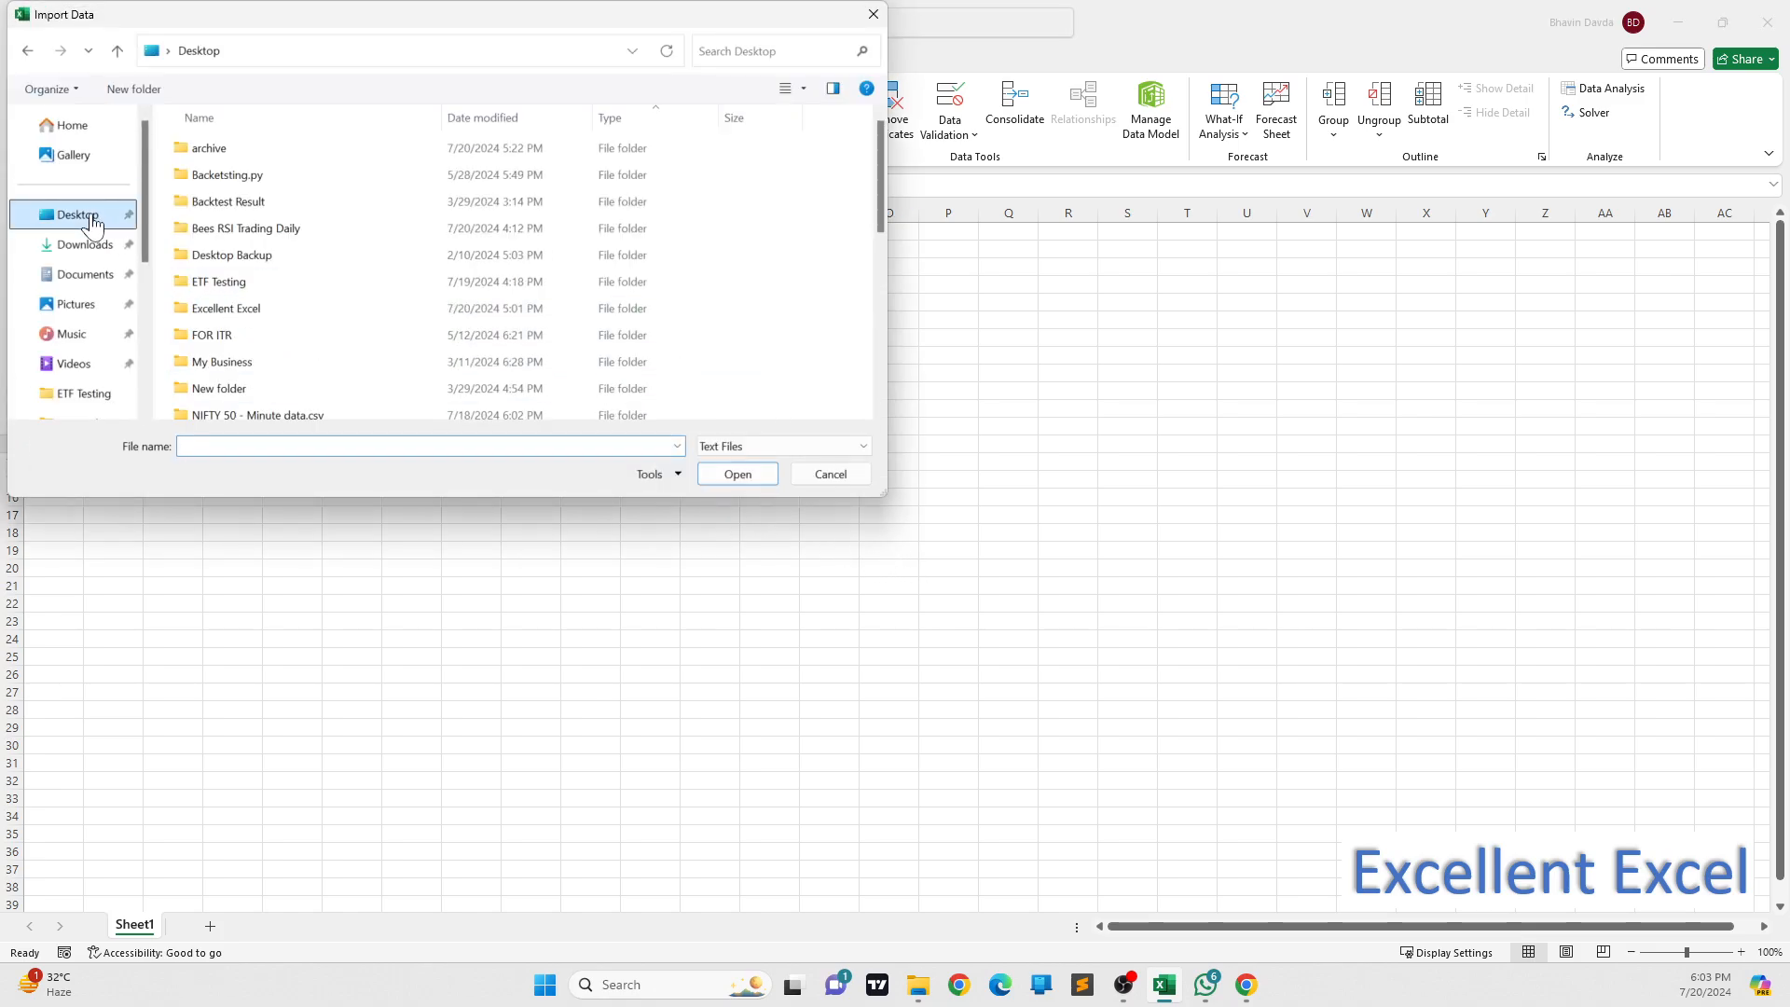
{"action": "scroll", "coordinate": [267, 339], "scroll_direction": "down", "scroll_amount": 1}
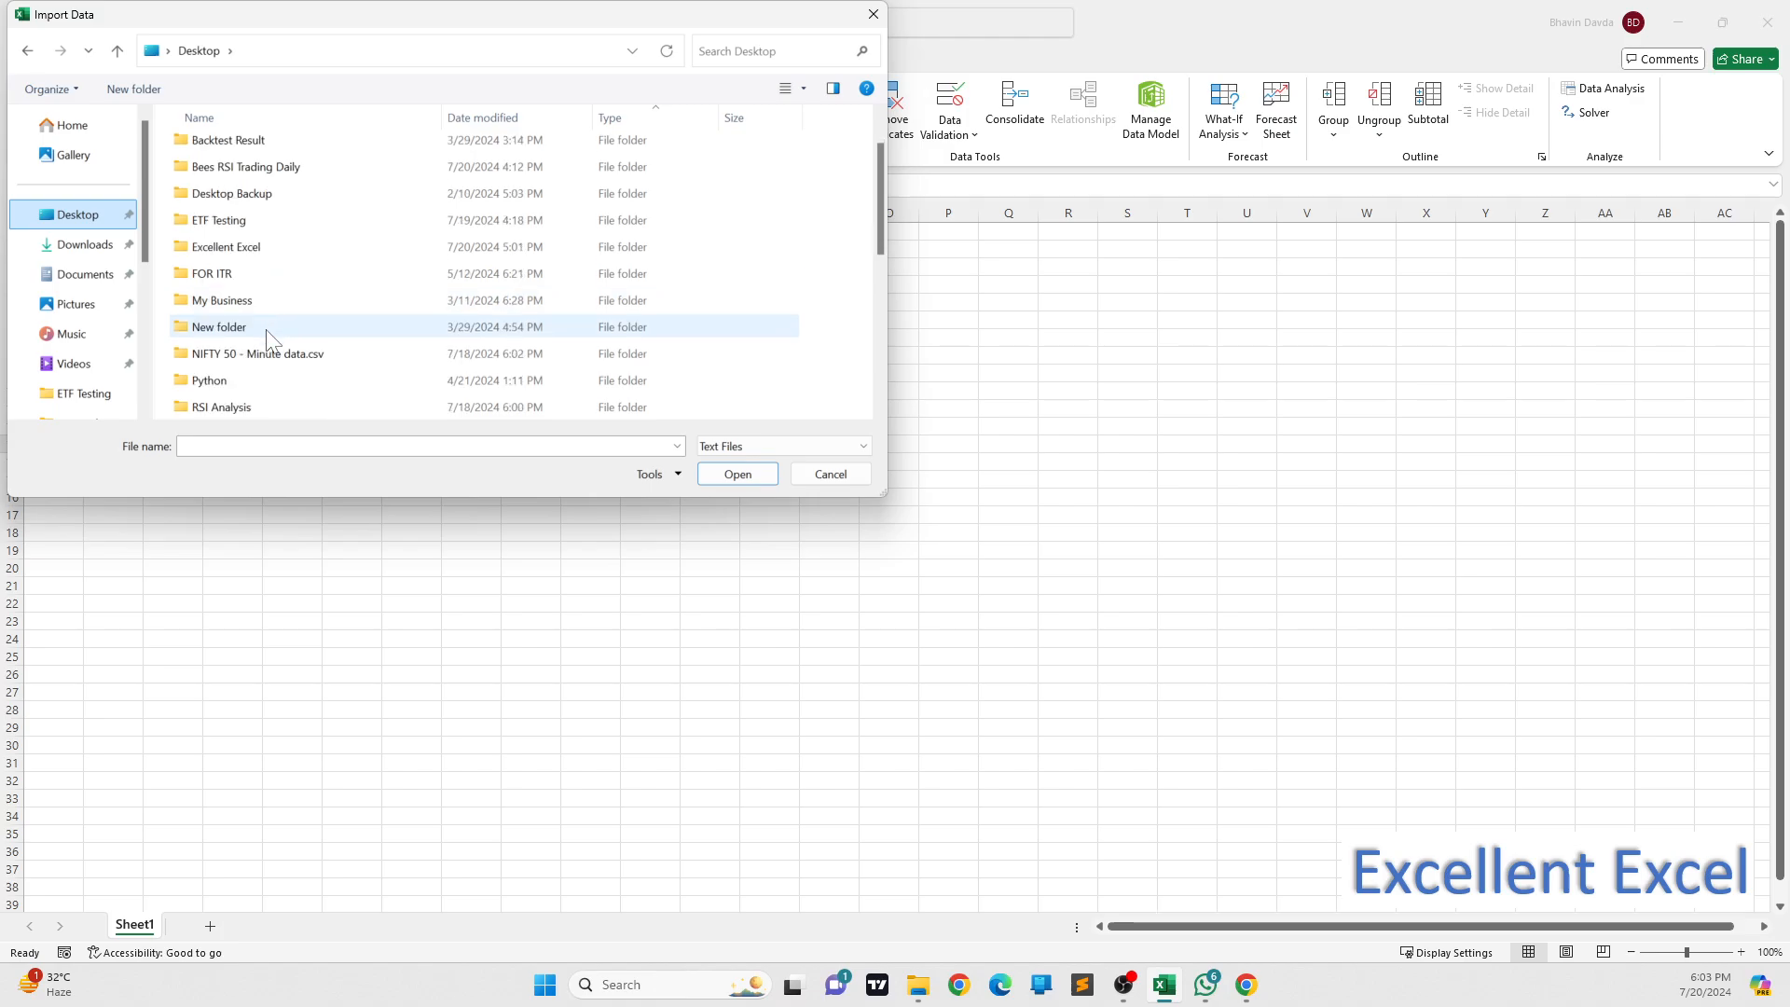
{"action": "scroll", "coordinate": [266, 329], "scroll_direction": "down", "scroll_amount": 3}
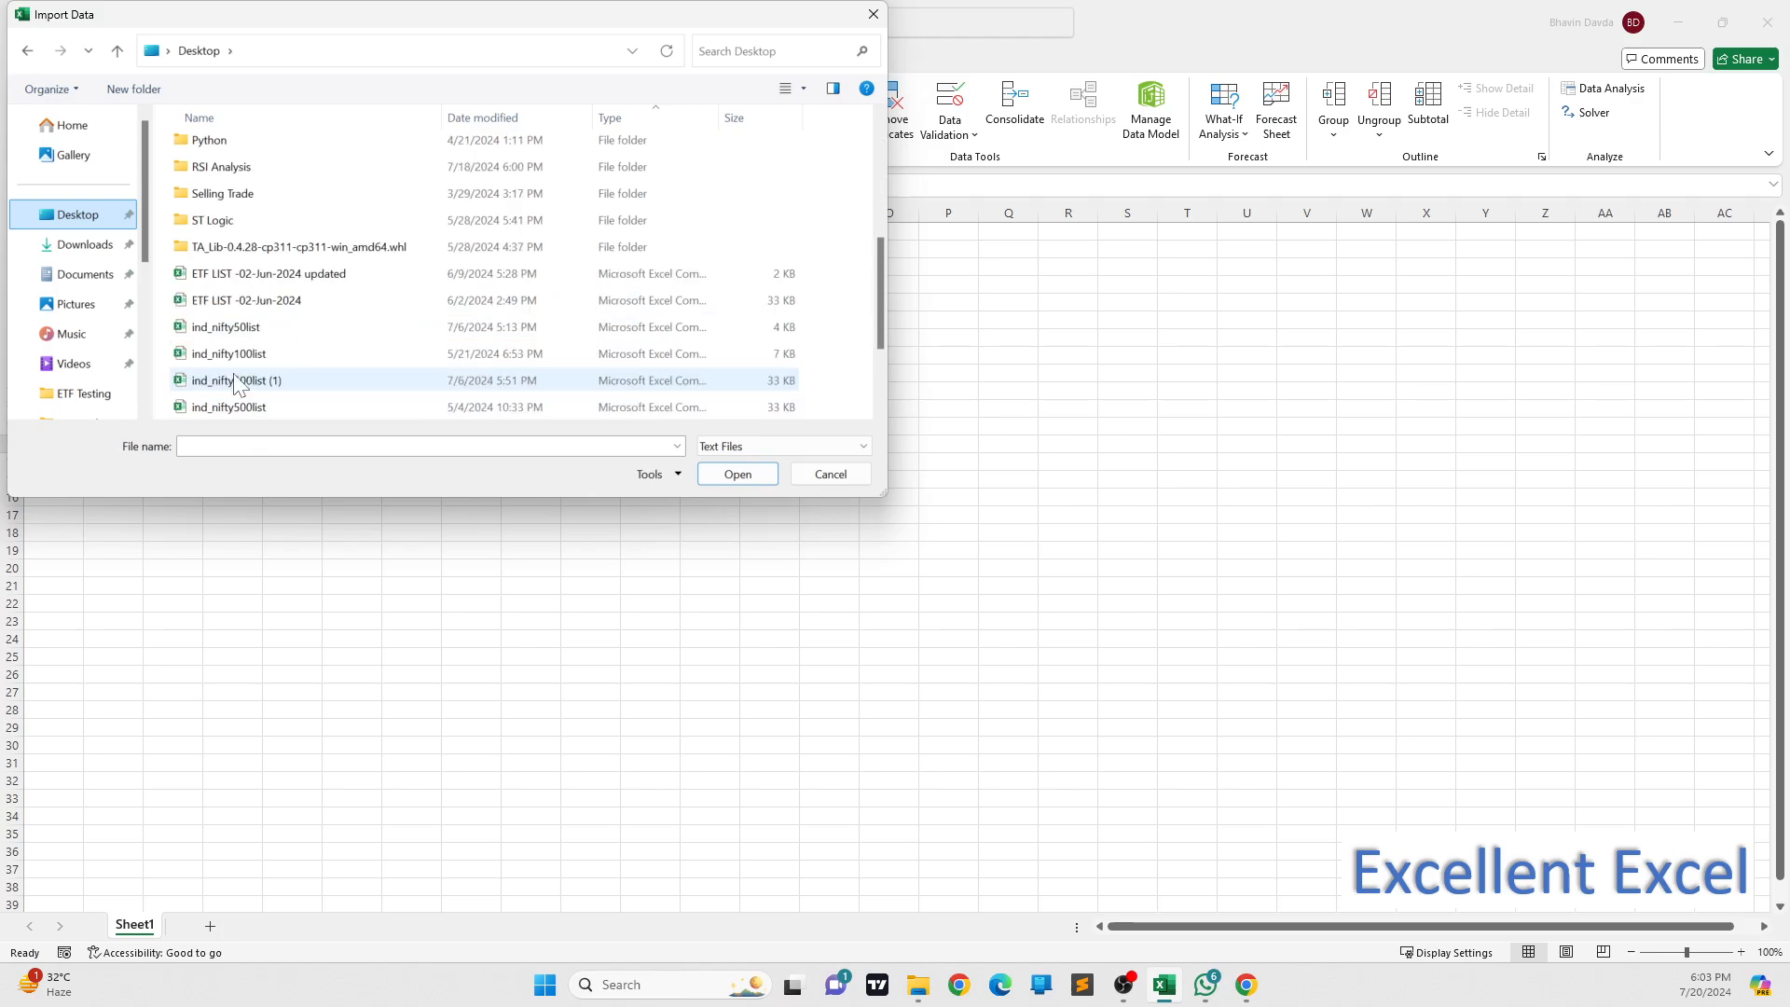
{"action": "scroll", "coordinate": [230, 200], "scroll_direction": "up", "scroll_amount": 1}
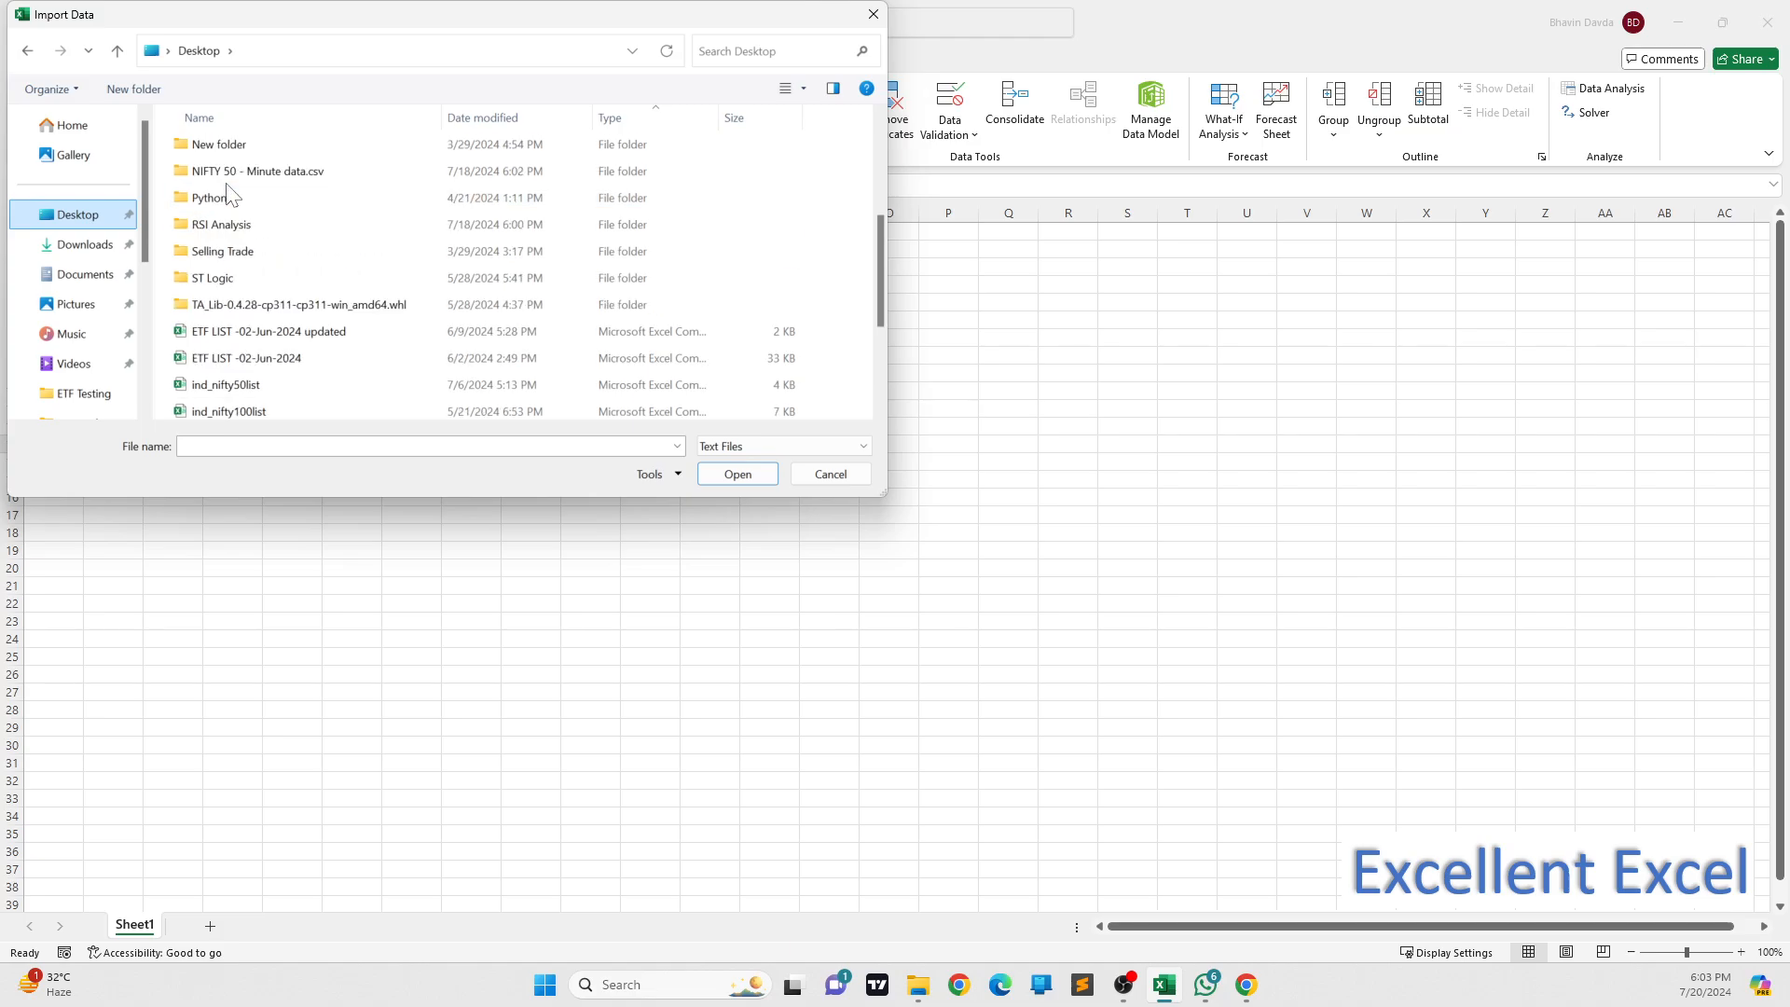
{"action": "scroll", "coordinate": [230, 191], "scroll_direction": "up", "scroll_amount": 2}
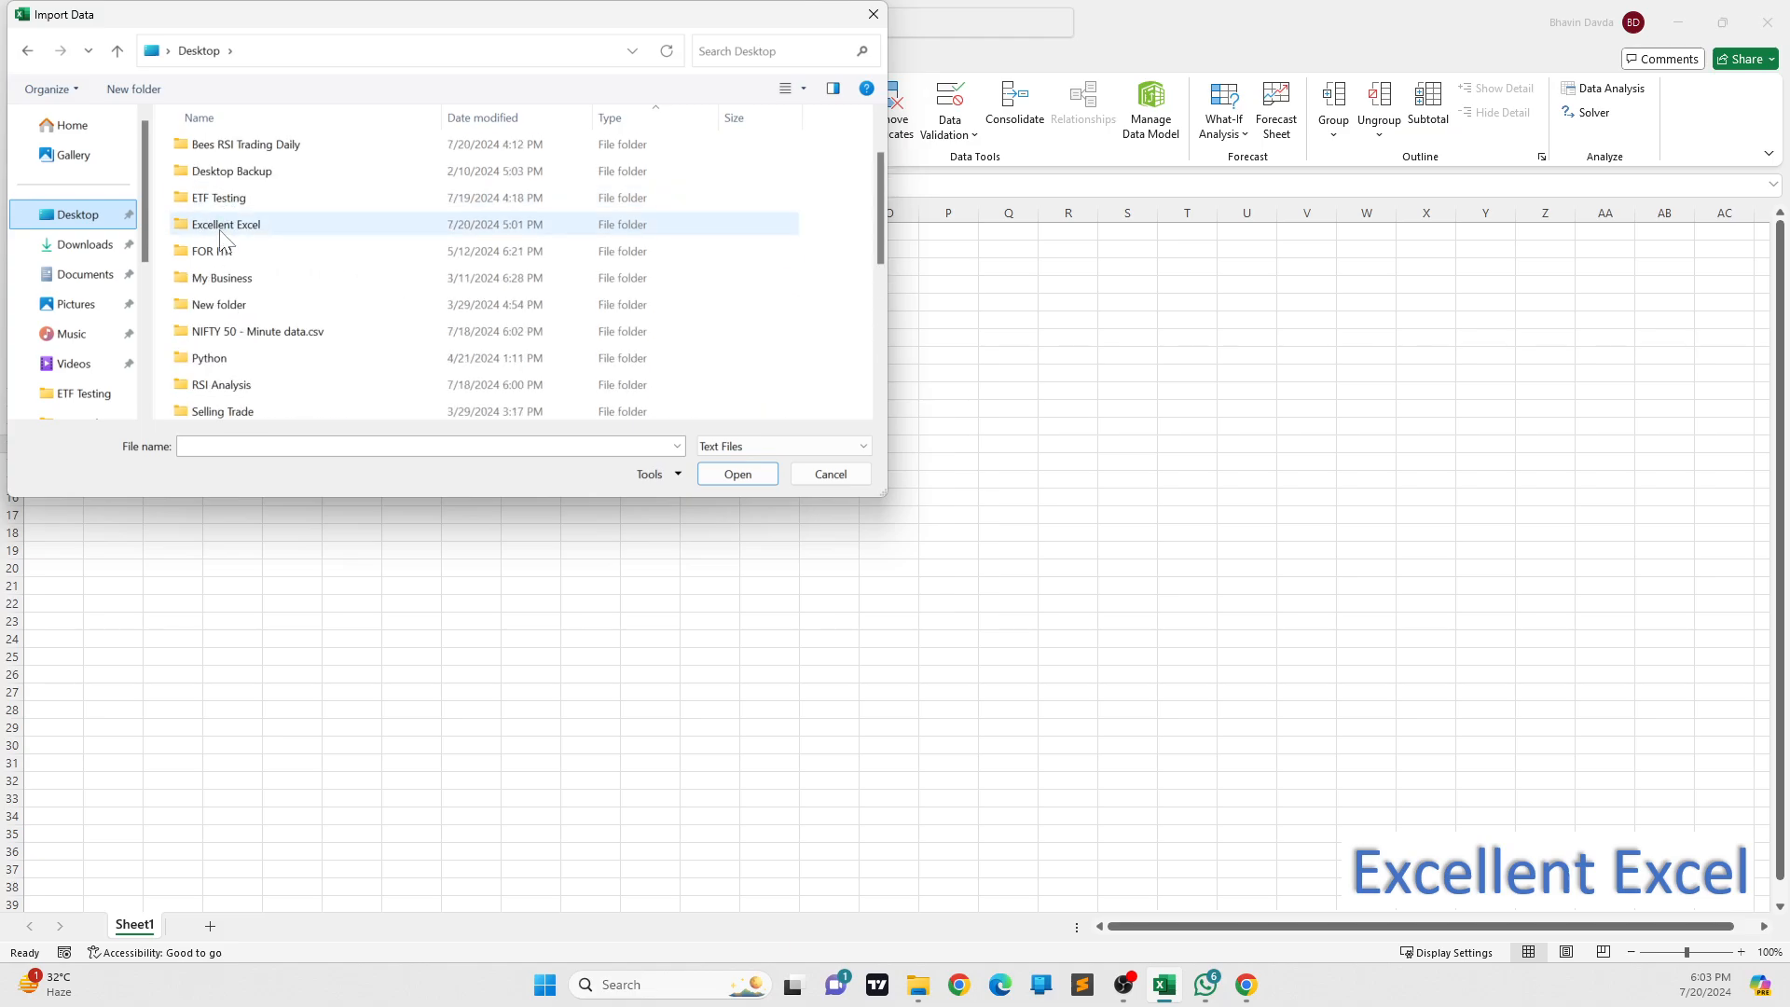
{"action": "left_click", "coordinate": [221, 231]}
{"action": "double_click", "coordinate": [222, 230]}
{"action": "double_click", "coordinate": [226, 152]}
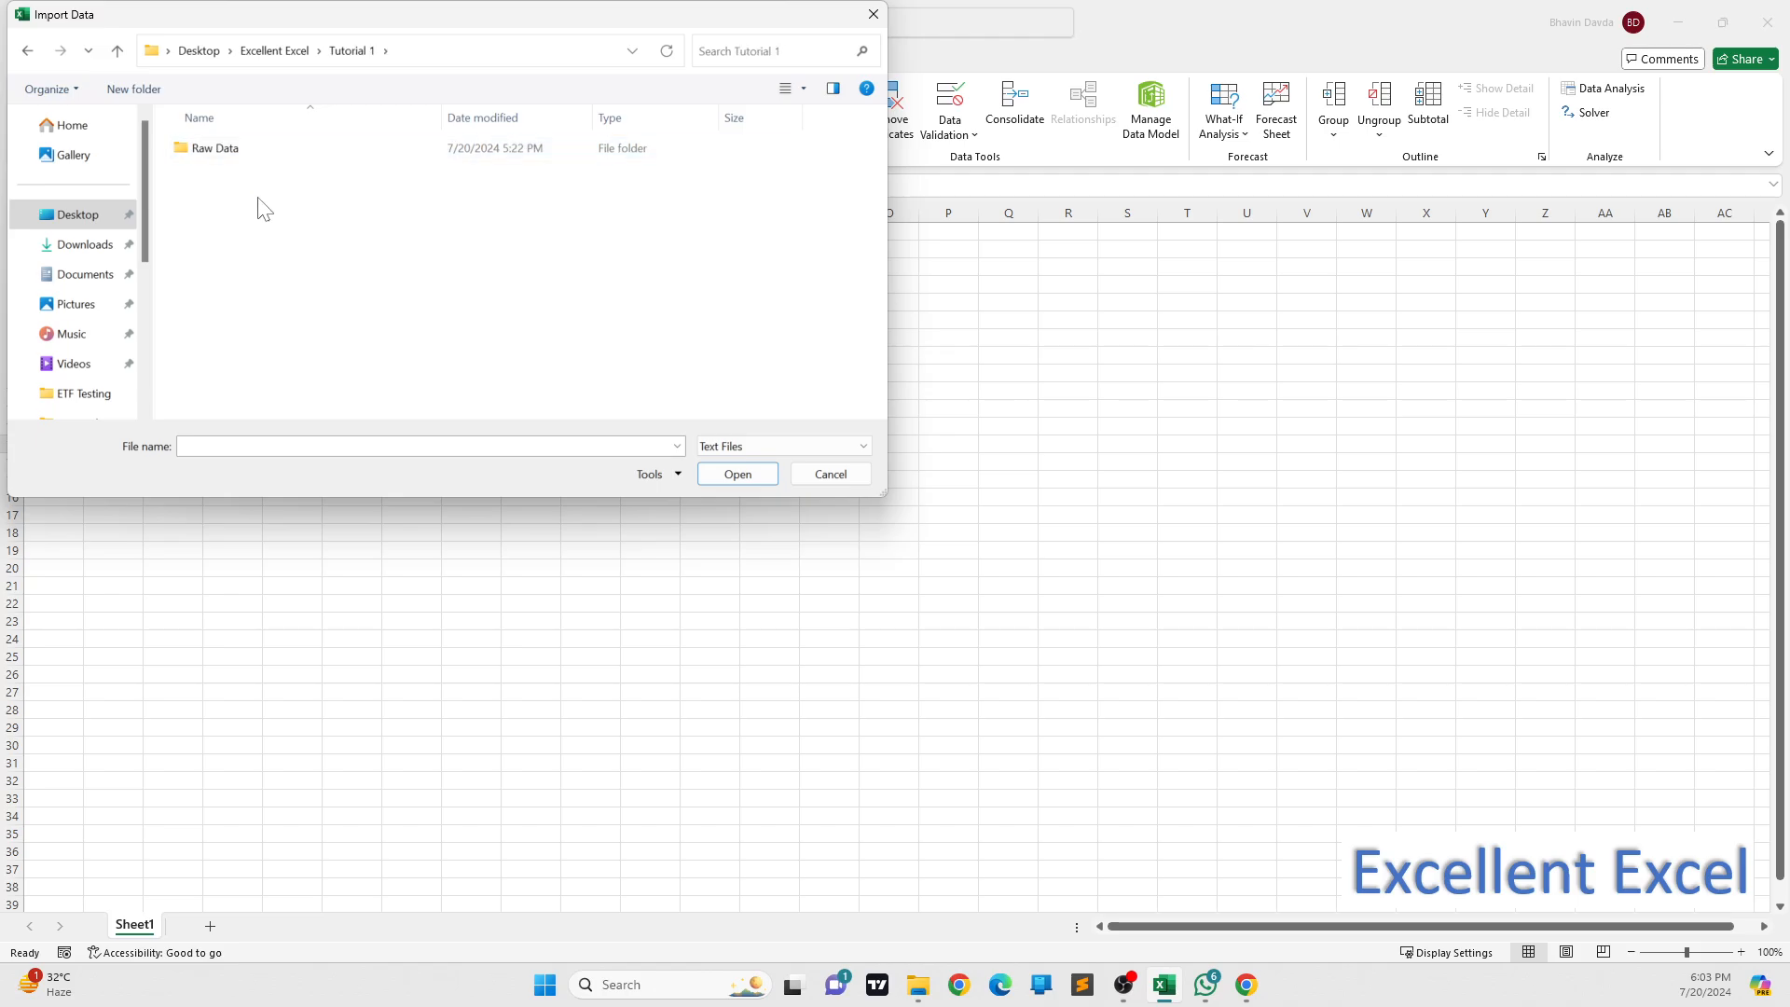
{"action": "double_click", "coordinate": [239, 166]}
{"action": "left_click", "coordinate": [234, 166]}
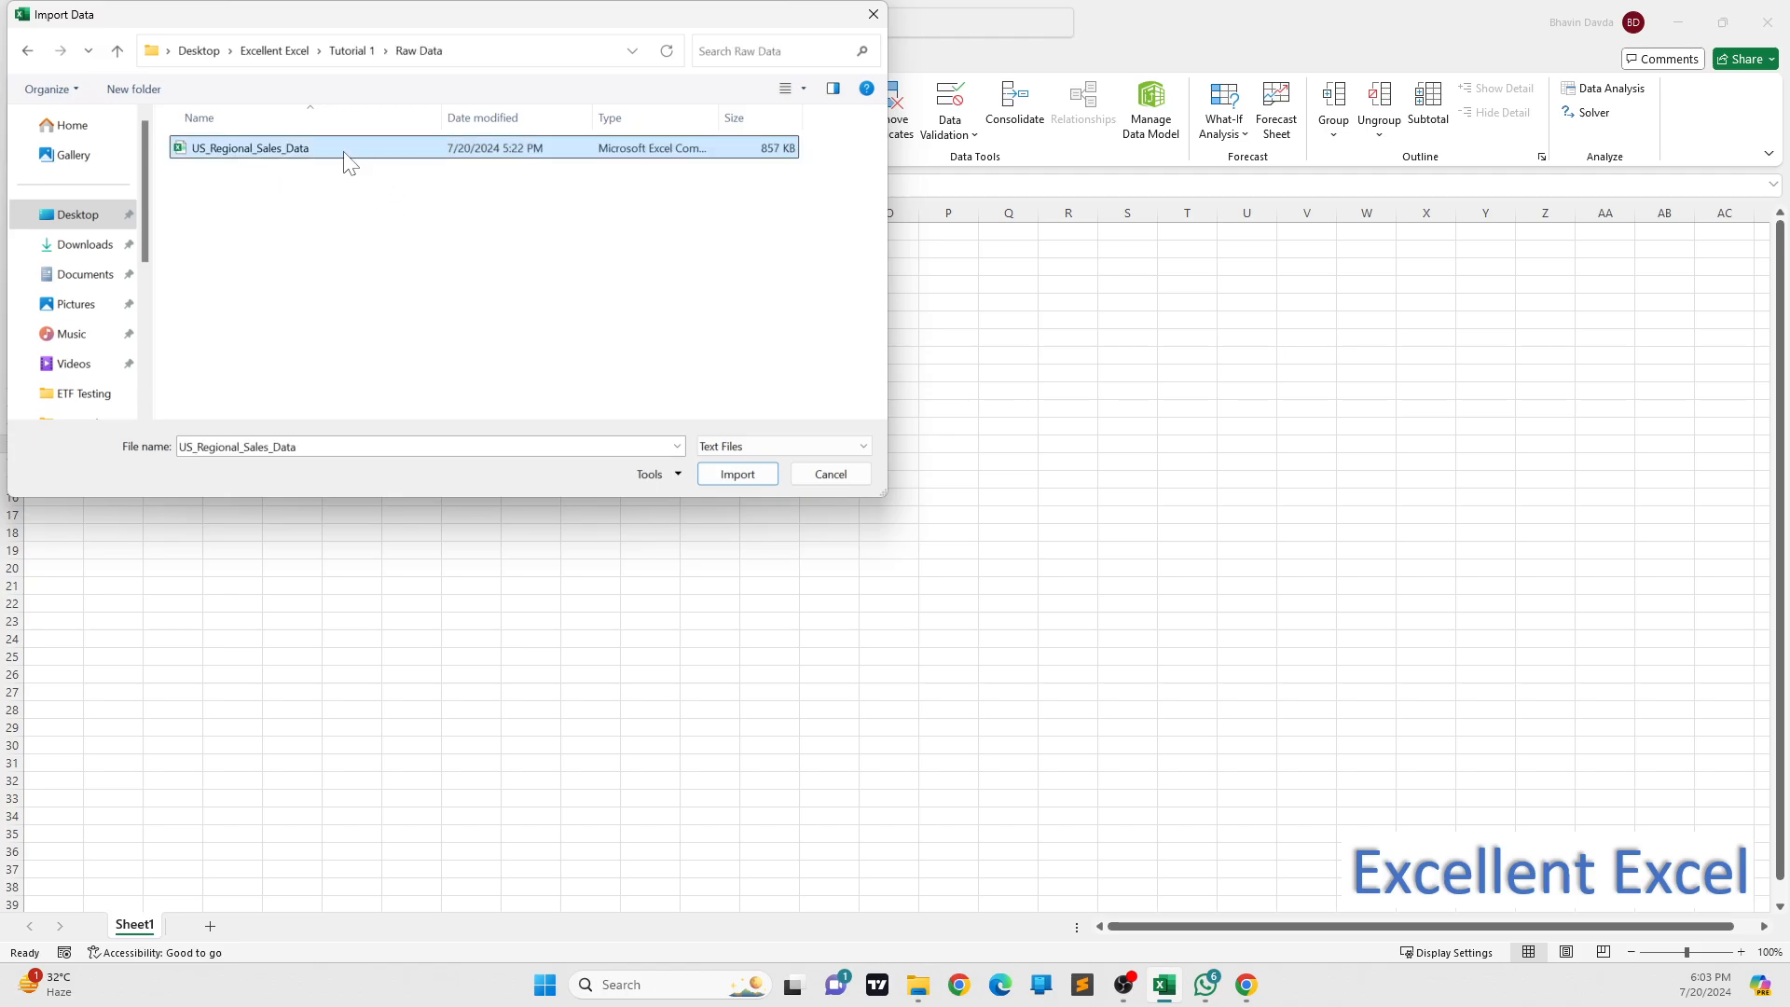
{"action": "left_click", "coordinate": [736, 475]}
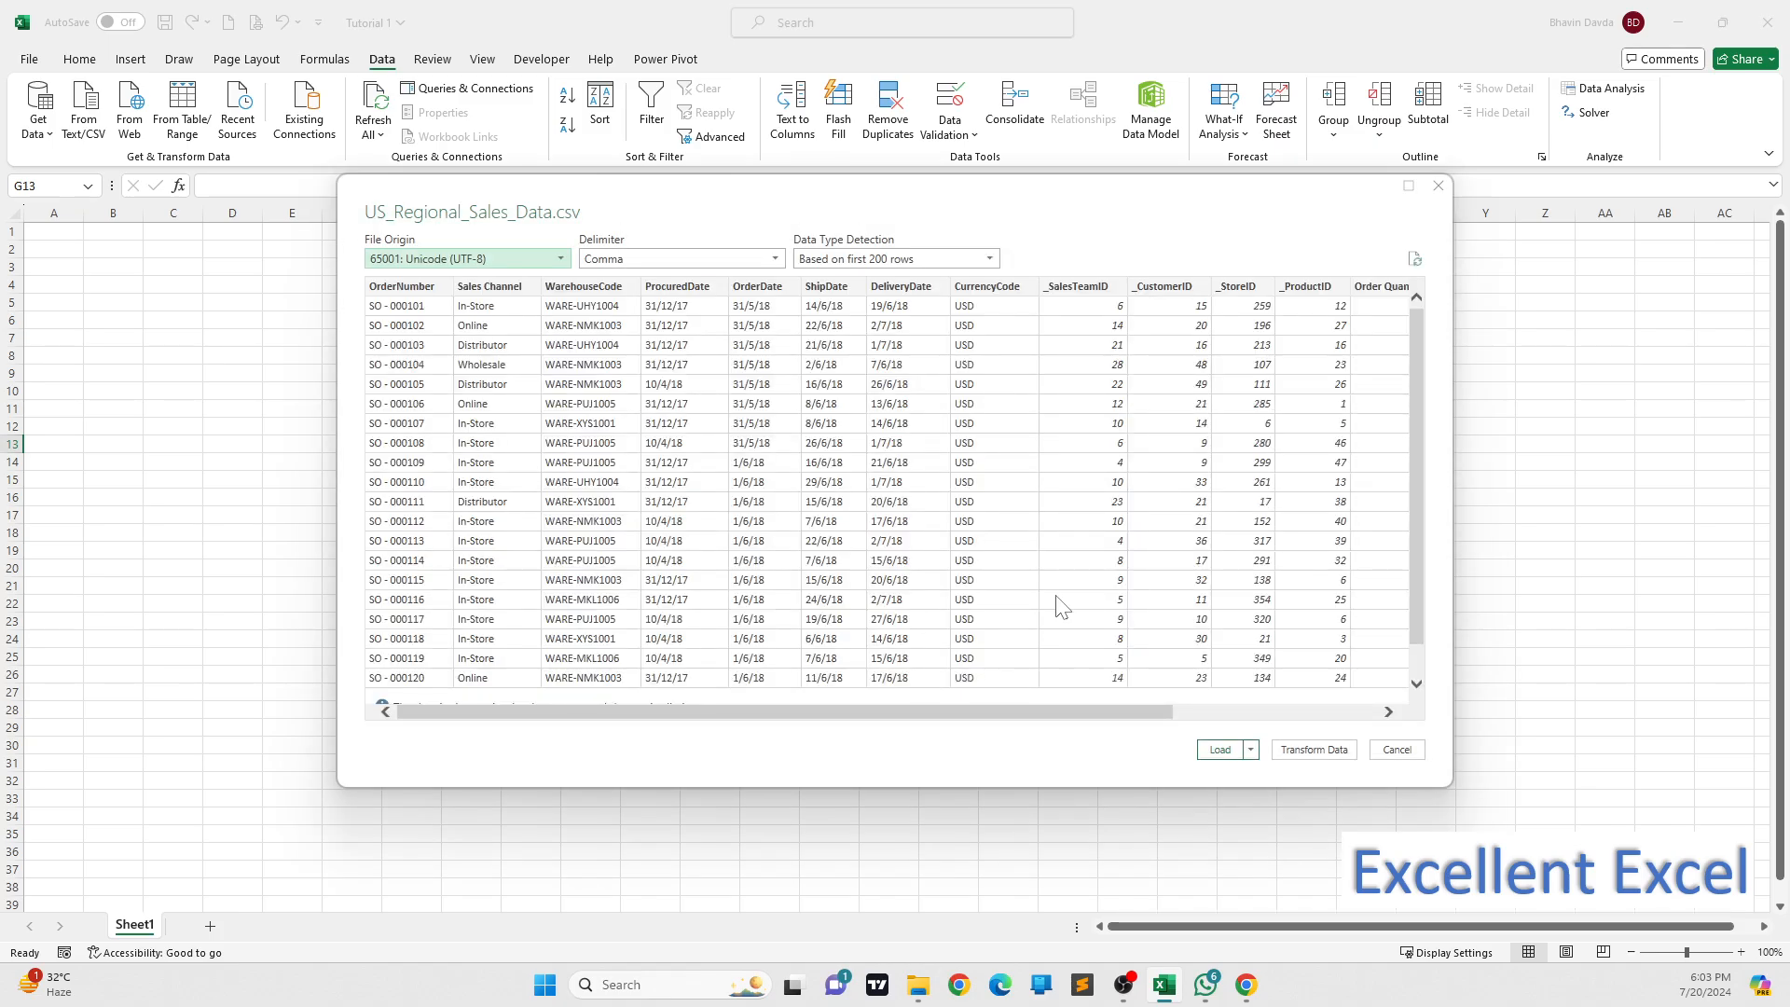
{"action": "left_click", "coordinate": [1314, 751]}
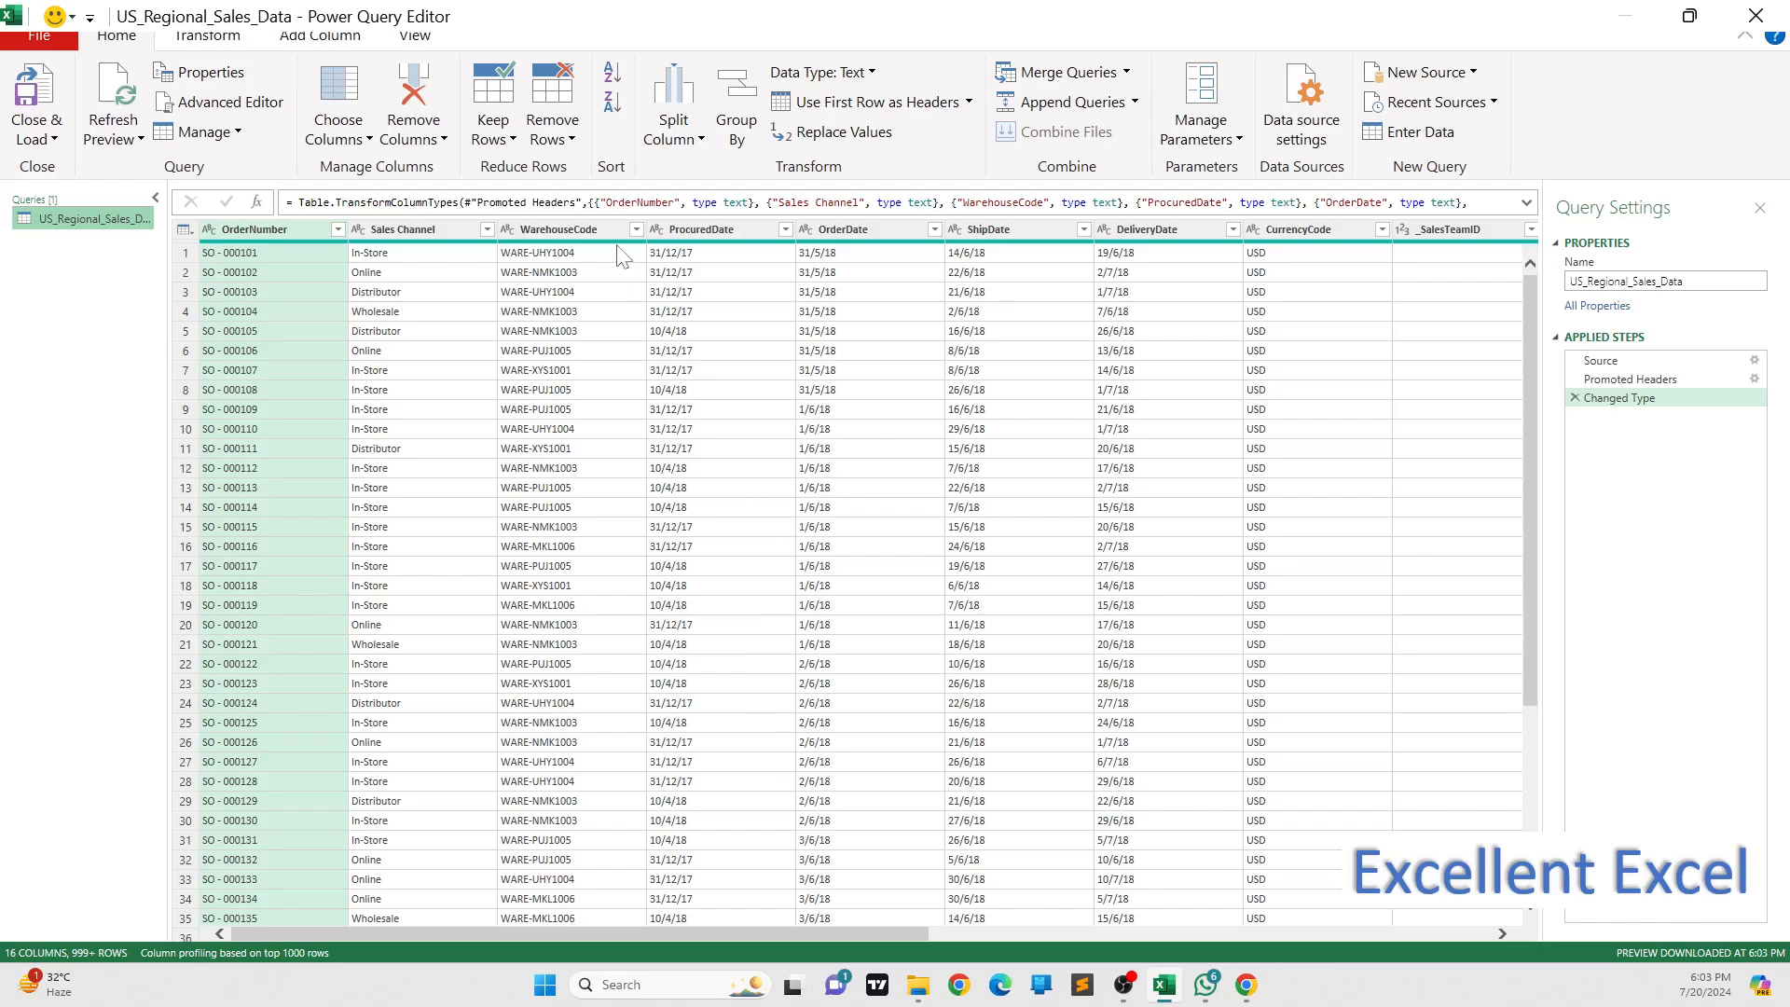
- Change the ProcuredDate column's type to Date using the locale English (India)
{"action": "left_click", "coordinate": [656, 230]}
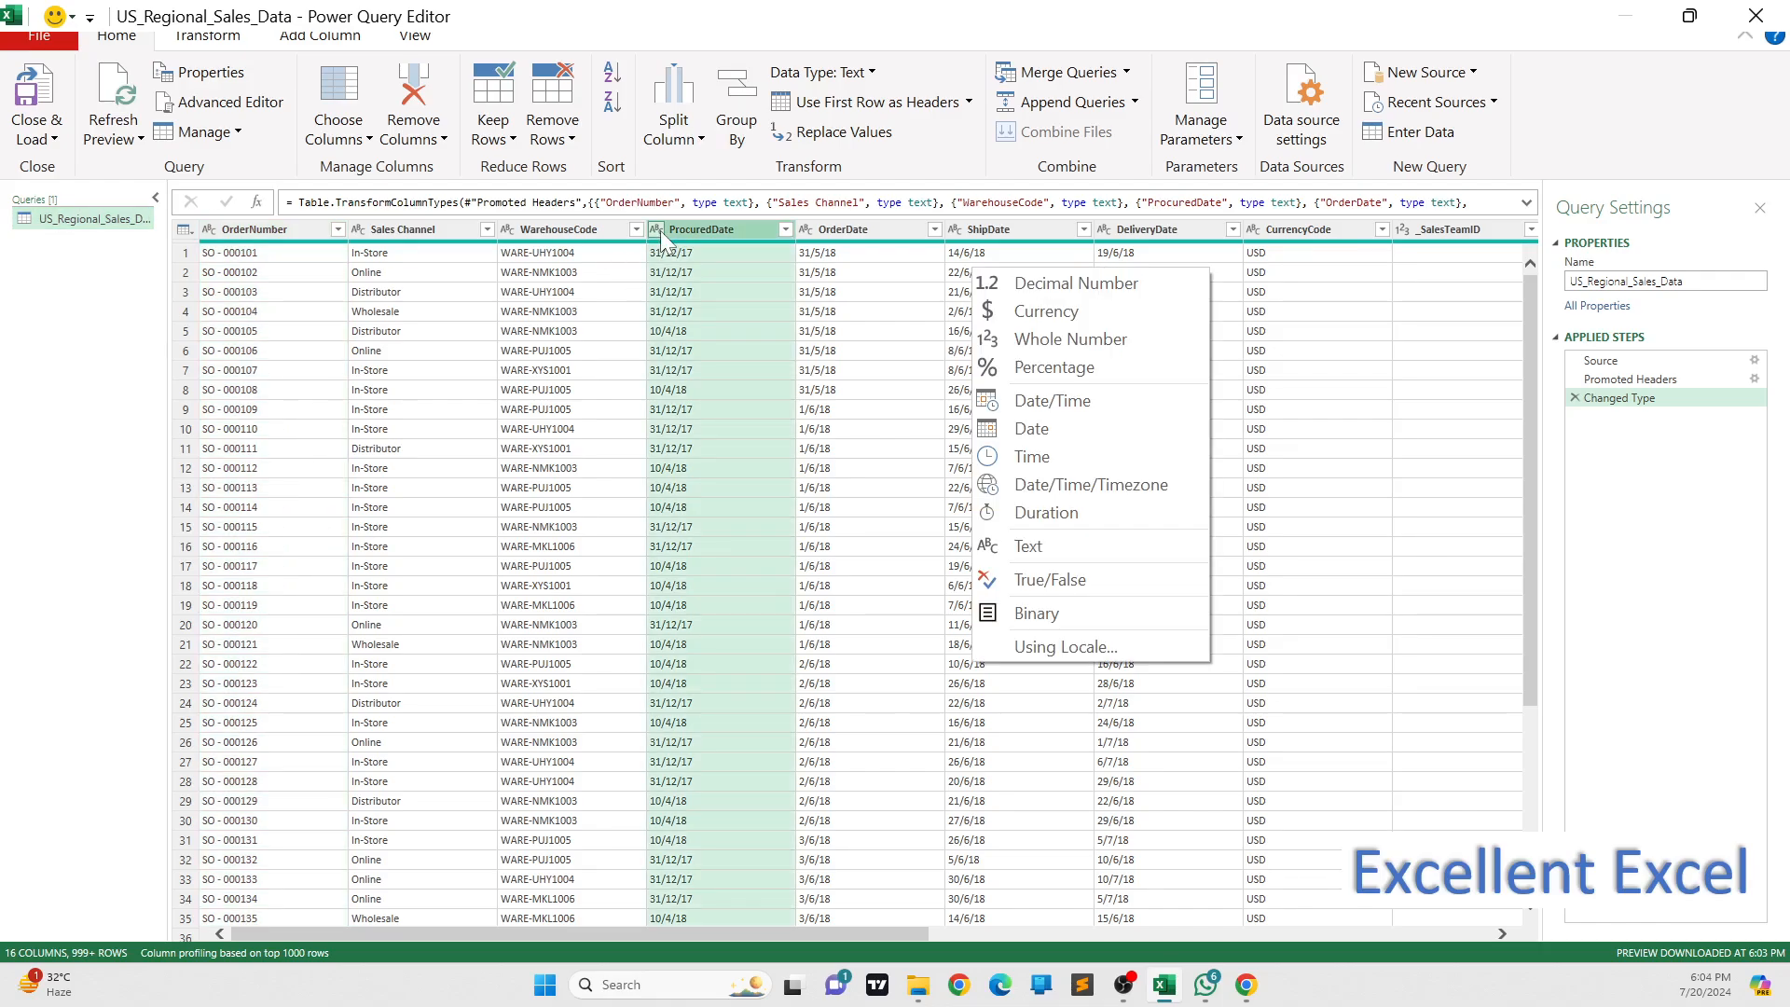
{"action": "left_click", "coordinate": [1055, 647]}
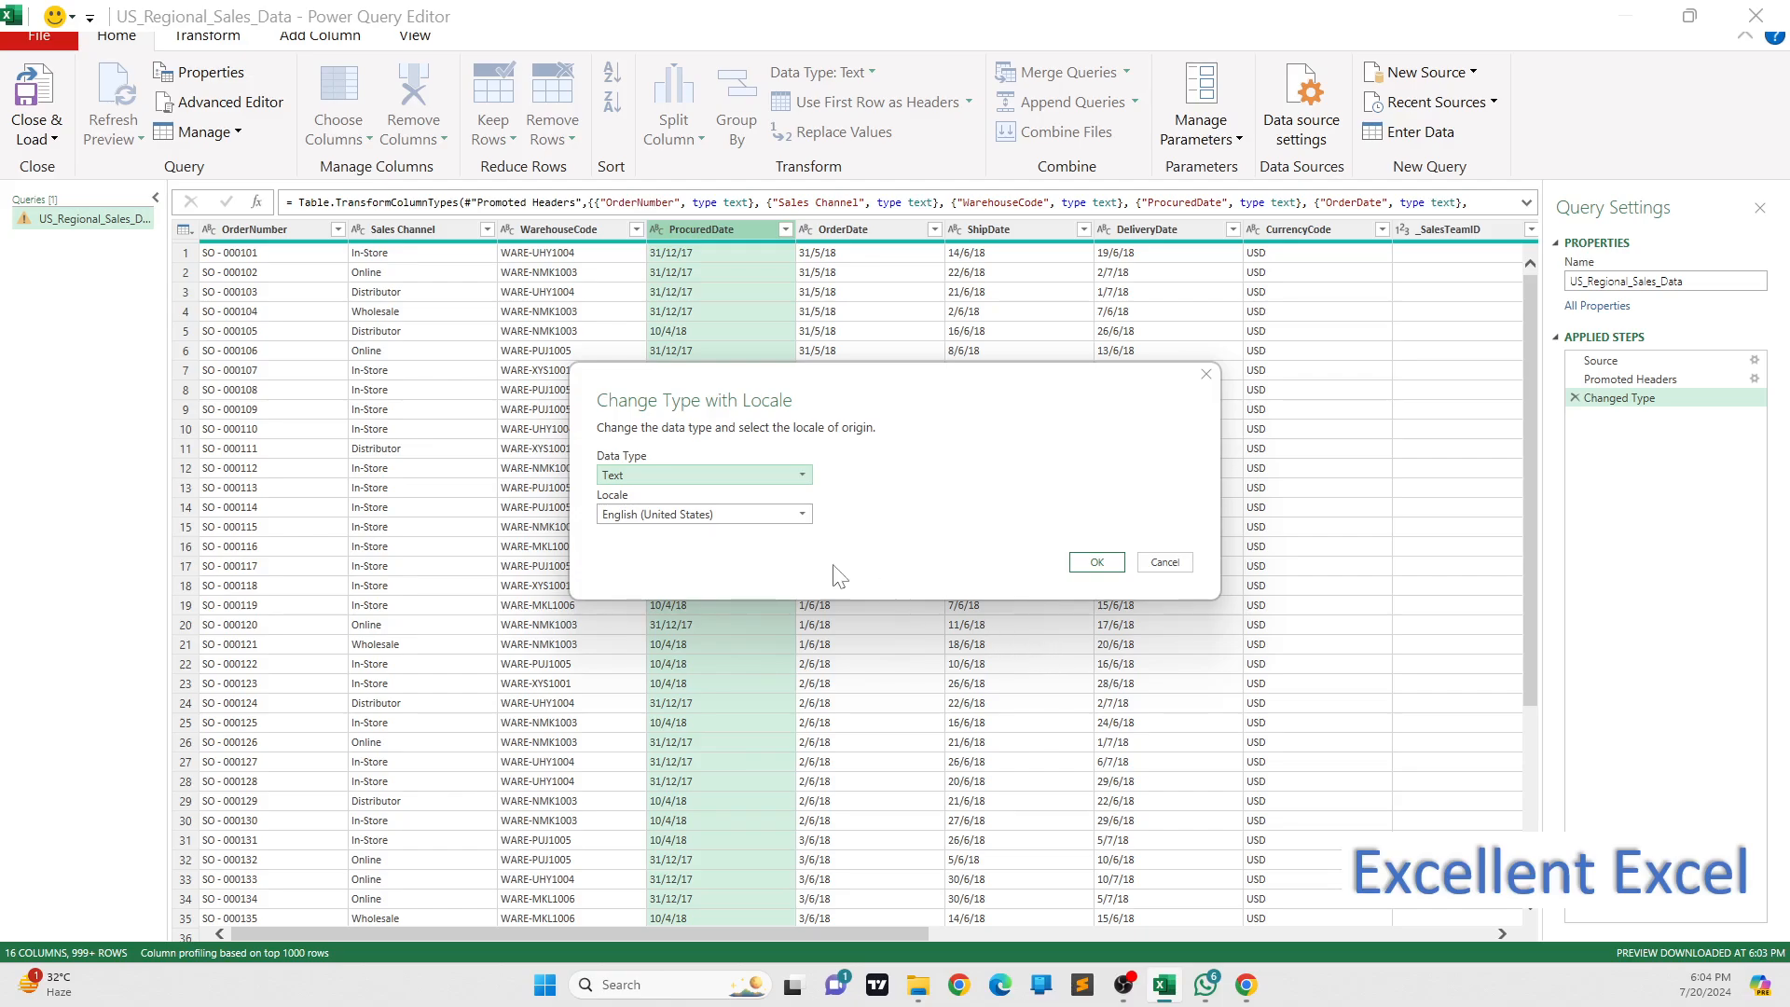
{"action": "left_click", "coordinate": [642, 474]}
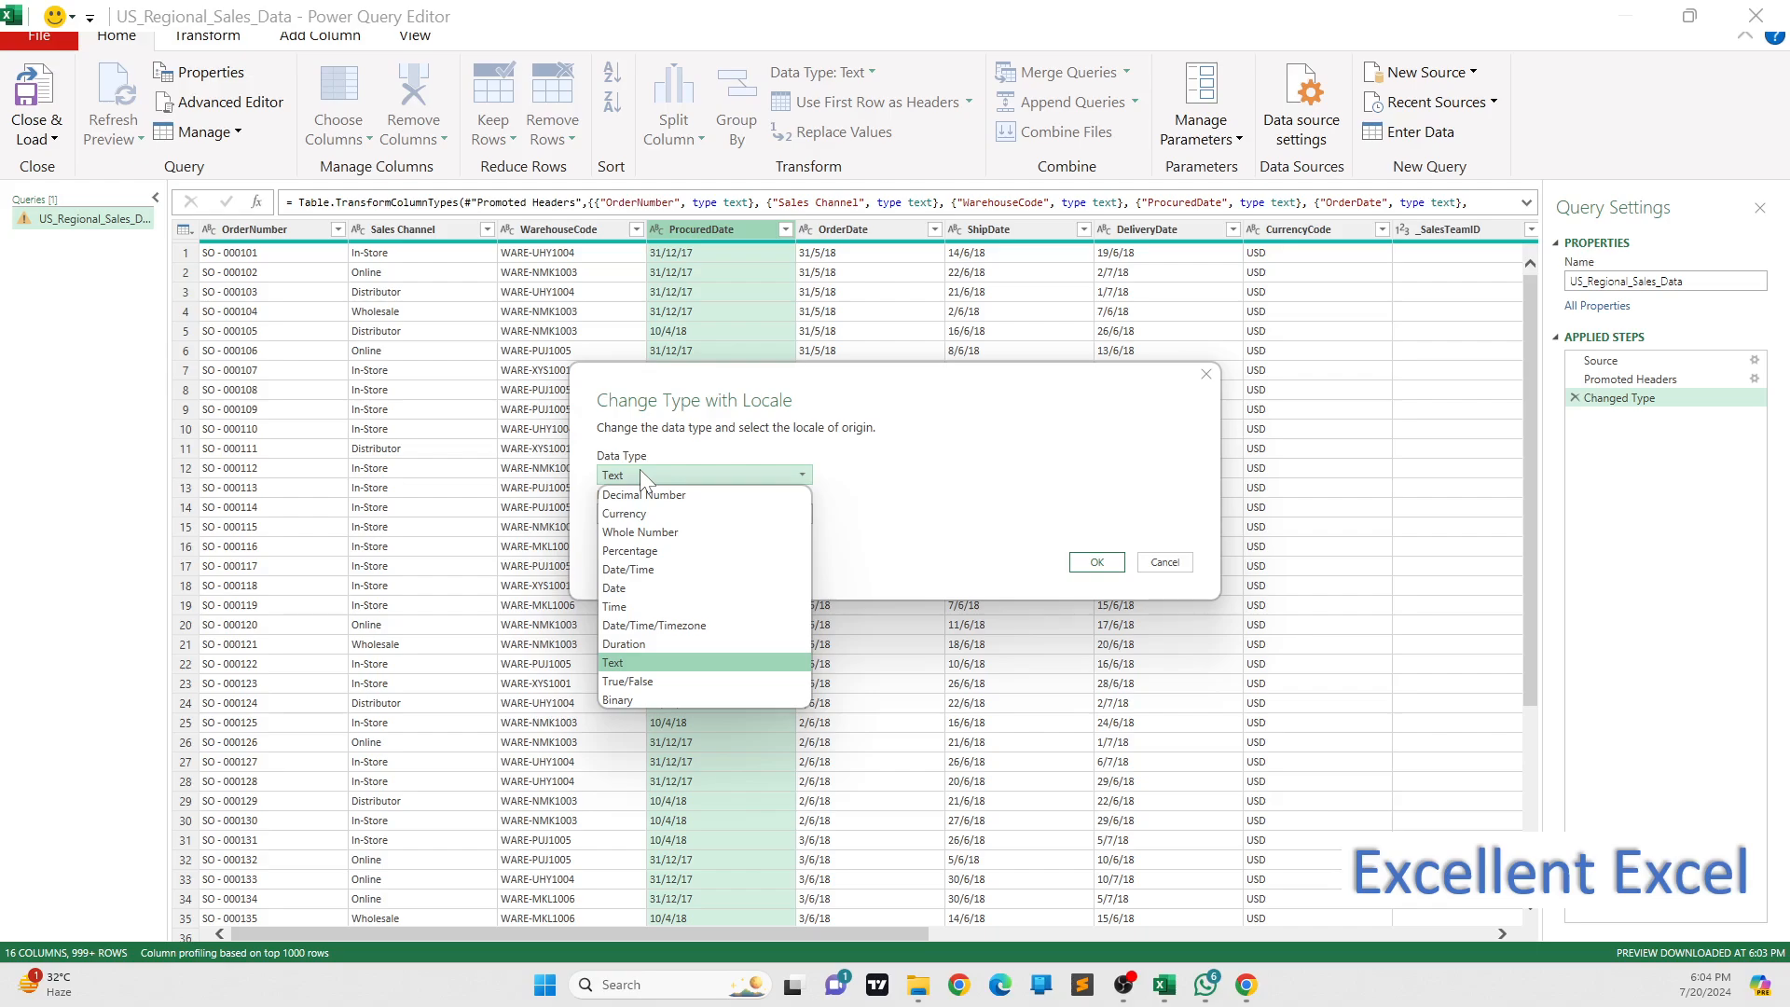
{"action": "left_click", "coordinate": [622, 589]}
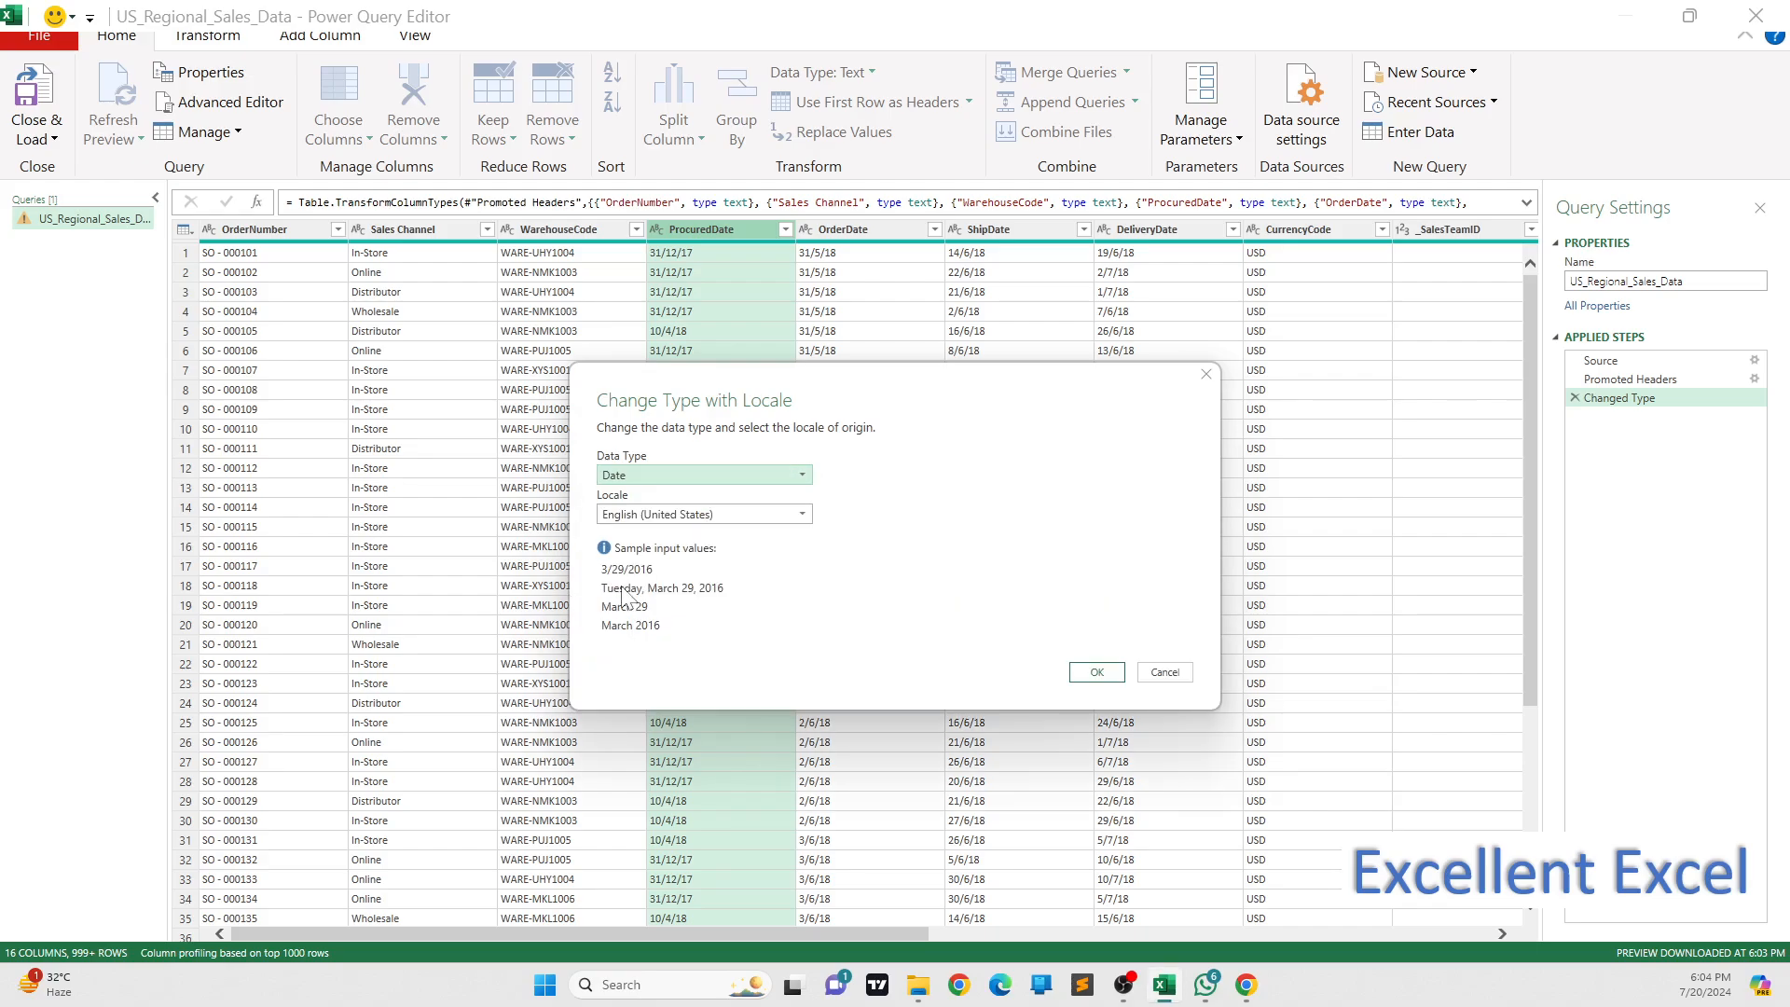
{"action": "left_click", "coordinate": [700, 519]}
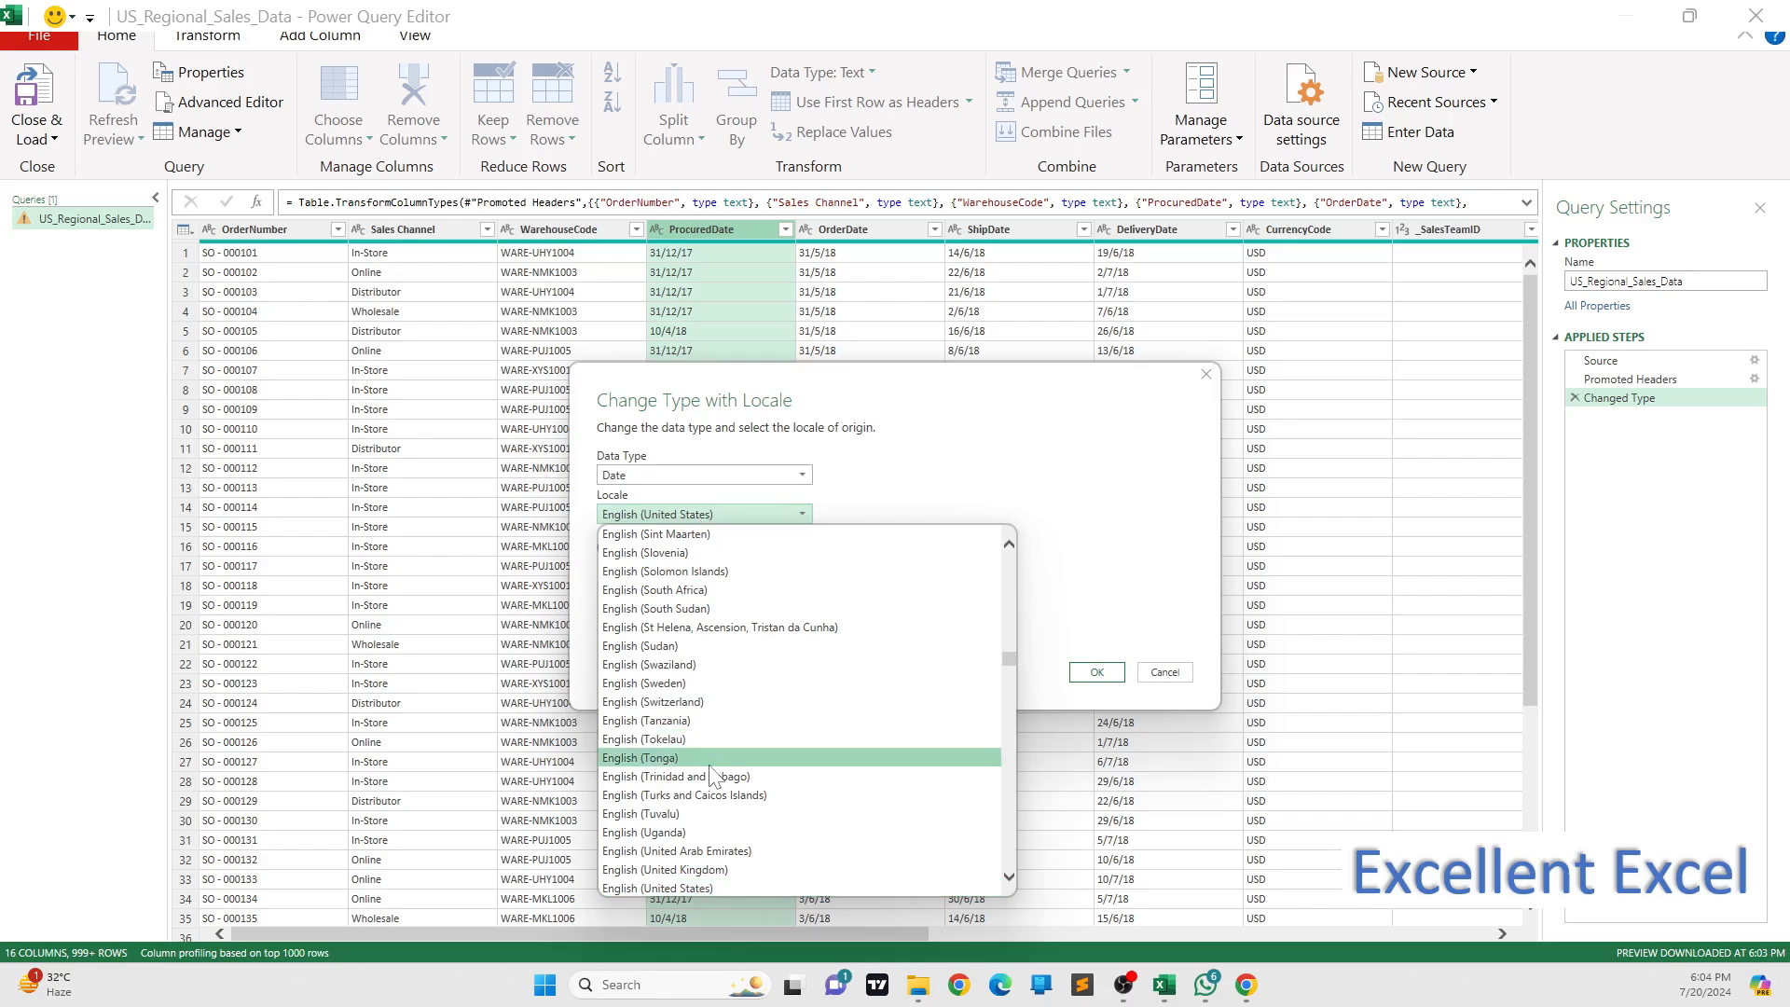
{"action": "scroll", "coordinate": [713, 835], "scroll_direction": "up", "scroll_amount": 10}
{"action": "scroll", "coordinate": [716, 839], "scroll_direction": "up", "scroll_amount": 4}
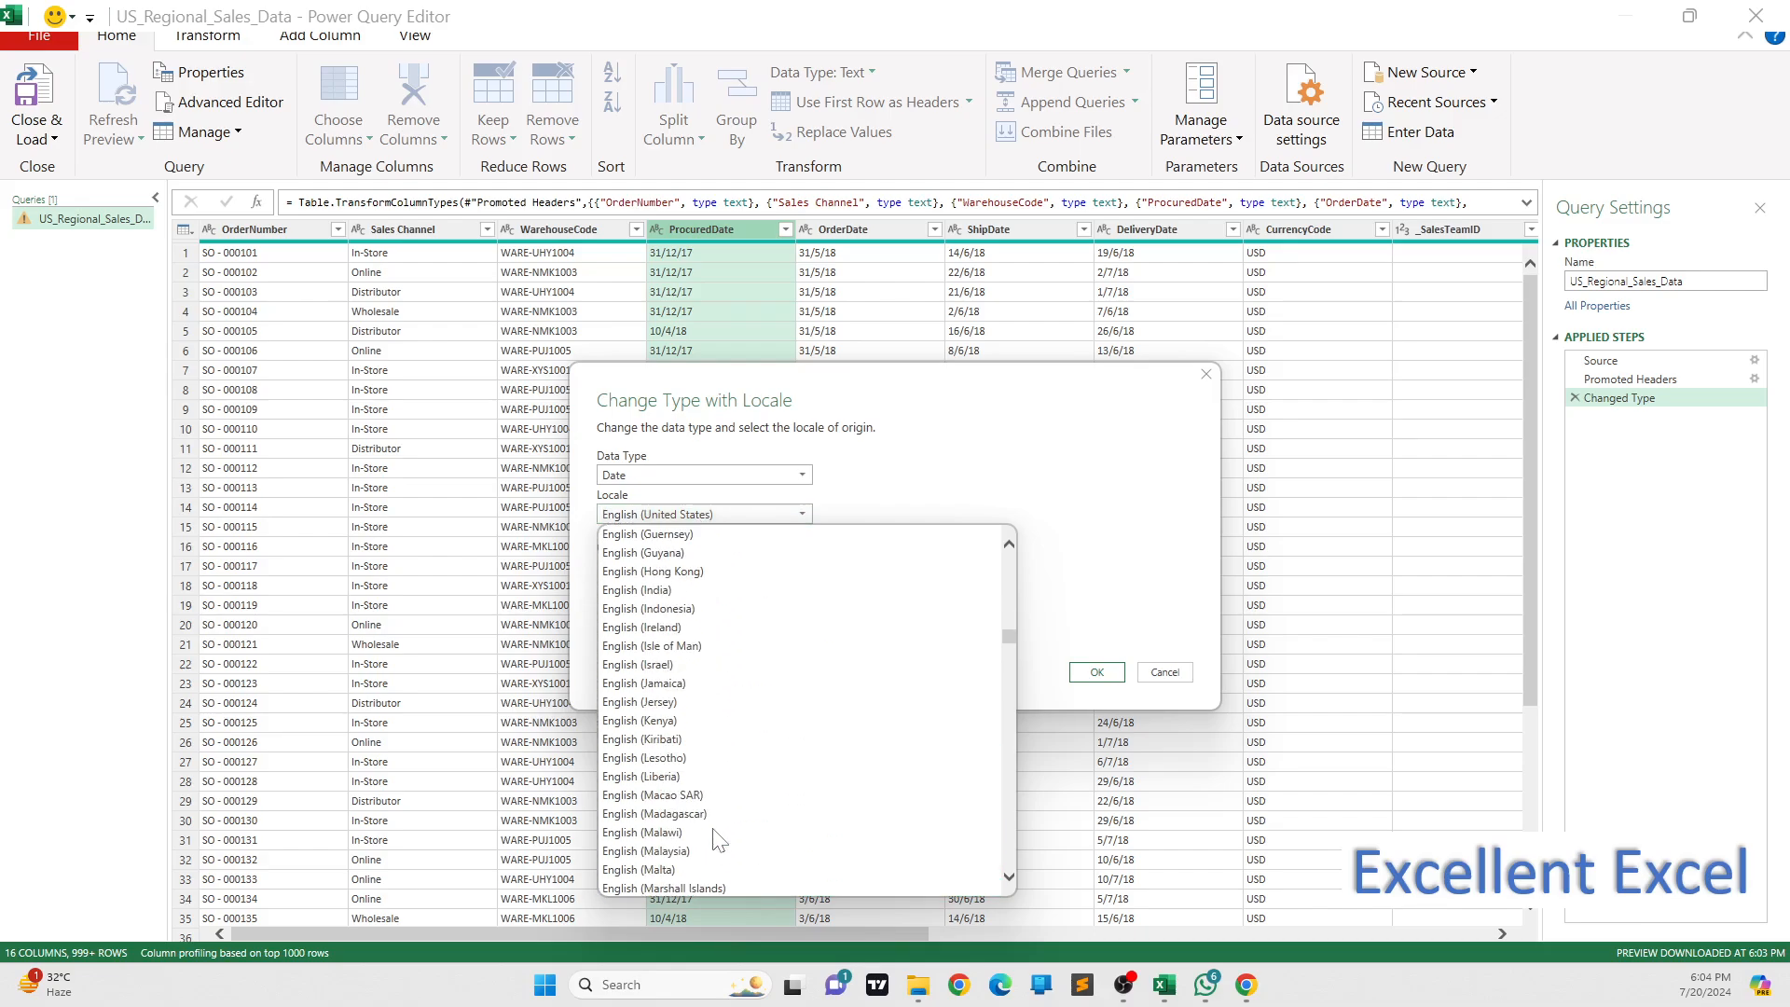
{"action": "left_click", "coordinate": [708, 608]}
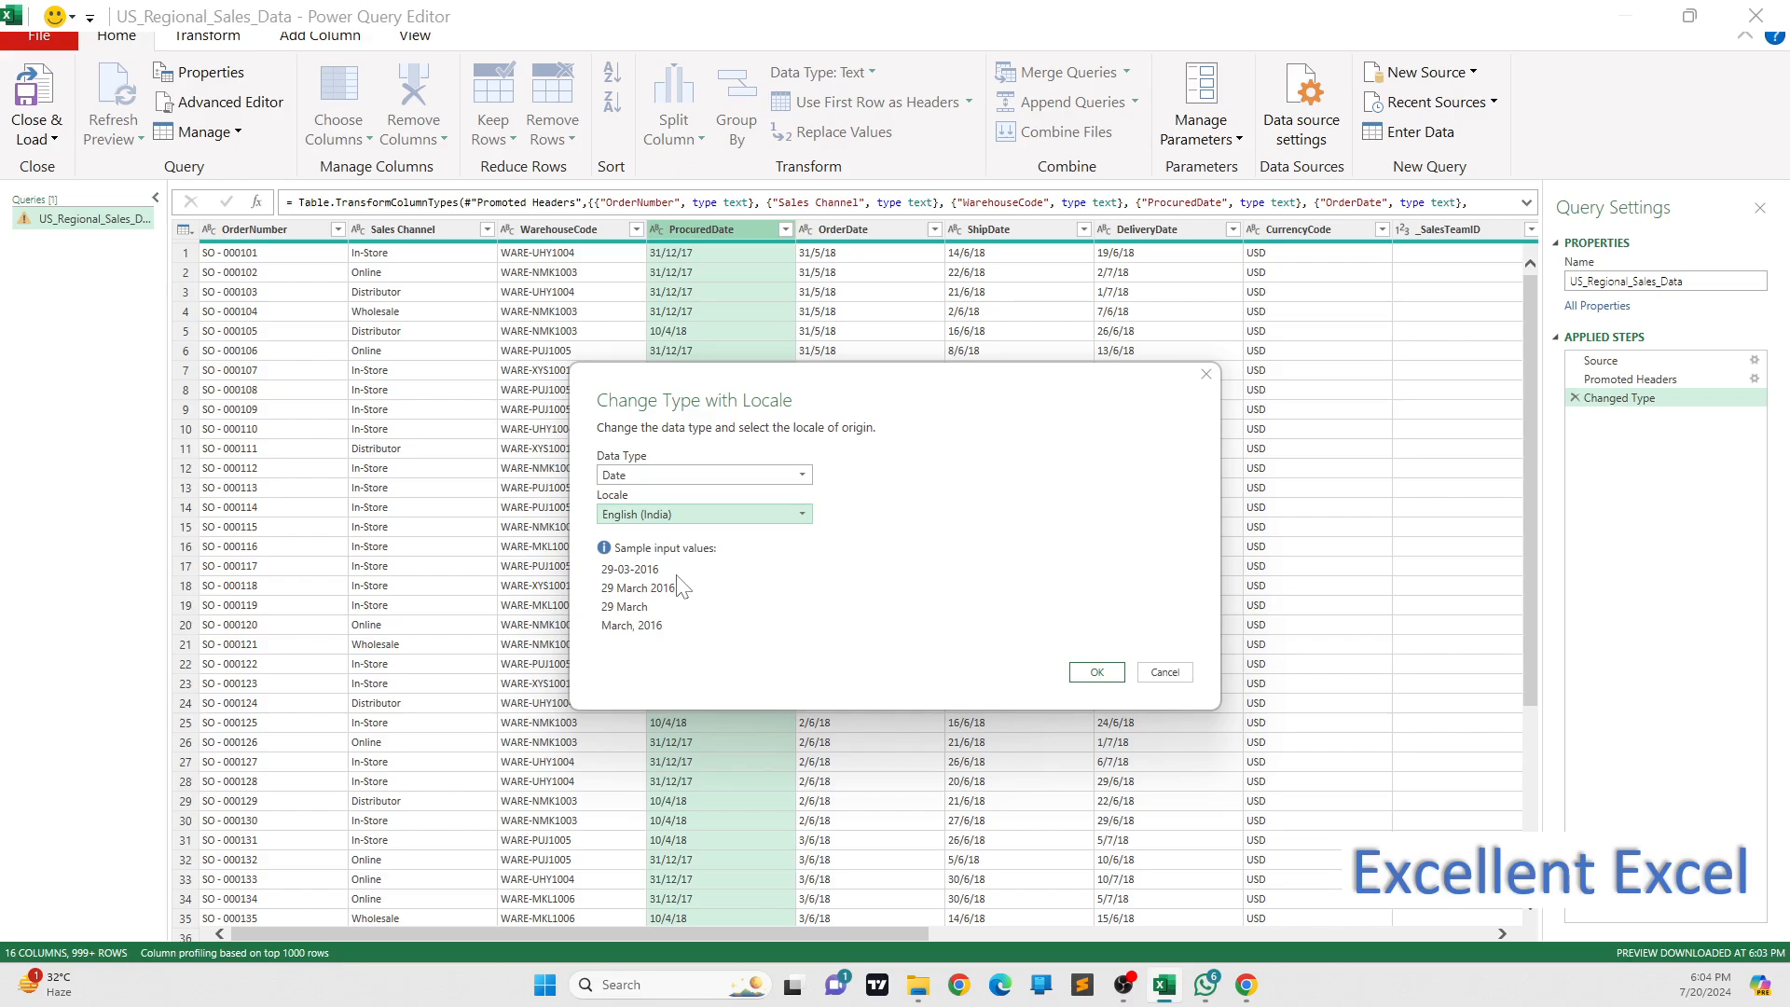
{"action": "left_click", "coordinate": [1097, 674]}
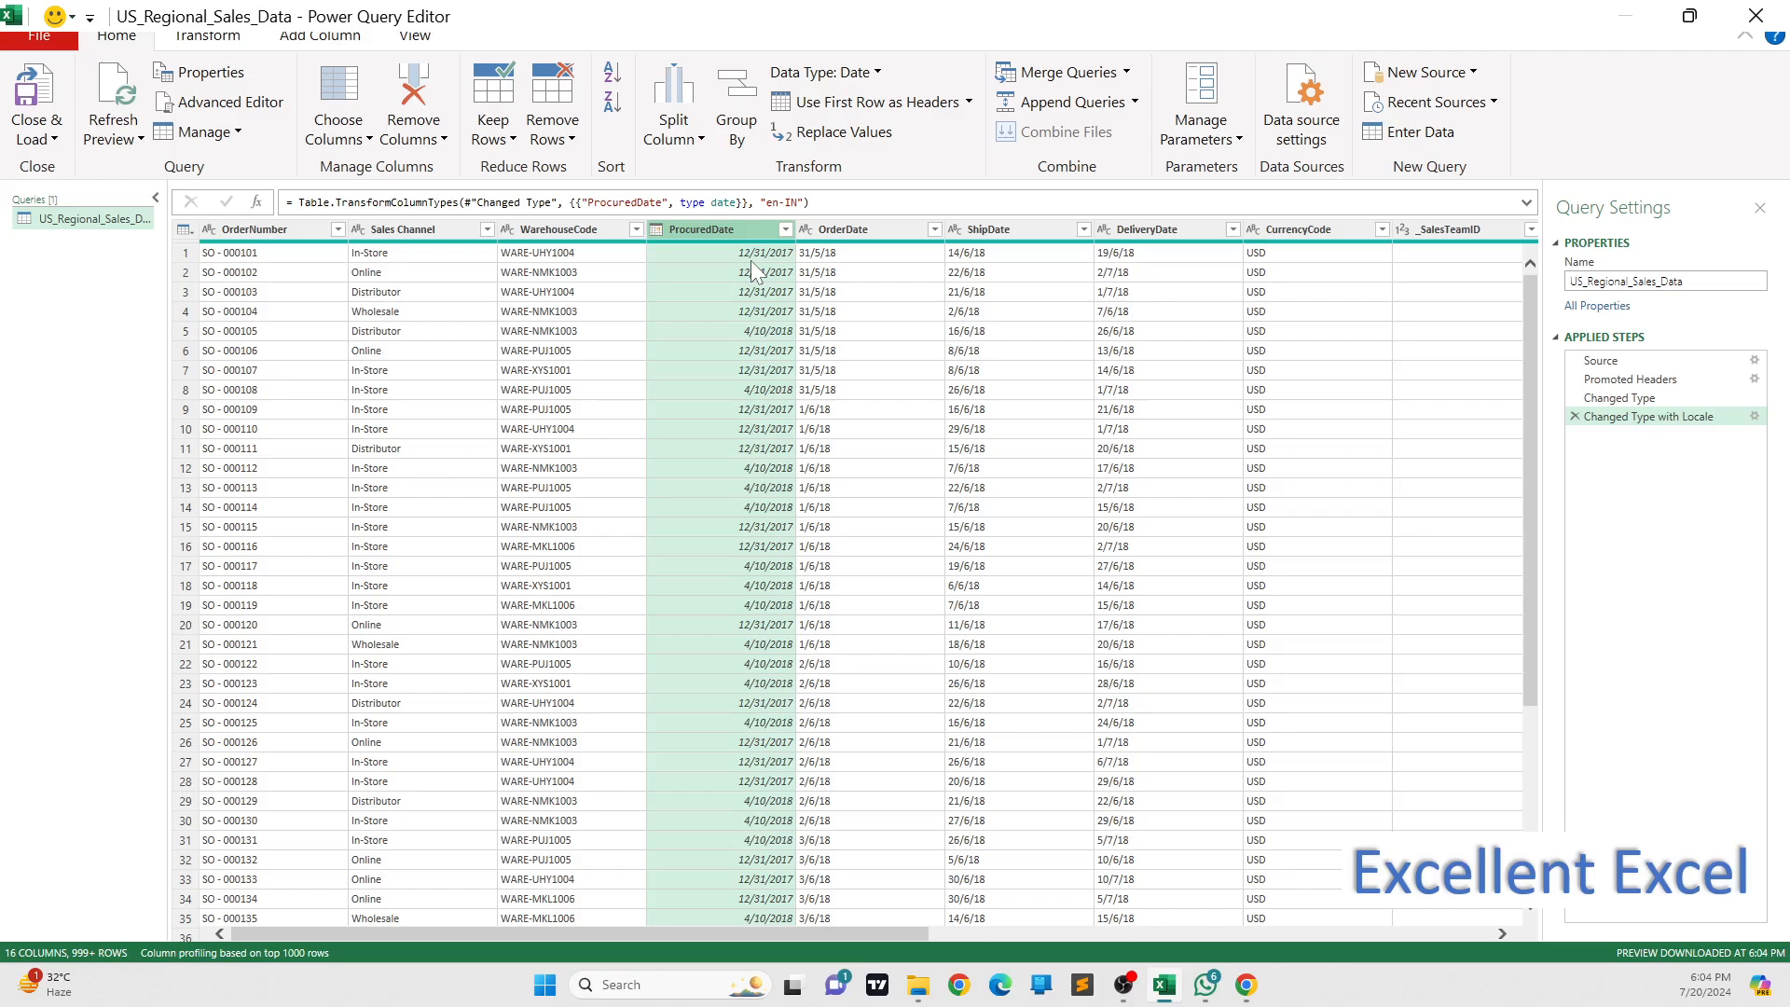
- Apply a type change with locale to the OrderDate column, using Text and English (India)
{"action": "left_click", "coordinate": [805, 230]}
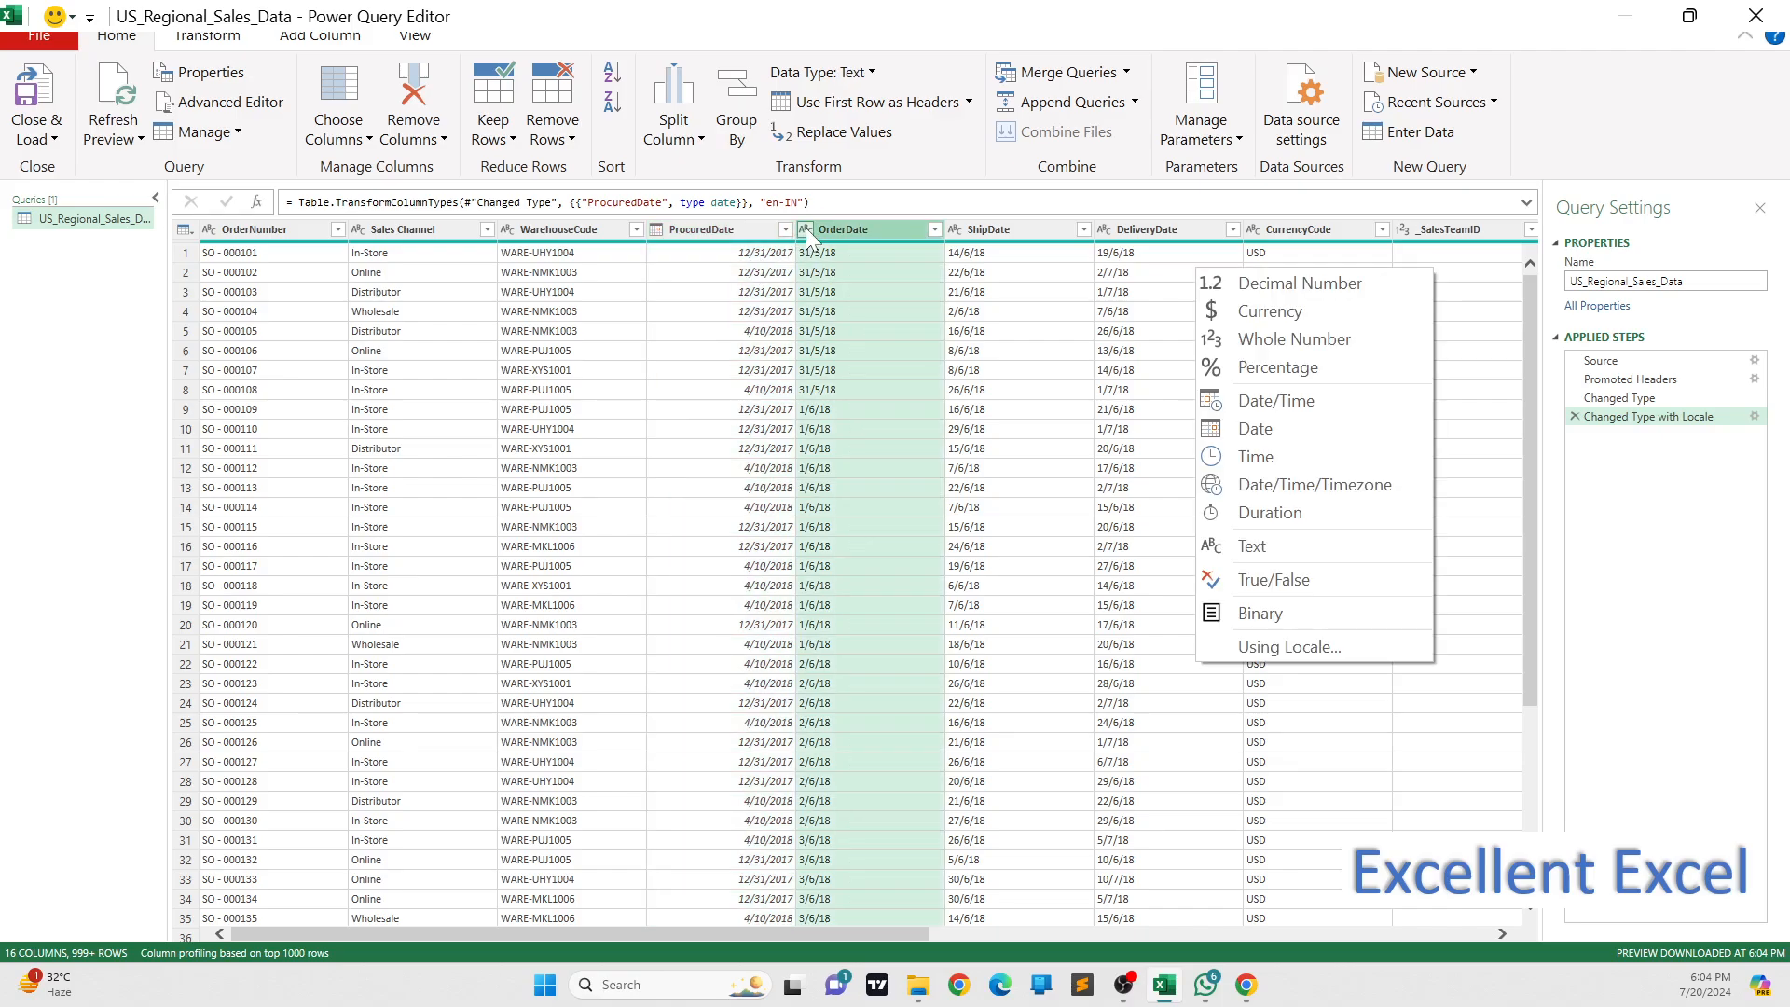
{"action": "left_click", "coordinate": [1251, 648]}
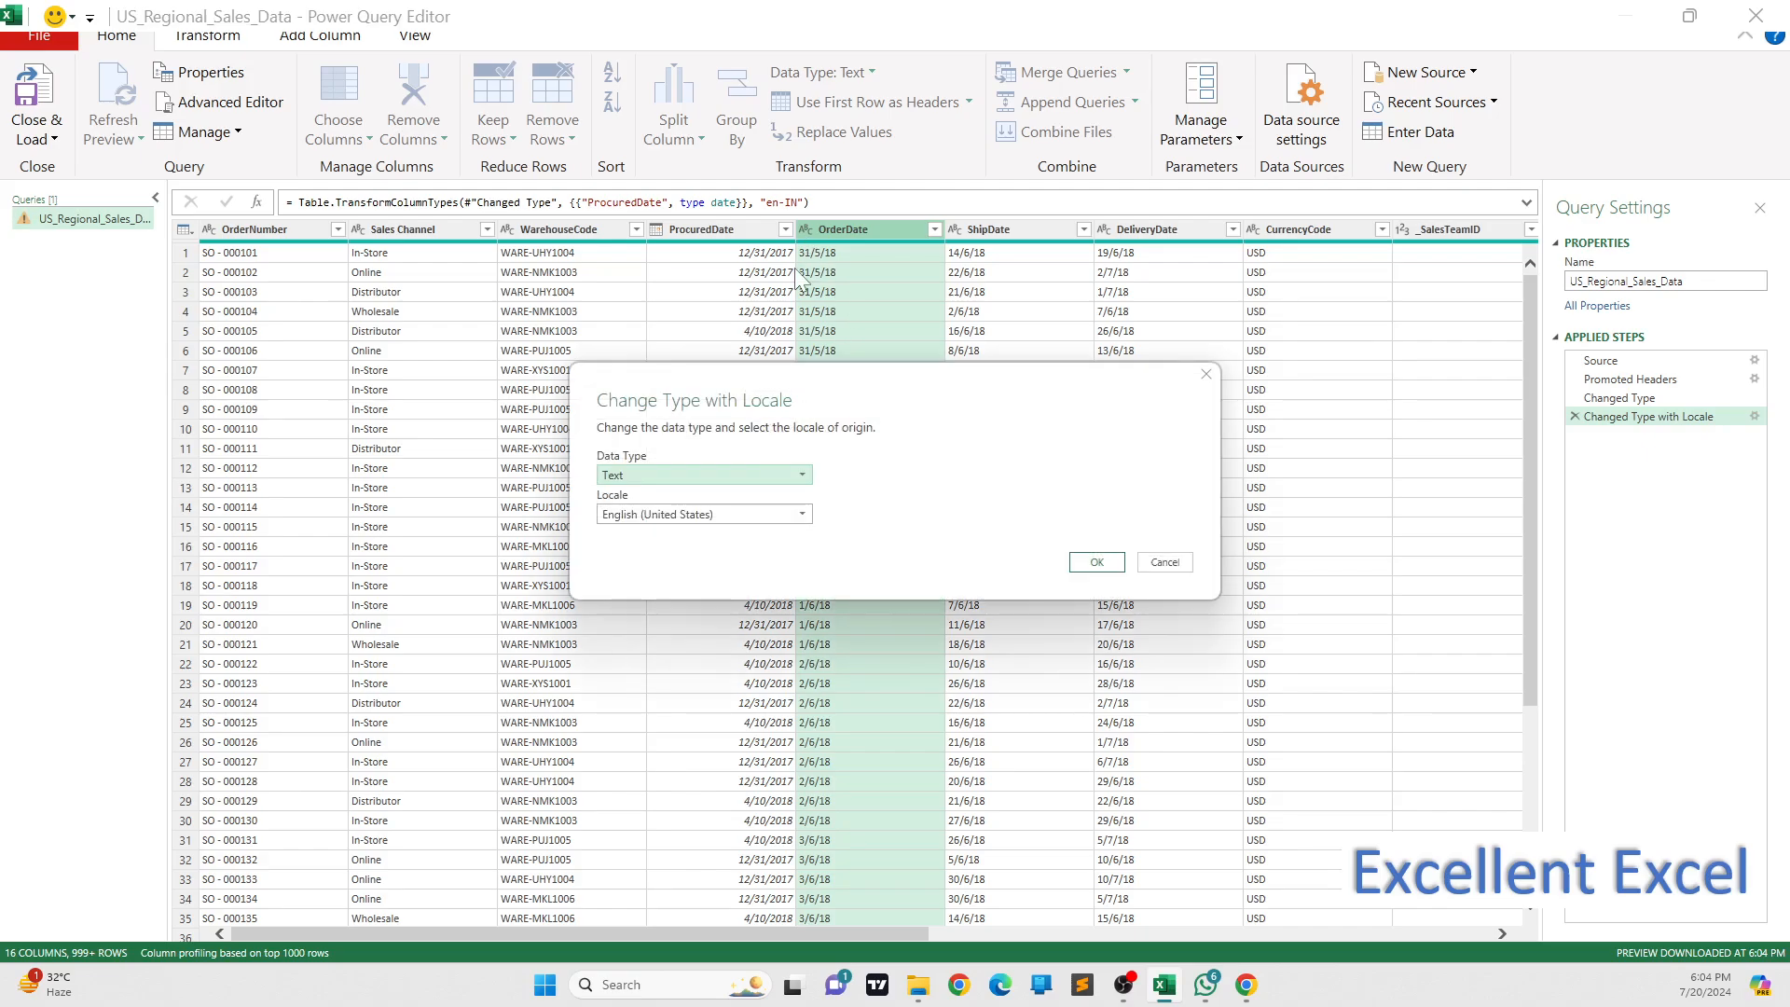
{"action": "left_click", "coordinate": [724, 514]}
{"action": "scroll", "coordinate": [715, 769], "scroll_direction": "up", "scroll_amount": 10}
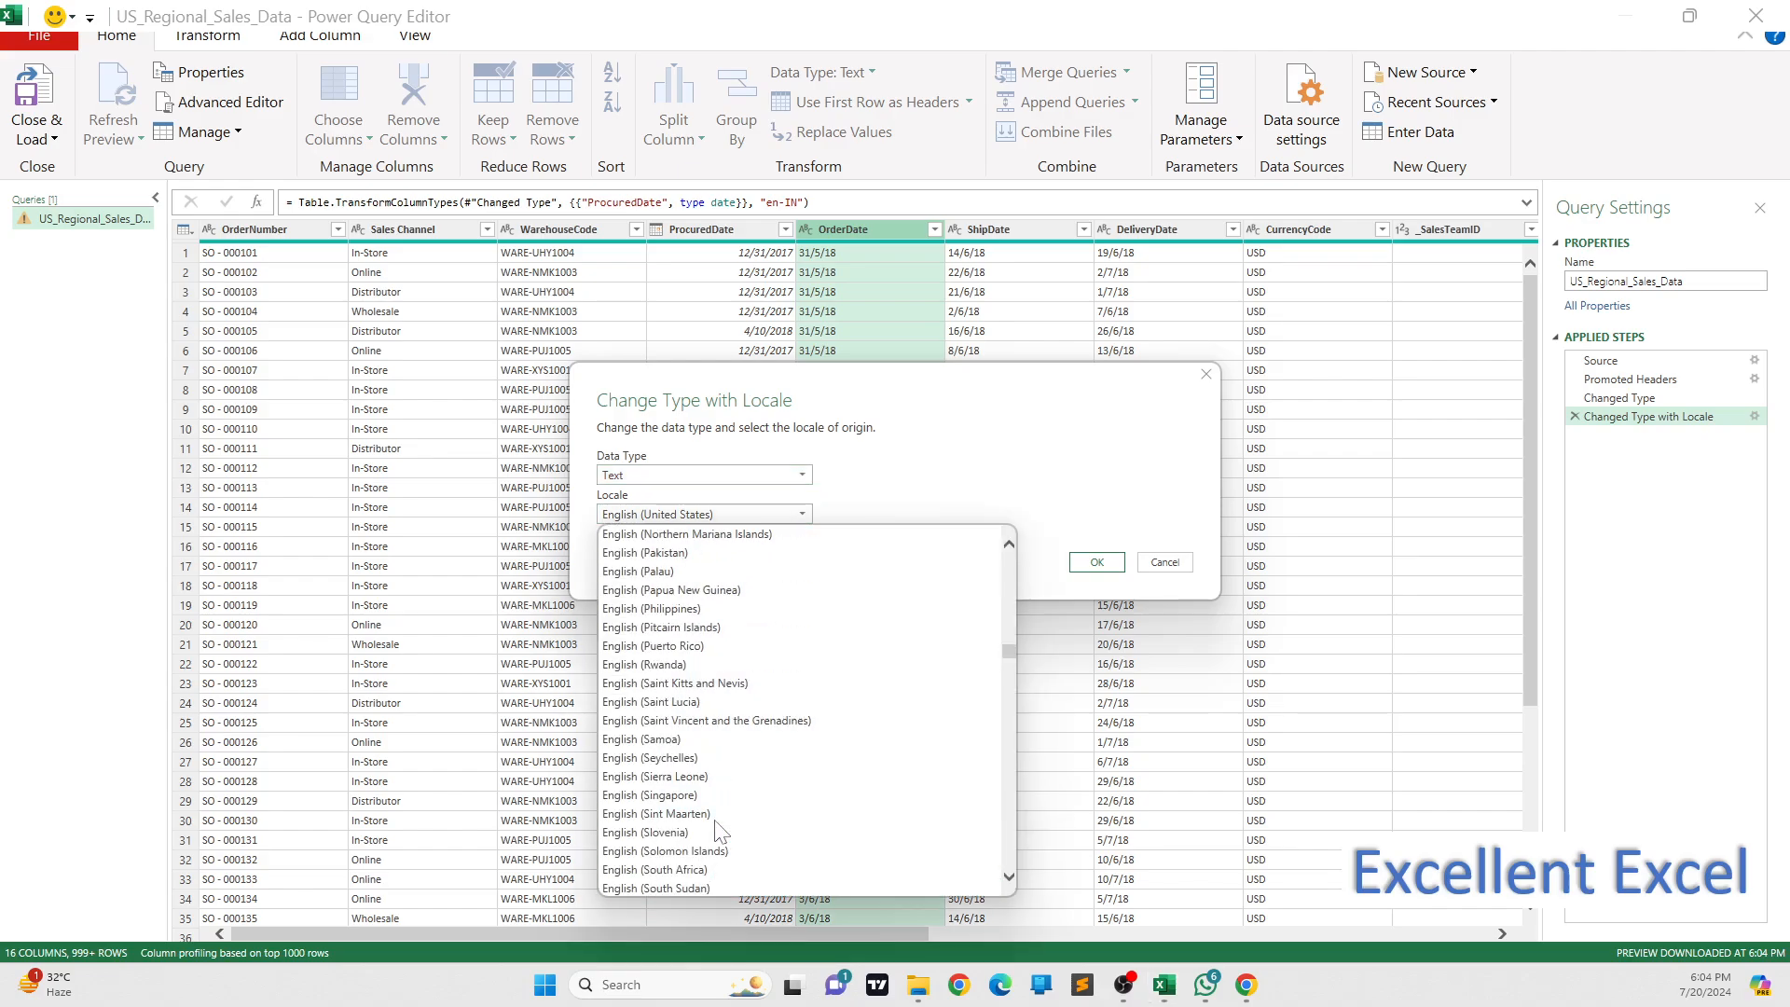
{"action": "scroll", "coordinate": [681, 648], "scroll_direction": "up", "scroll_amount": 5}
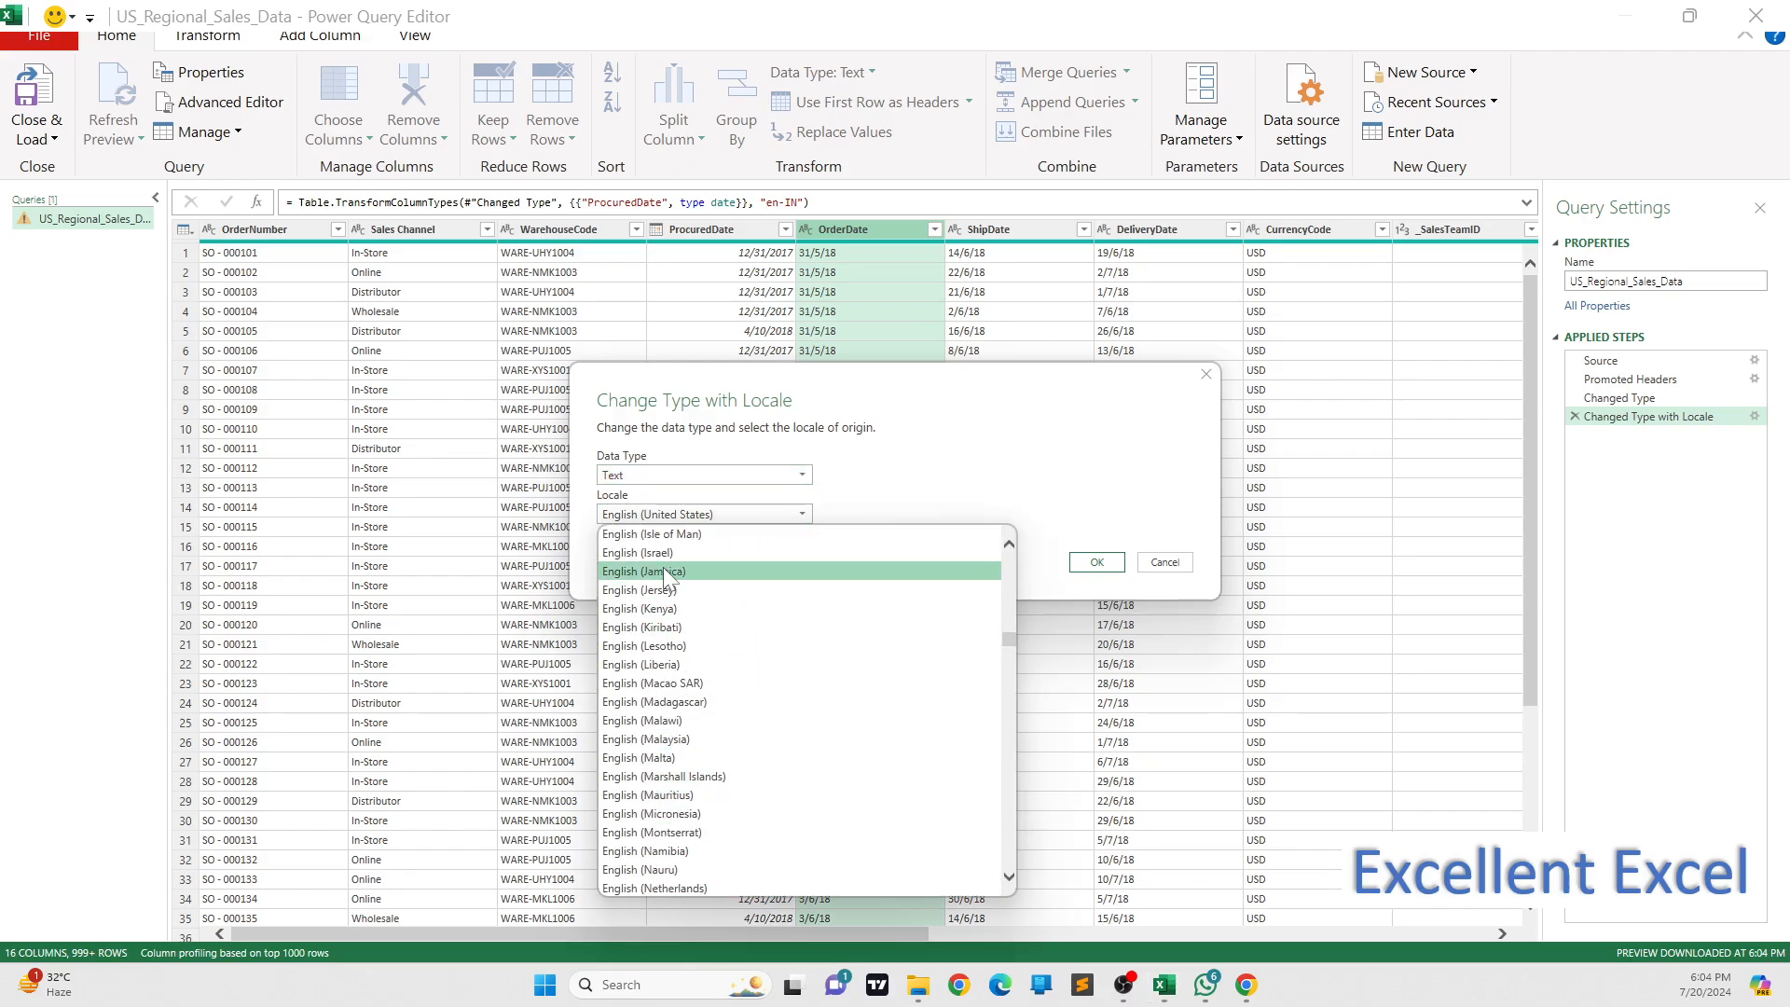
{"action": "left_click", "coordinate": [686, 649]}
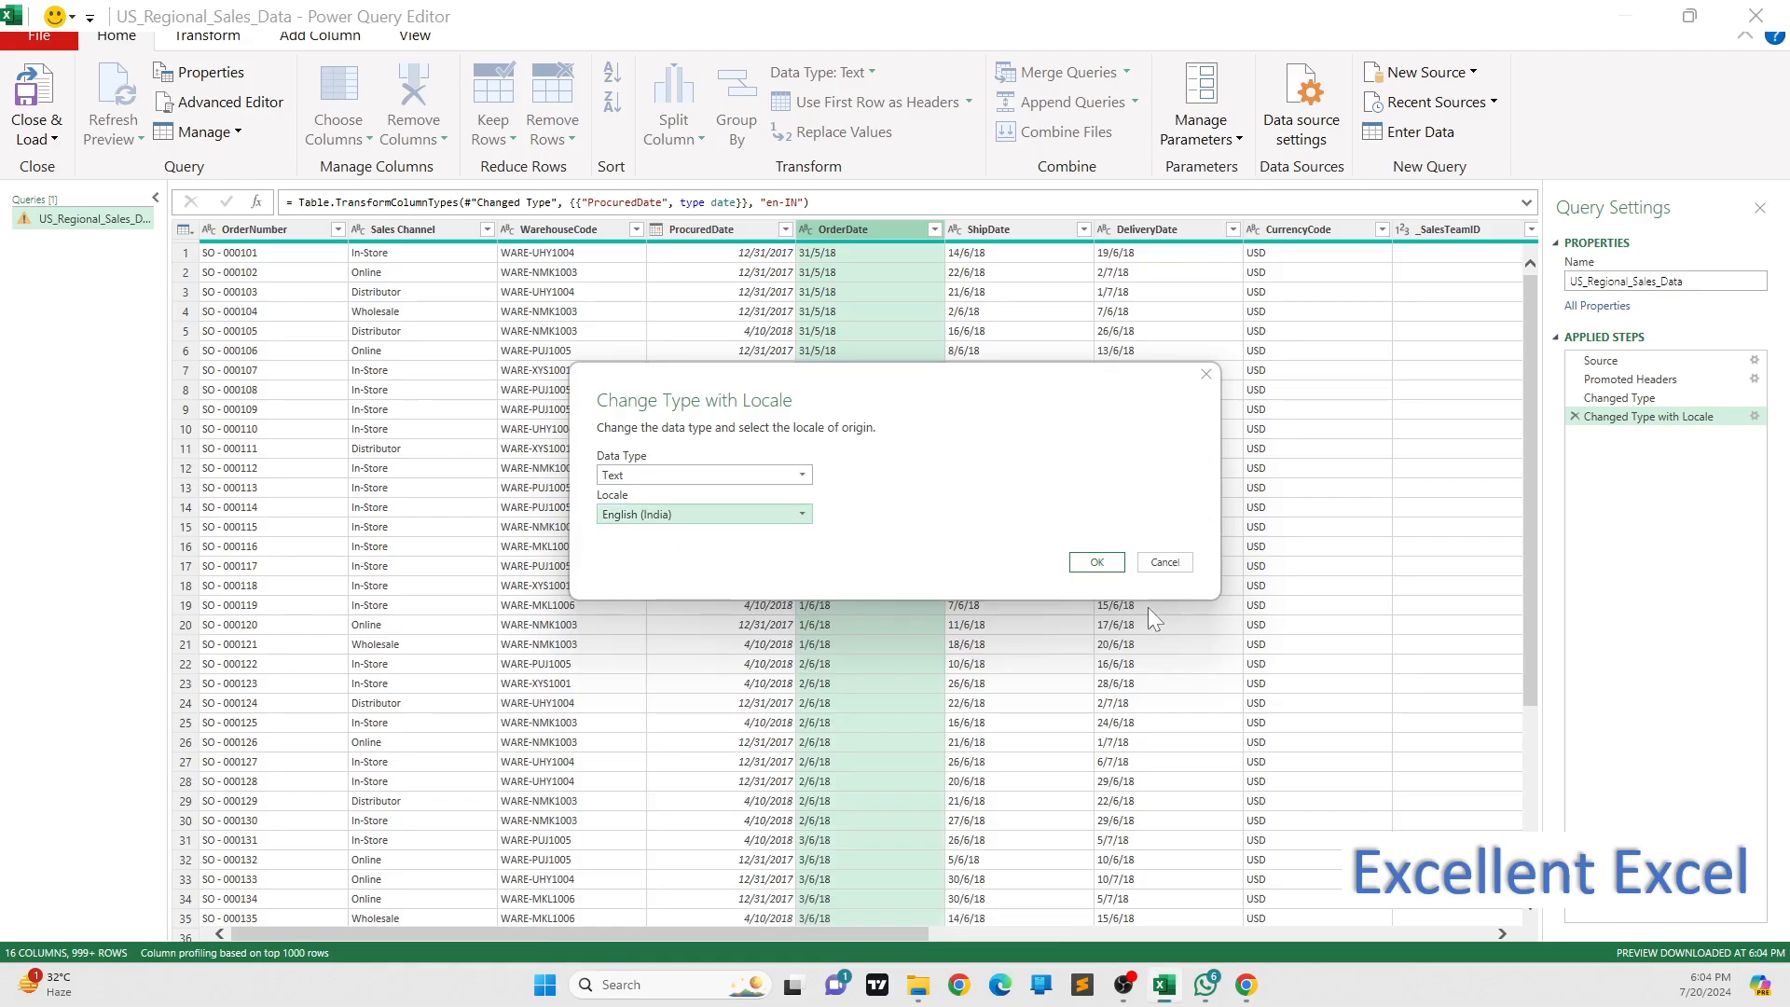
{"action": "left_click", "coordinate": [1116, 562]}
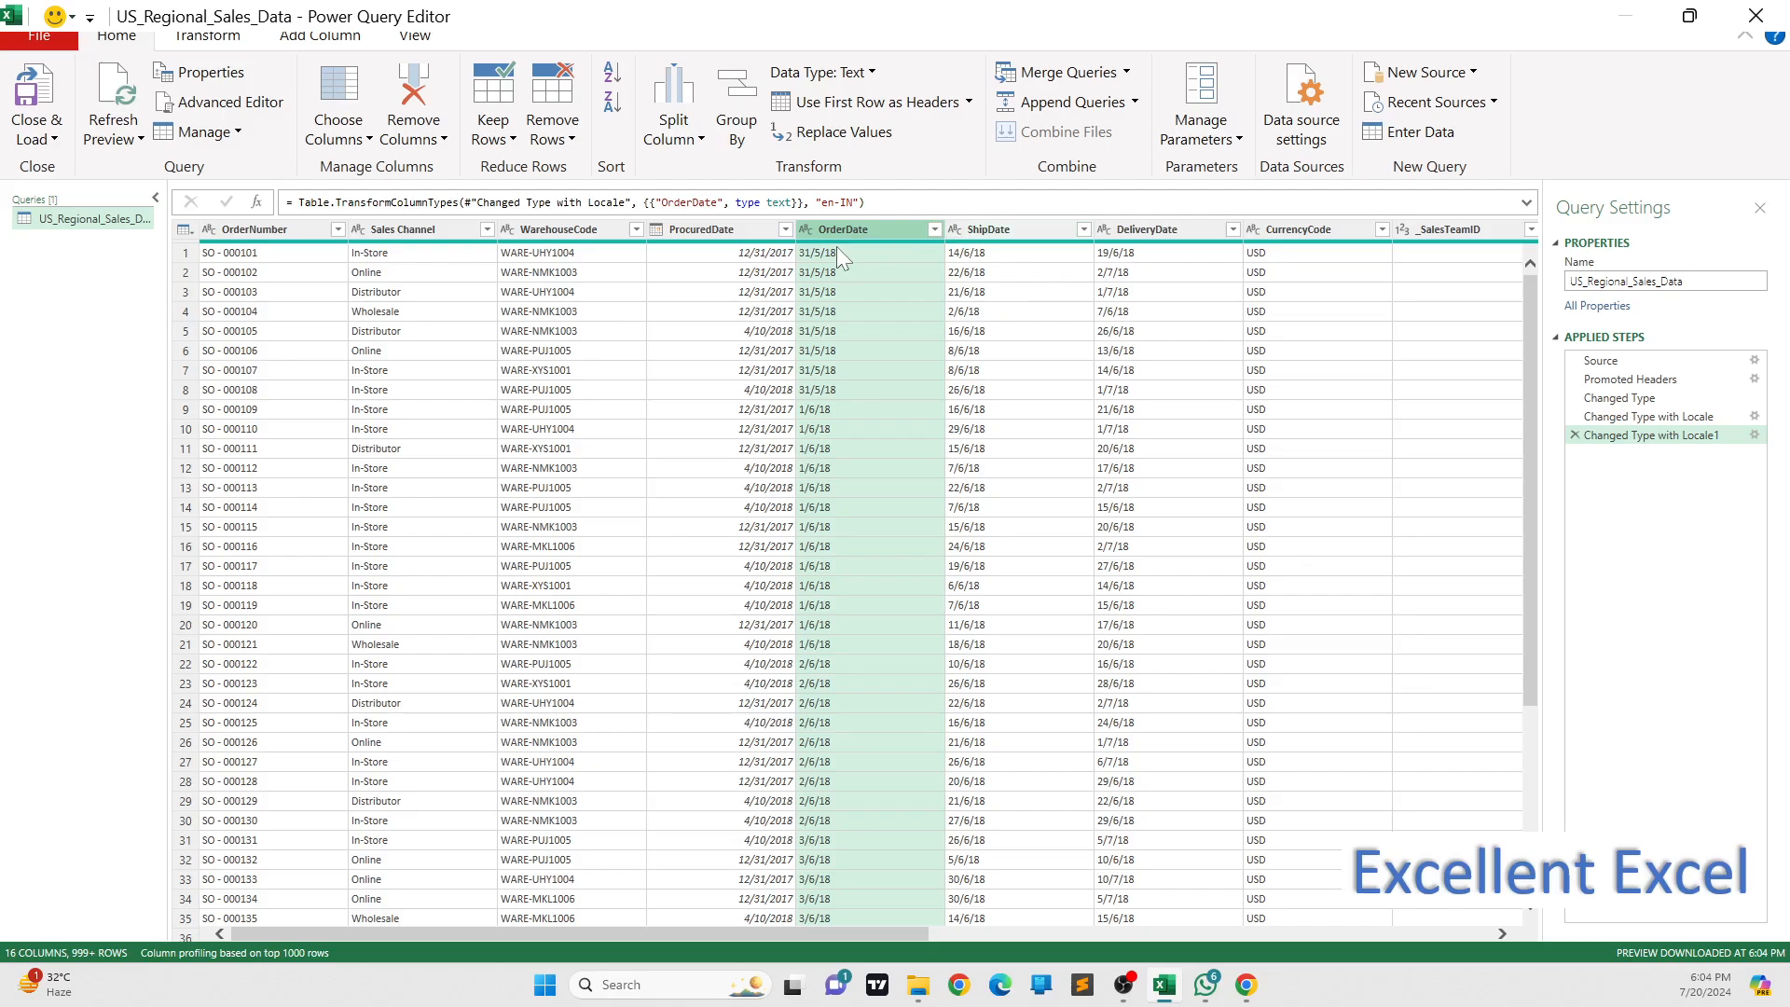
- Change the OrderDate column's type to Date with the English (India) locale
{"action": "left_click", "coordinate": [808, 229]}
{"action": "left_click", "coordinate": [1277, 653]}
{"action": "left_click", "coordinate": [988, 531]}
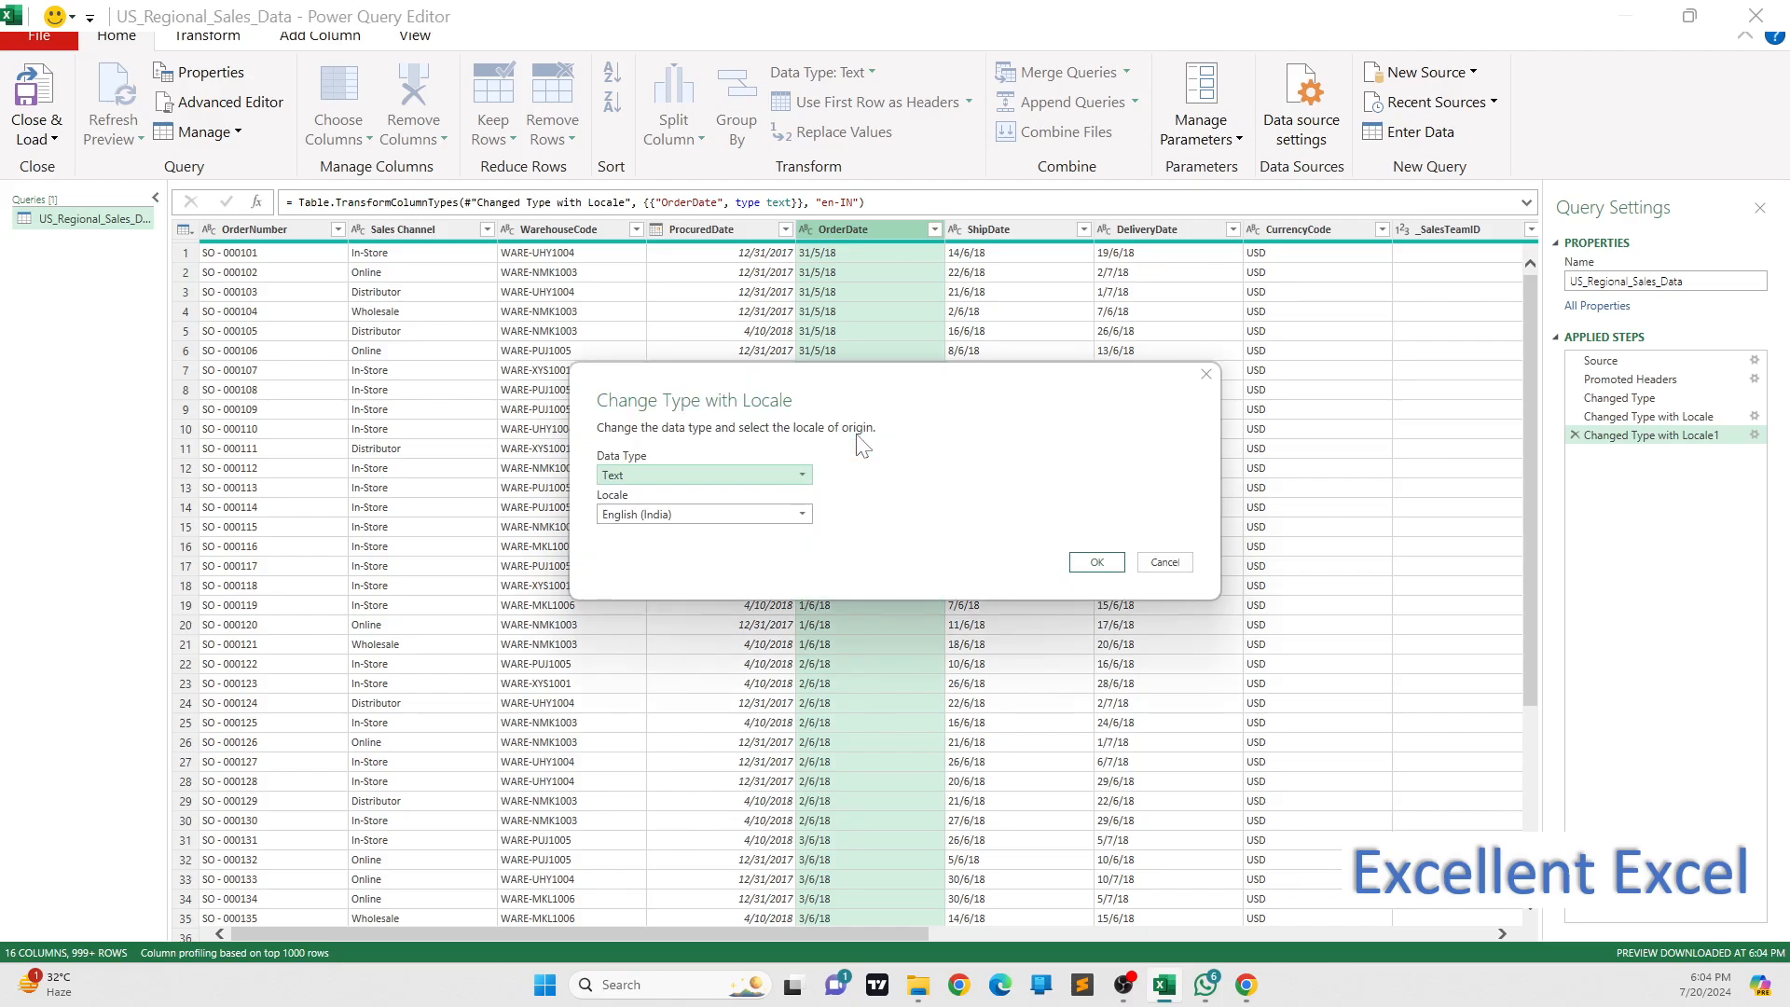
{"action": "left_click", "coordinate": [727, 475]}
{"action": "left_click", "coordinate": [638, 585]}
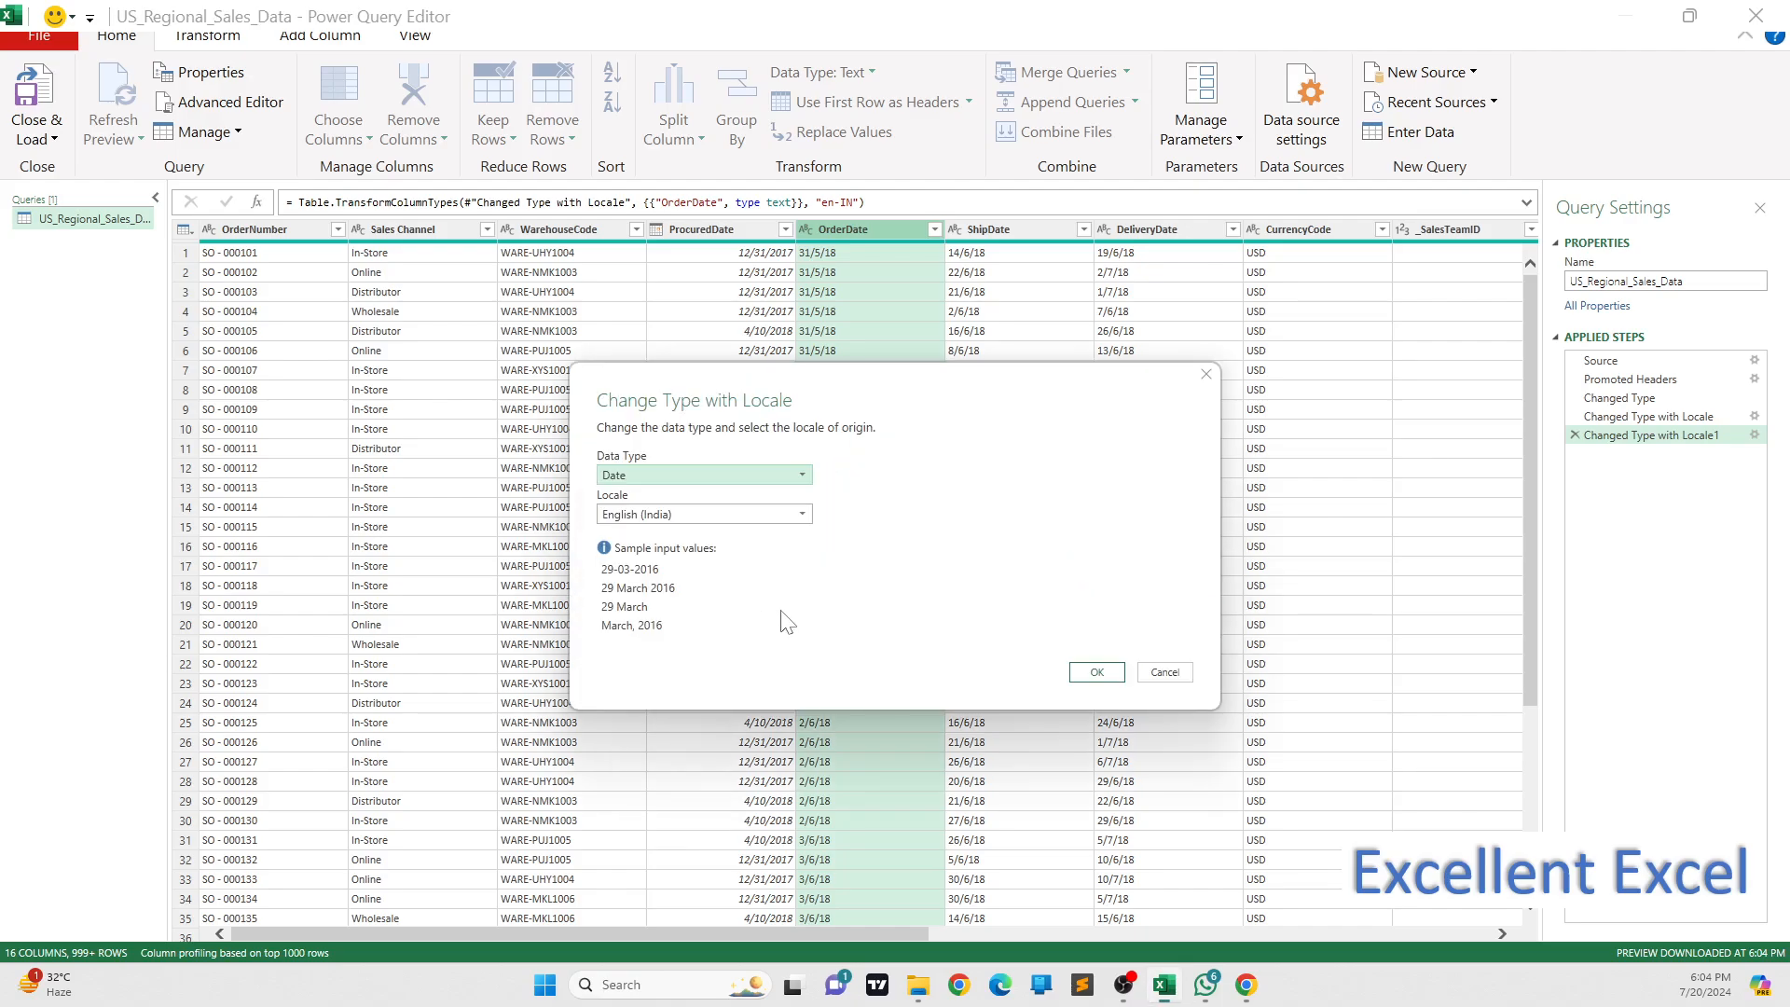
{"action": "left_click", "coordinate": [1098, 673]}
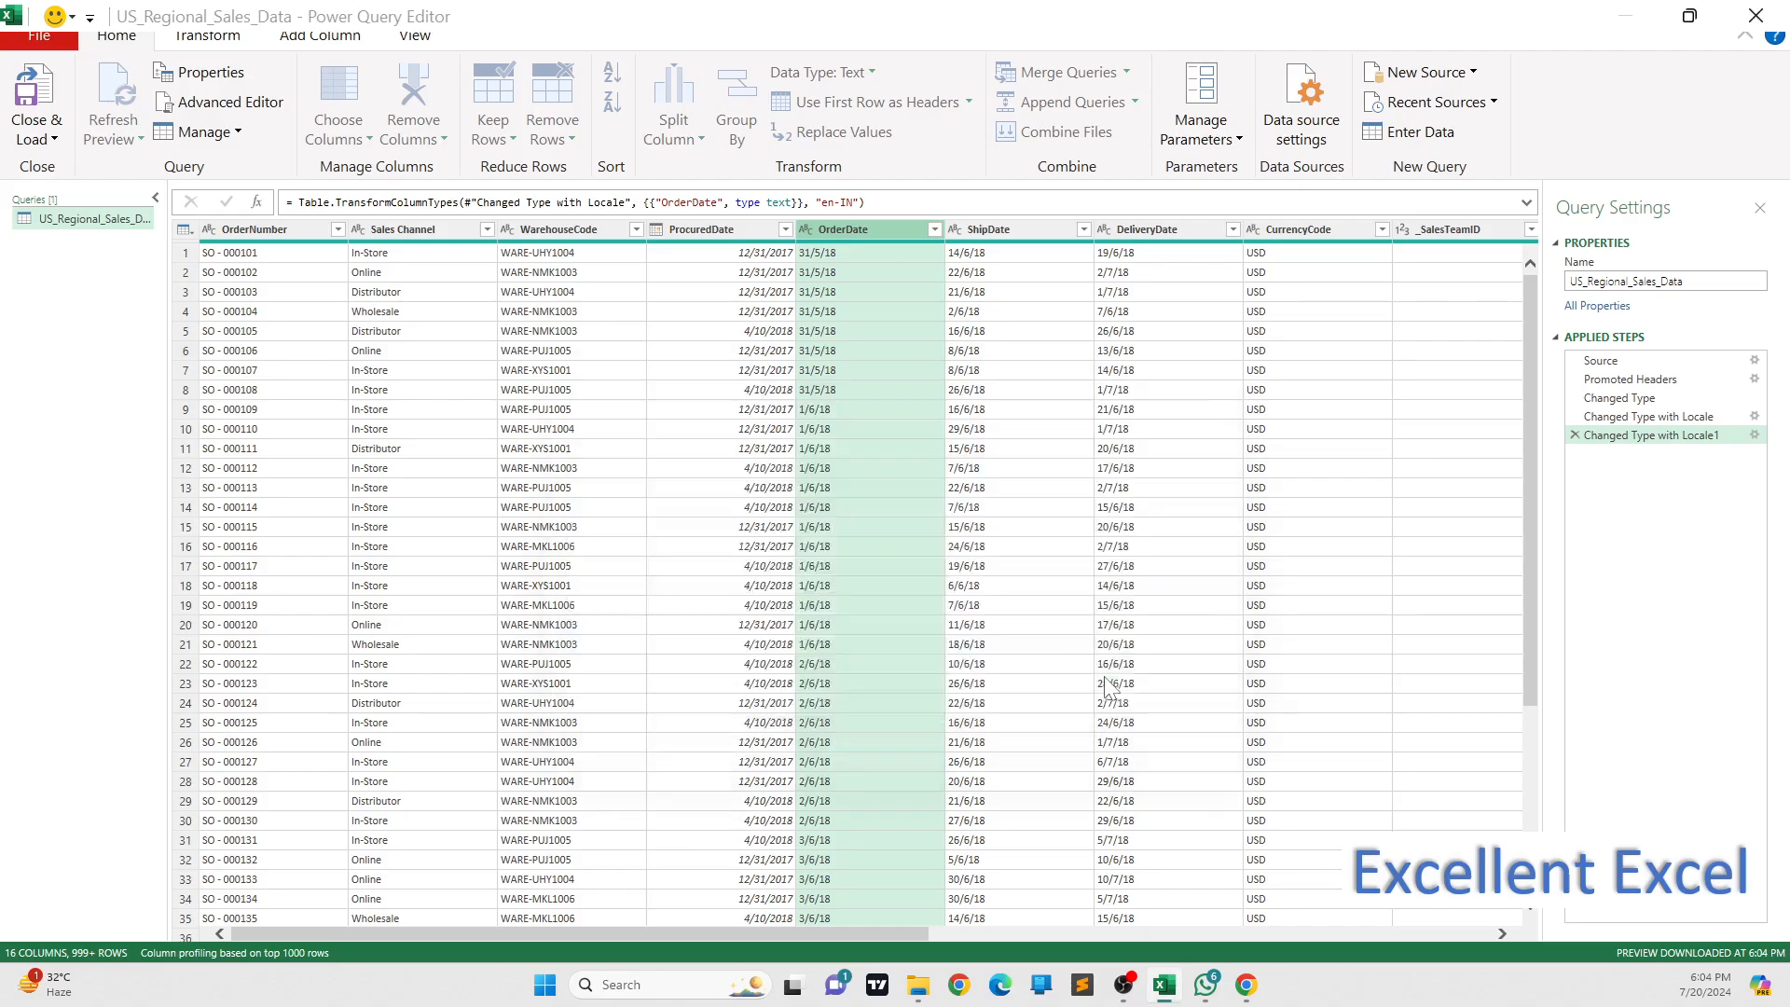
{"action": "left_click", "coordinate": [958, 229]}
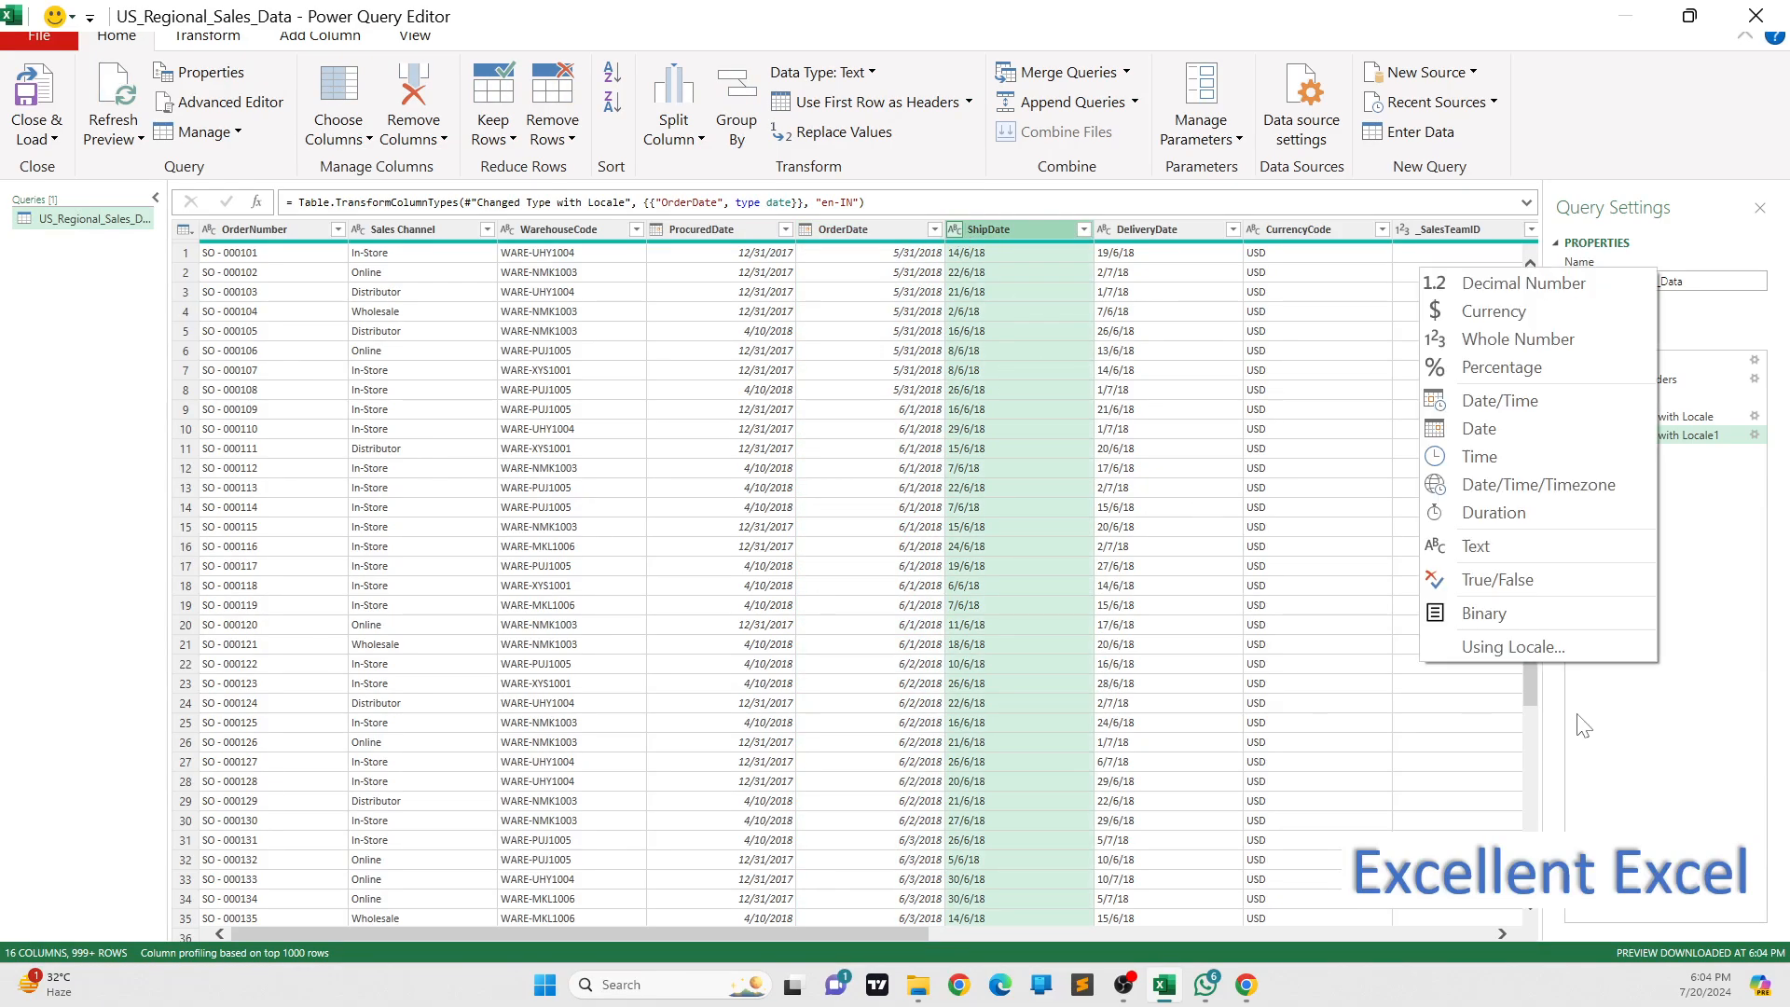
{"action": "left_click", "coordinate": [1516, 638]}
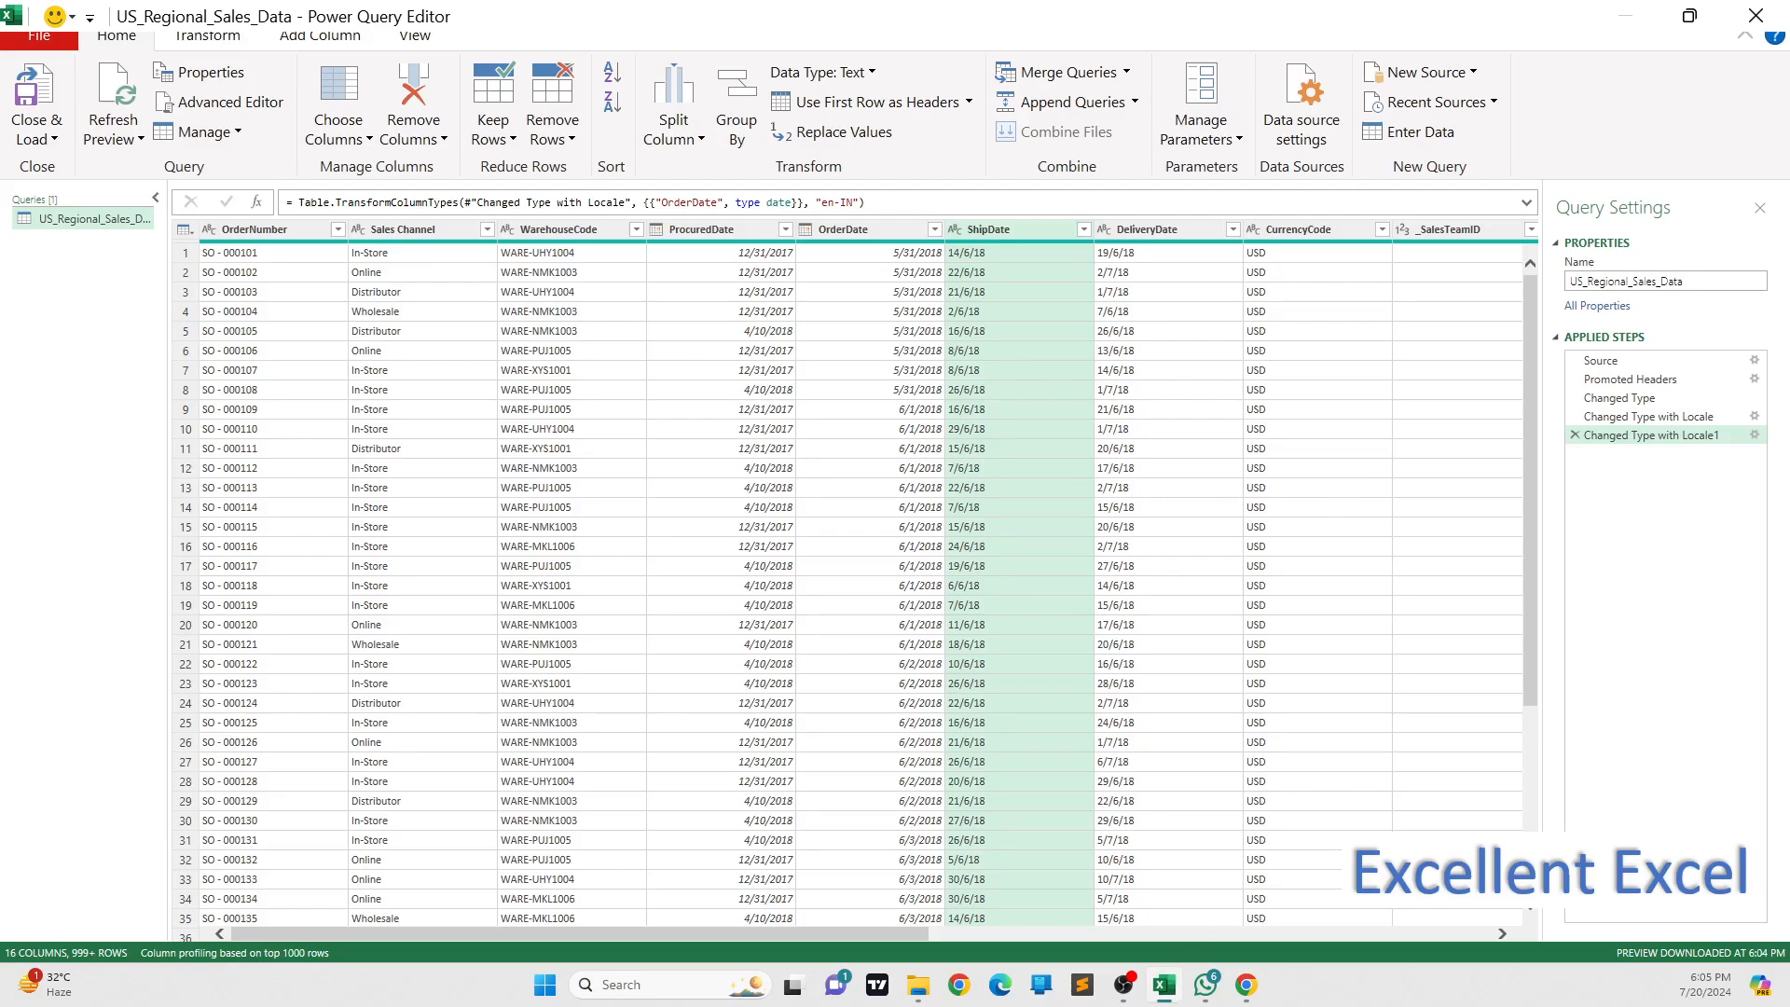
{"action": "key", "text": "alt+Tab"}
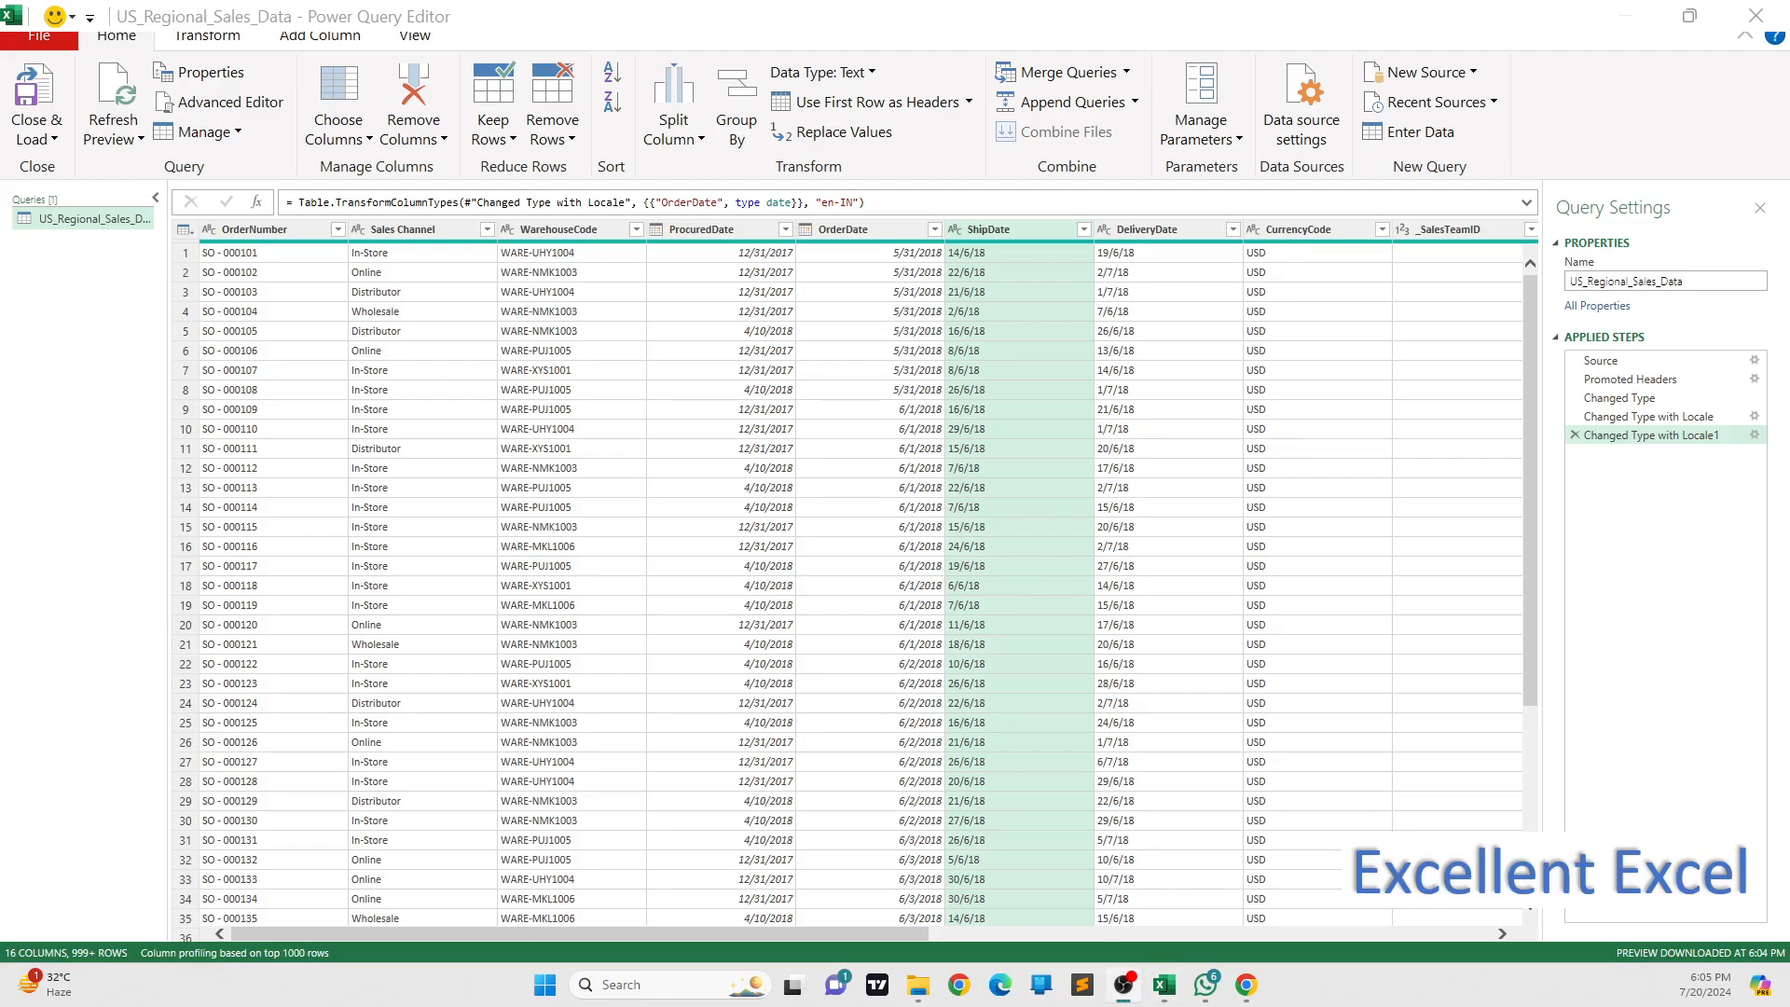
- Delete the applied steps Changed Type with Locale1, Changed Type with Locale and Changed Type, and select the ProcuredDate column
{"action": "left_click", "coordinate": [1575, 435]}
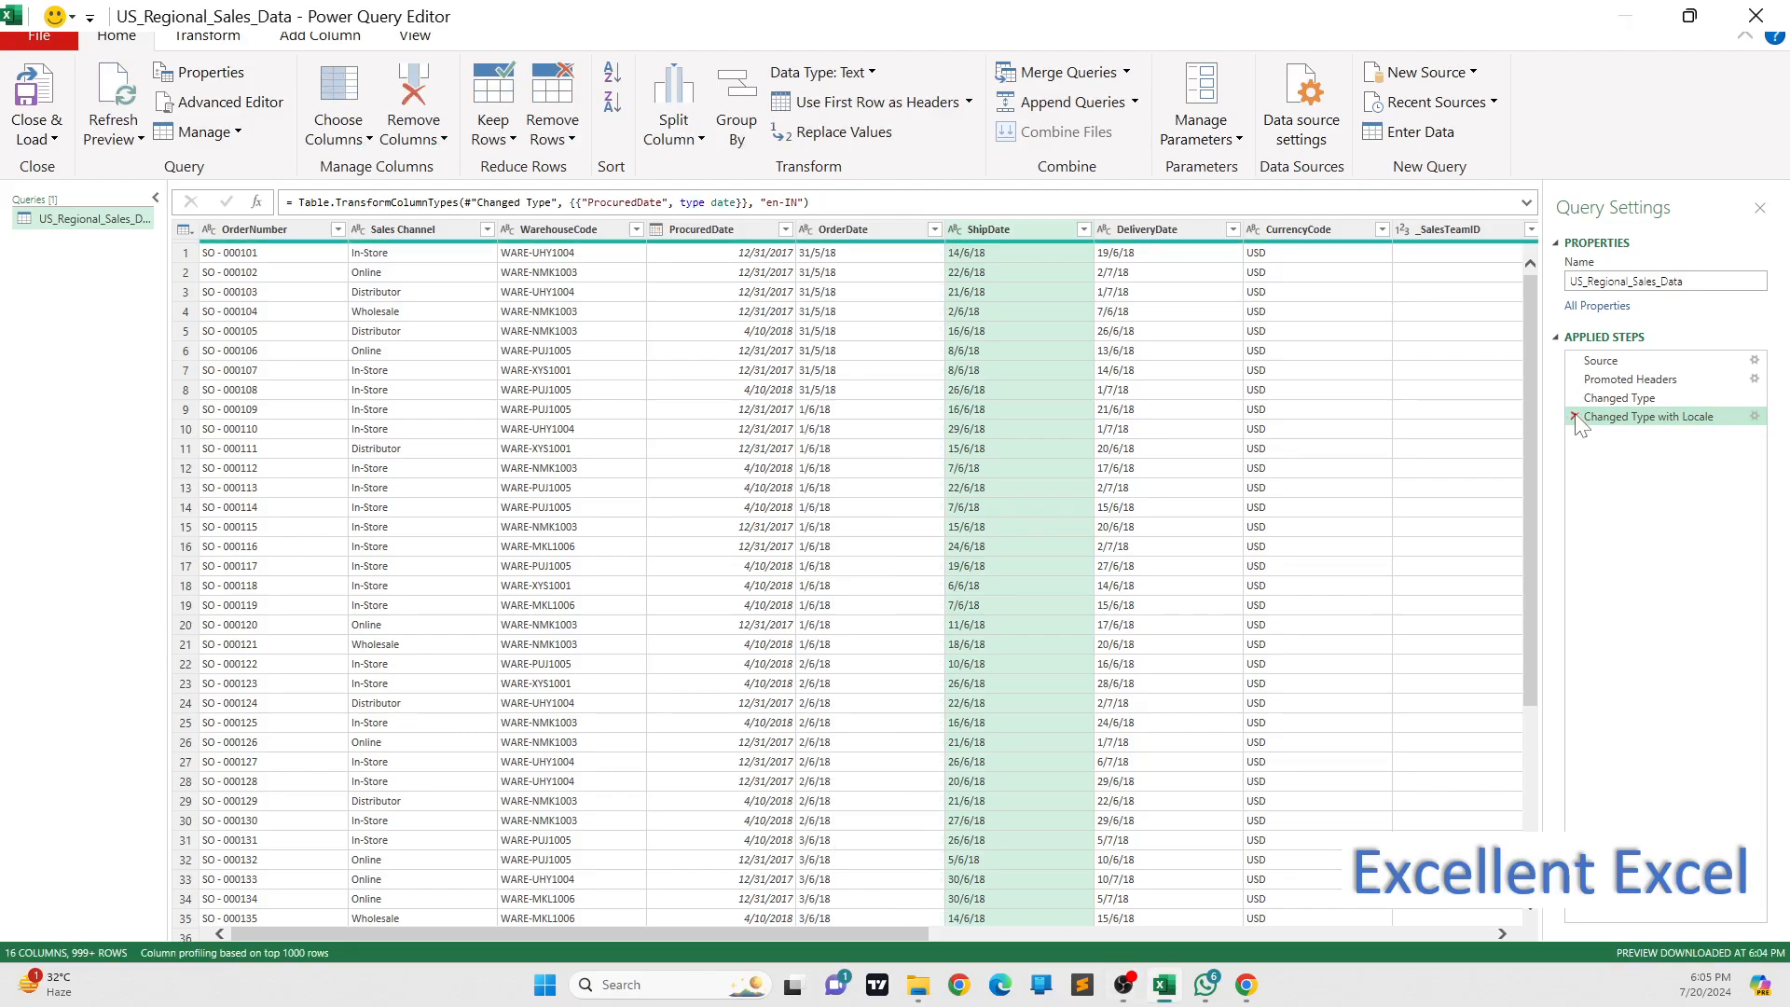
{"action": "left_click", "coordinate": [1574, 416]}
{"action": "left_click", "coordinate": [1575, 397]}
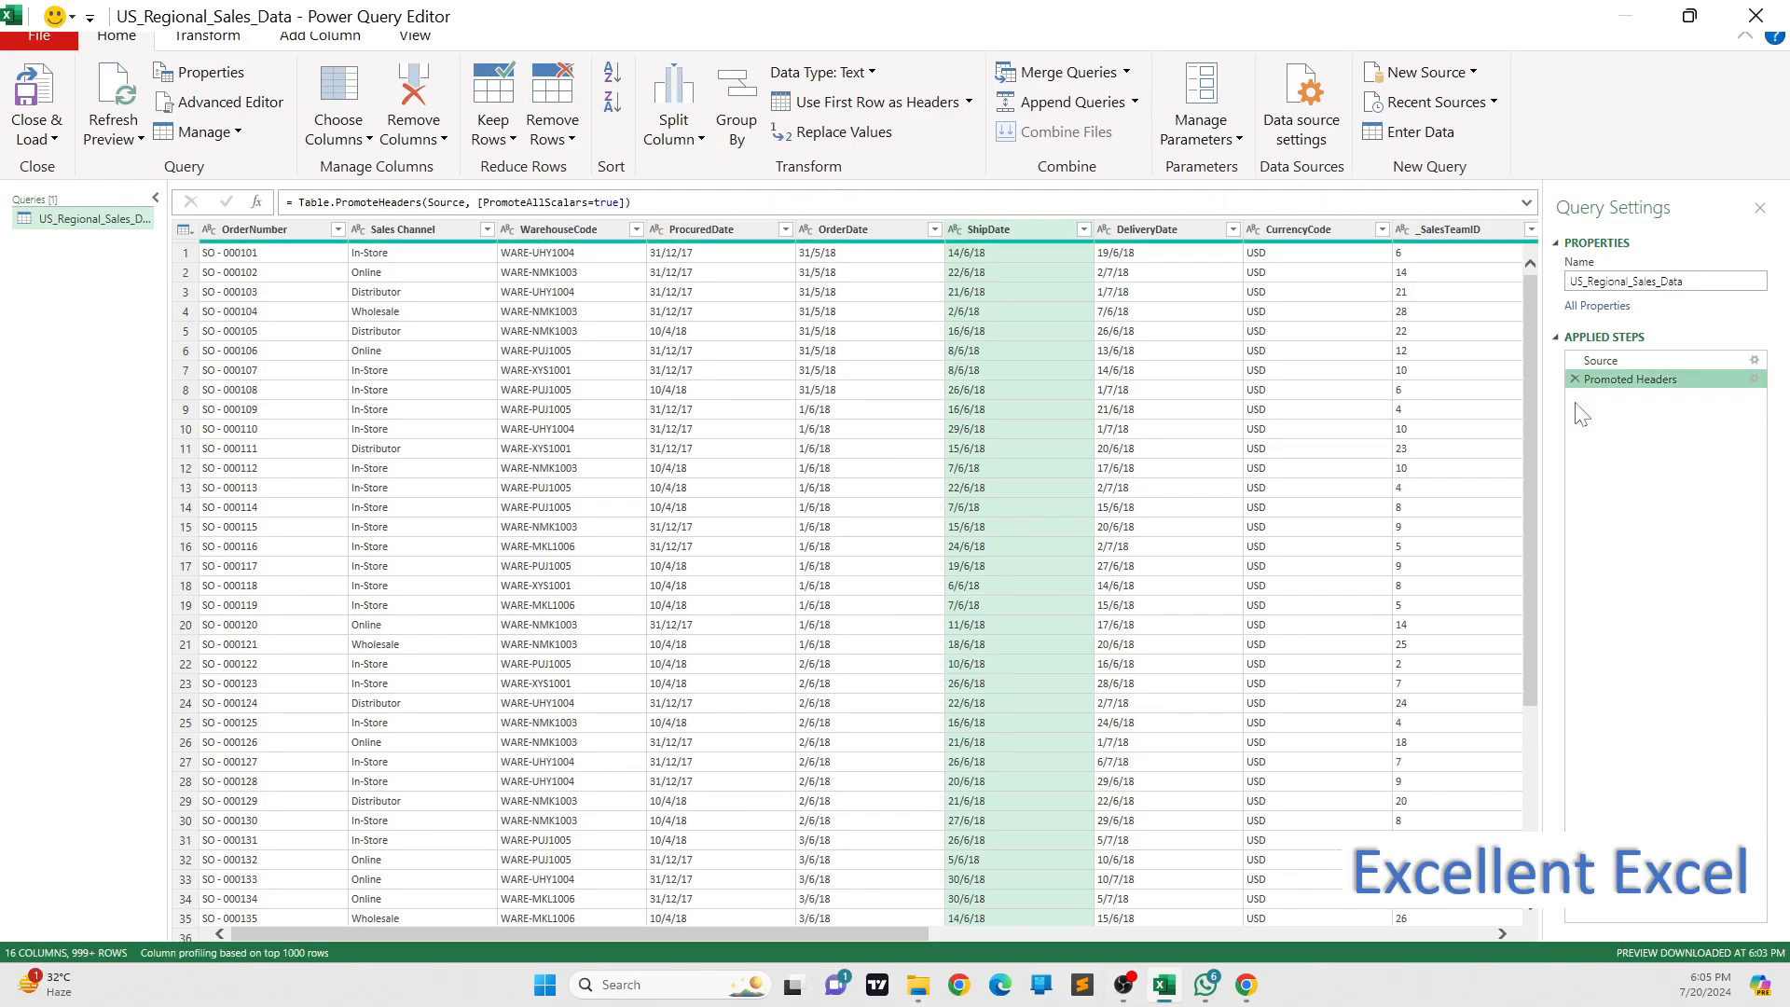
{"action": "left_click", "coordinate": [656, 230]}
{"action": "key", "text": "Escape"}
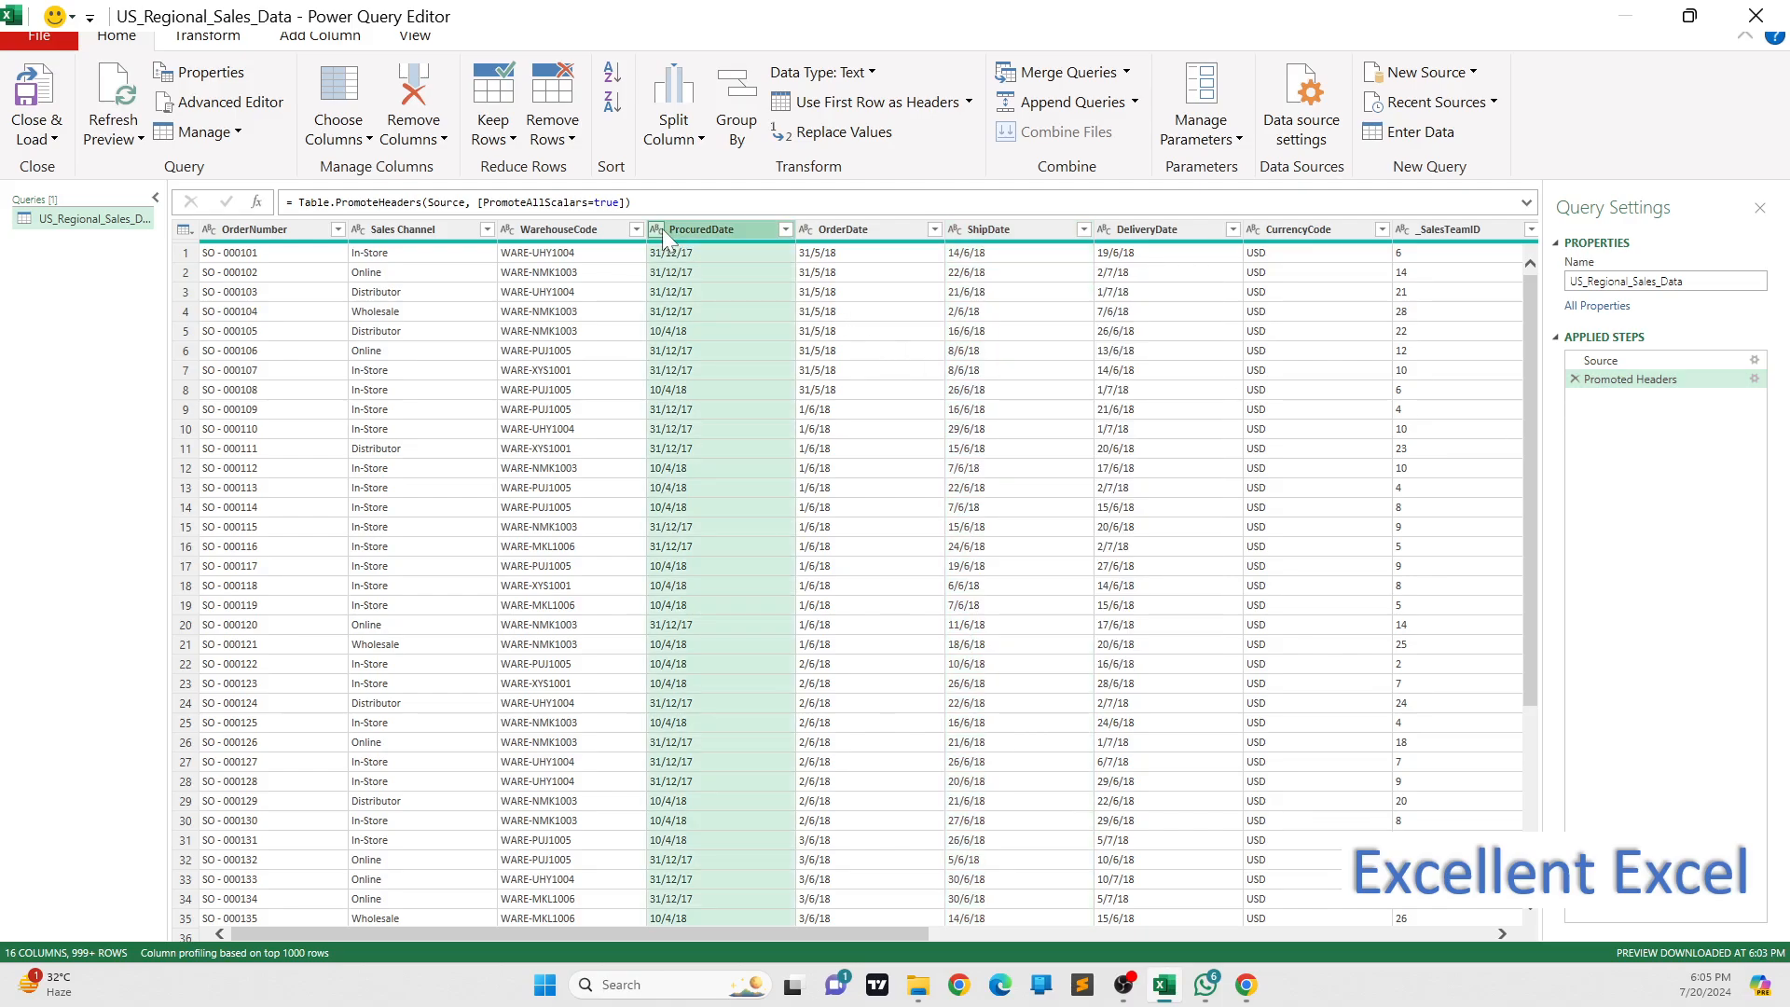
- Change the DeliveryDate column's type to Date using the English (India) locale
{"action": "left_click", "coordinate": [832, 231]}
{"action": "left_click", "coordinate": [981, 238]}
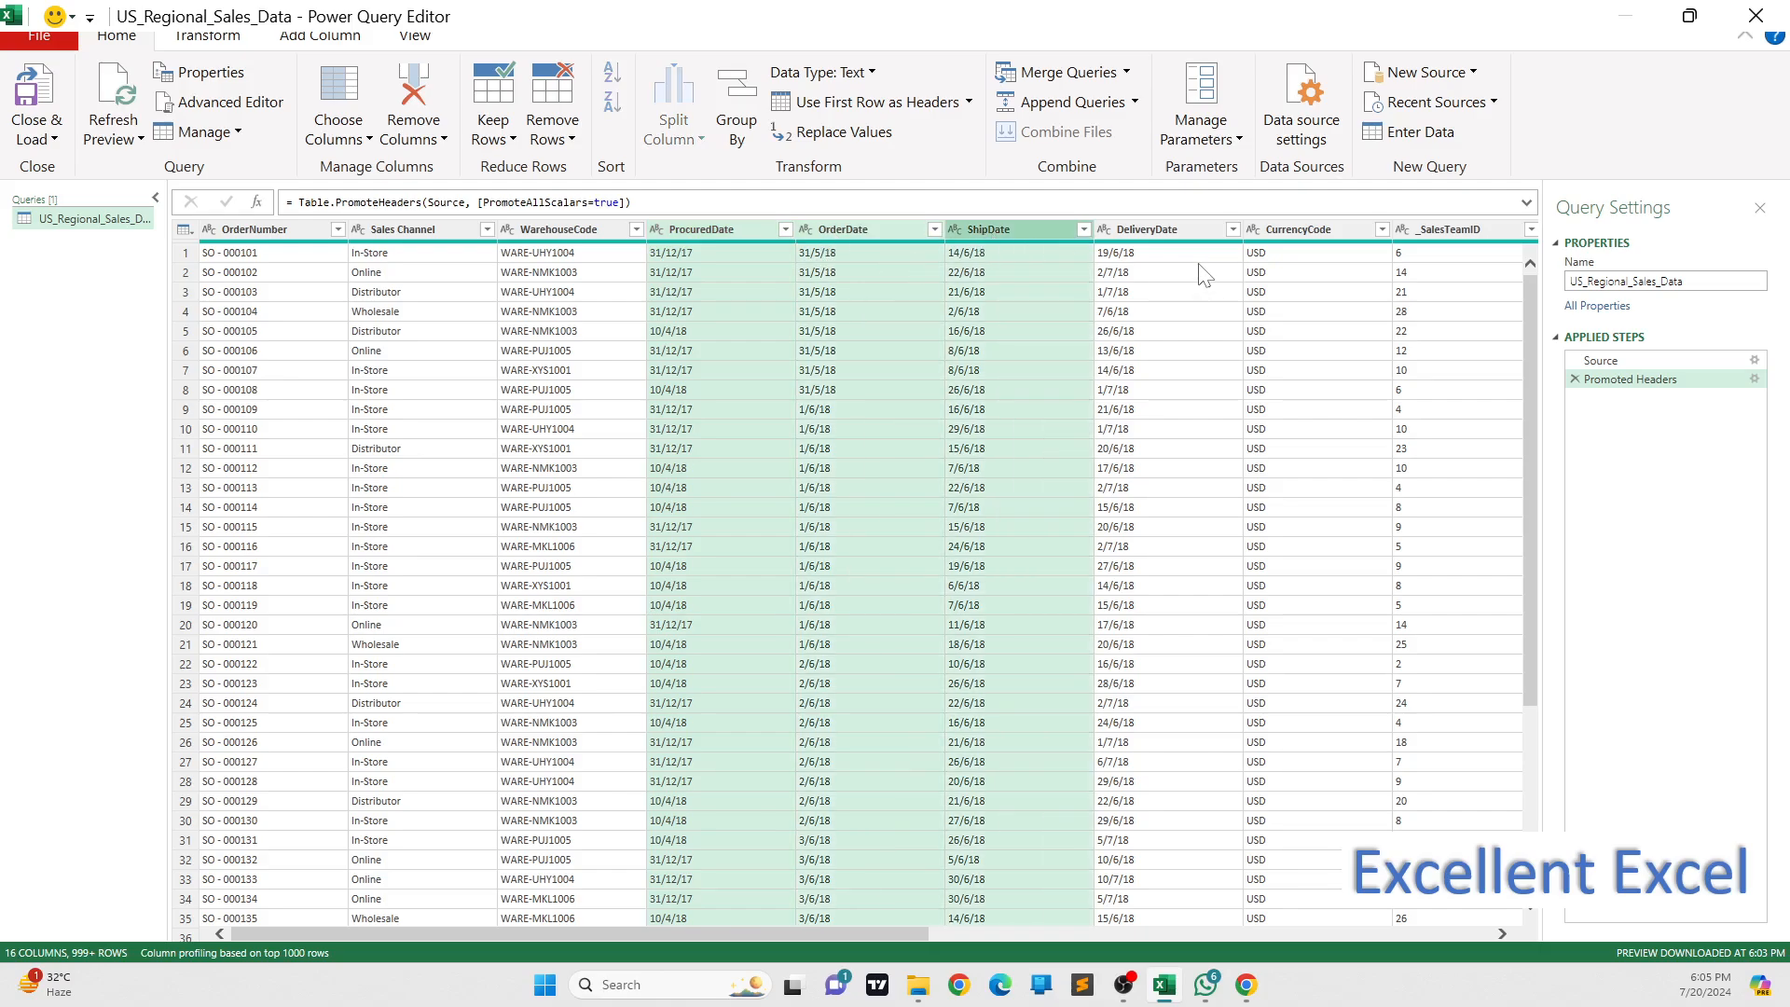
{"action": "left_click", "coordinate": [1161, 239]}
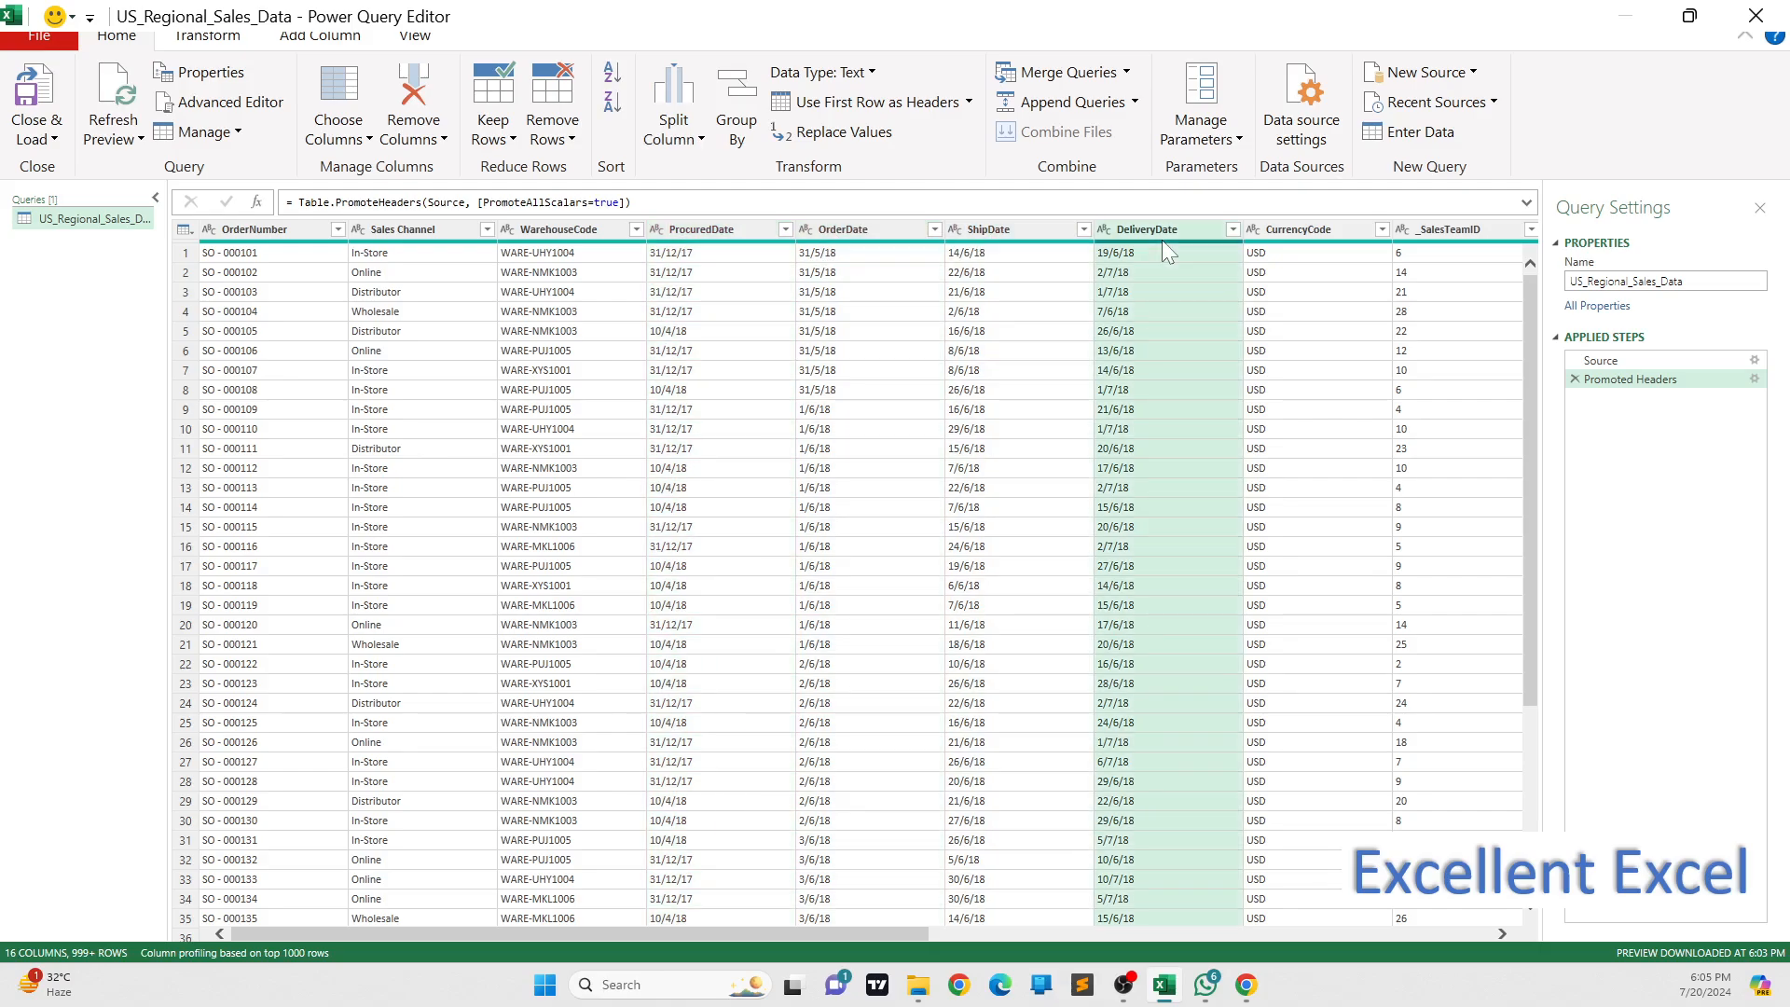
{"action": "left_click", "coordinate": [1104, 231]}
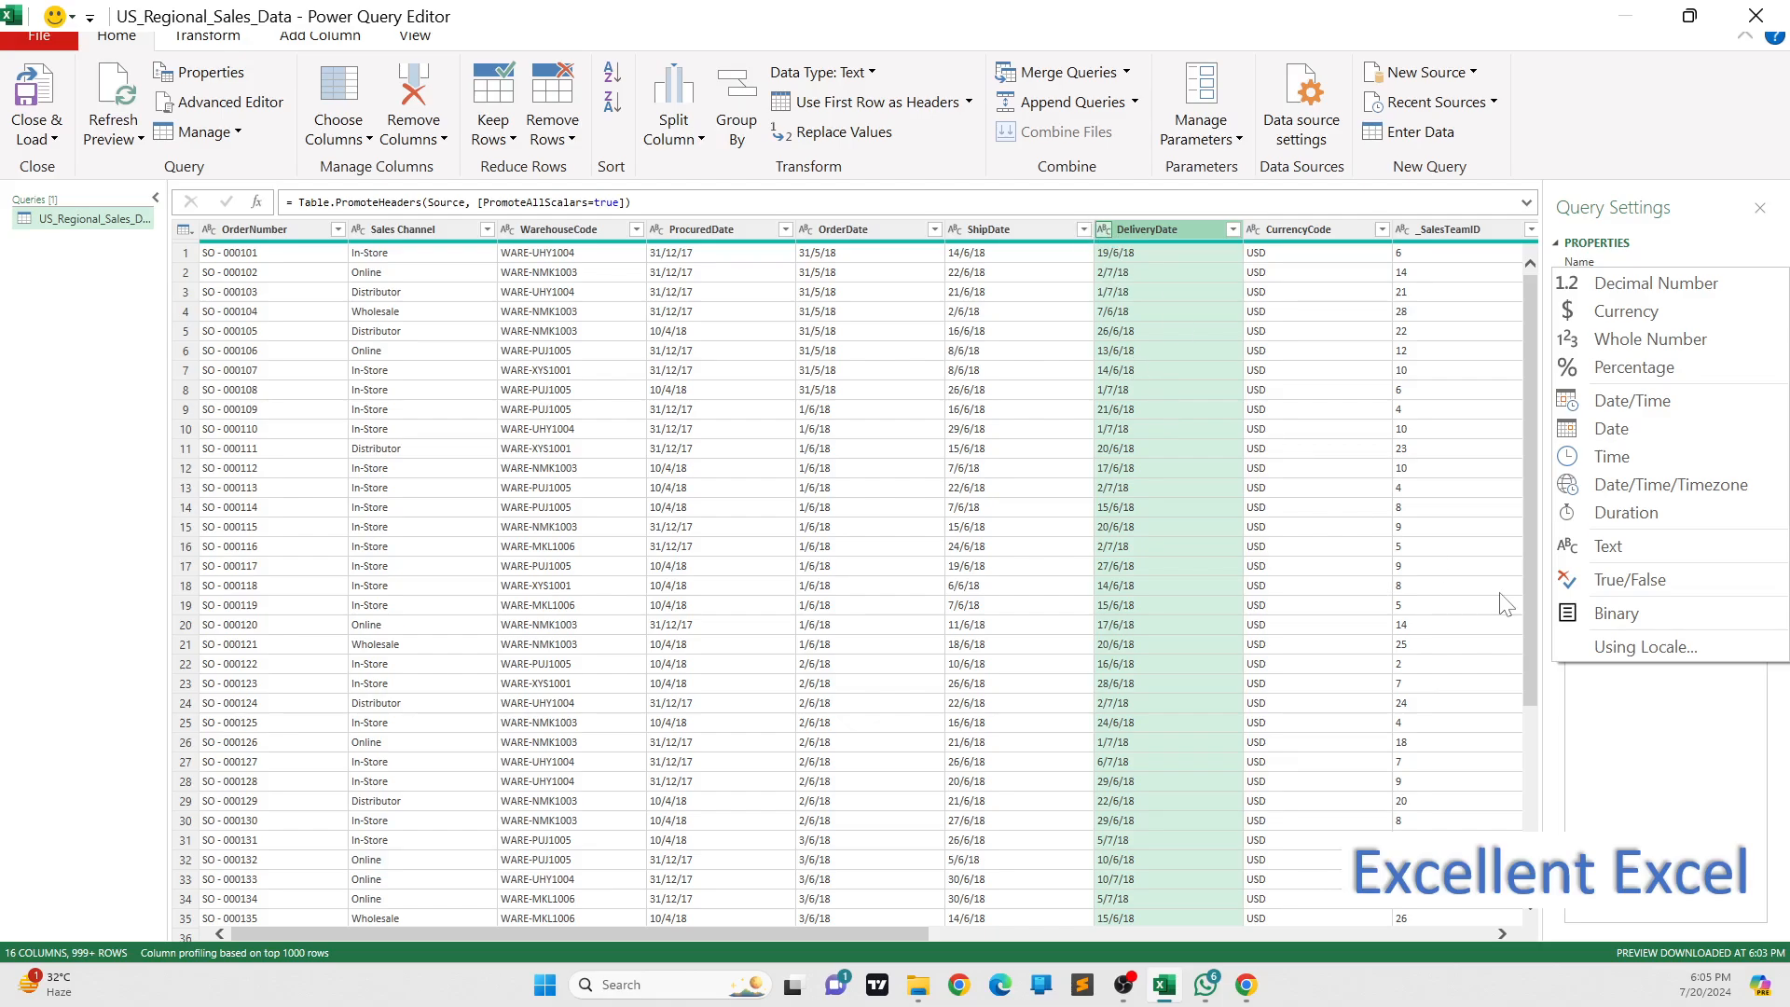
{"action": "left_click", "coordinate": [1605, 650]}
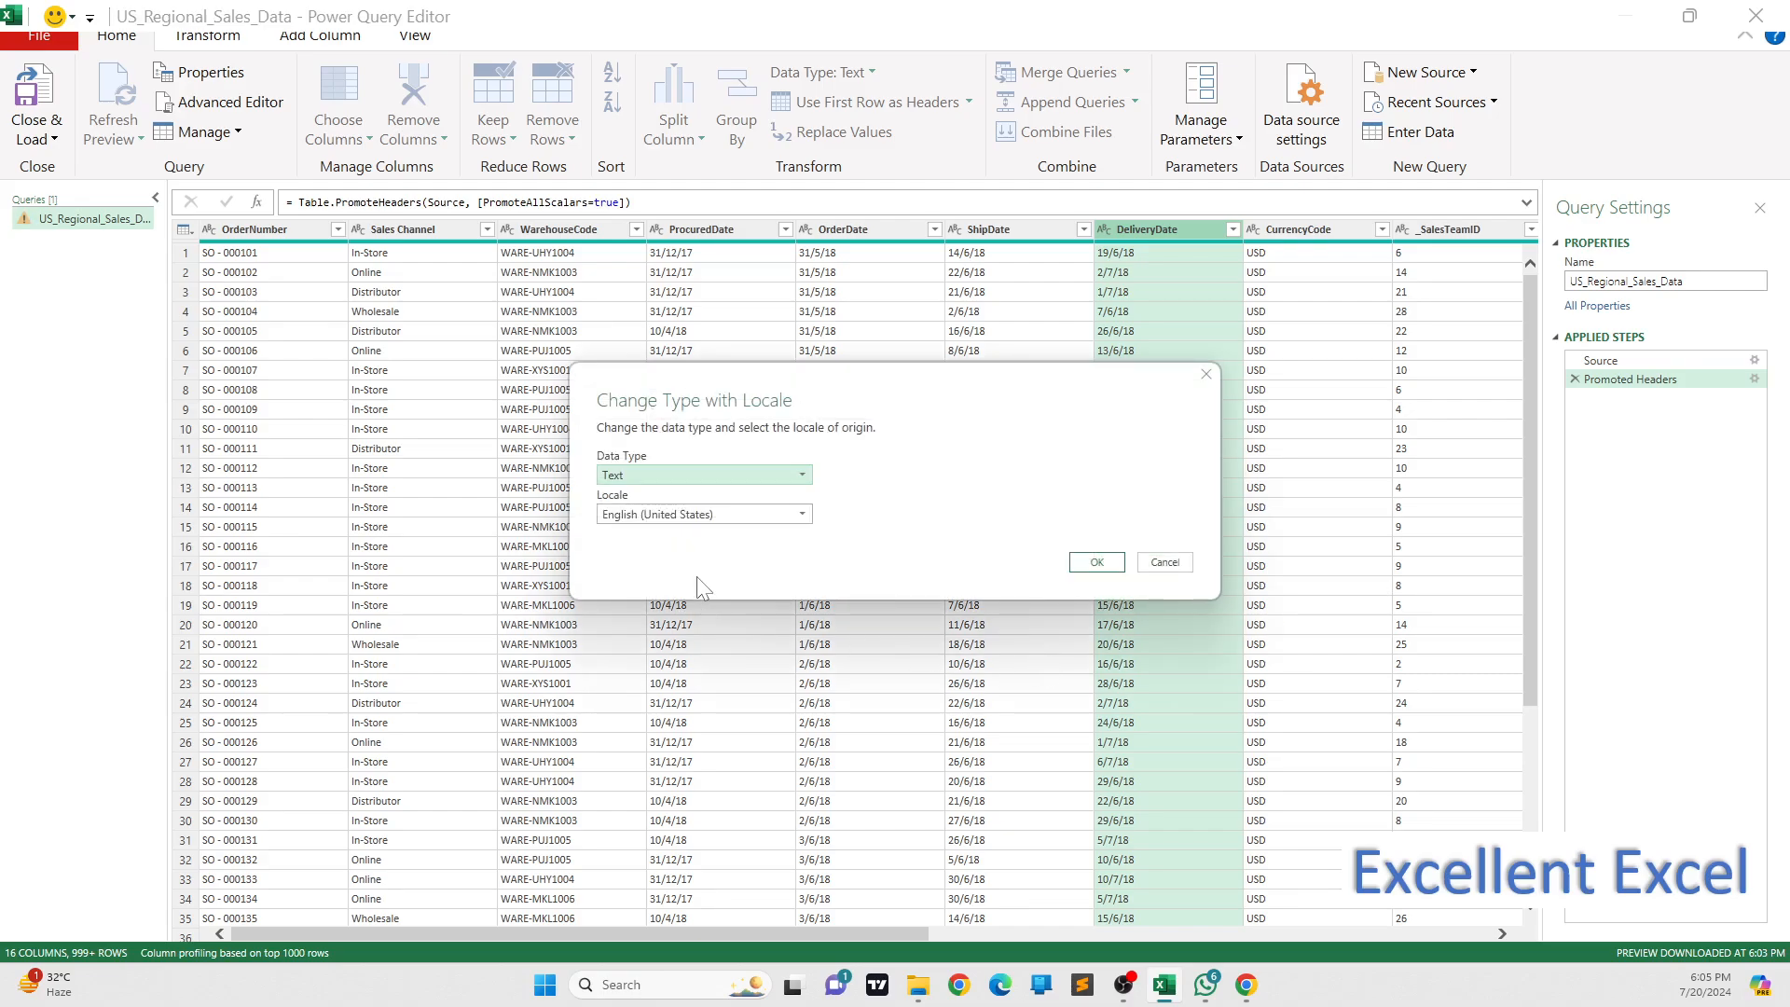
{"action": "left_click", "coordinate": [709, 475]}
{"action": "left_click", "coordinate": [630, 587]}
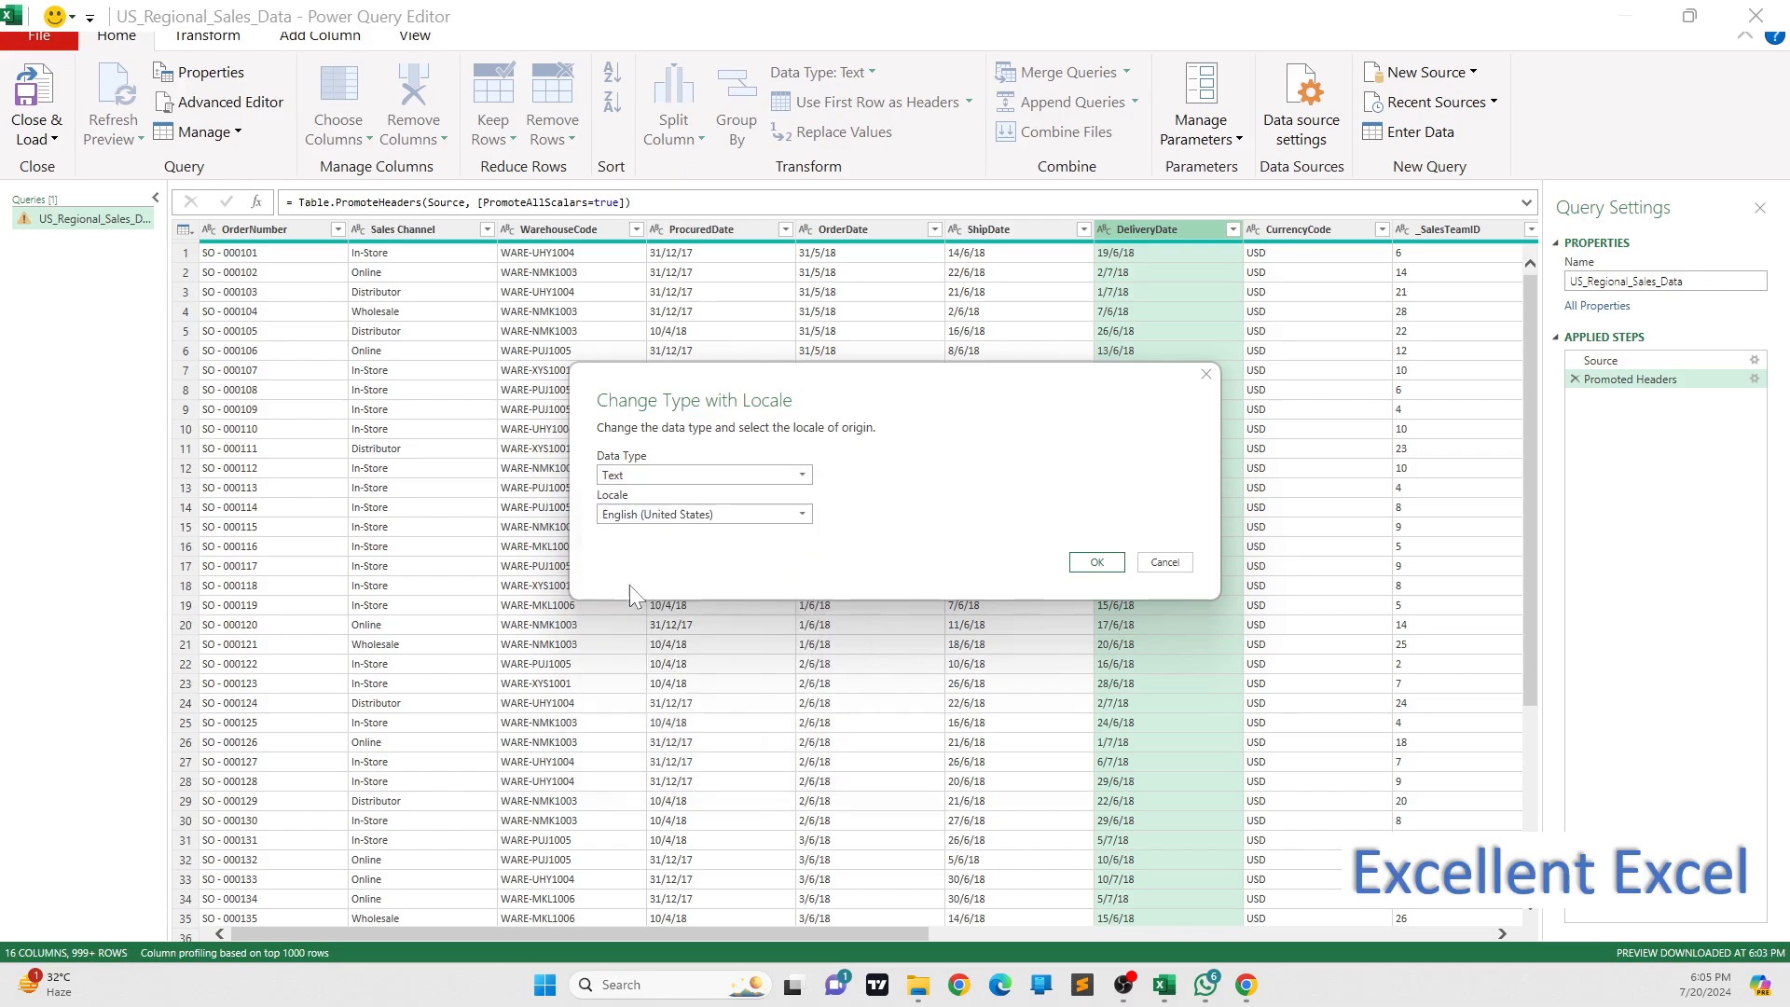
{"action": "left_click", "coordinate": [729, 516]}
{"action": "scroll", "coordinate": [719, 739], "scroll_direction": "down", "scroll_amount": 10}
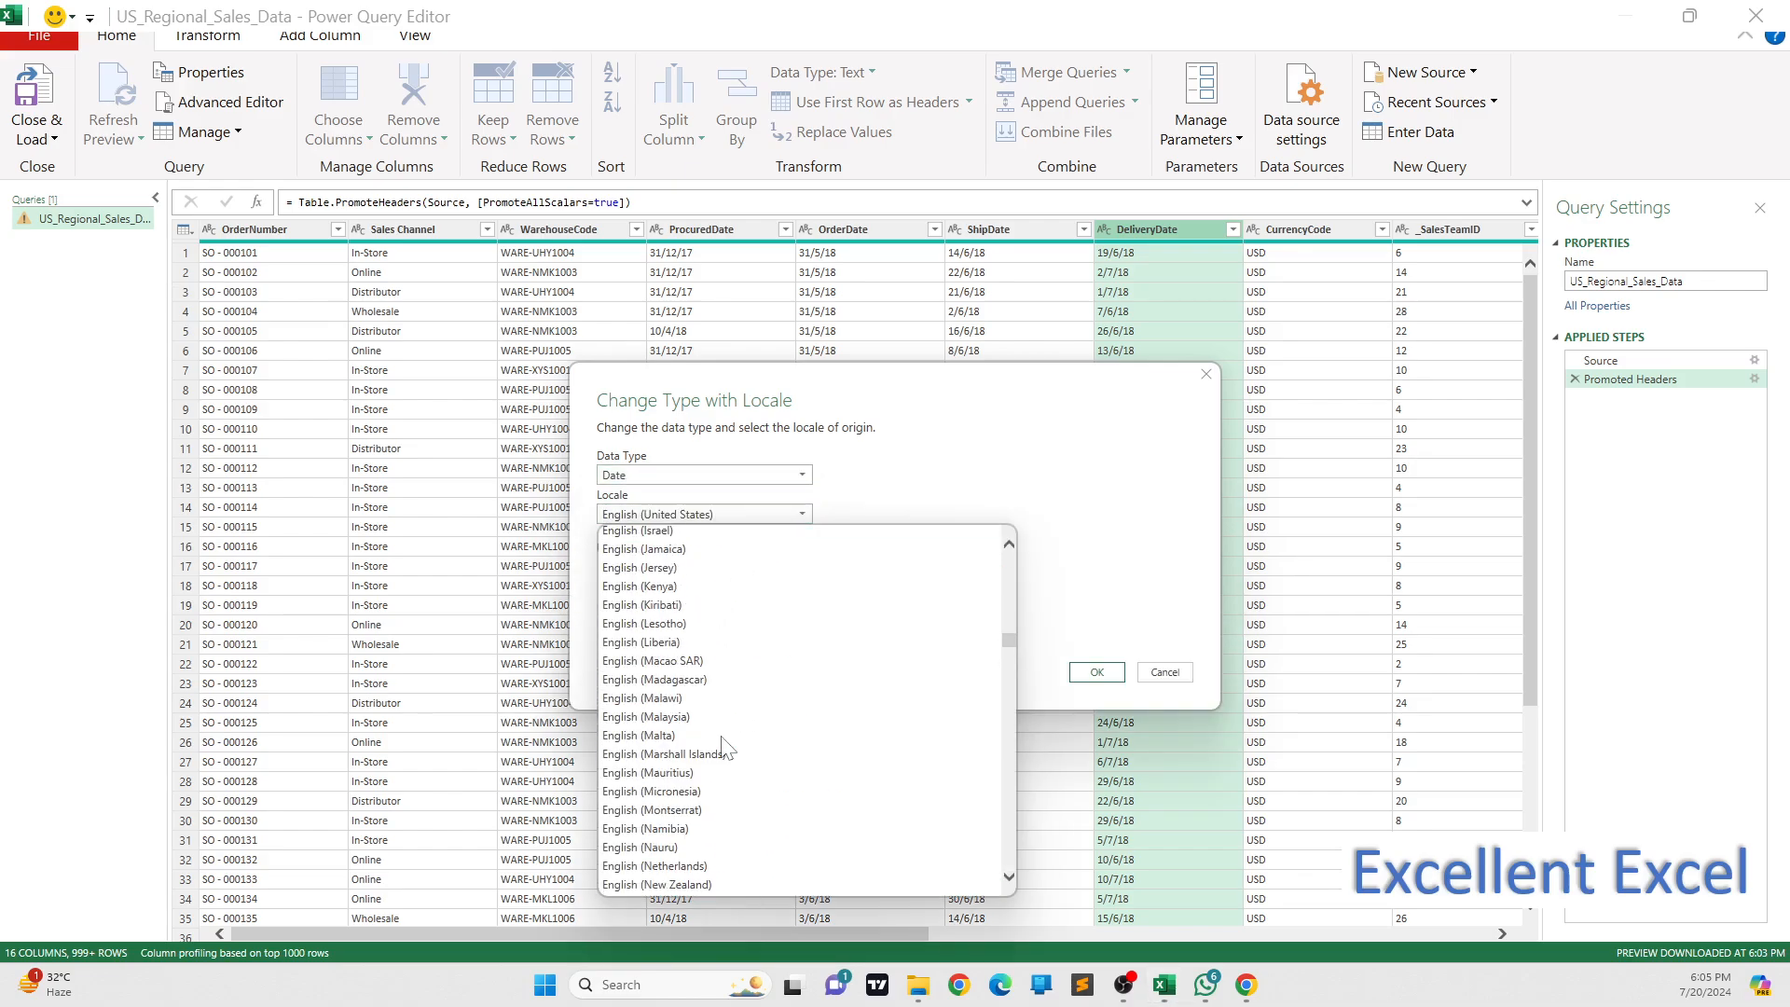
{"action": "scroll", "coordinate": [720, 737], "scroll_direction": "up", "scroll_amount": 2}
{"action": "left_click", "coordinate": [657, 647]}
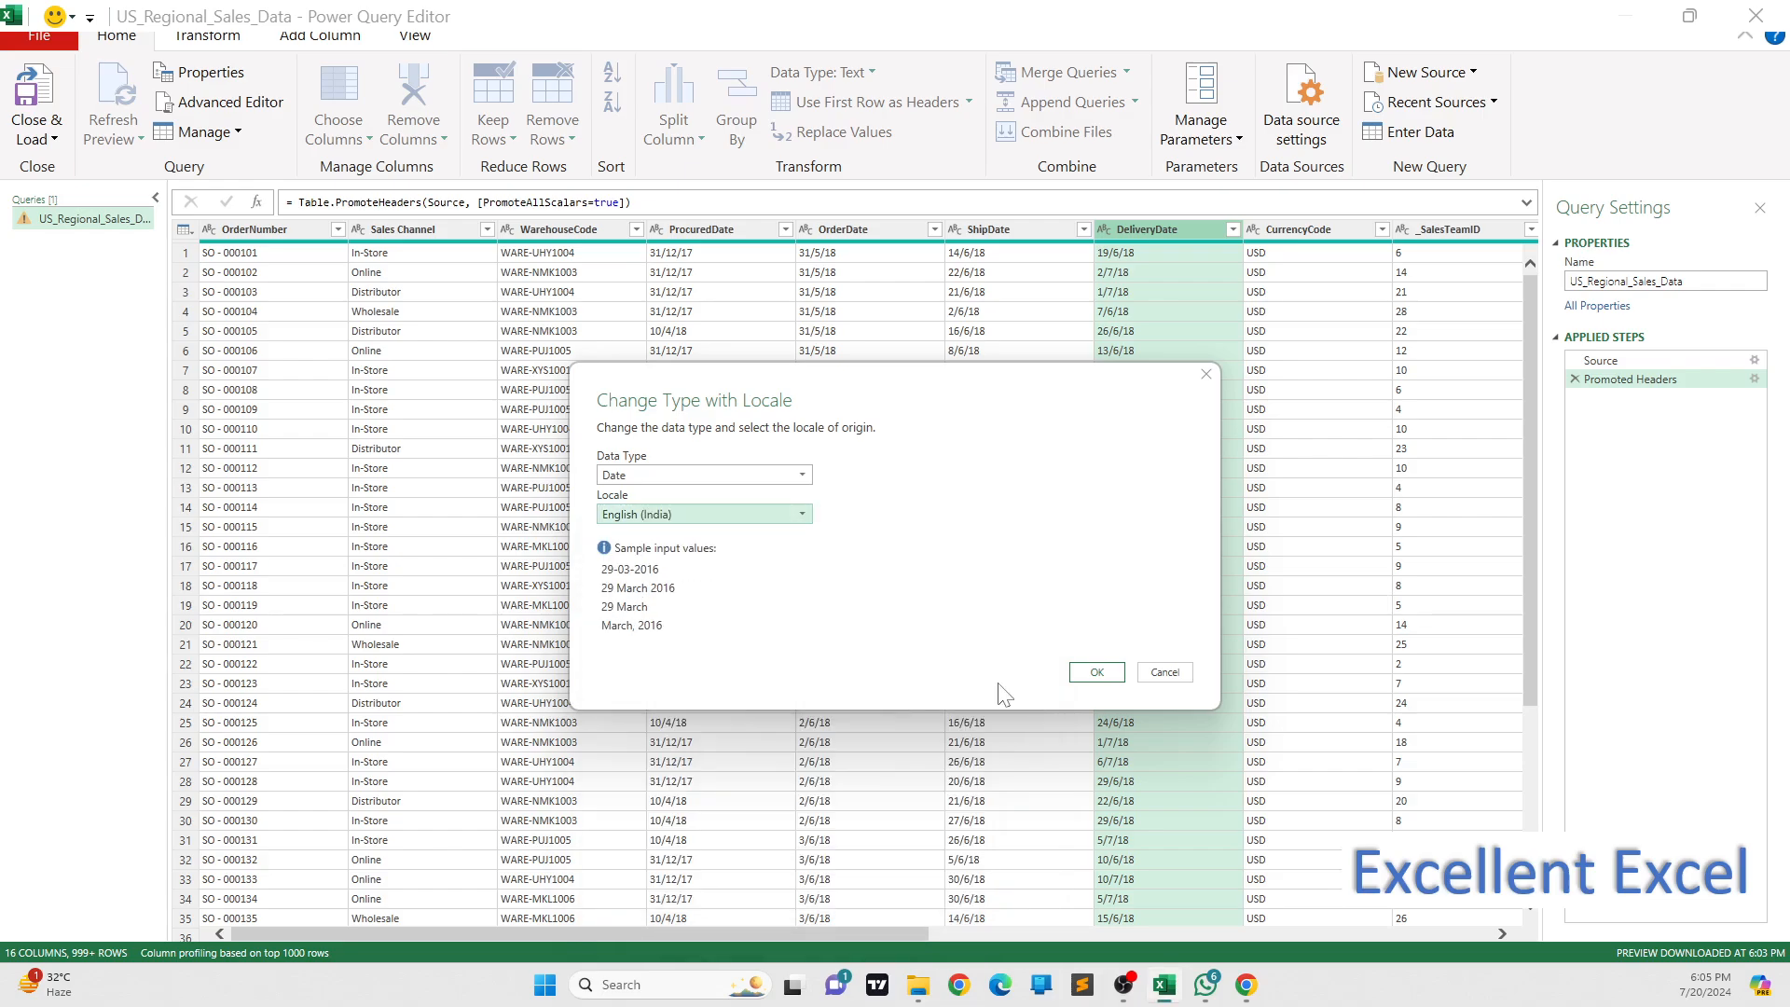
{"action": "left_click", "coordinate": [1097, 675]}
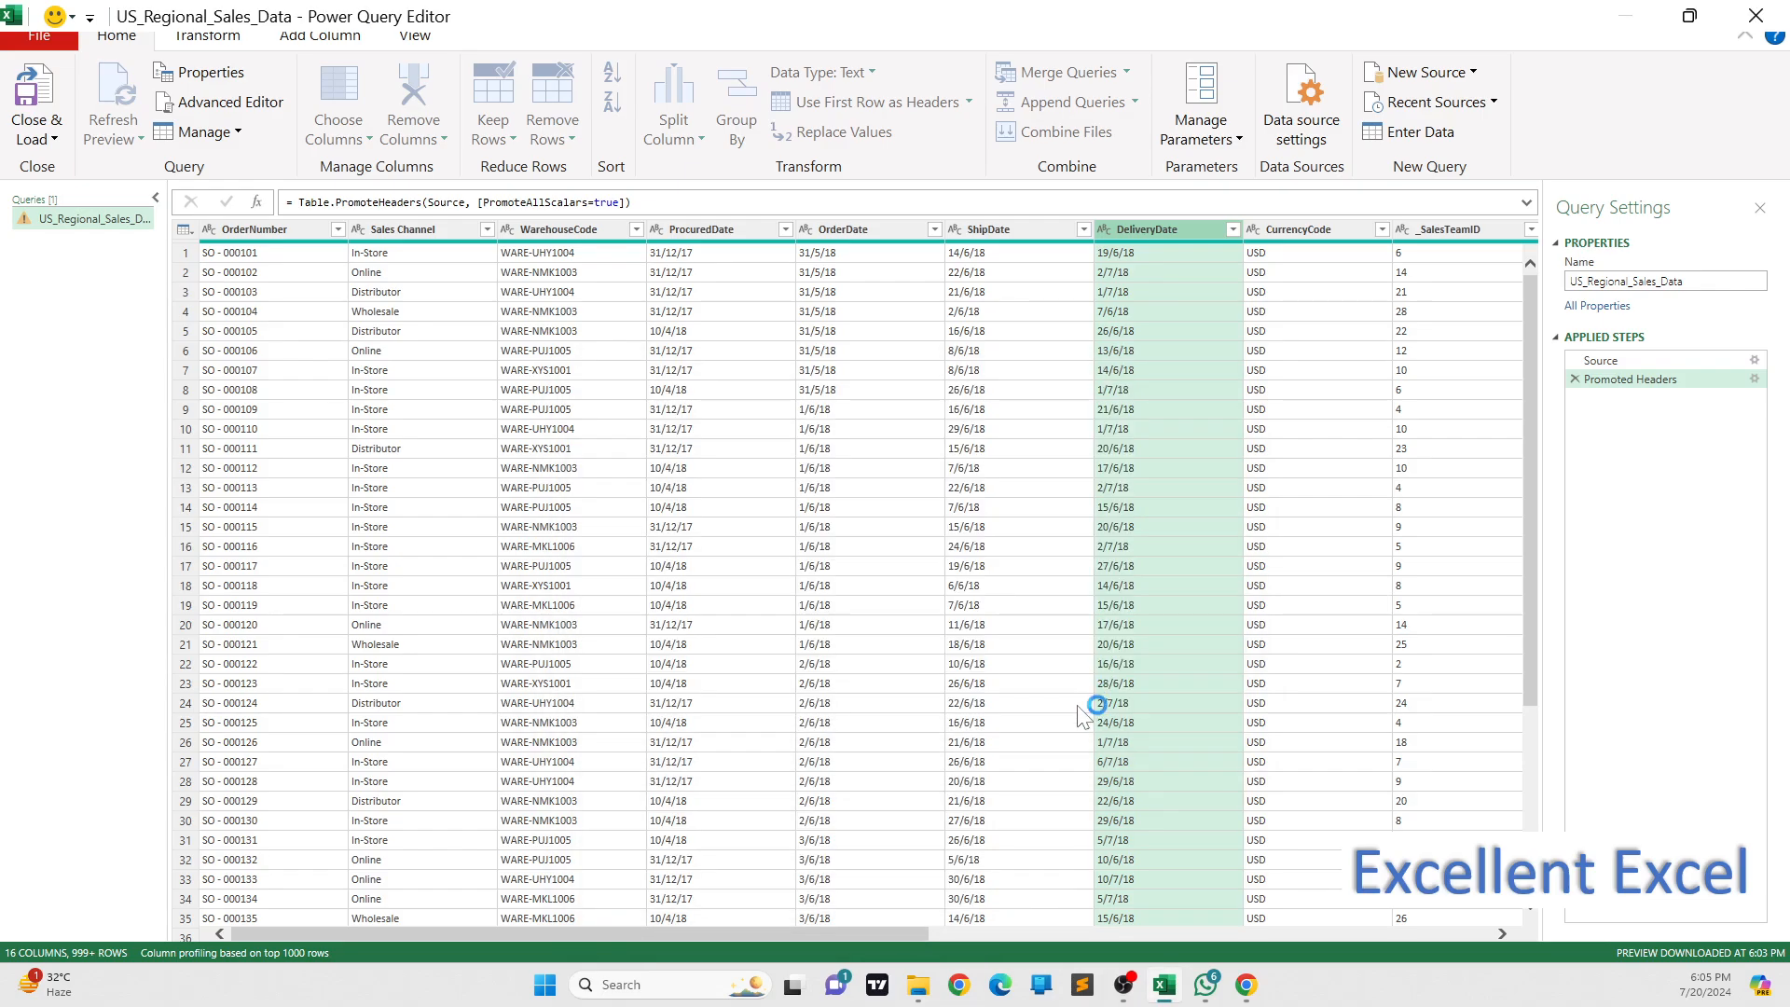
- Change the ShipDate column's type to Date using the English (India) locale
{"action": "left_click", "coordinate": [957, 229]}
{"action": "left_click", "coordinate": [1497, 649]}
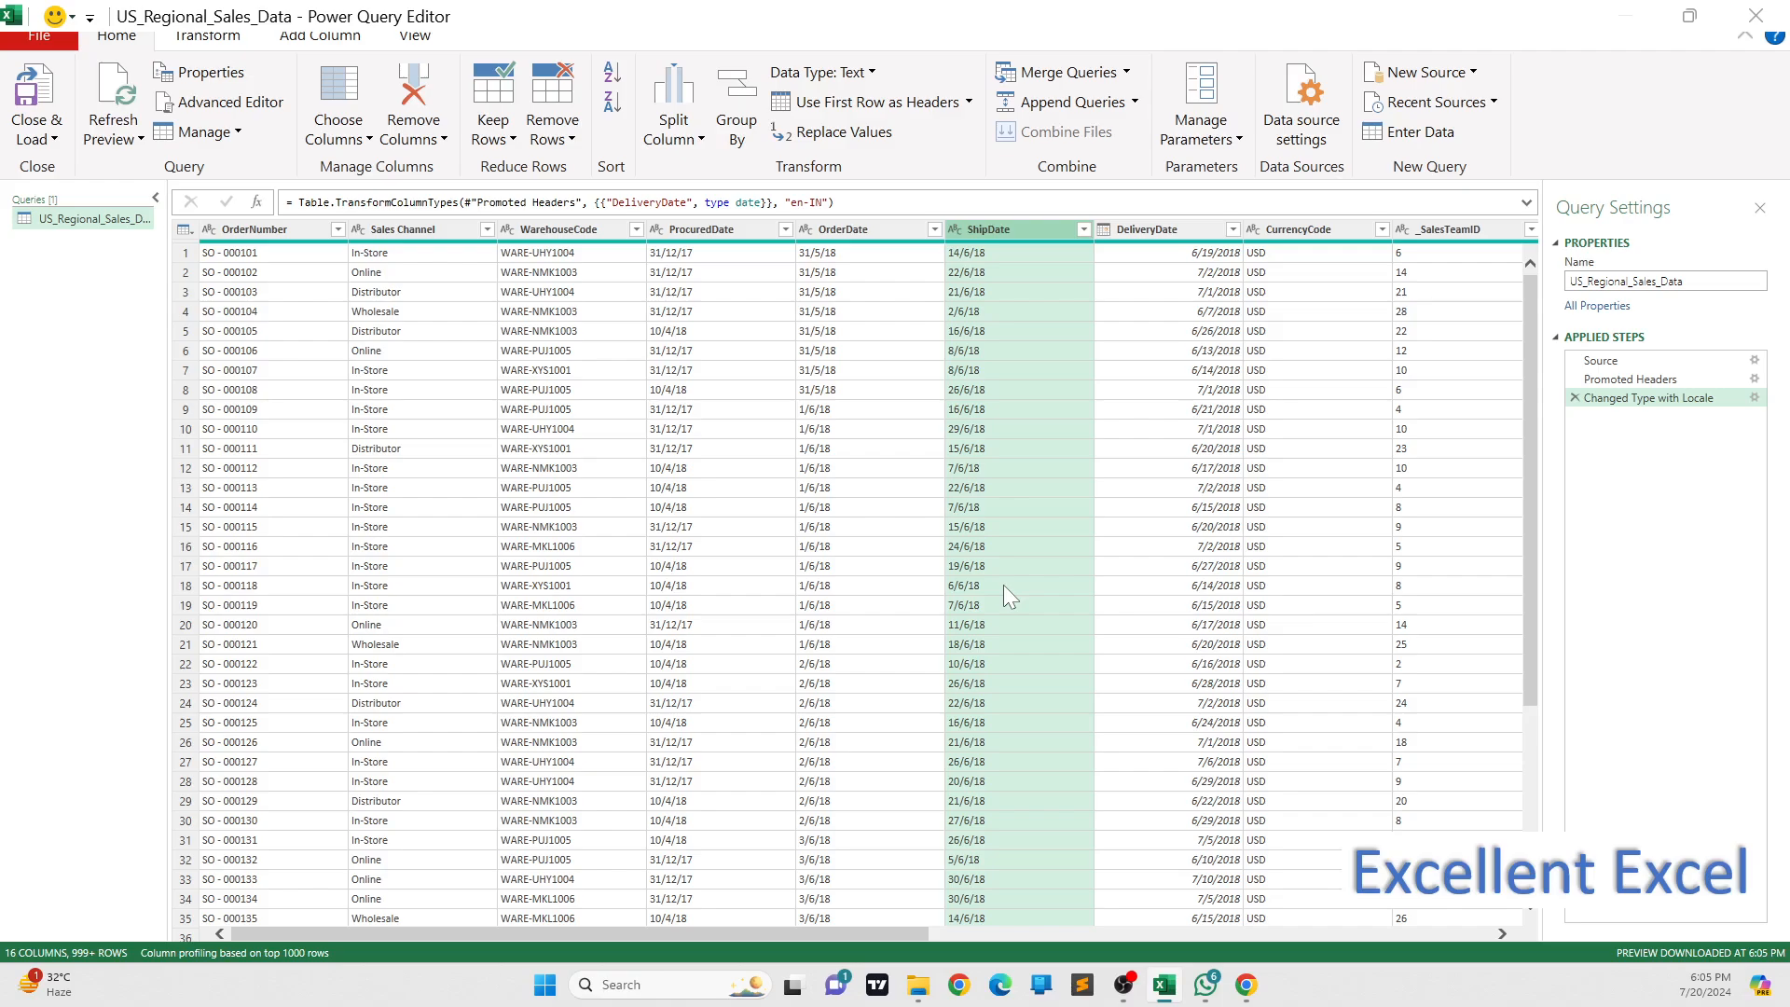
{"action": "left_click", "coordinate": [694, 477]}
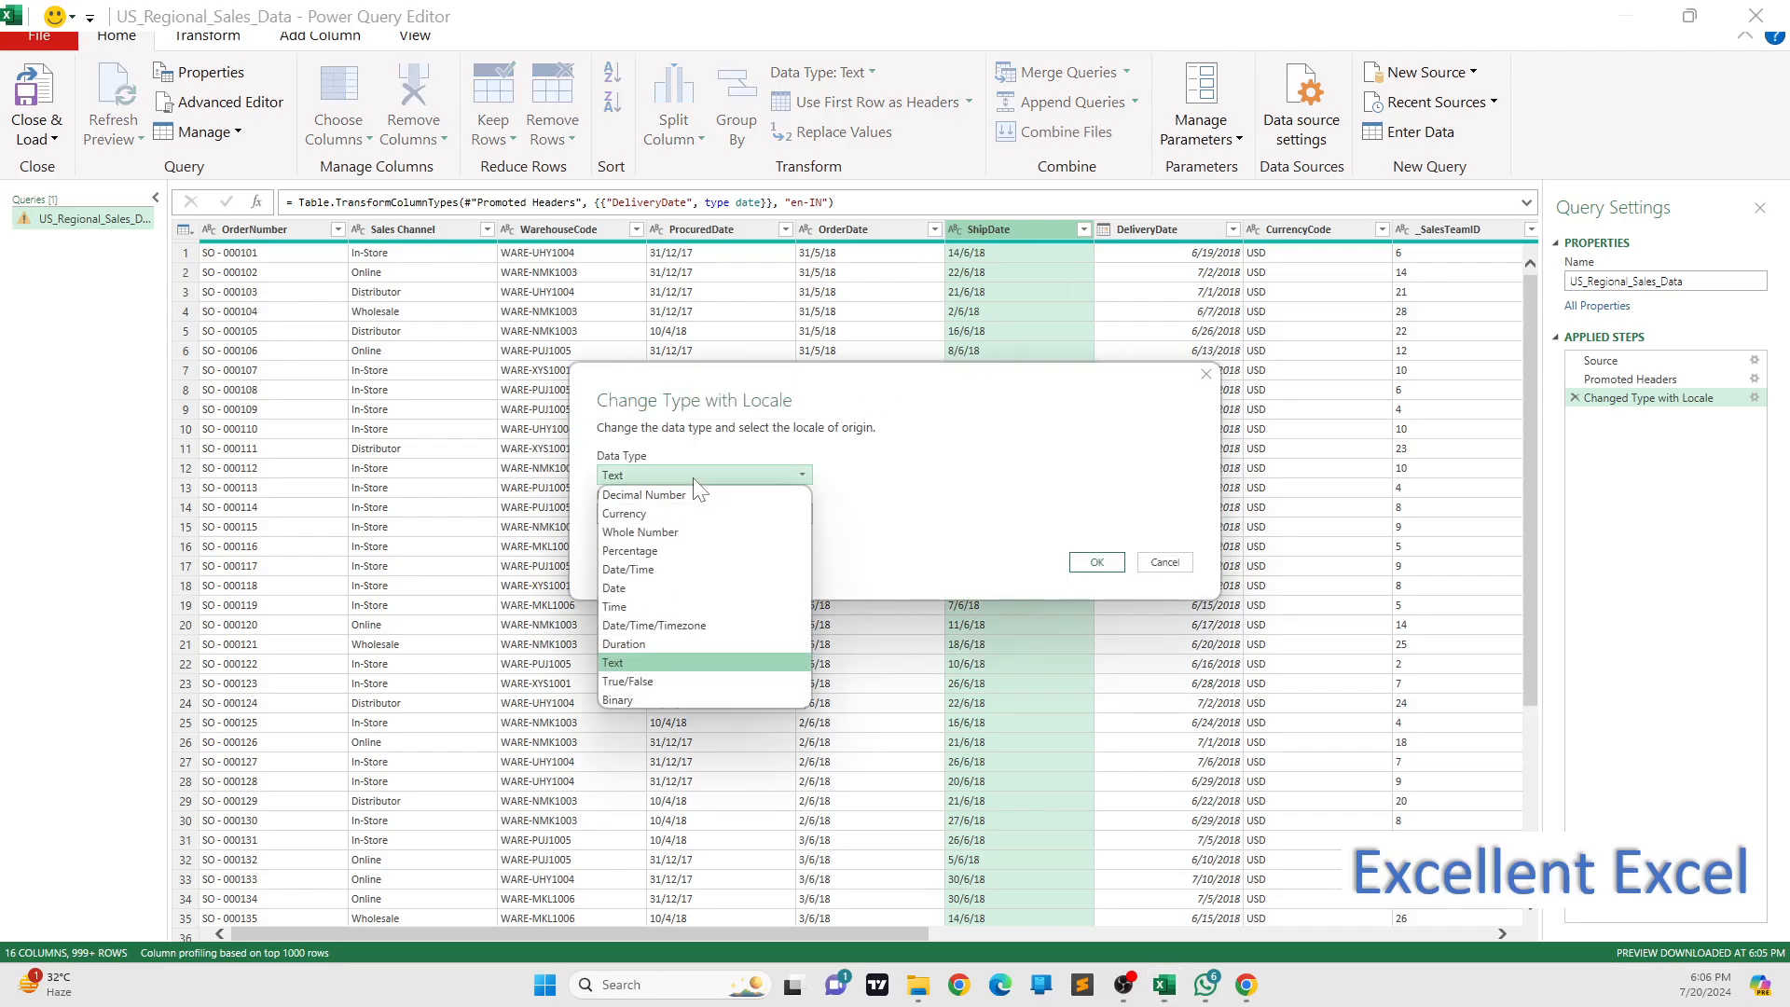
{"action": "left_click", "coordinate": [652, 588]}
{"action": "left_click", "coordinate": [790, 514]}
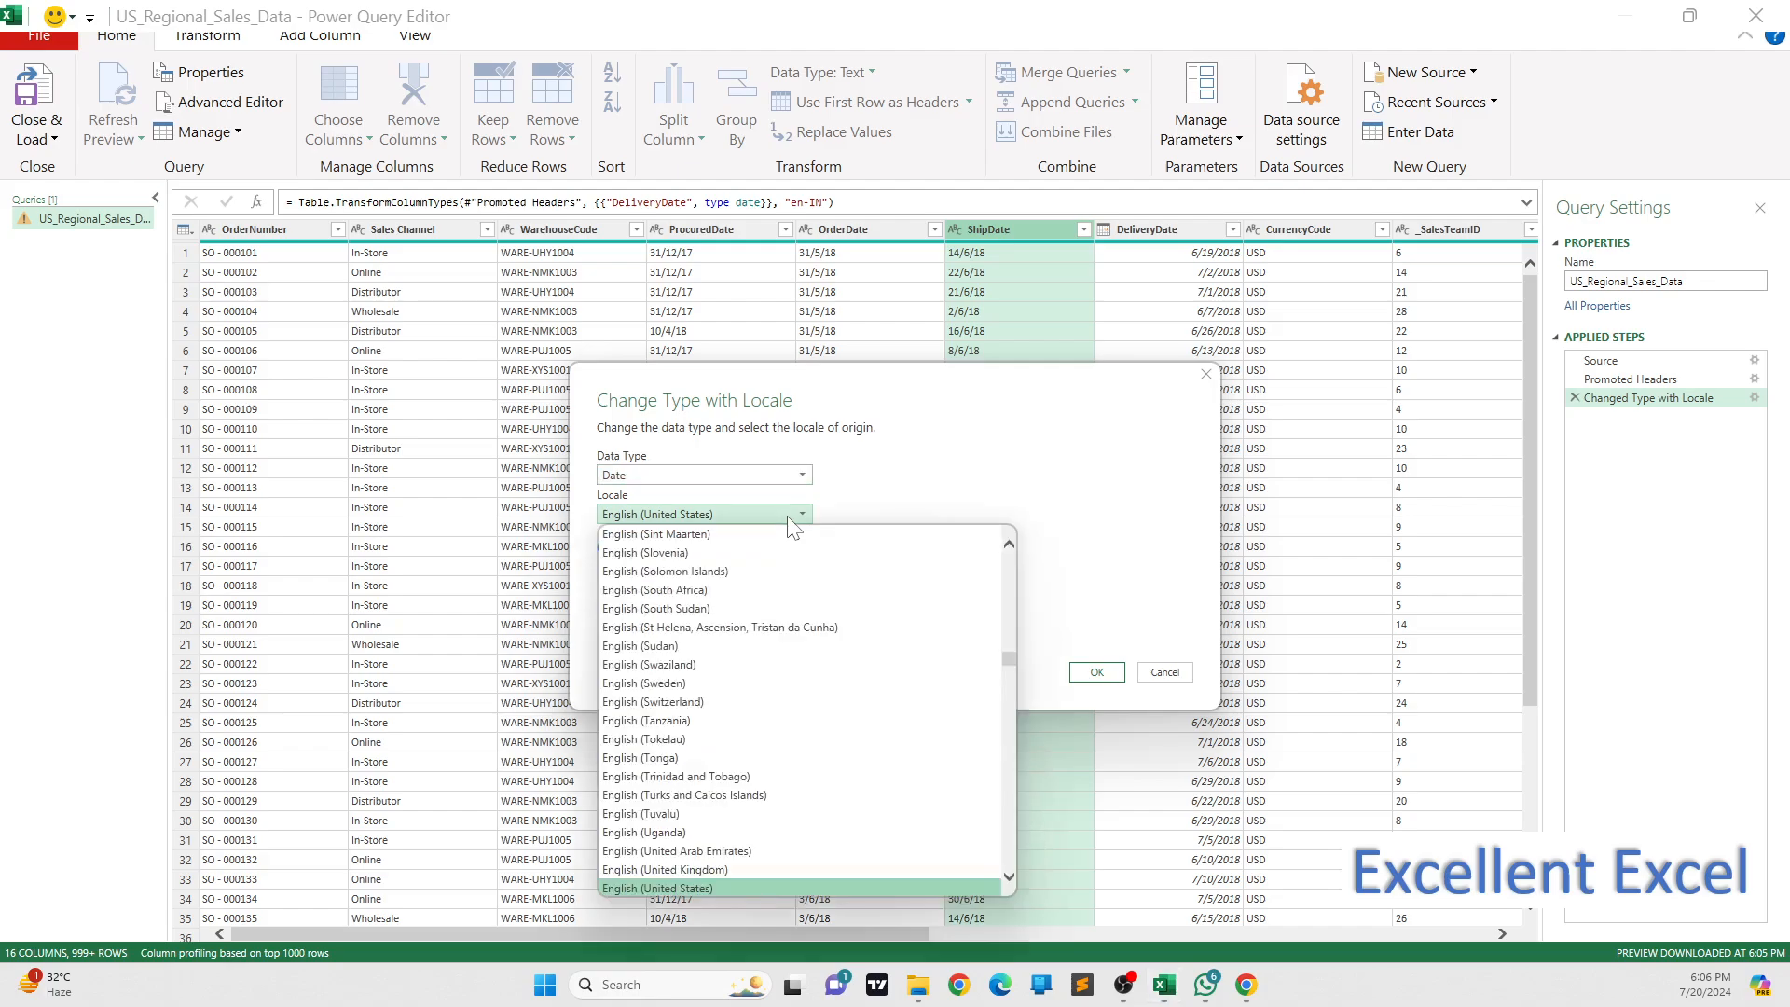
{"action": "scroll", "coordinate": [746, 680], "scroll_direction": "up", "scroll_amount": 5}
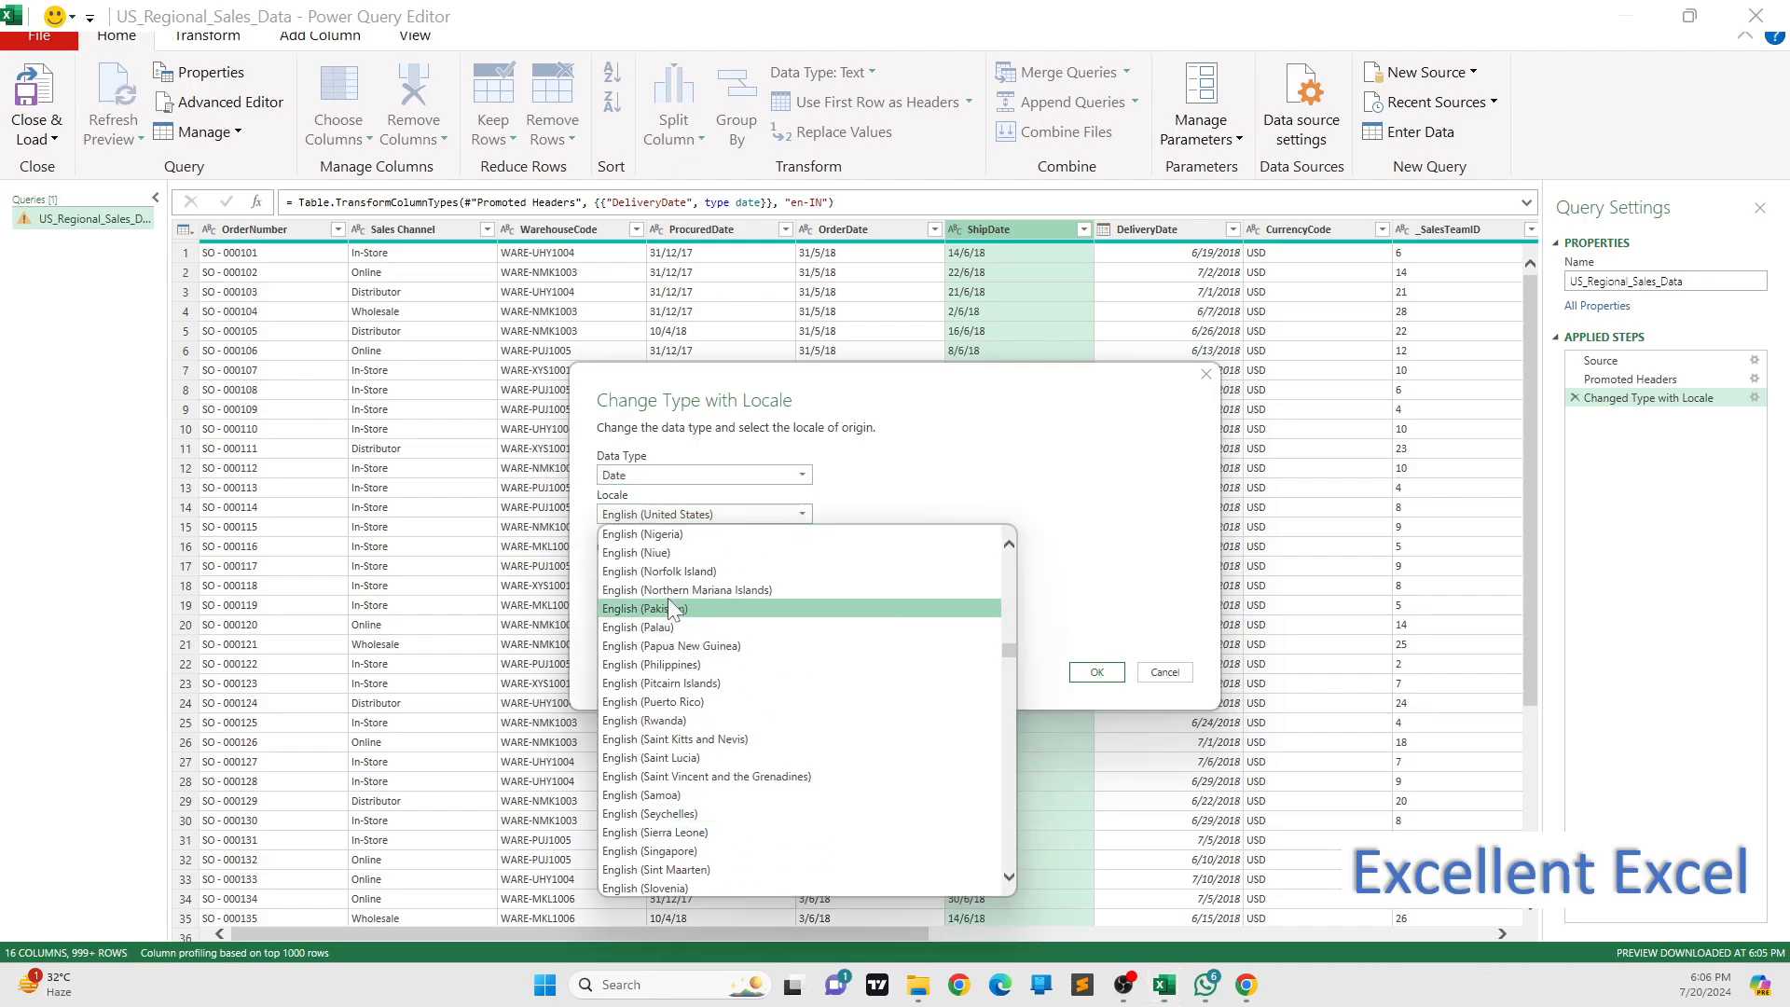
{"action": "scroll", "coordinate": [679, 644], "scroll_direction": "up", "scroll_amount": 3}
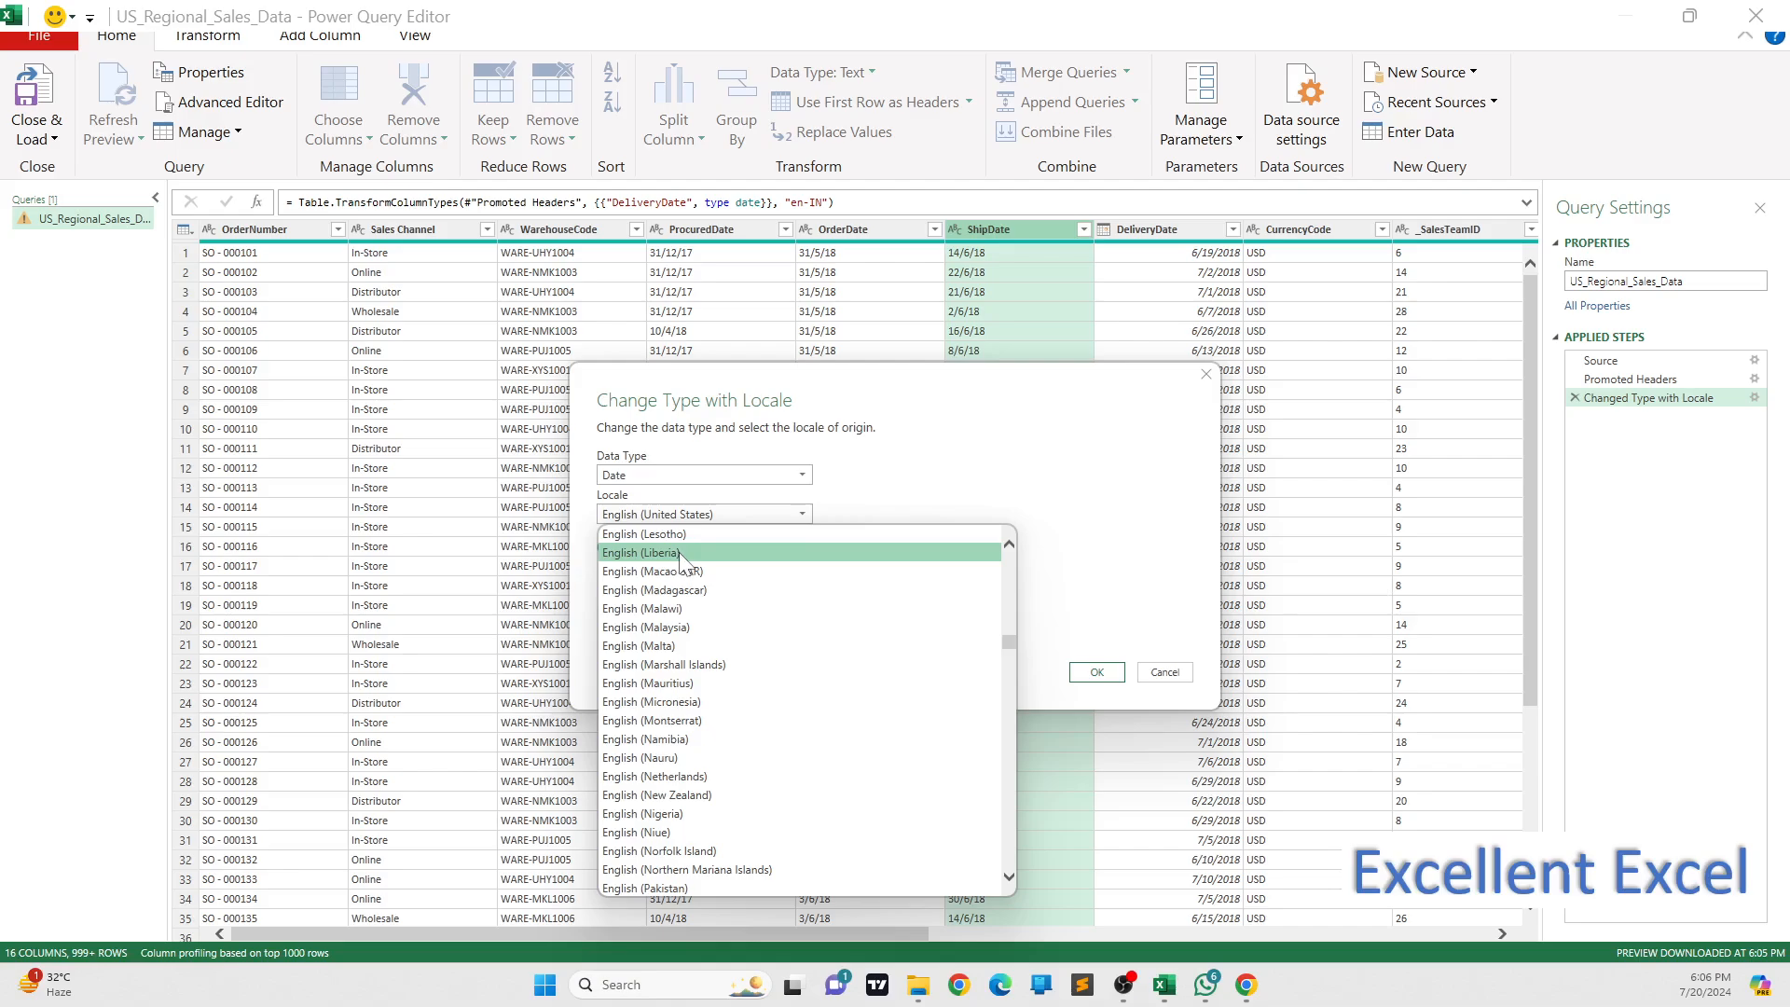
{"action": "scroll", "coordinate": [671, 551], "scroll_direction": "up", "scroll_amount": 6}
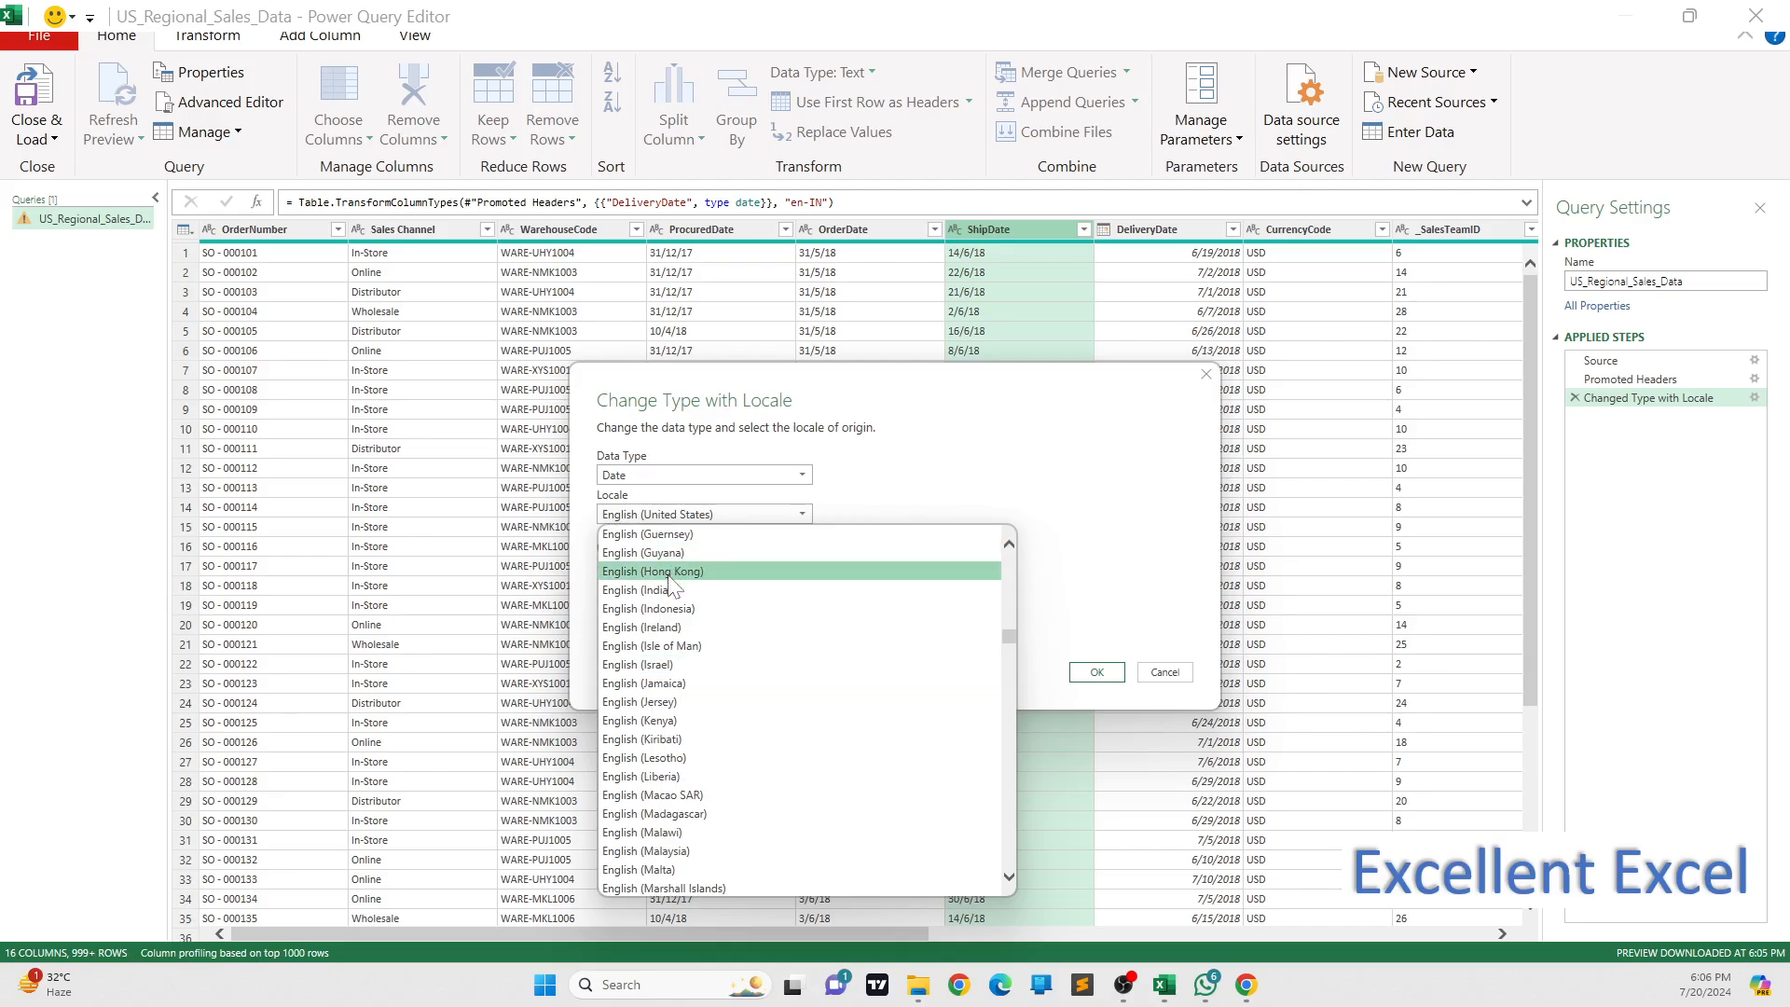
{"action": "left_click", "coordinate": [652, 590]}
{"action": "left_click", "coordinate": [1086, 673]}
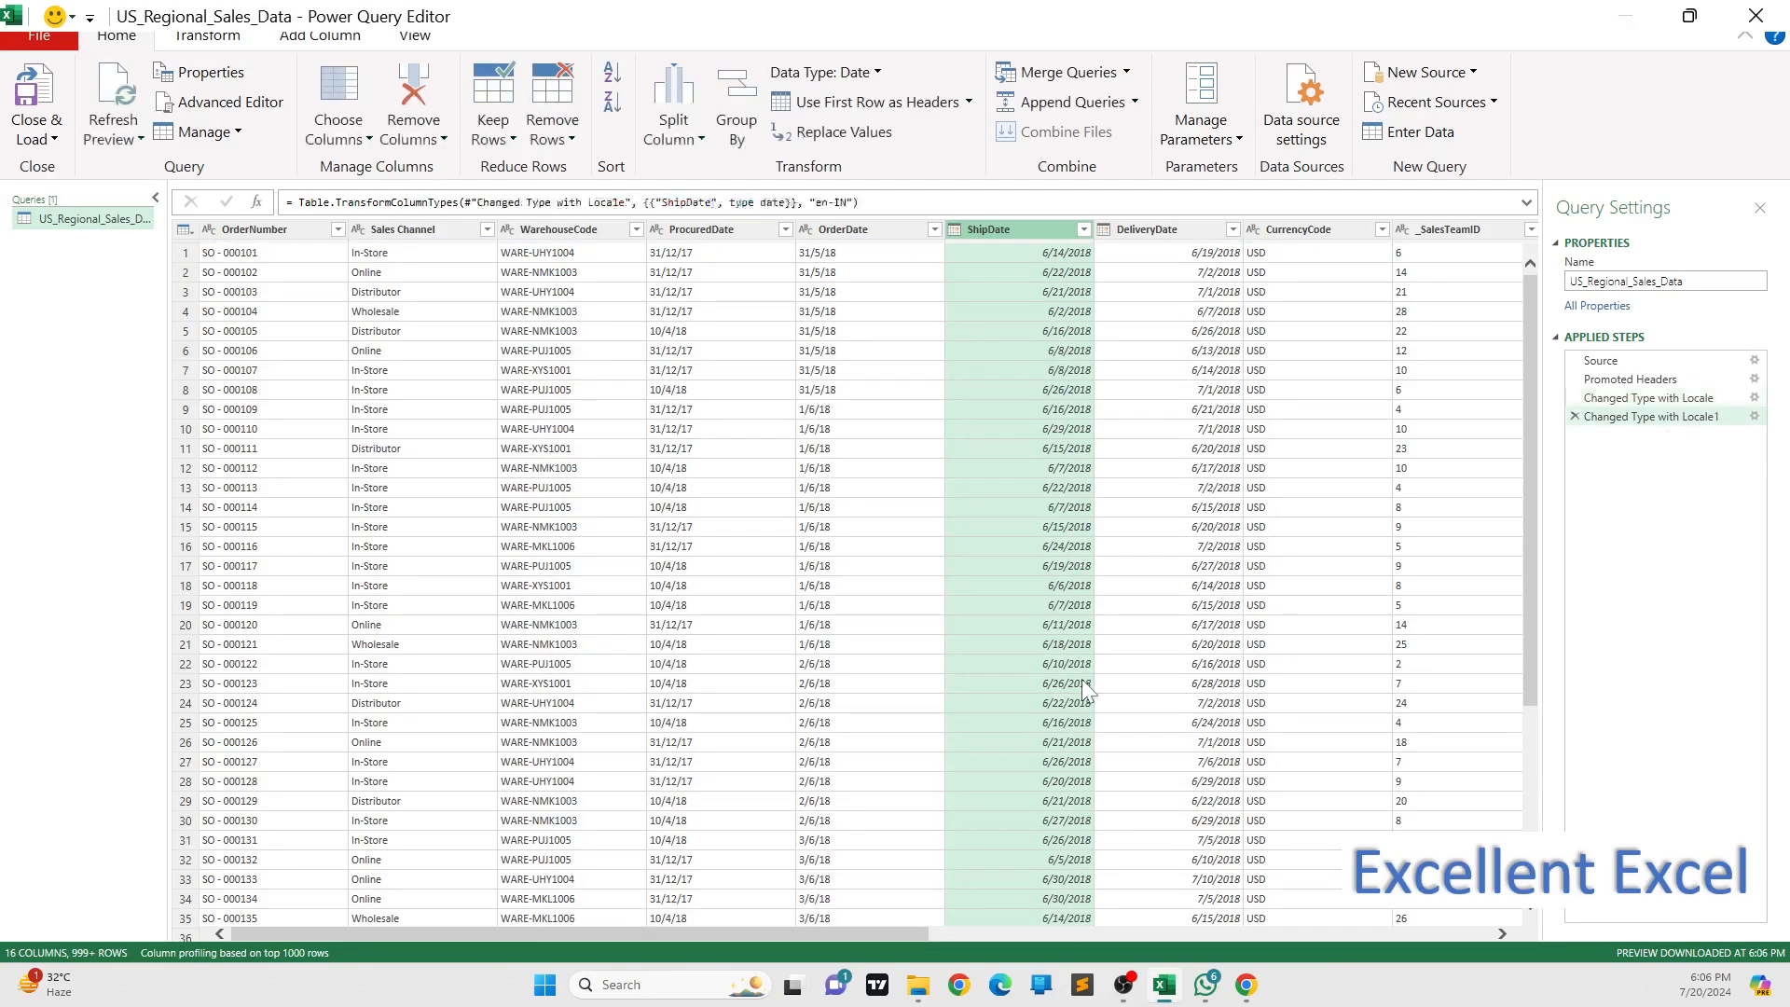
- Change the OrderDate column's type to Date using the English (India) locale
{"action": "left_click", "coordinate": [805, 231]}
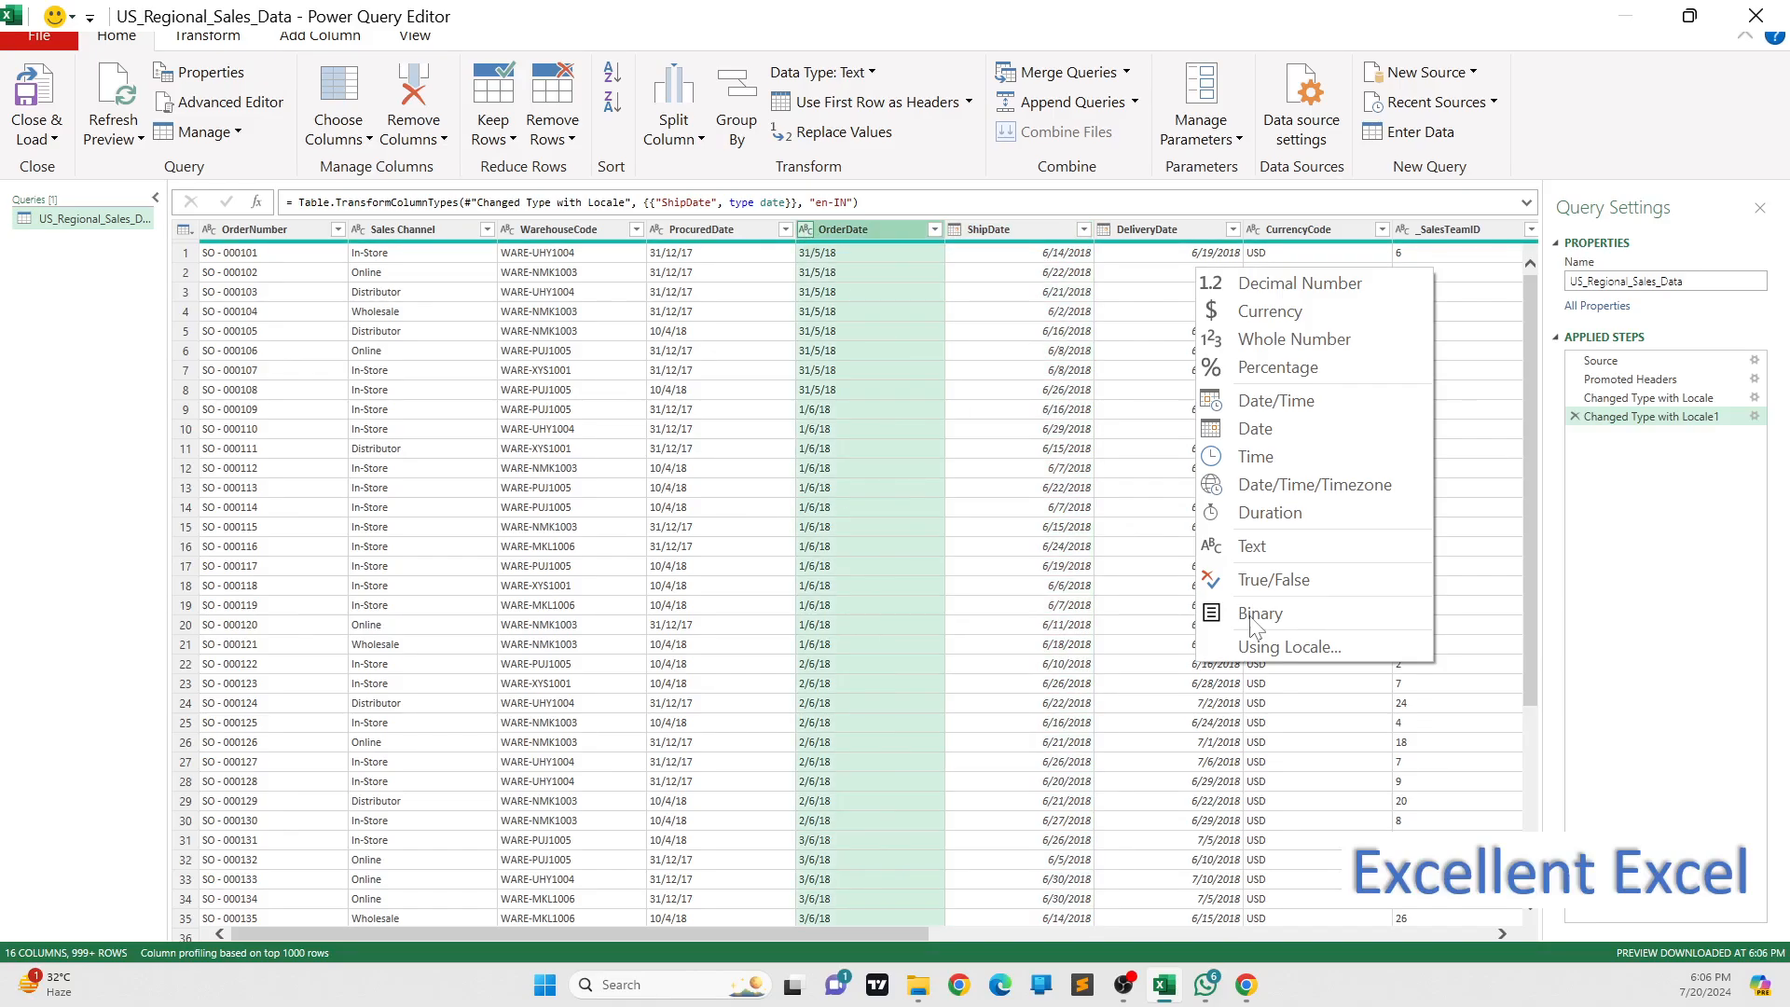
{"action": "left_click", "coordinate": [1266, 648]}
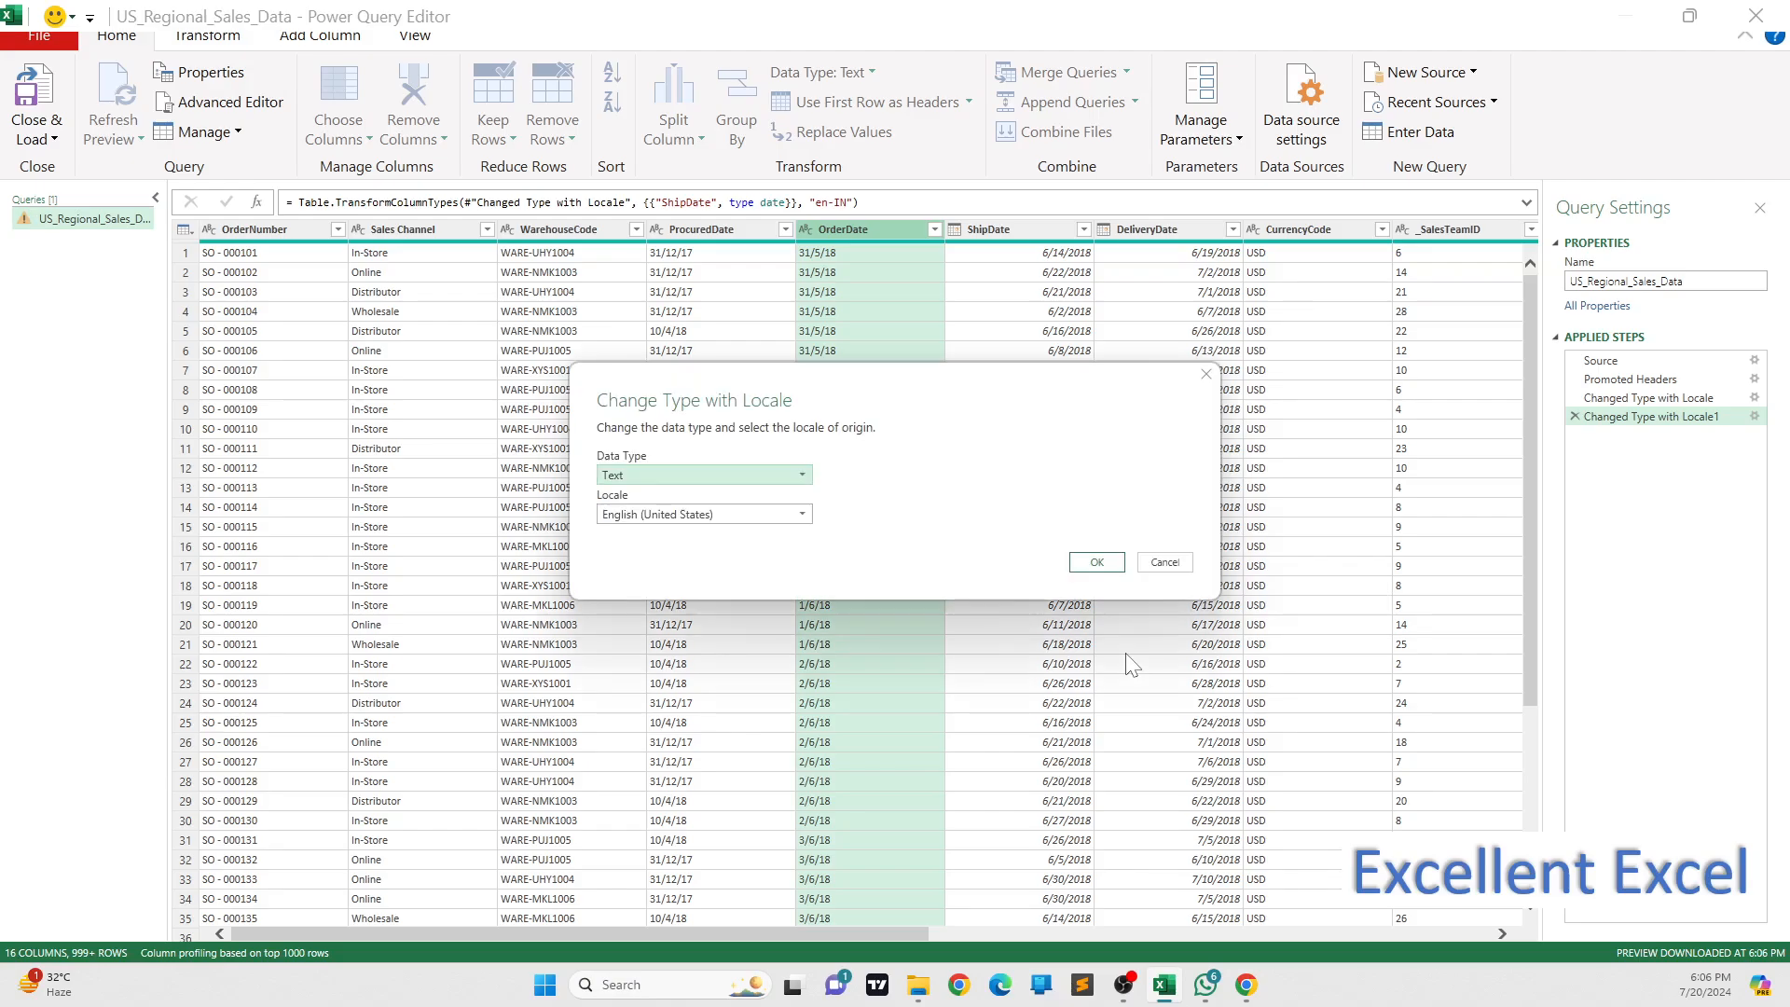
{"action": "left_click", "coordinate": [725, 477]}
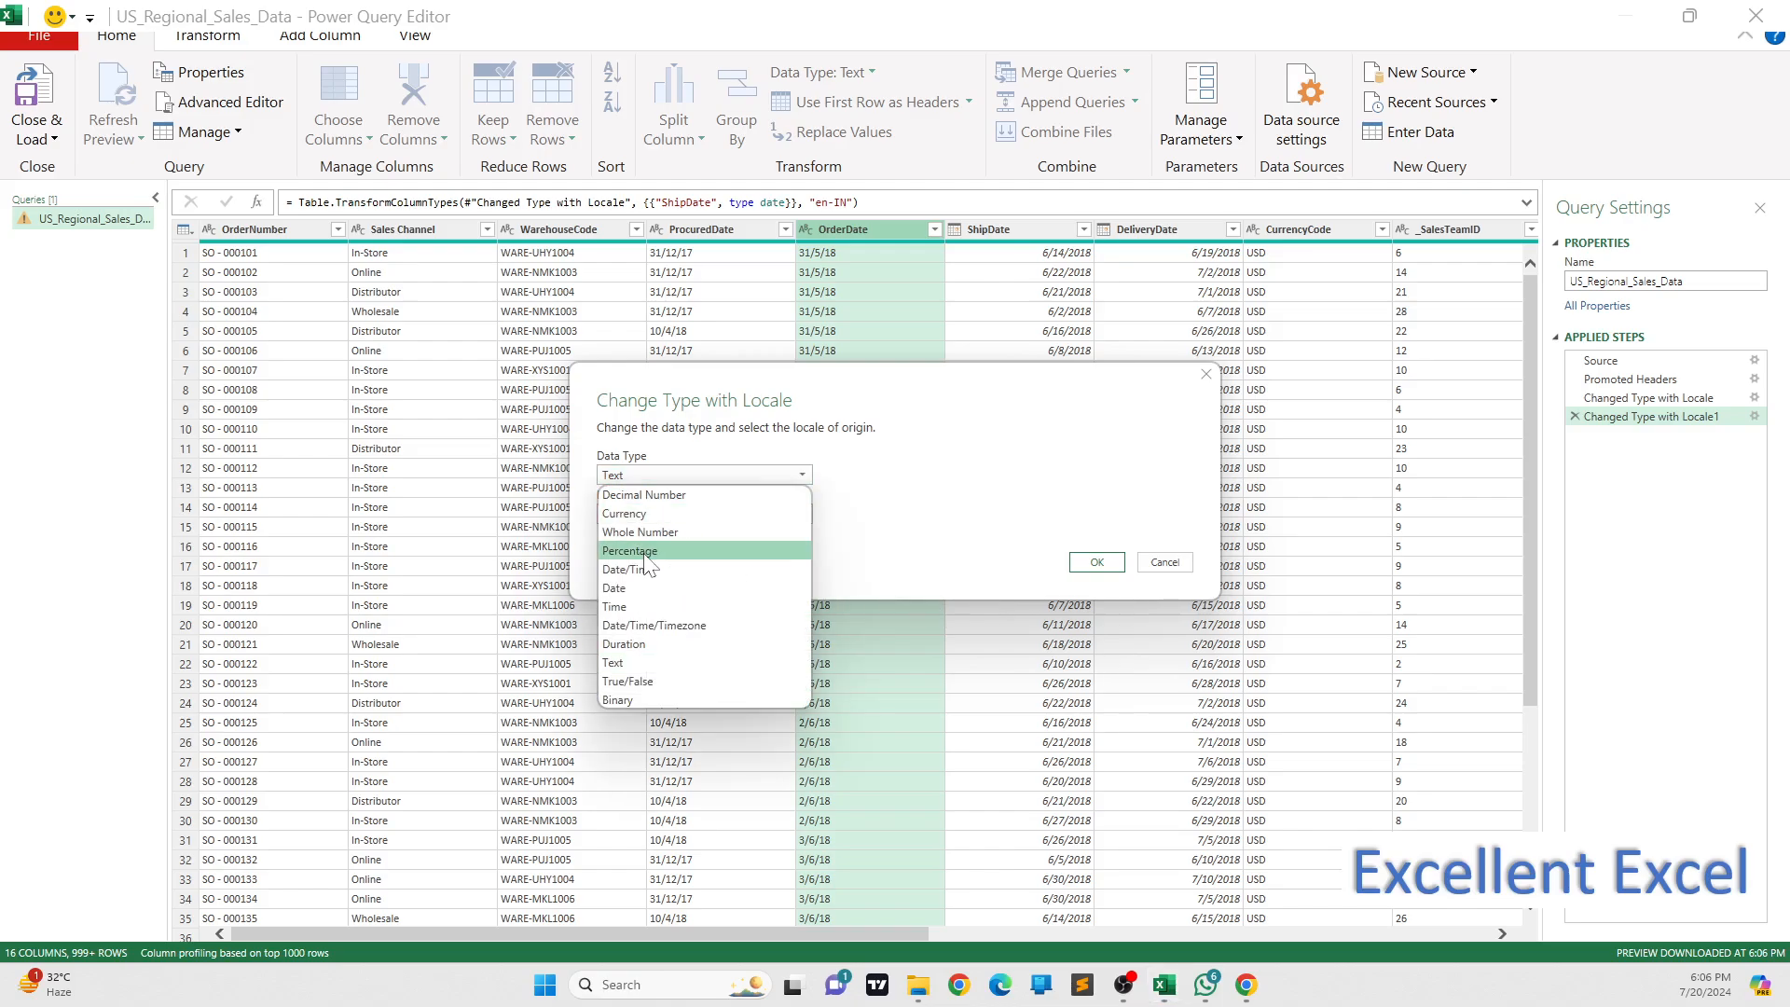
{"action": "left_click", "coordinate": [628, 581]}
{"action": "left_click", "coordinate": [697, 518]}
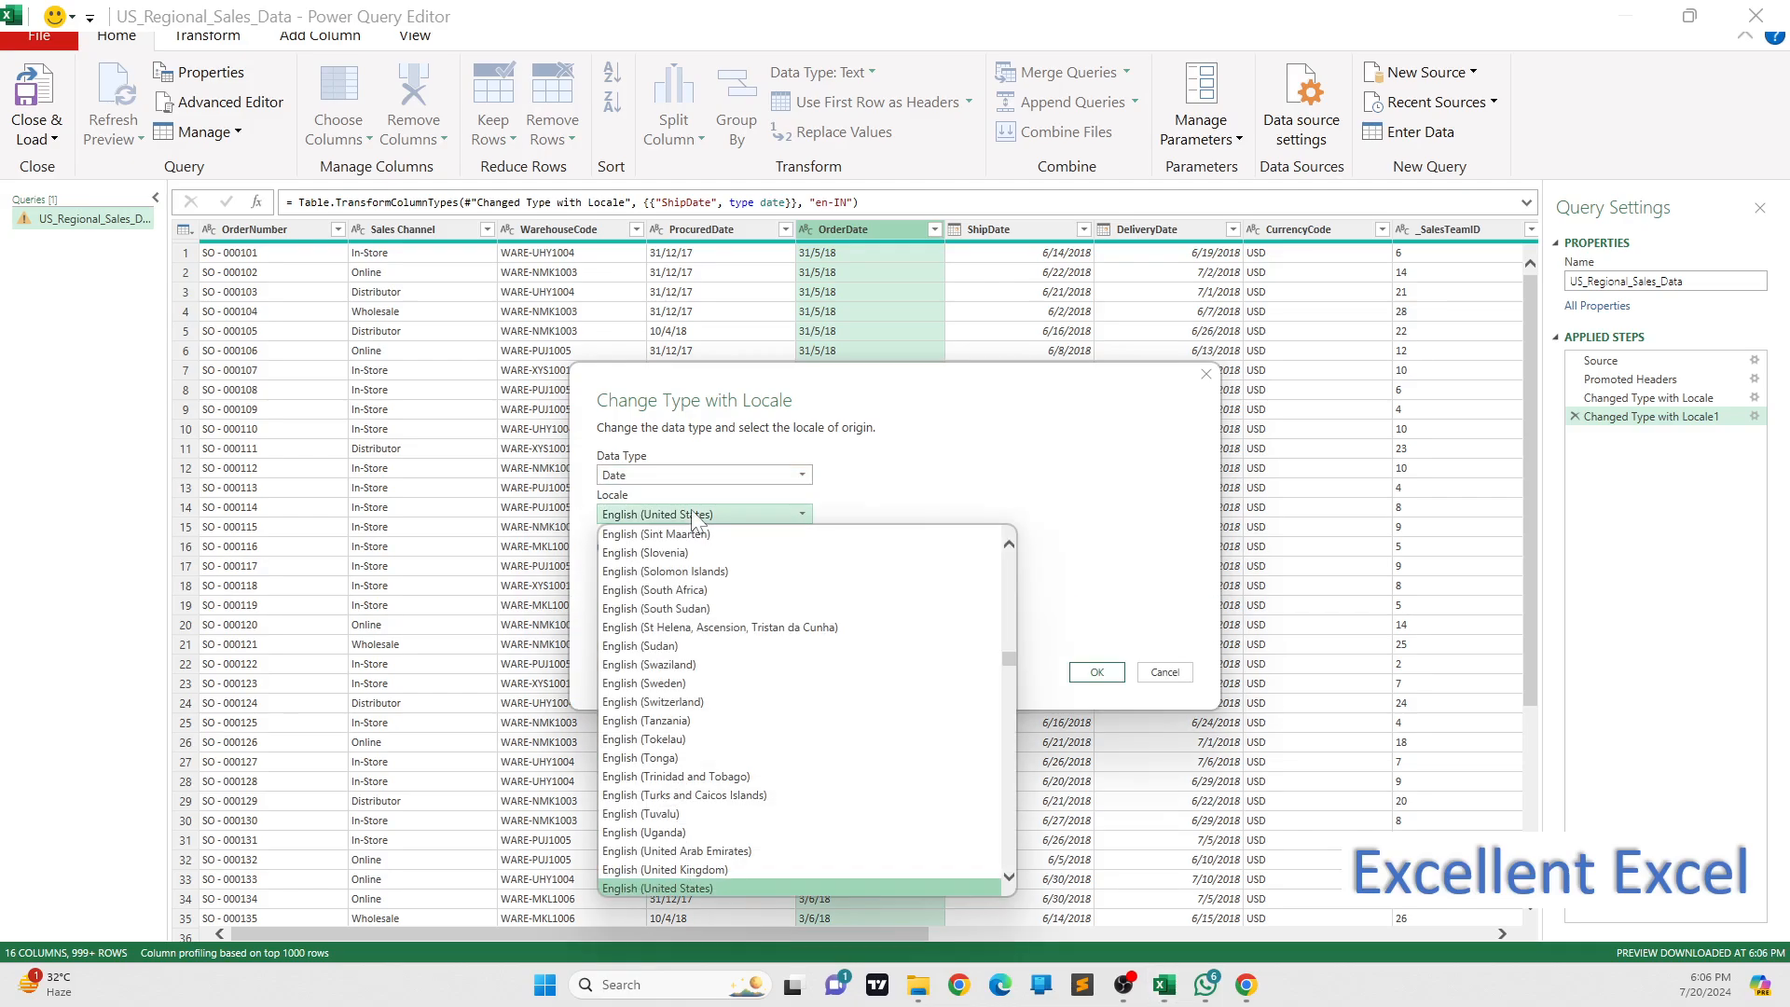
{"action": "scroll", "coordinate": [689, 652], "scroll_direction": "up", "scroll_amount": 14}
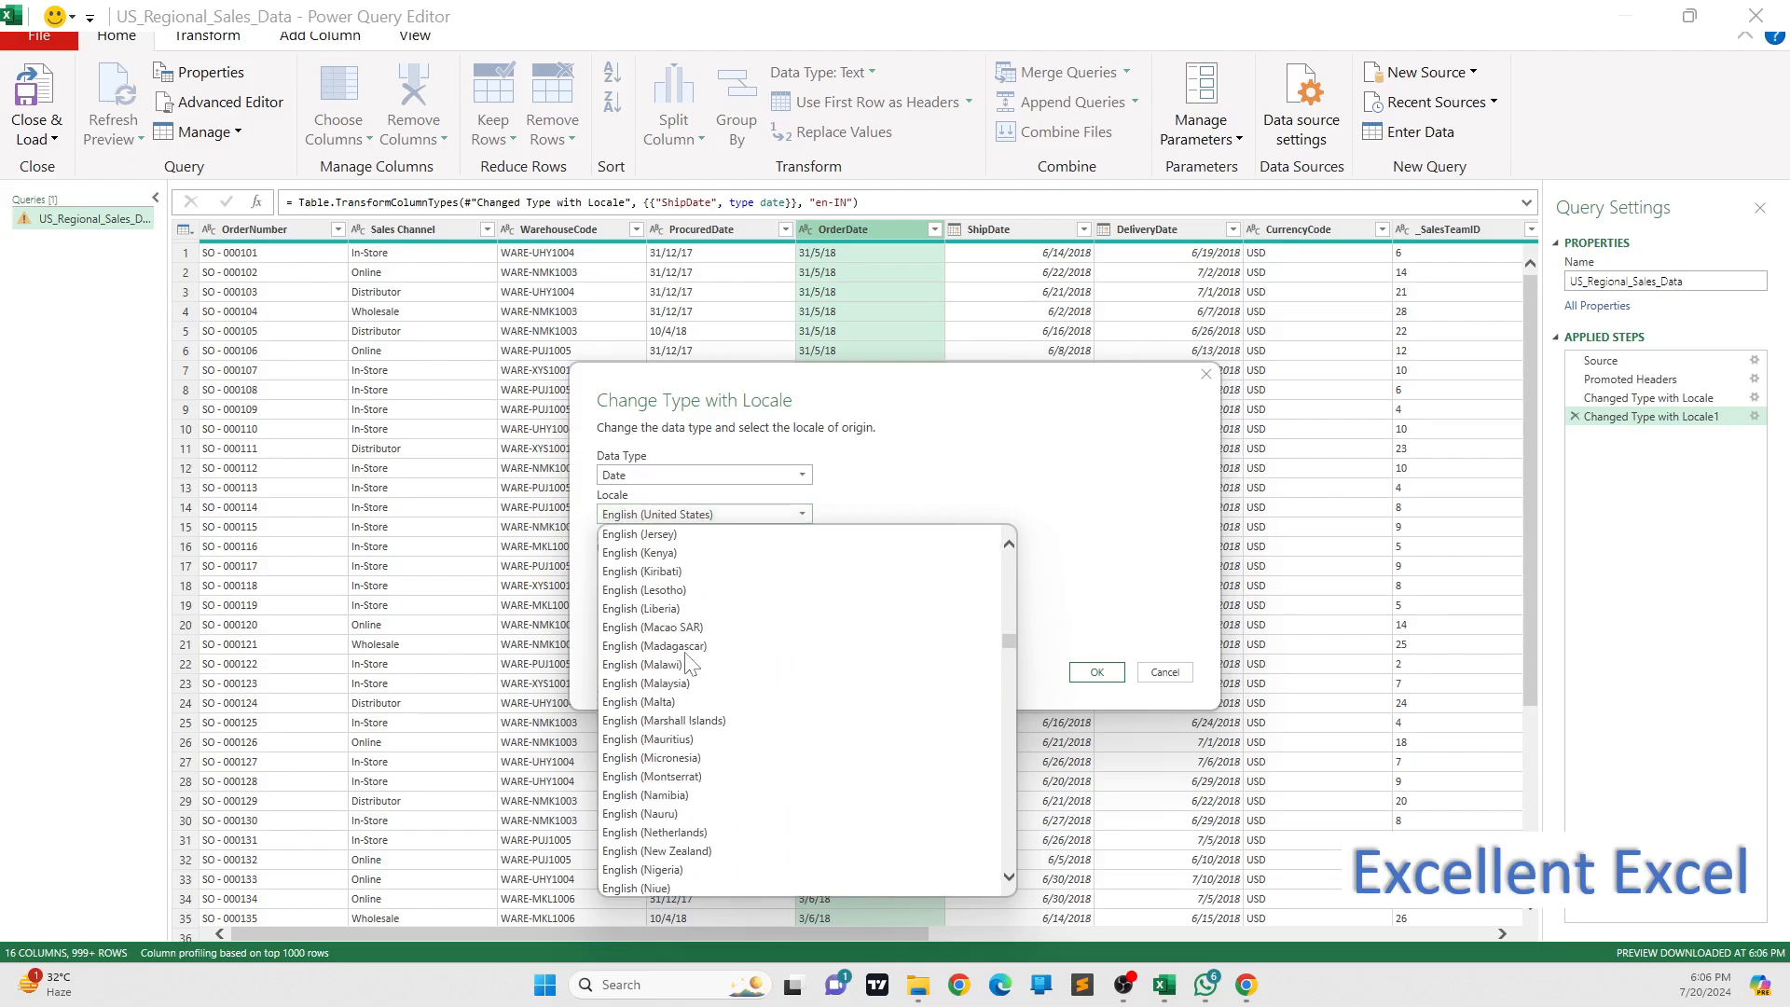
{"action": "left_click", "coordinate": [641, 591]}
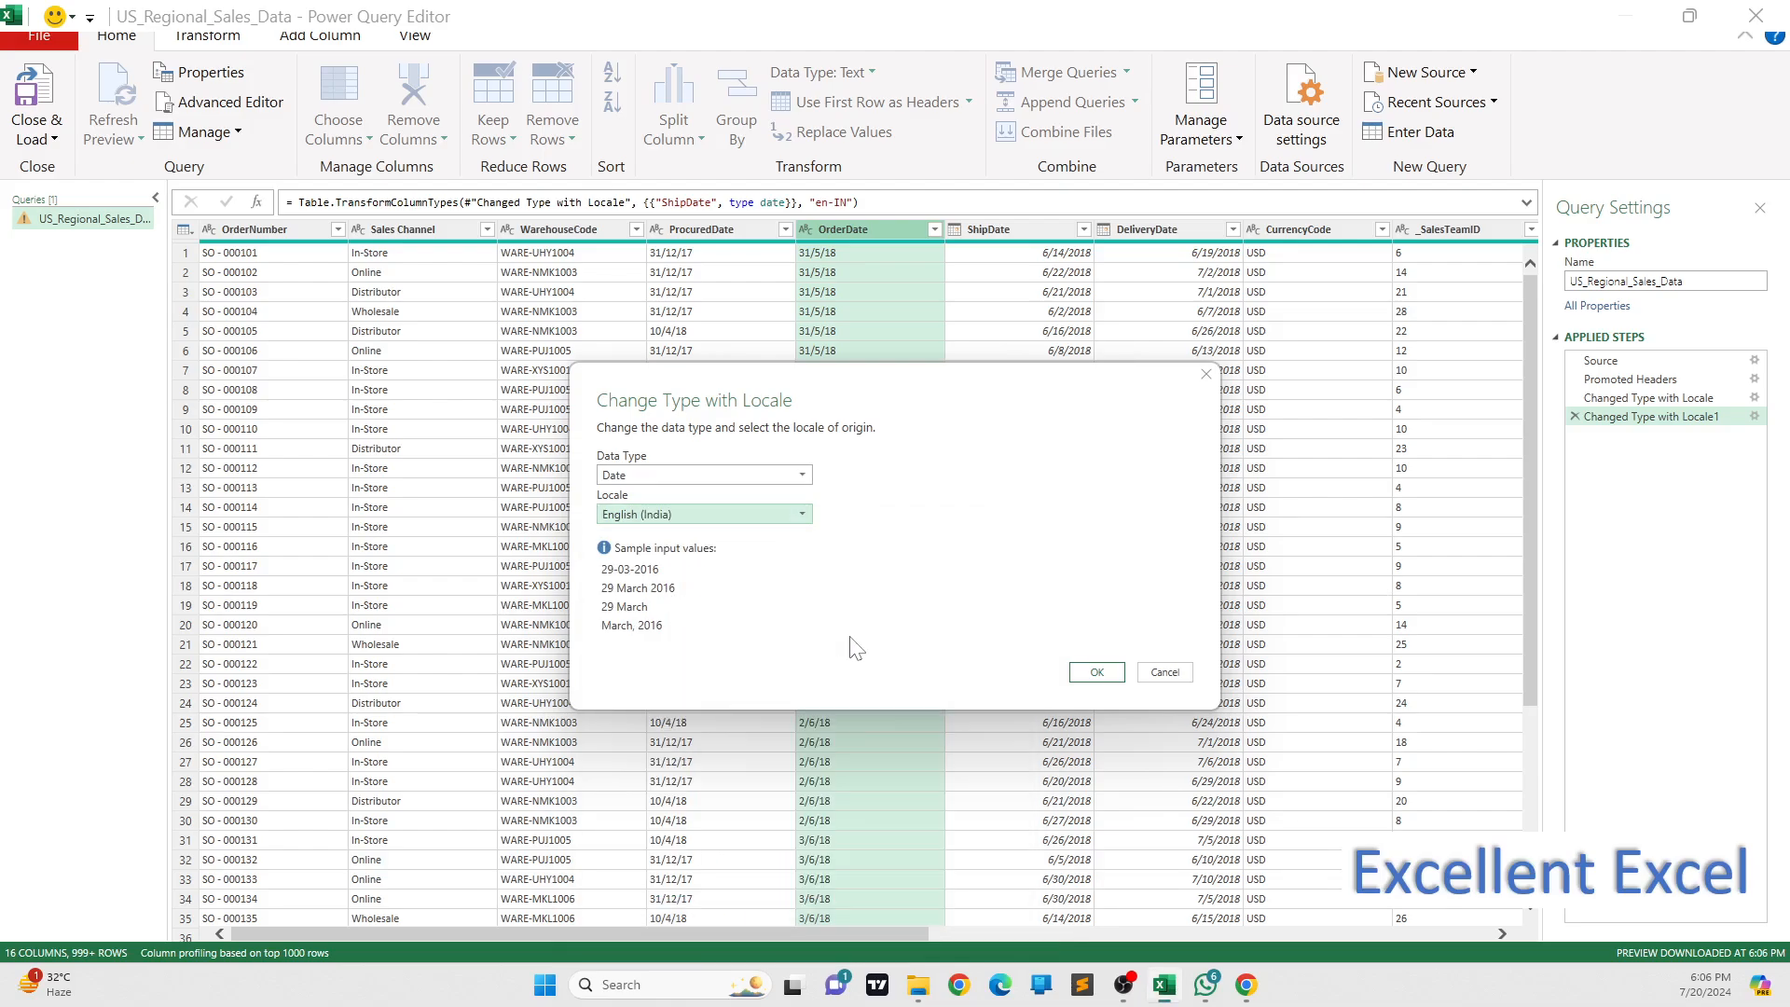
{"action": "left_click", "coordinate": [1096, 672]}
- Change the ProcuredDate column's type to Date using the English (India) locale
{"action": "left_click", "coordinate": [660, 230]}
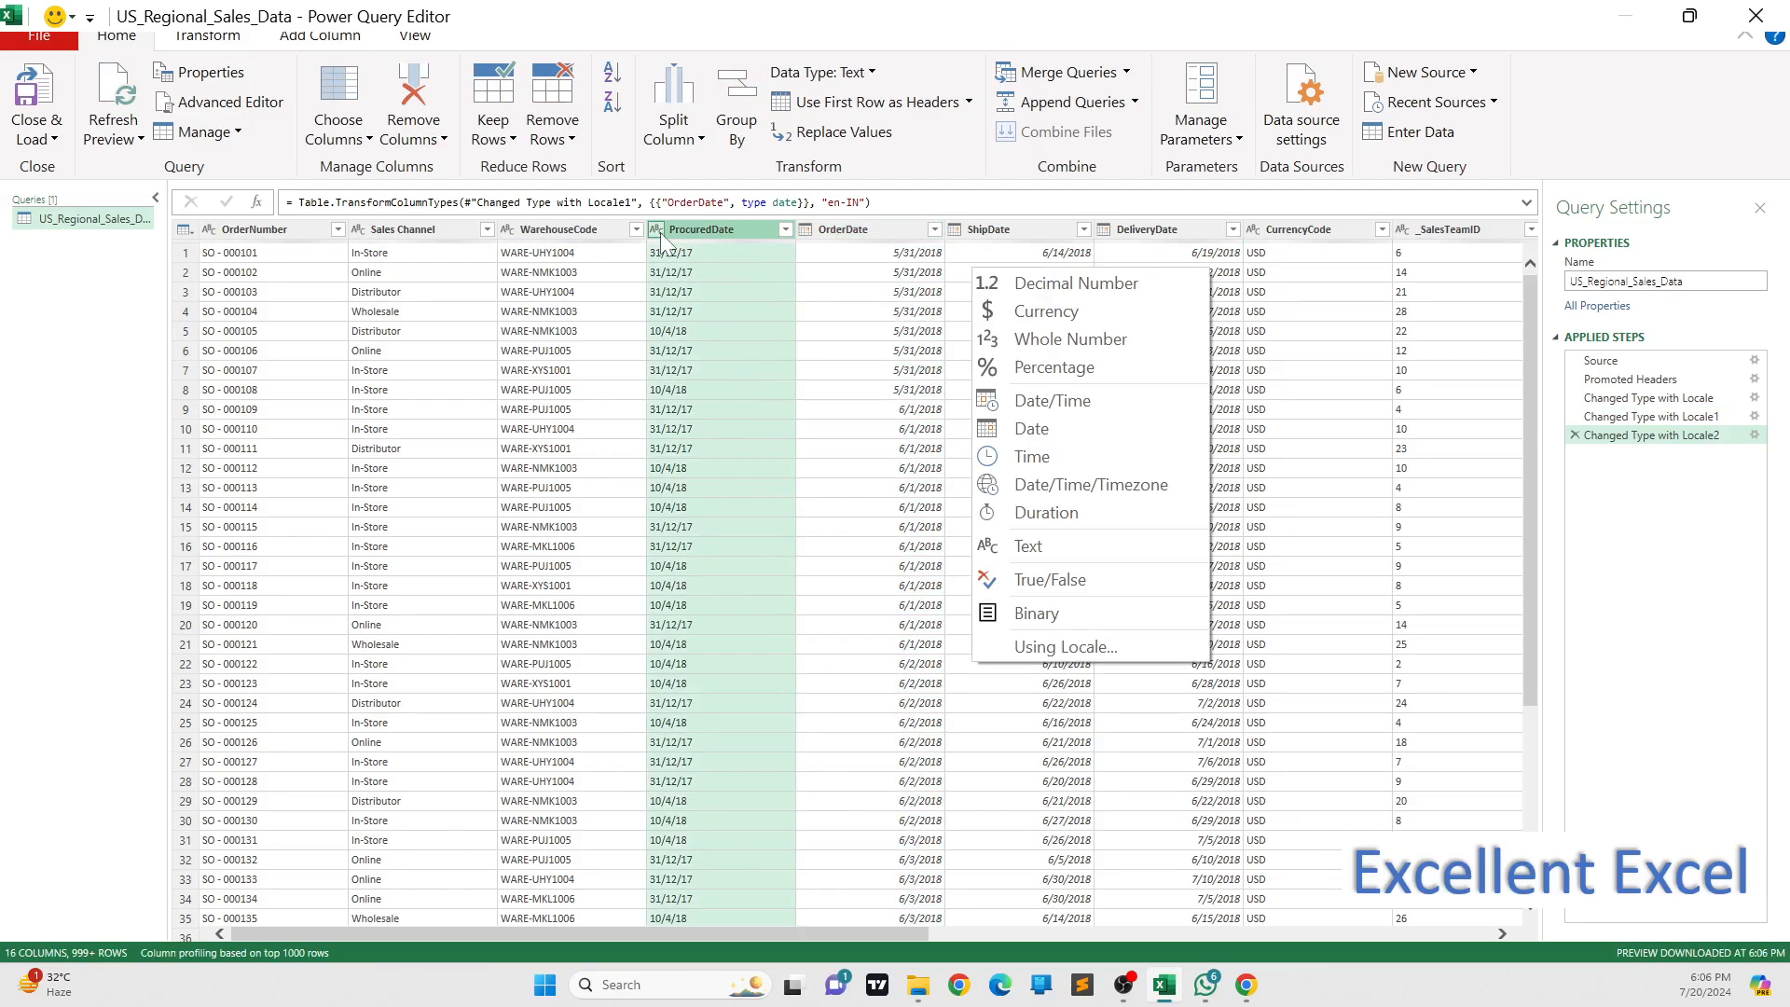
{"action": "left_click", "coordinate": [1048, 647]}
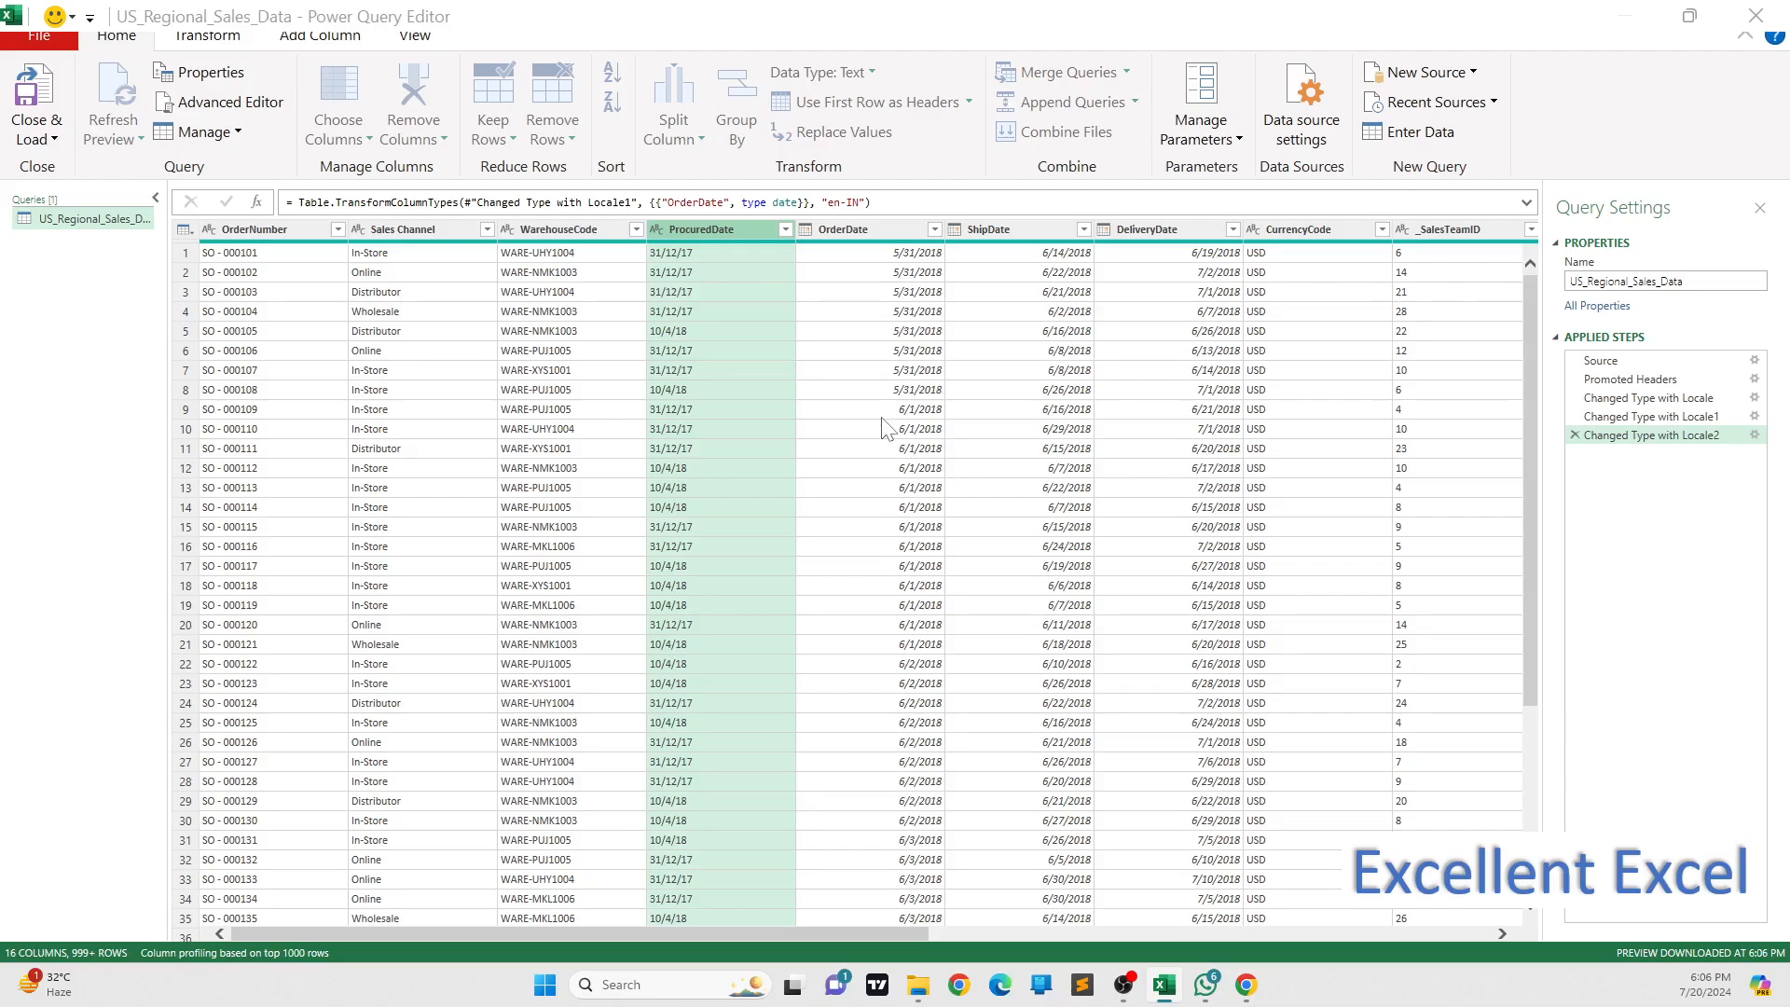
{"action": "left_click", "coordinate": [781, 471]}
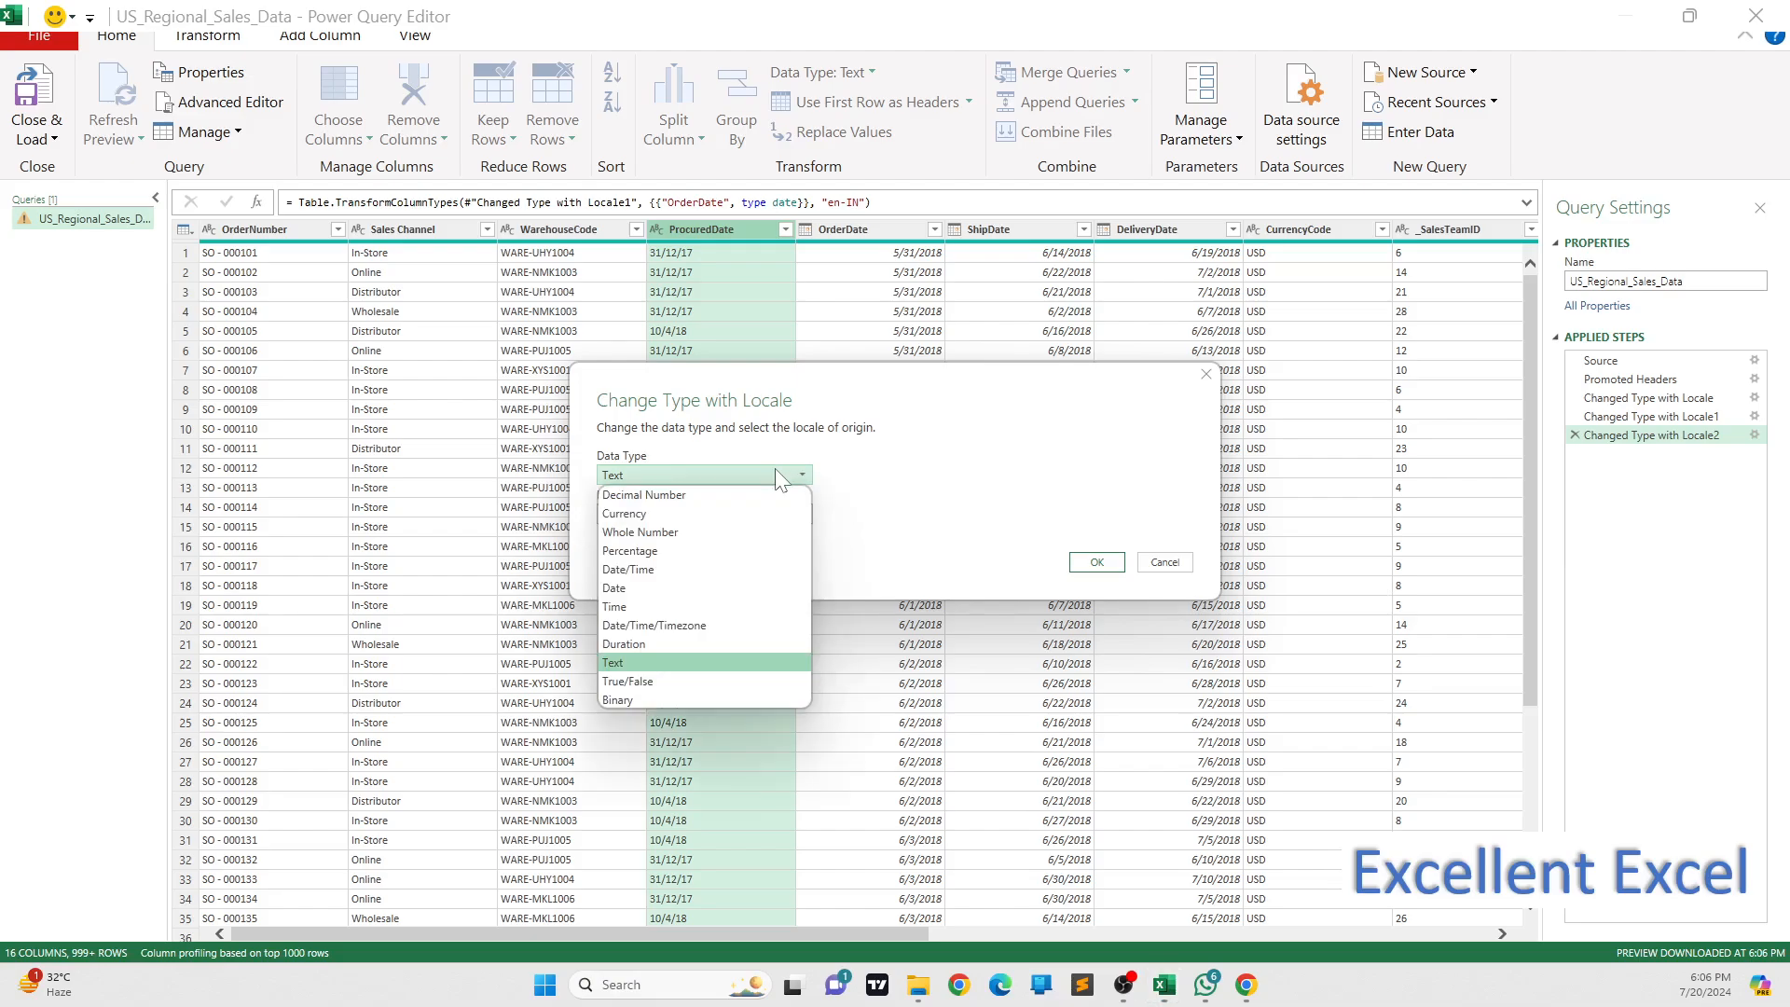
{"action": "left_click", "coordinate": [656, 588]}
{"action": "left_click", "coordinate": [727, 514]}
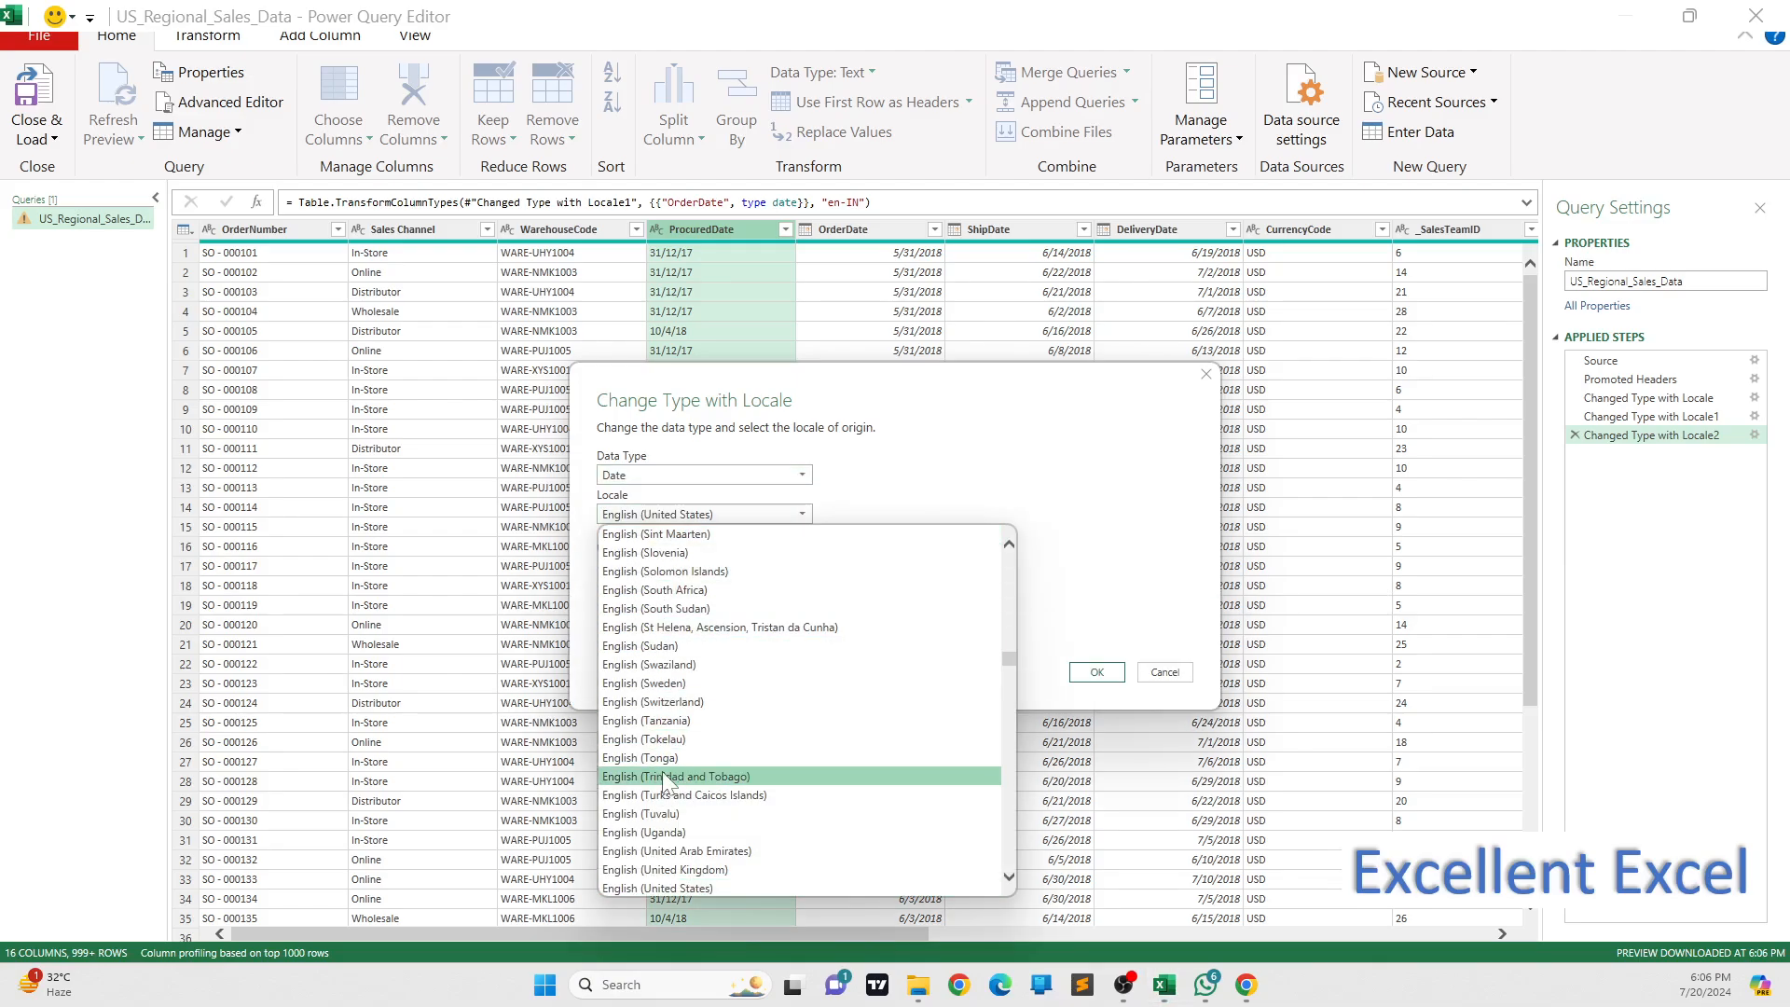
{"action": "scroll", "coordinate": [667, 699], "scroll_direction": "up", "scroll_amount": 14}
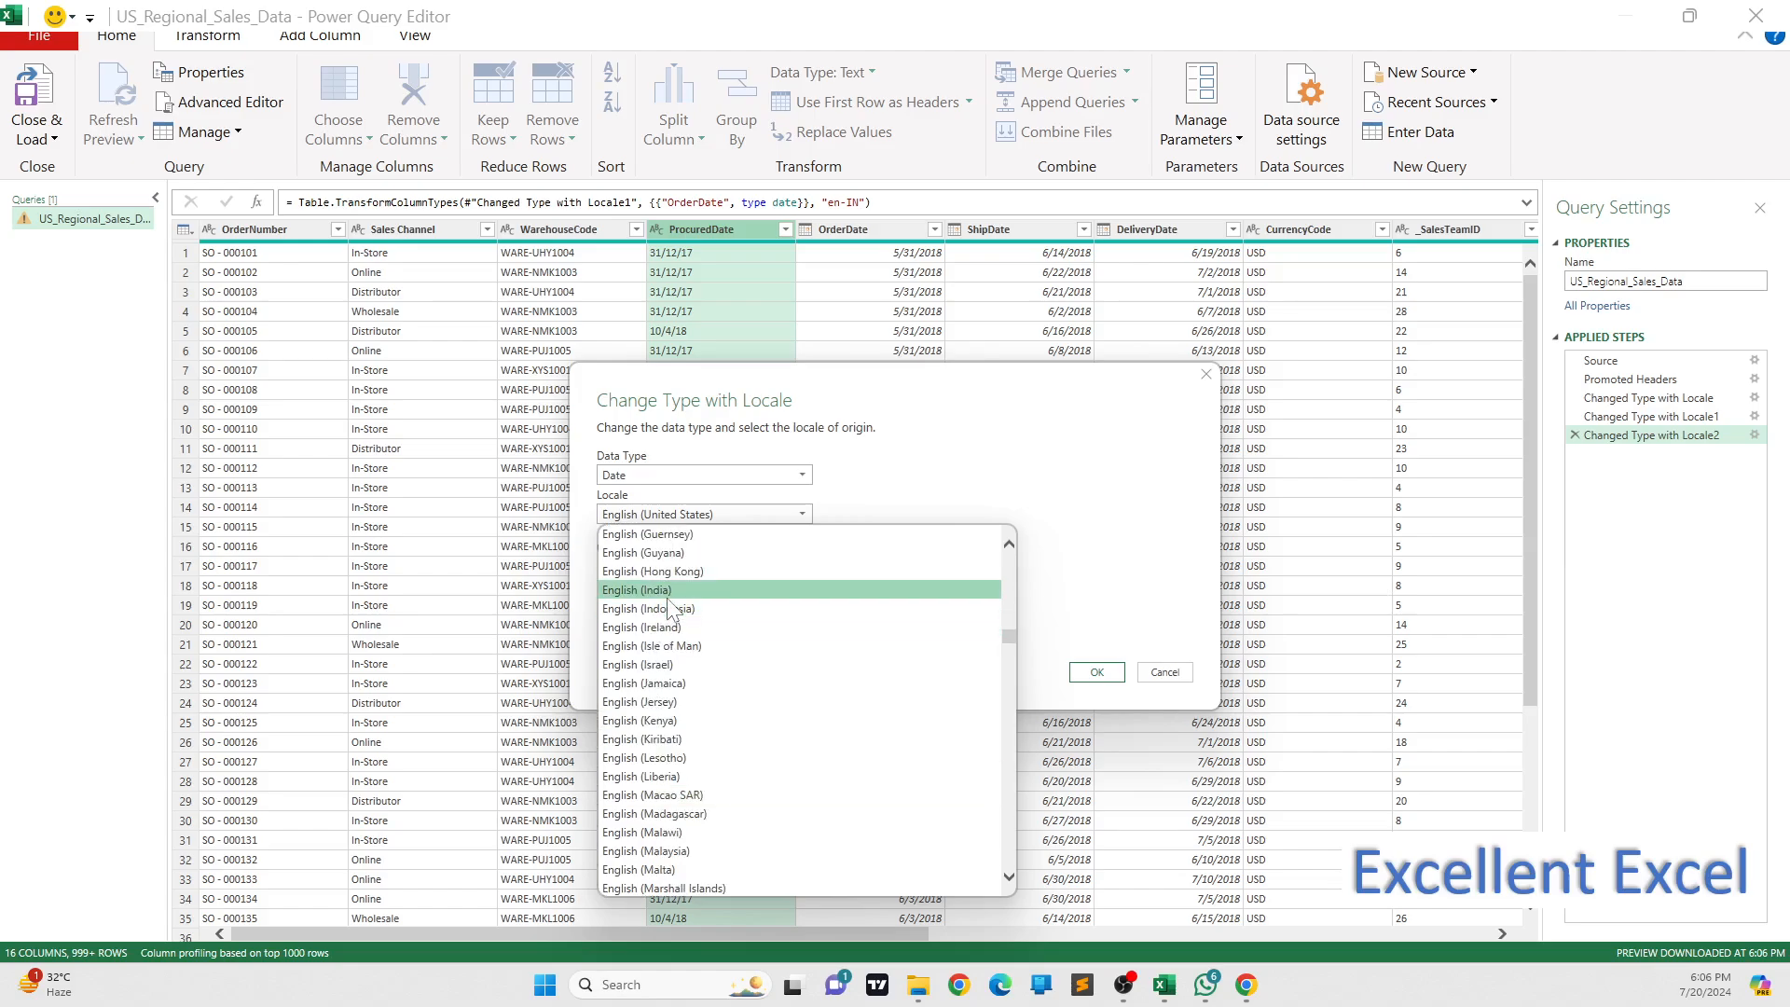
{"action": "left_click", "coordinate": [668, 598]}
{"action": "left_click", "coordinate": [1097, 671]}
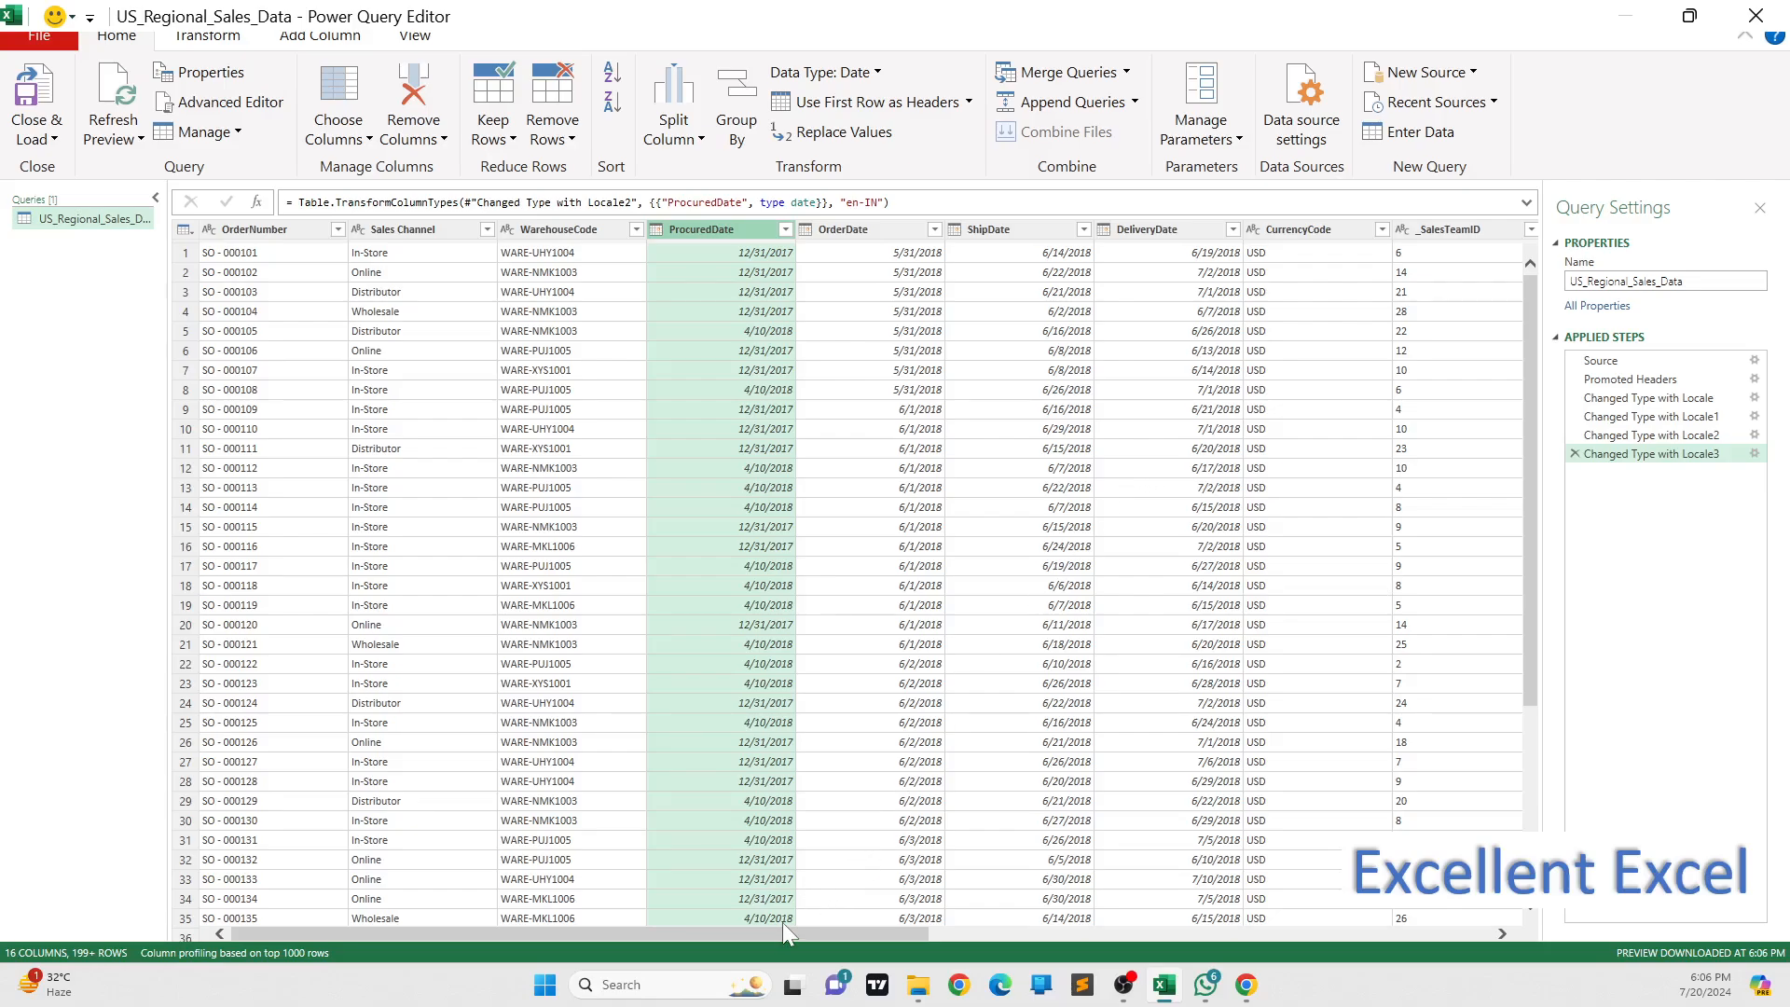
- Set the data type of the _SalesTeamID, _CustomerID, _StoreID and _ProductID columns to Whole Number
{"action": "left_click_drag", "start_coordinate": [770, 932], "coordinate": [1040, 1005]}
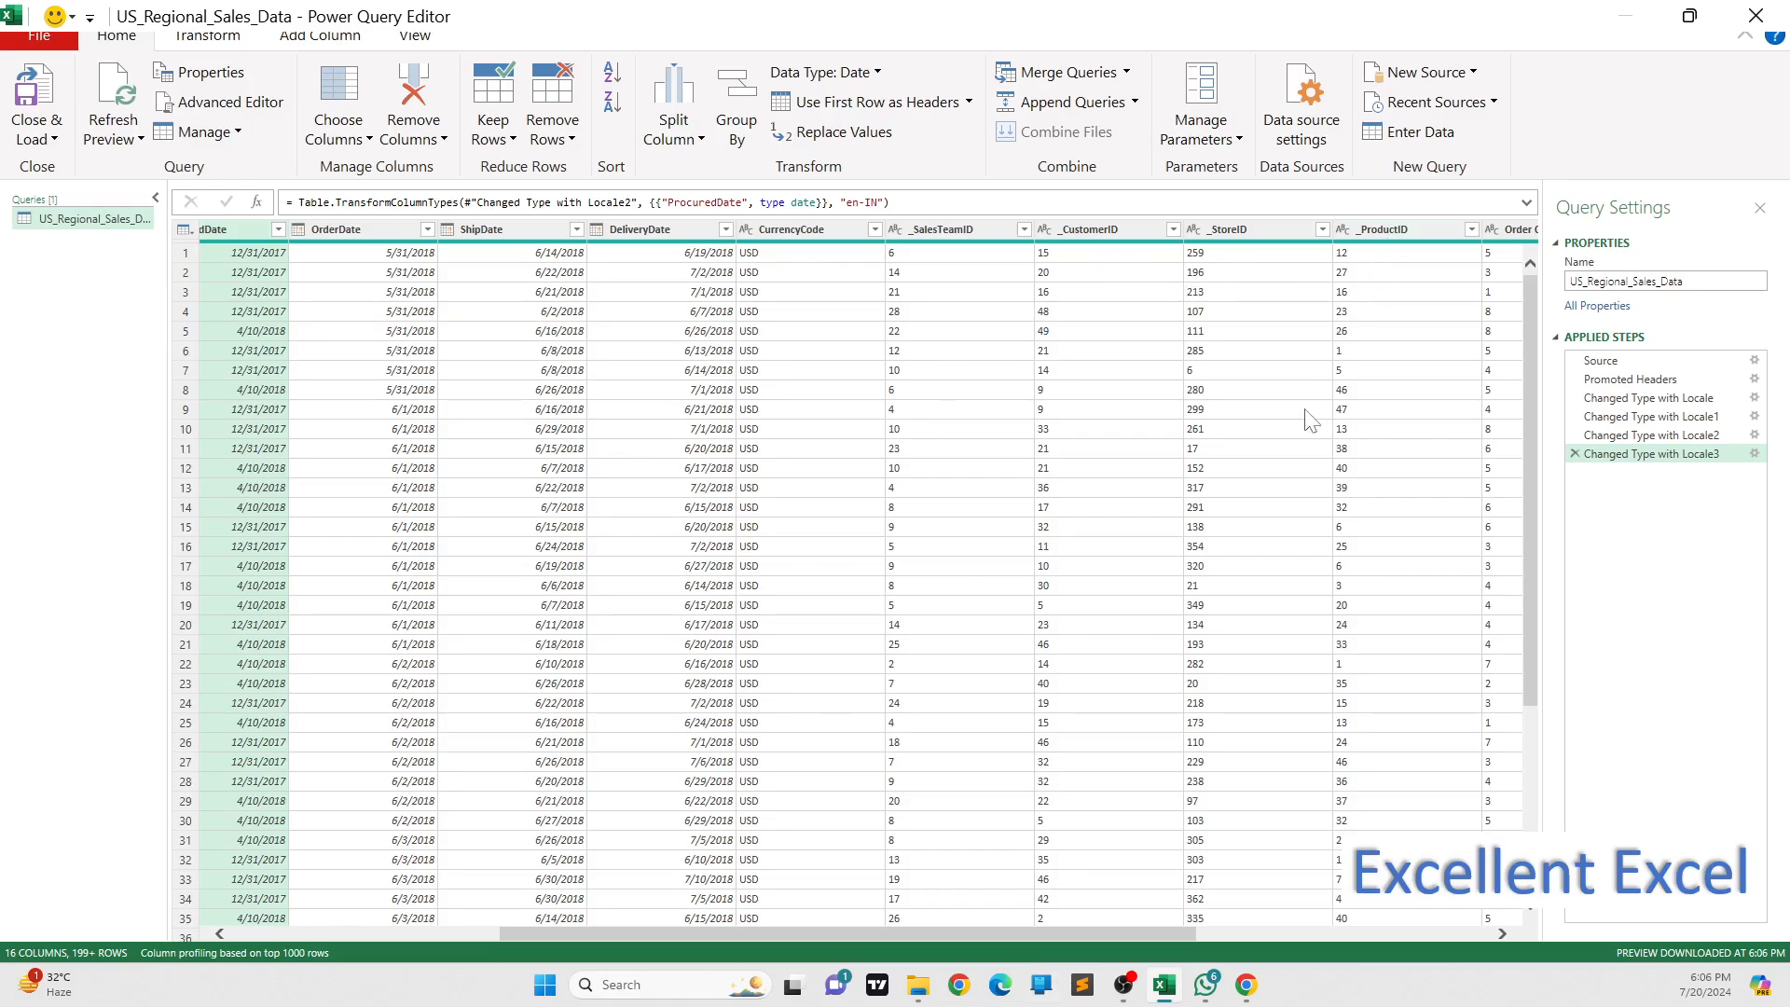
{"action": "left_click", "coordinate": [897, 230]}
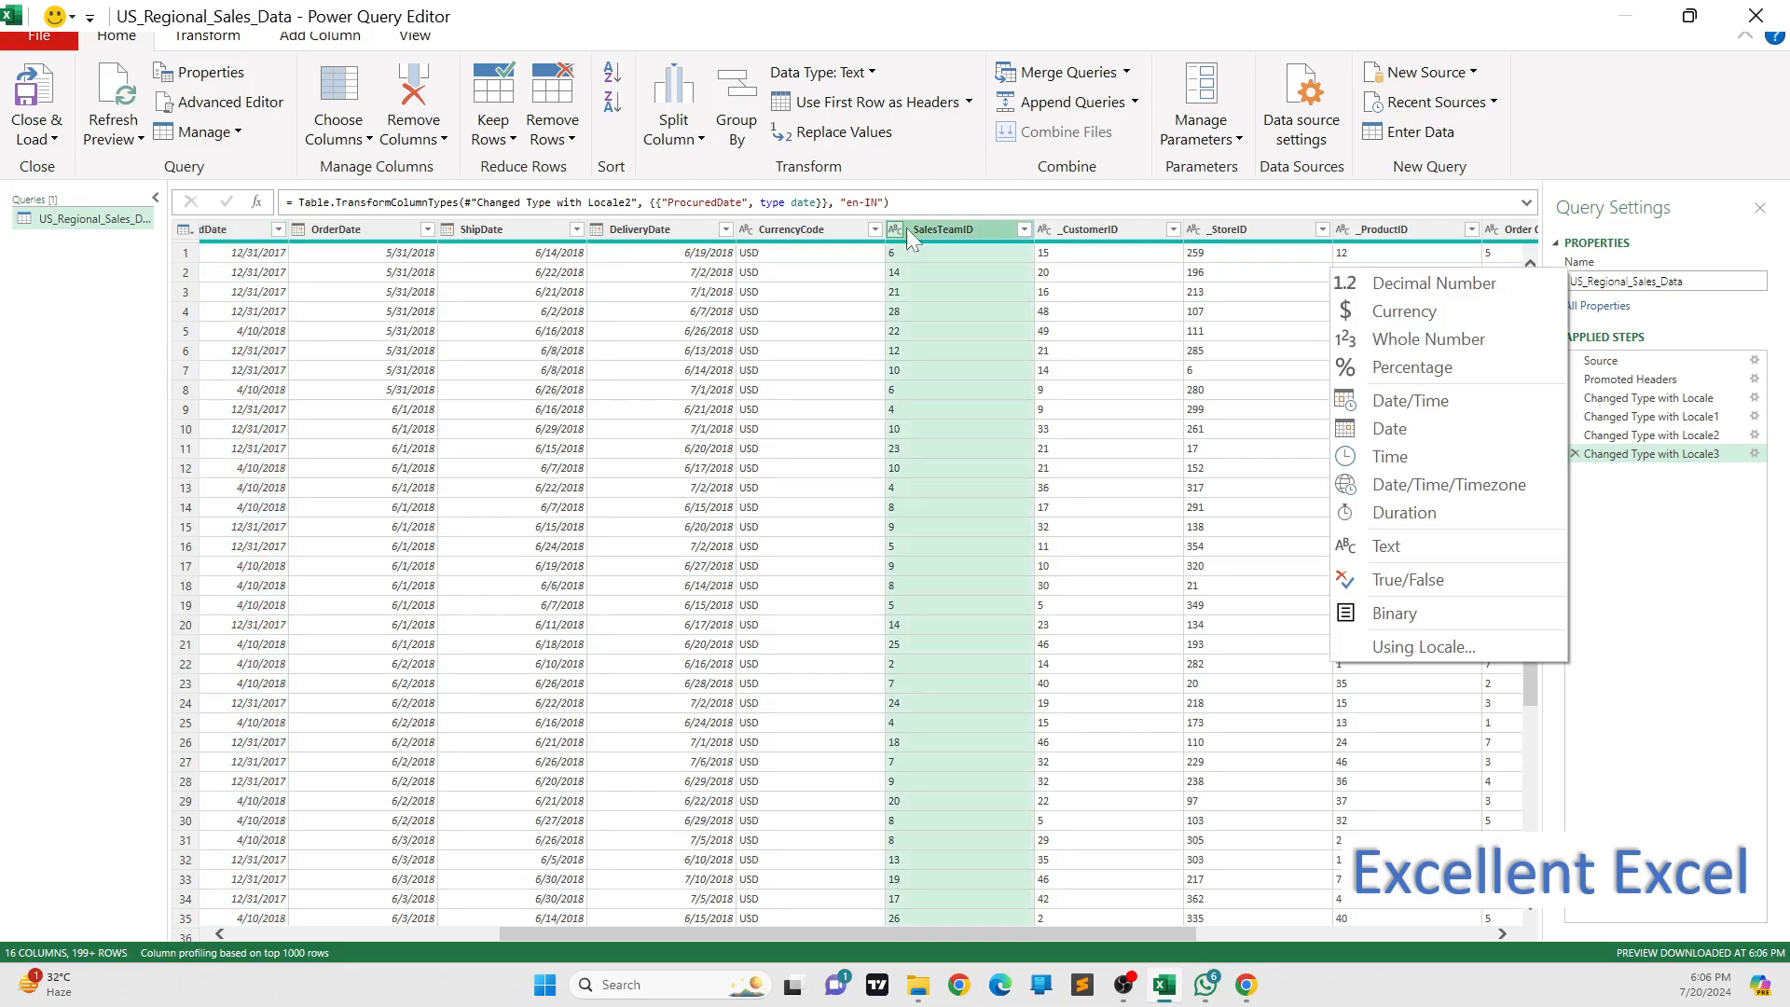
{"action": "left_click", "coordinate": [1398, 339]}
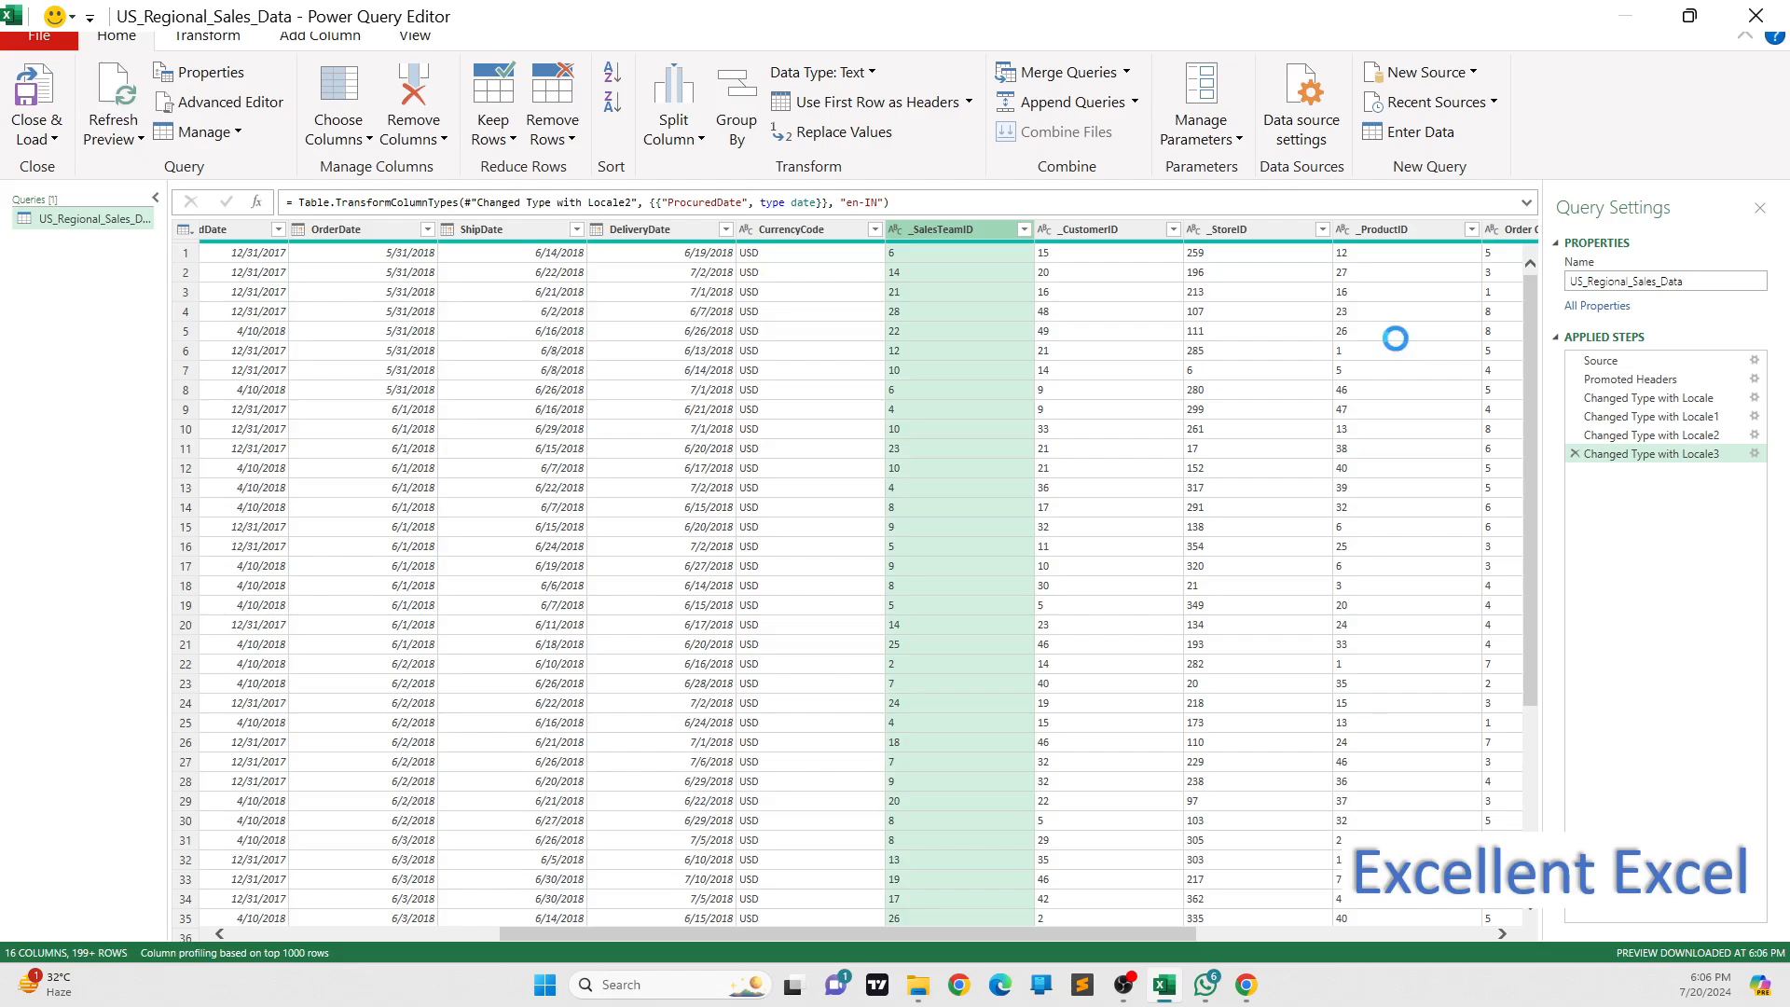
{"action": "left_click", "coordinate": [1044, 230]}
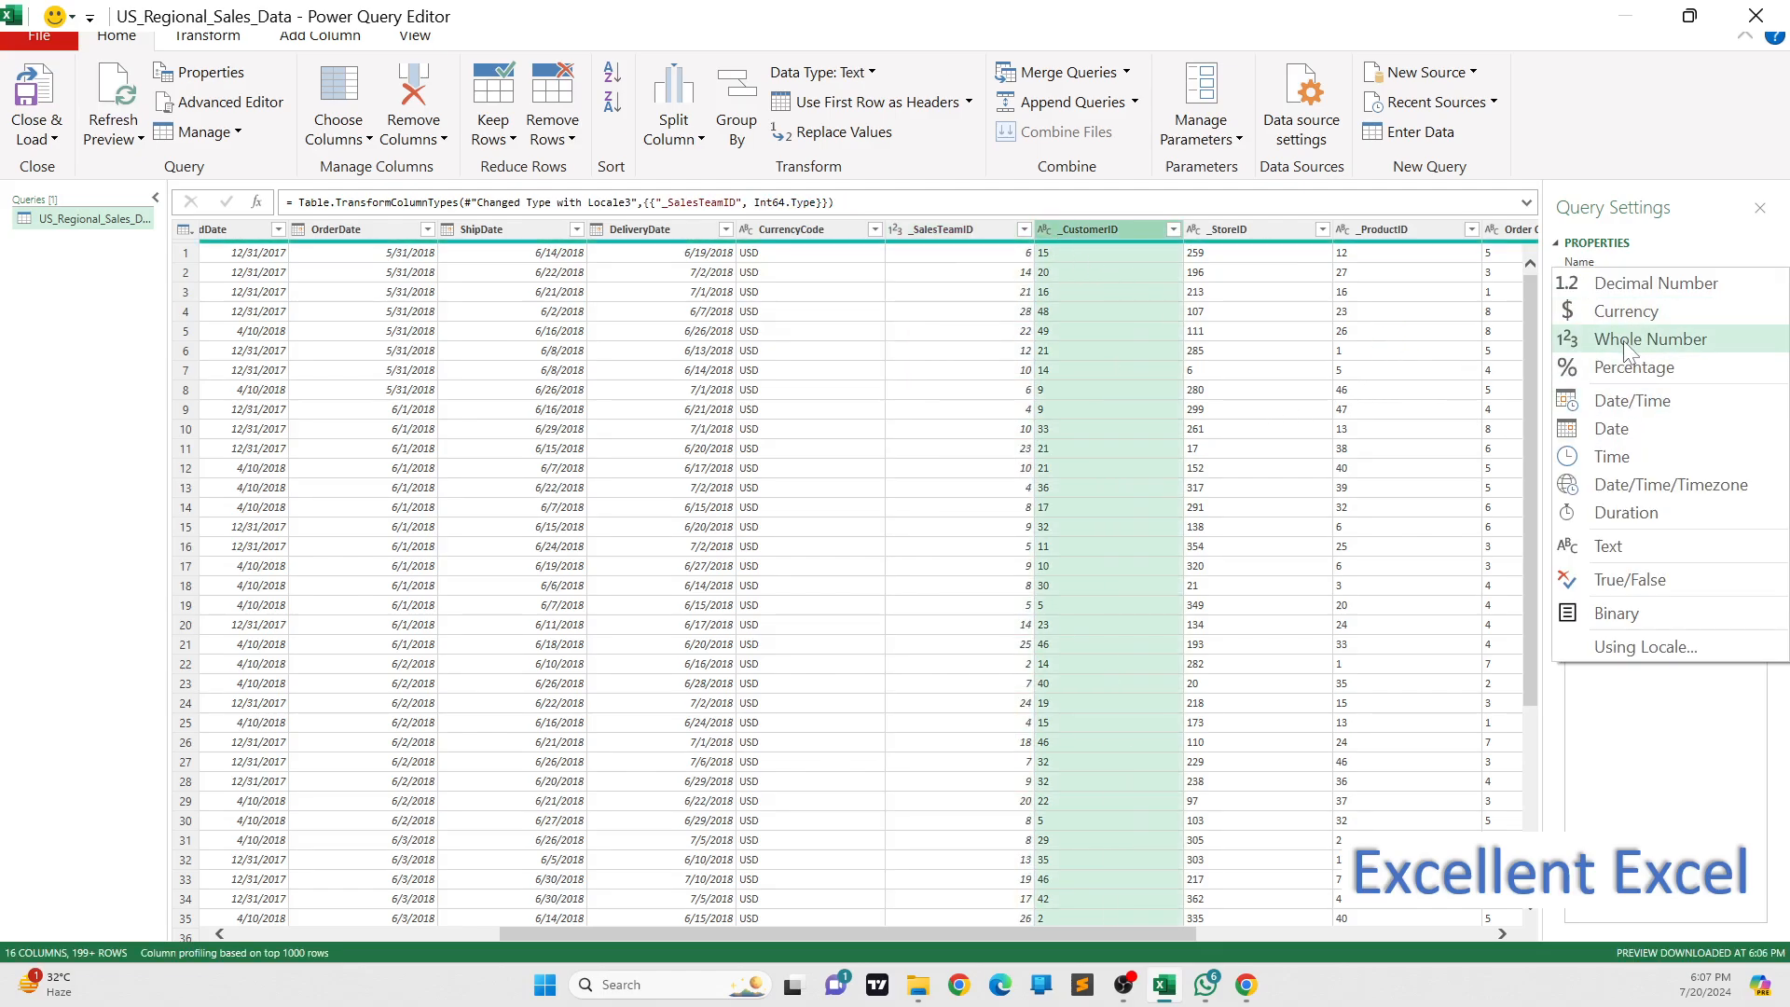
{"action": "left_click", "coordinate": [1627, 339]}
{"action": "left_click", "coordinate": [1194, 231]}
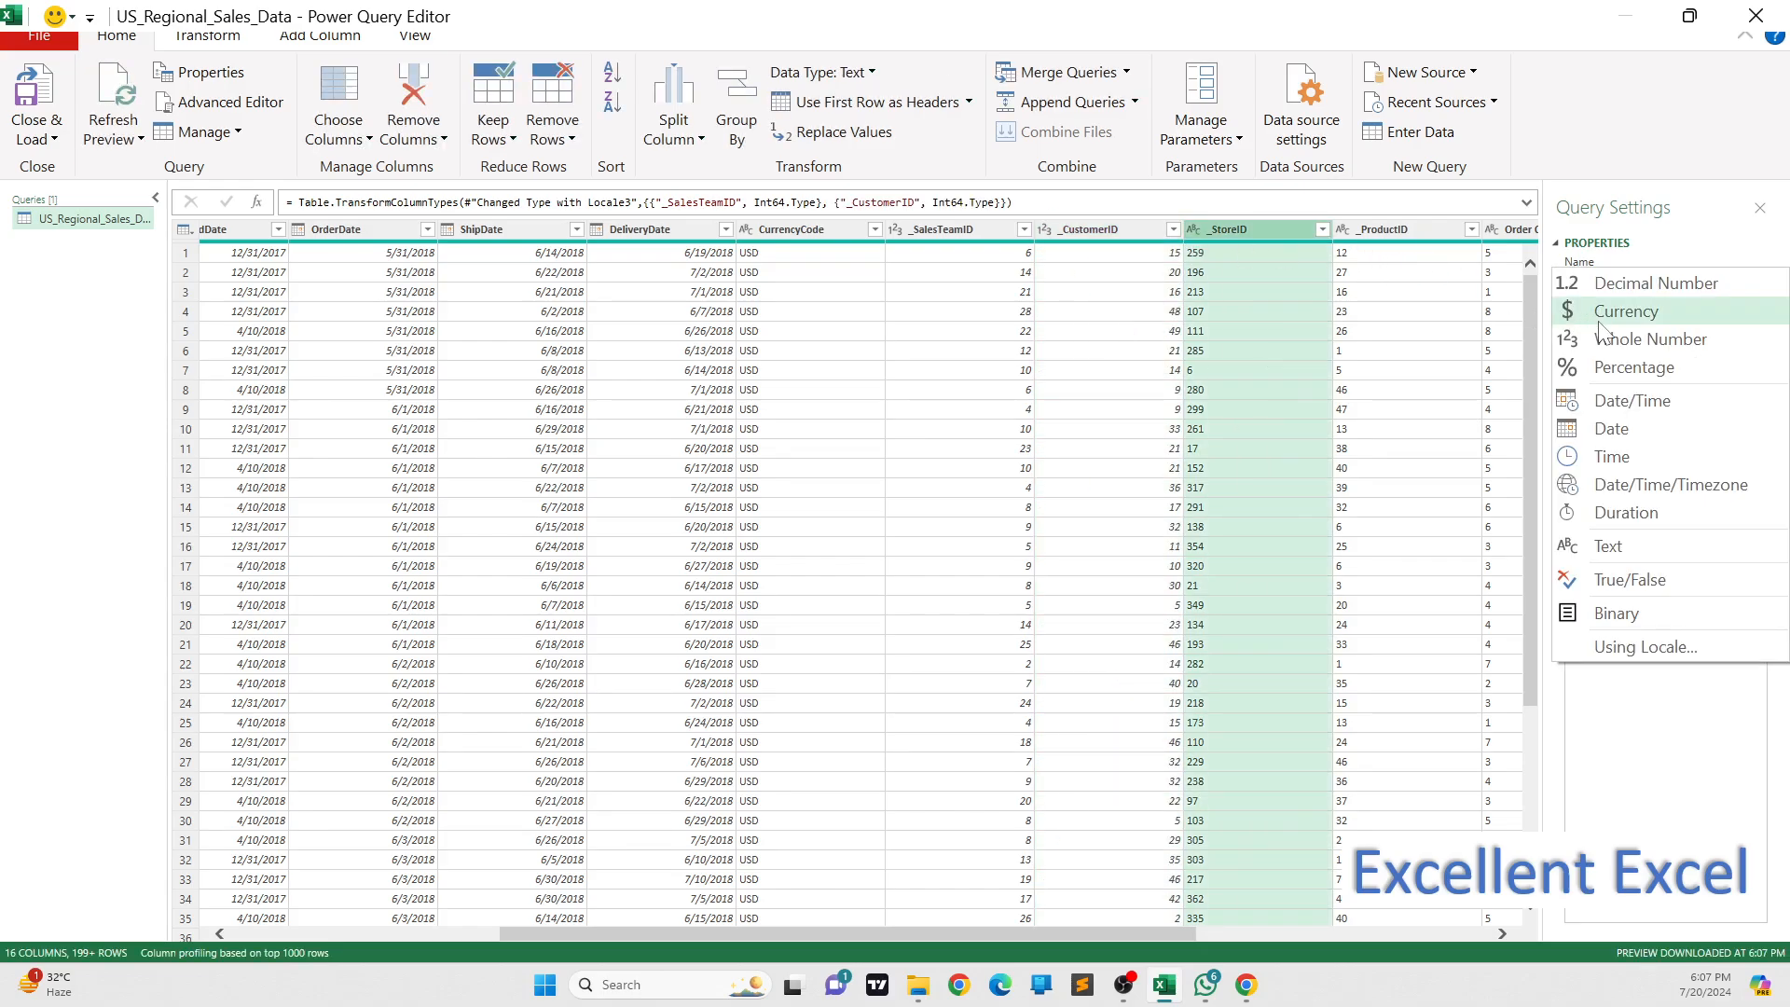
{"action": "left_click", "coordinate": [1627, 339]}
{"action": "left_click", "coordinate": [1344, 230]}
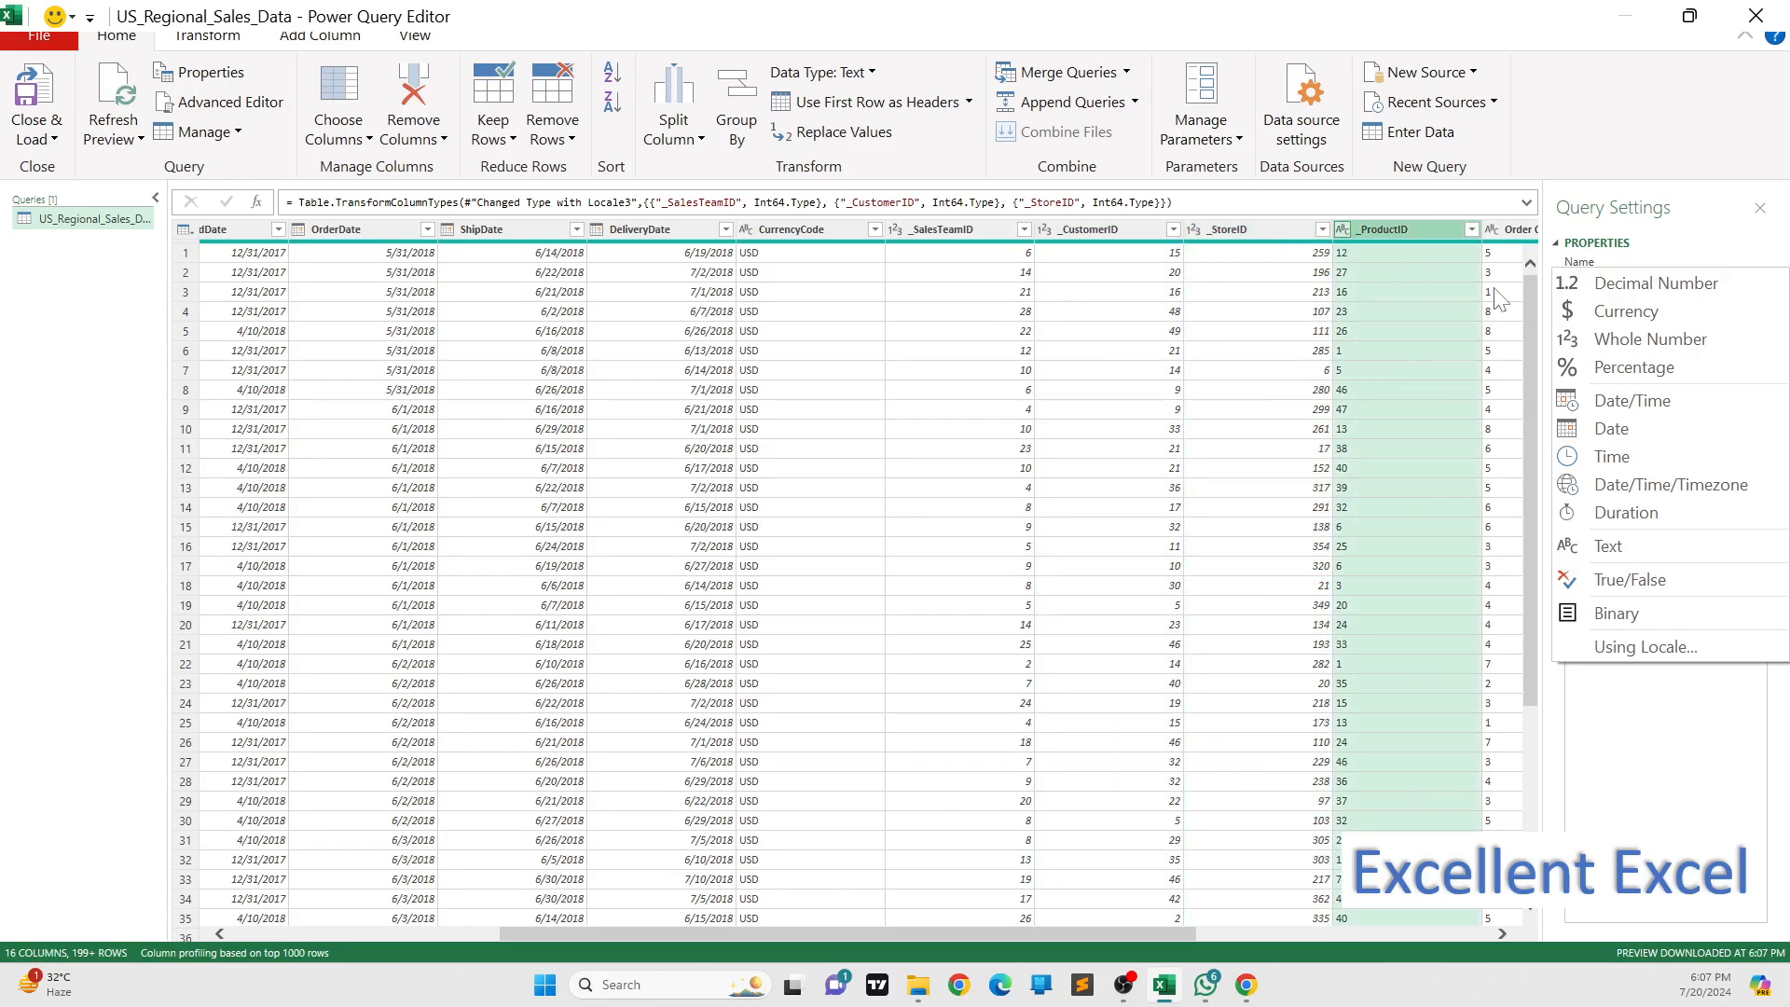
{"action": "key", "text": "Escape"}
- Set the data type of the Order Quantity column to Whole Number
{"action": "left_click_drag", "start_coordinate": [793, 937], "coordinate": [1044, 993]}
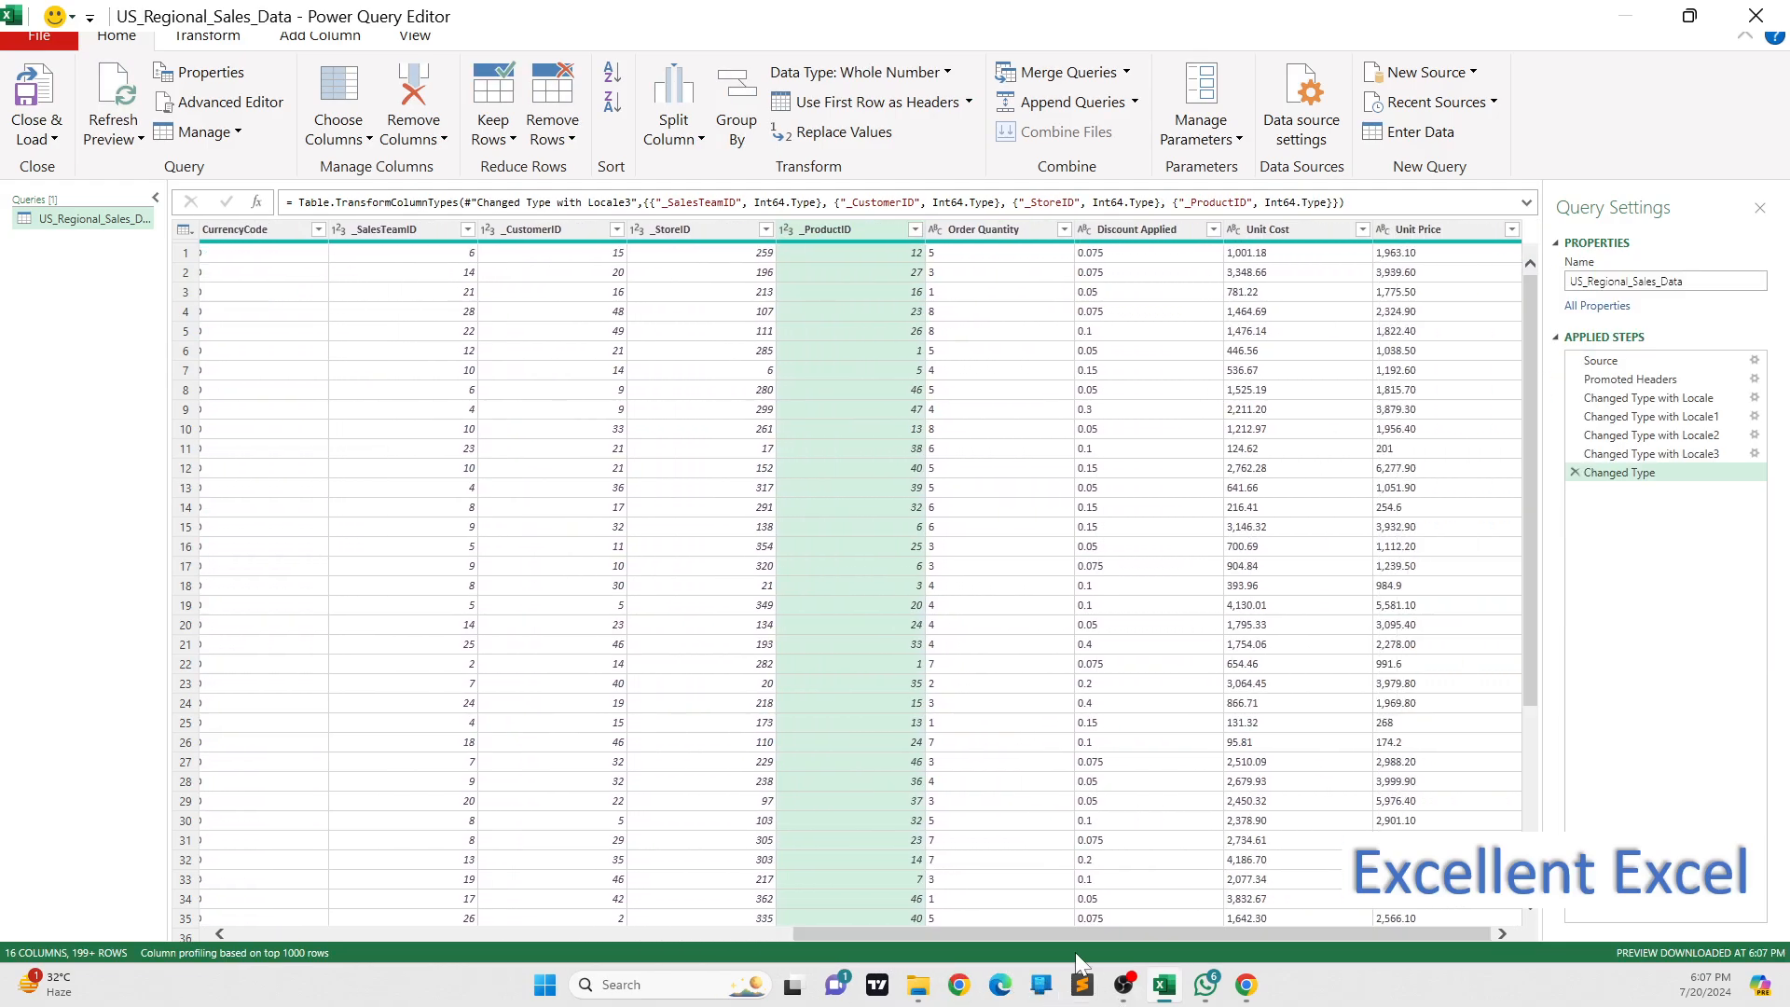
{"action": "left_click", "coordinate": [934, 233]}
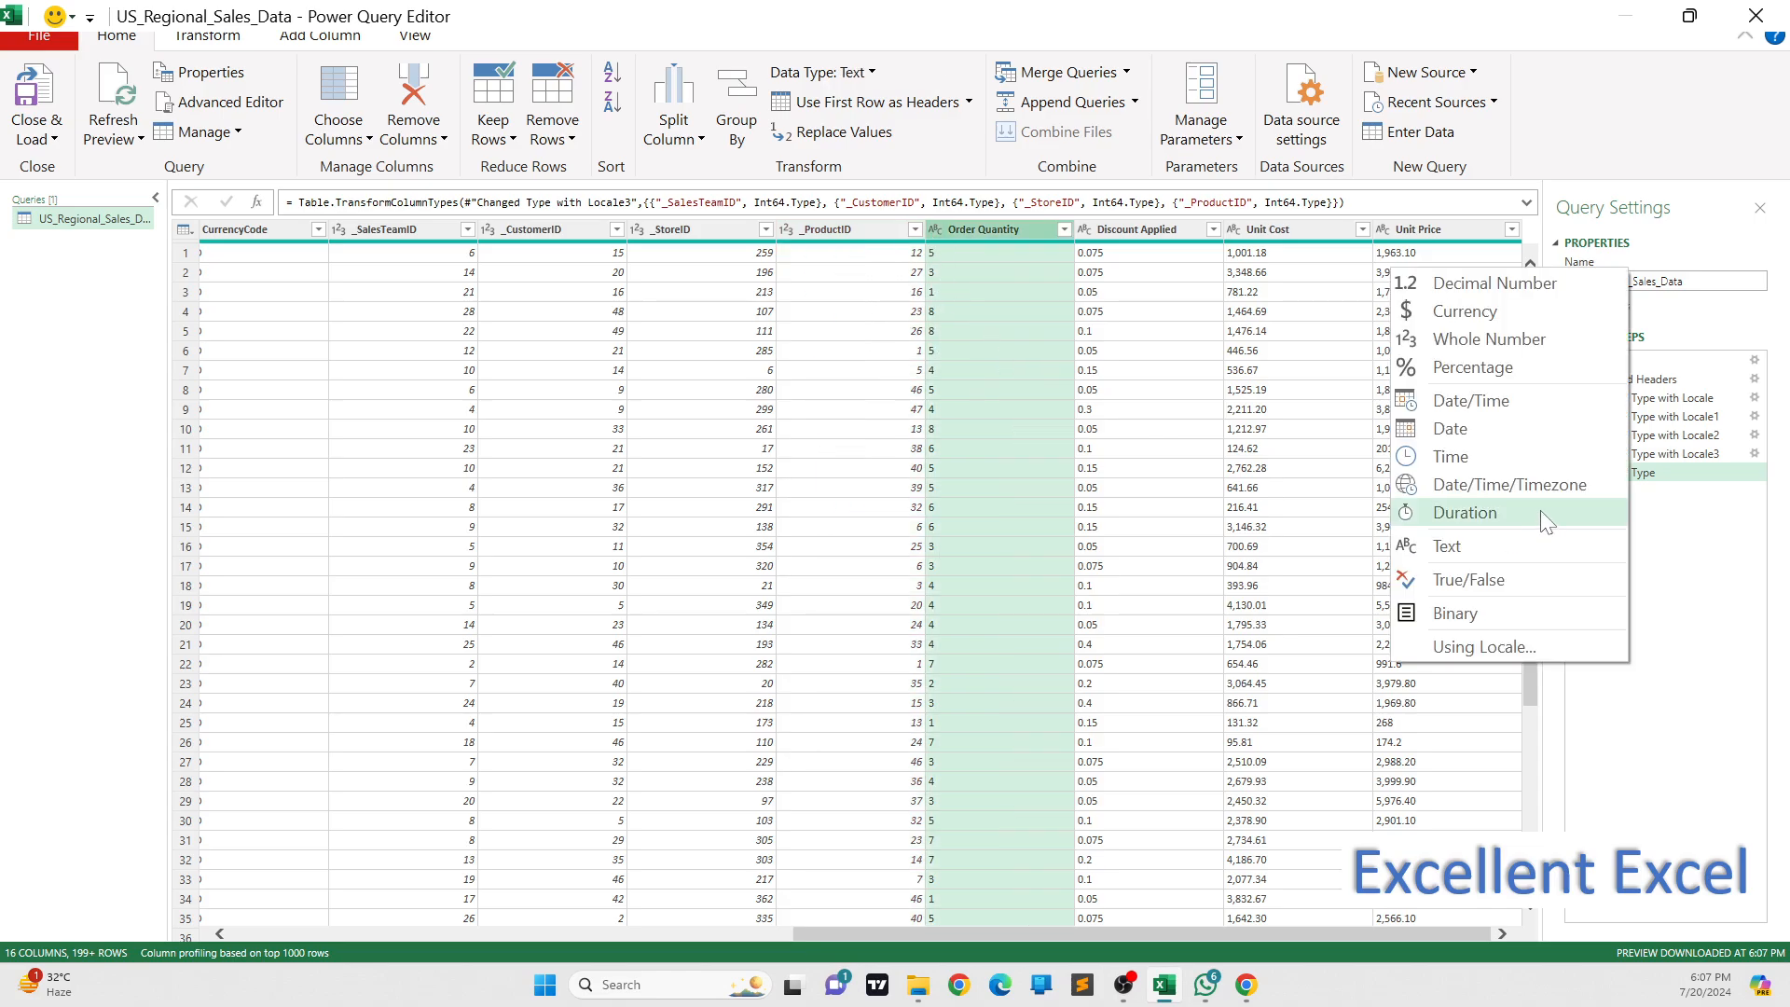
{"action": "left_click", "coordinate": [1476, 343]}
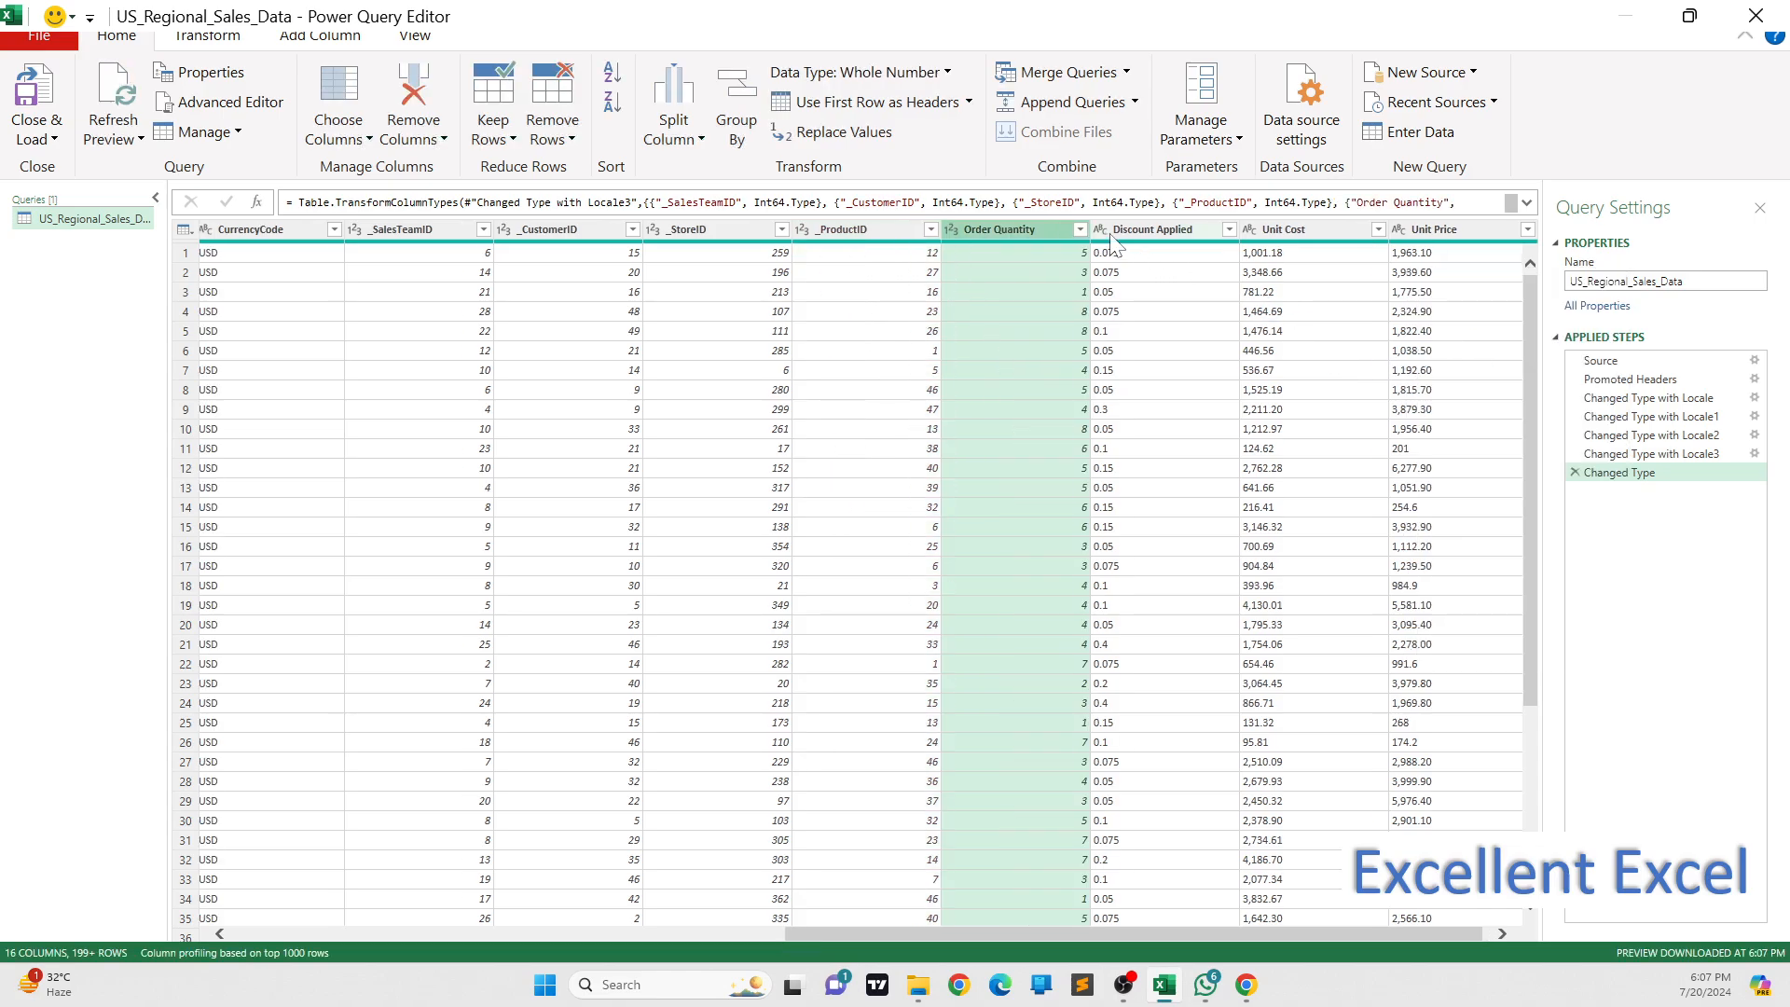
- Set the data type of the Discount Applied, Unit Cost and Unit Price columns to Decimal Number
{"action": "left_click", "coordinate": [1100, 231]}
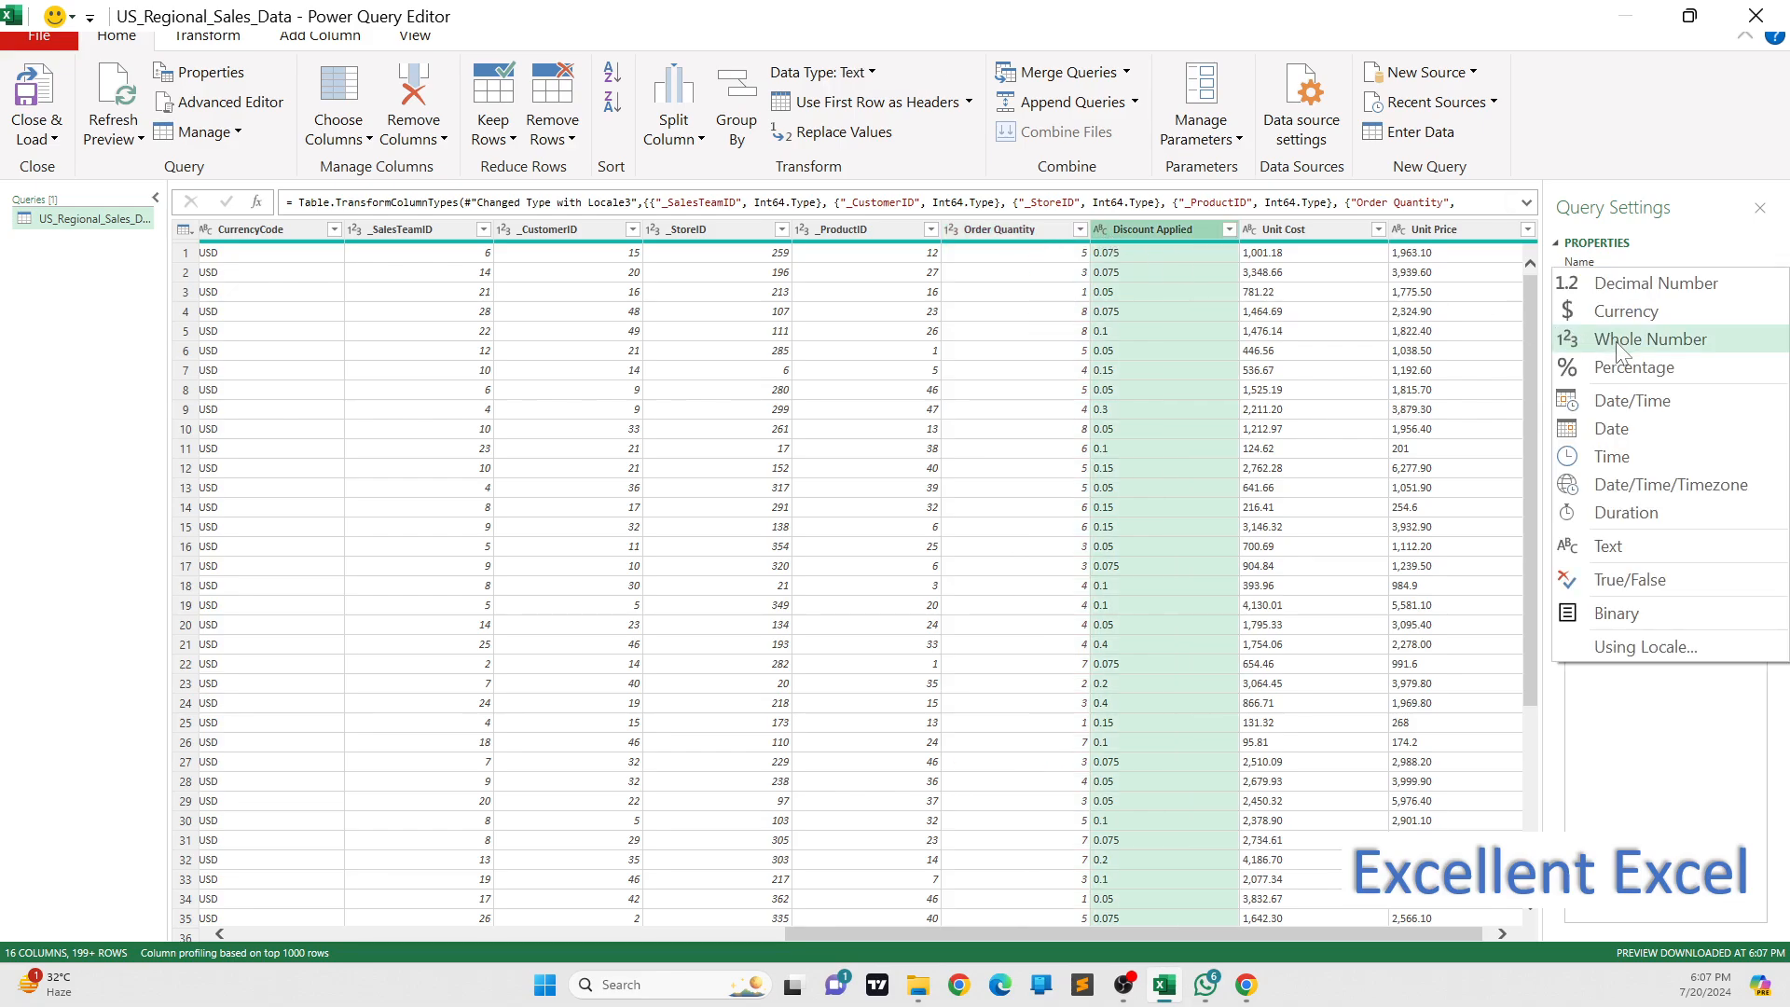
{"action": "left_click", "coordinate": [1627, 283]}
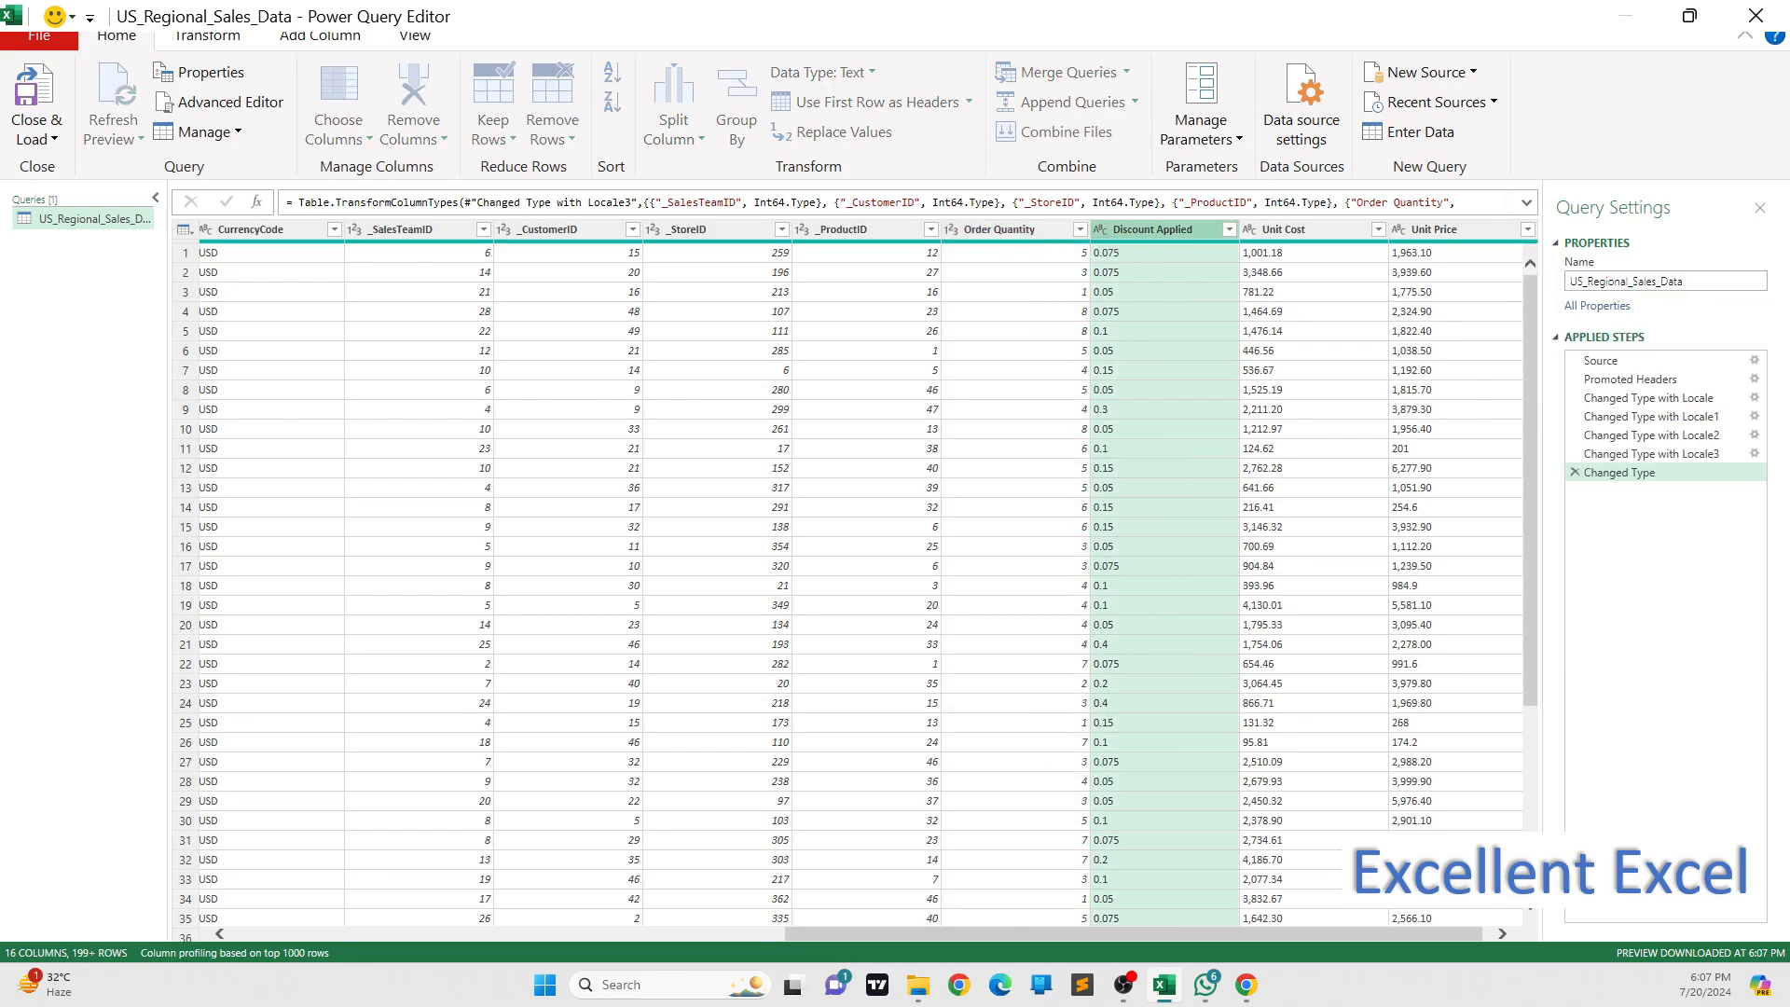
{"action": "left_click", "coordinate": [1254, 230]}
{"action": "left_click", "coordinate": [1614, 284]}
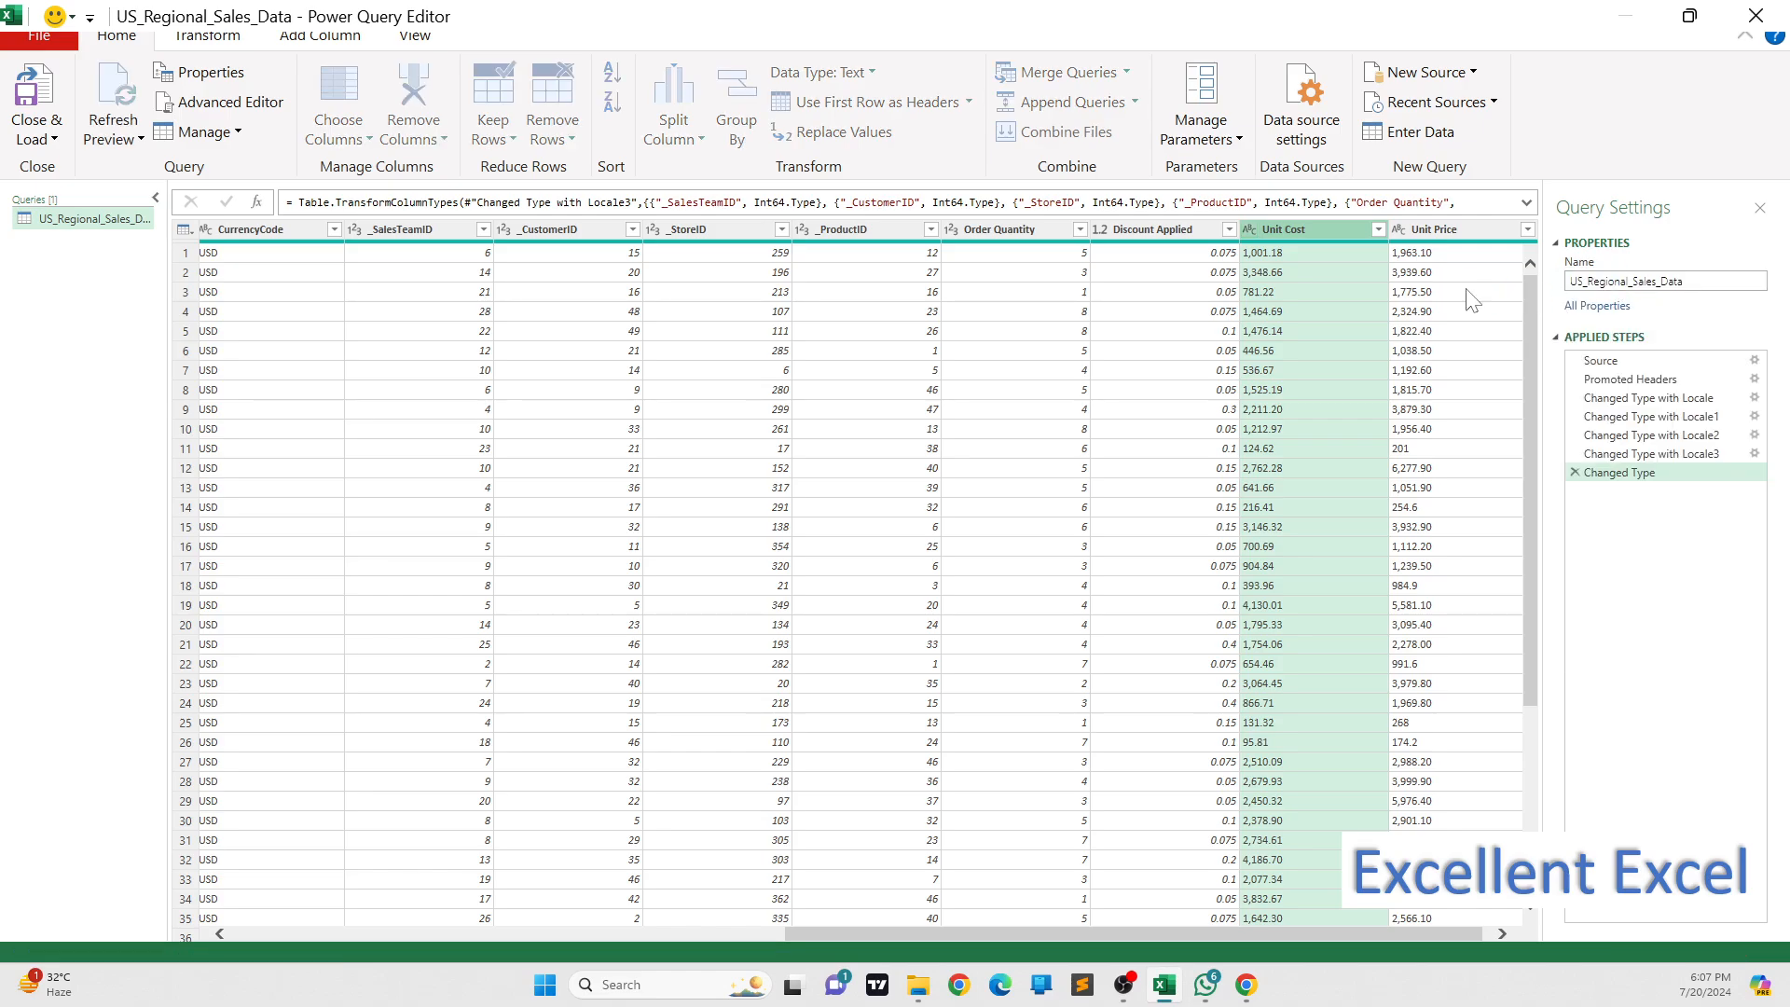
{"action": "left_click", "coordinate": [1403, 230]}
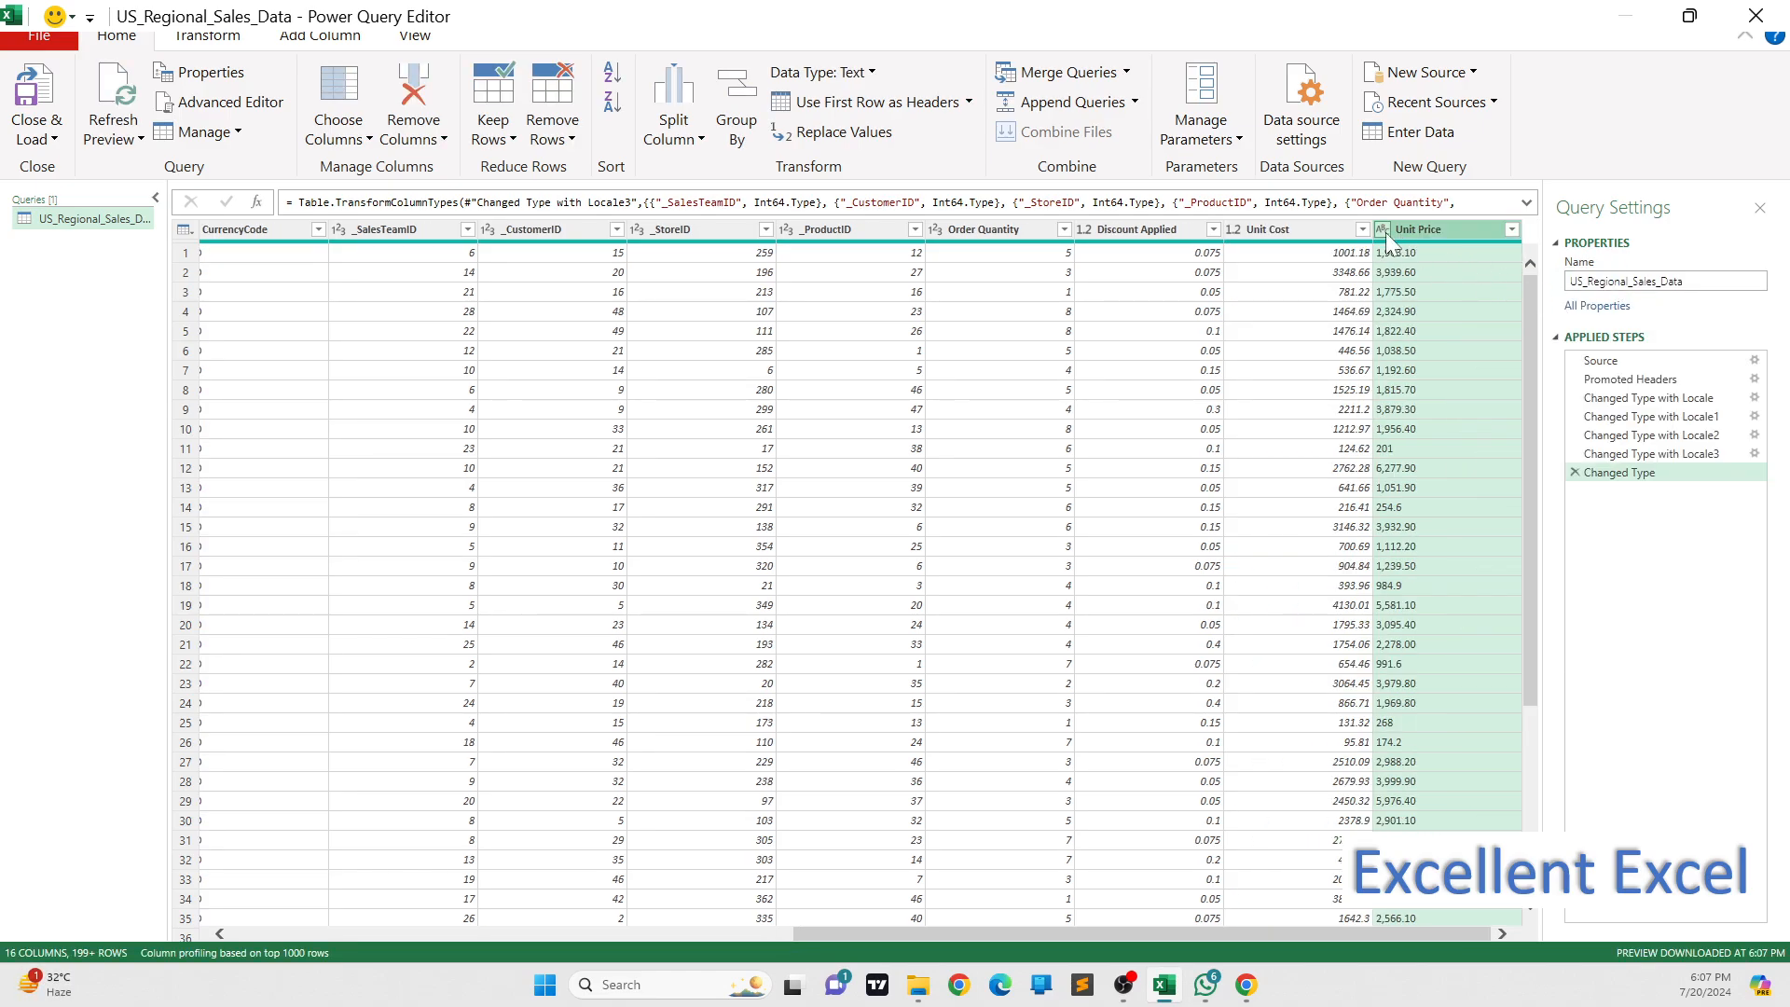
{"action": "left_click", "coordinate": [1384, 230]}
{"action": "left_click", "coordinate": [1617, 280]}
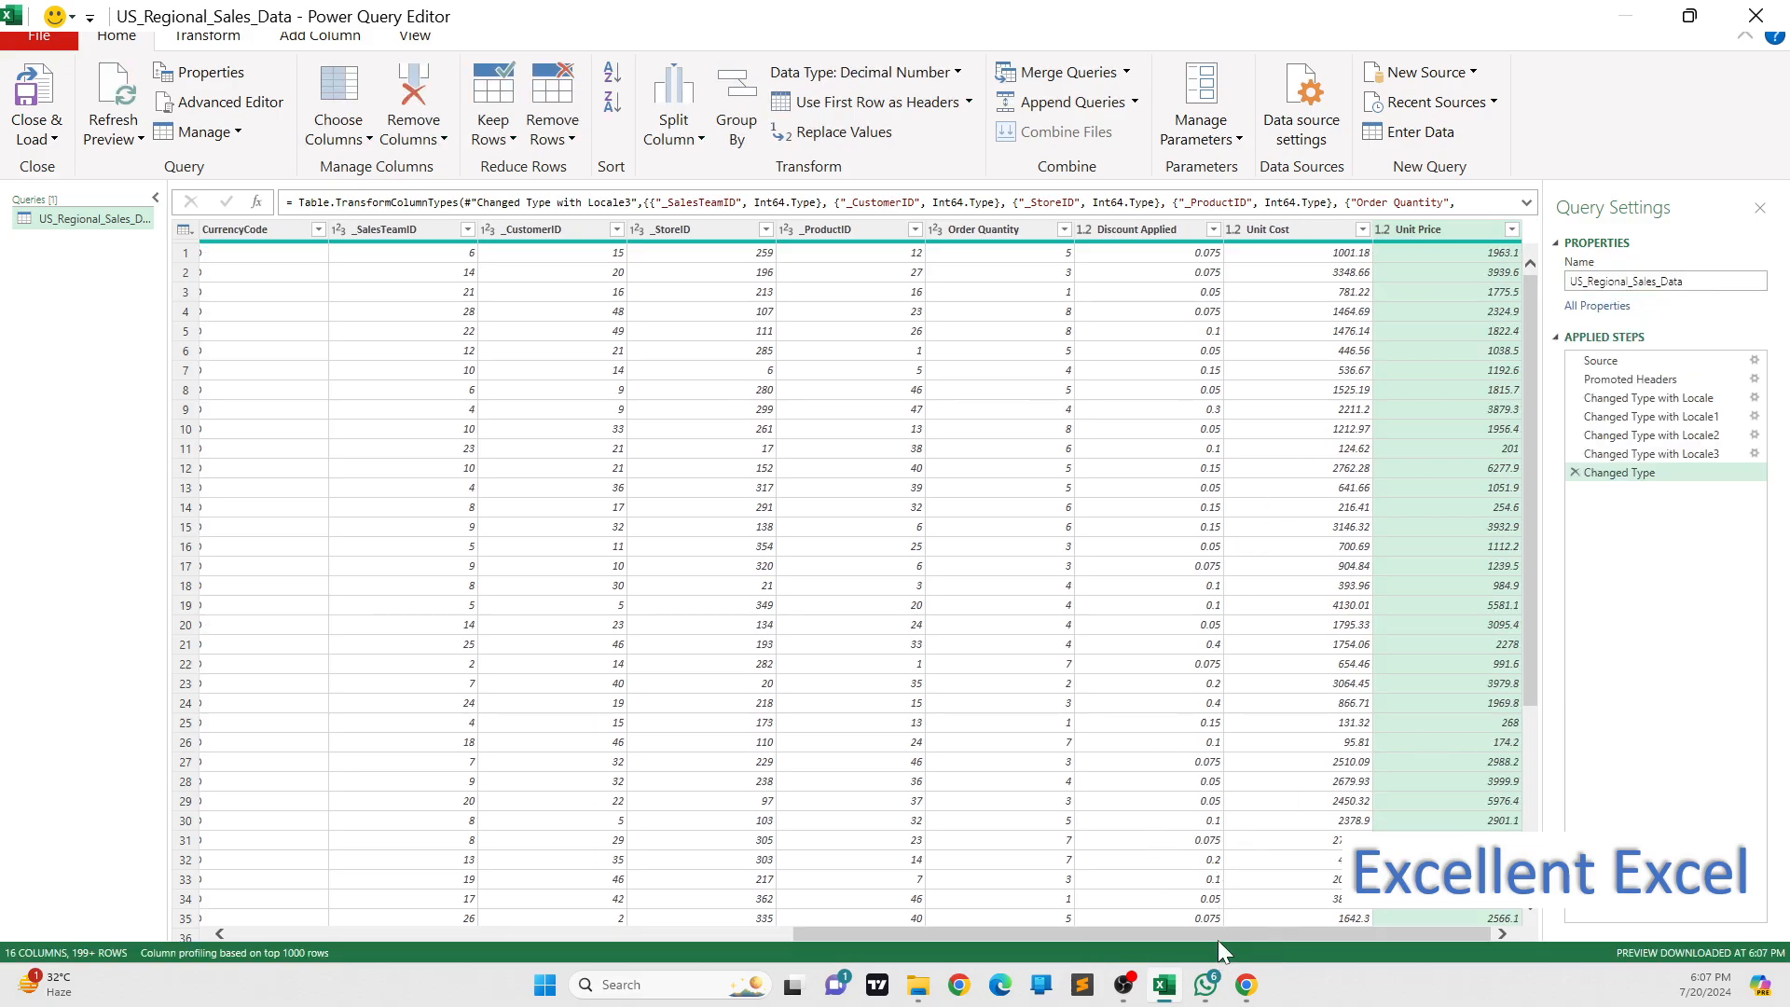
- Load the query as a table into the existing worksheet at Sheet1 cell A4 and dismiss the queries list
{"action": "left_click_drag", "start_coordinate": [1218, 940], "coordinate": [408, 902]}
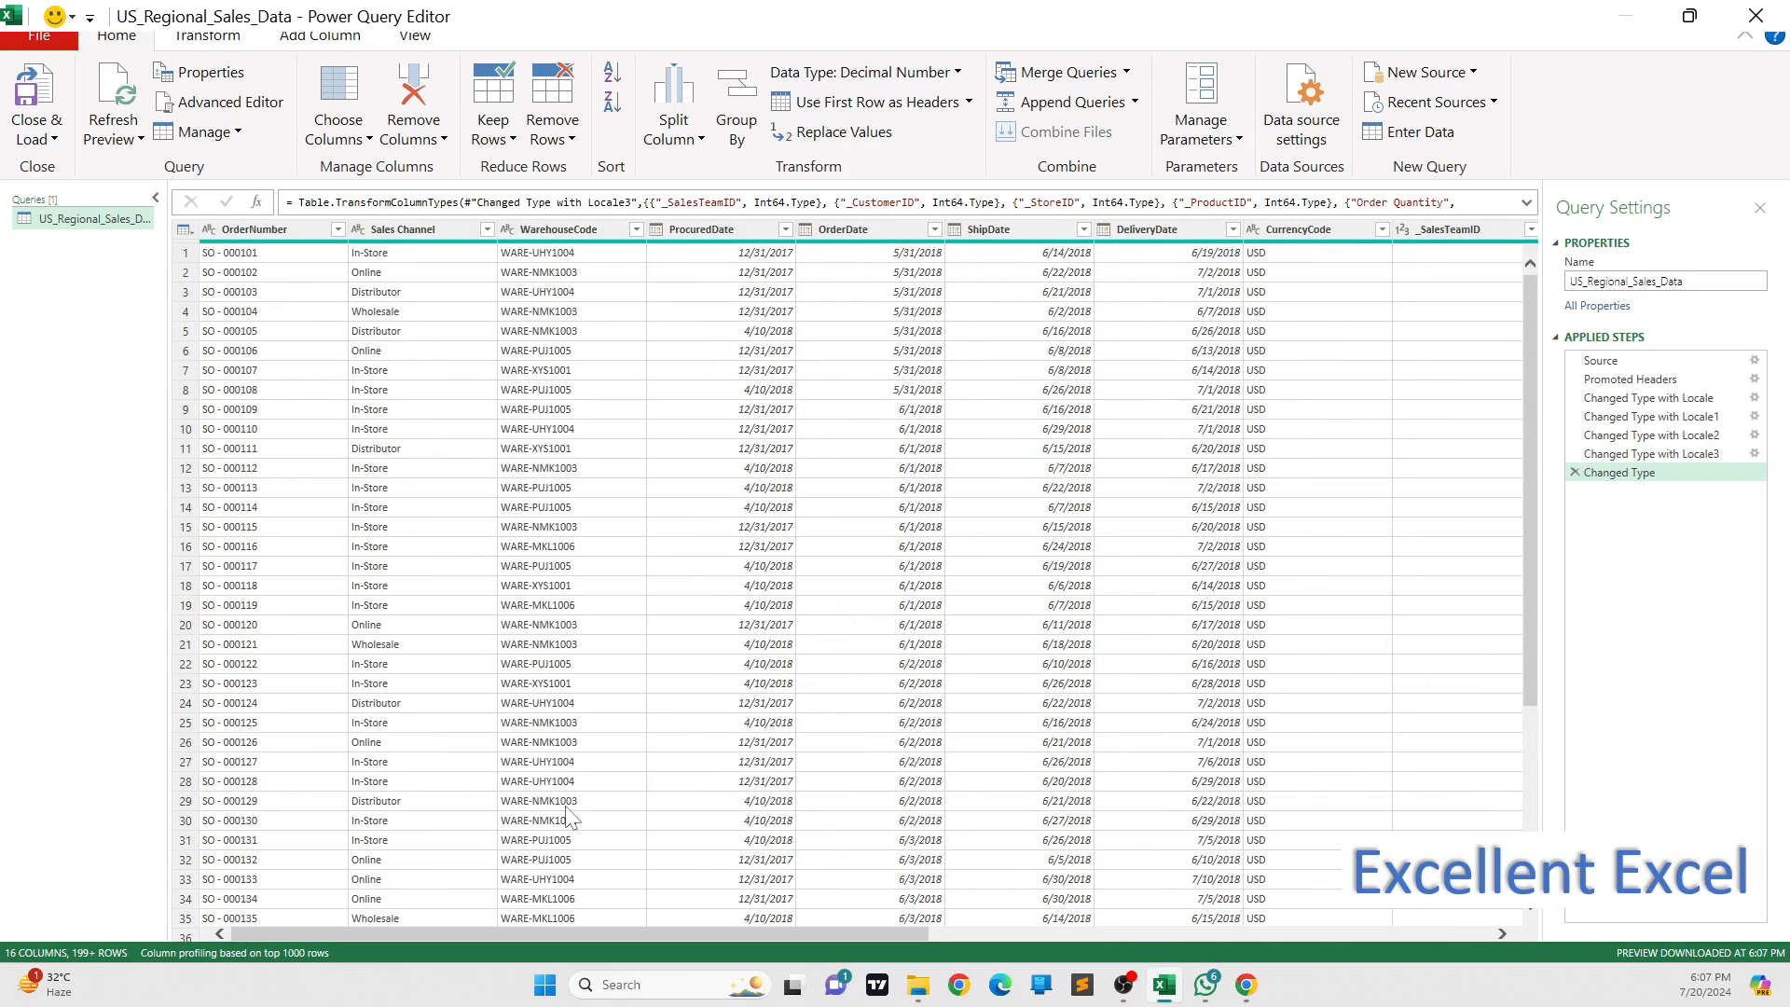
{"action": "left_click", "coordinate": [37, 142]}
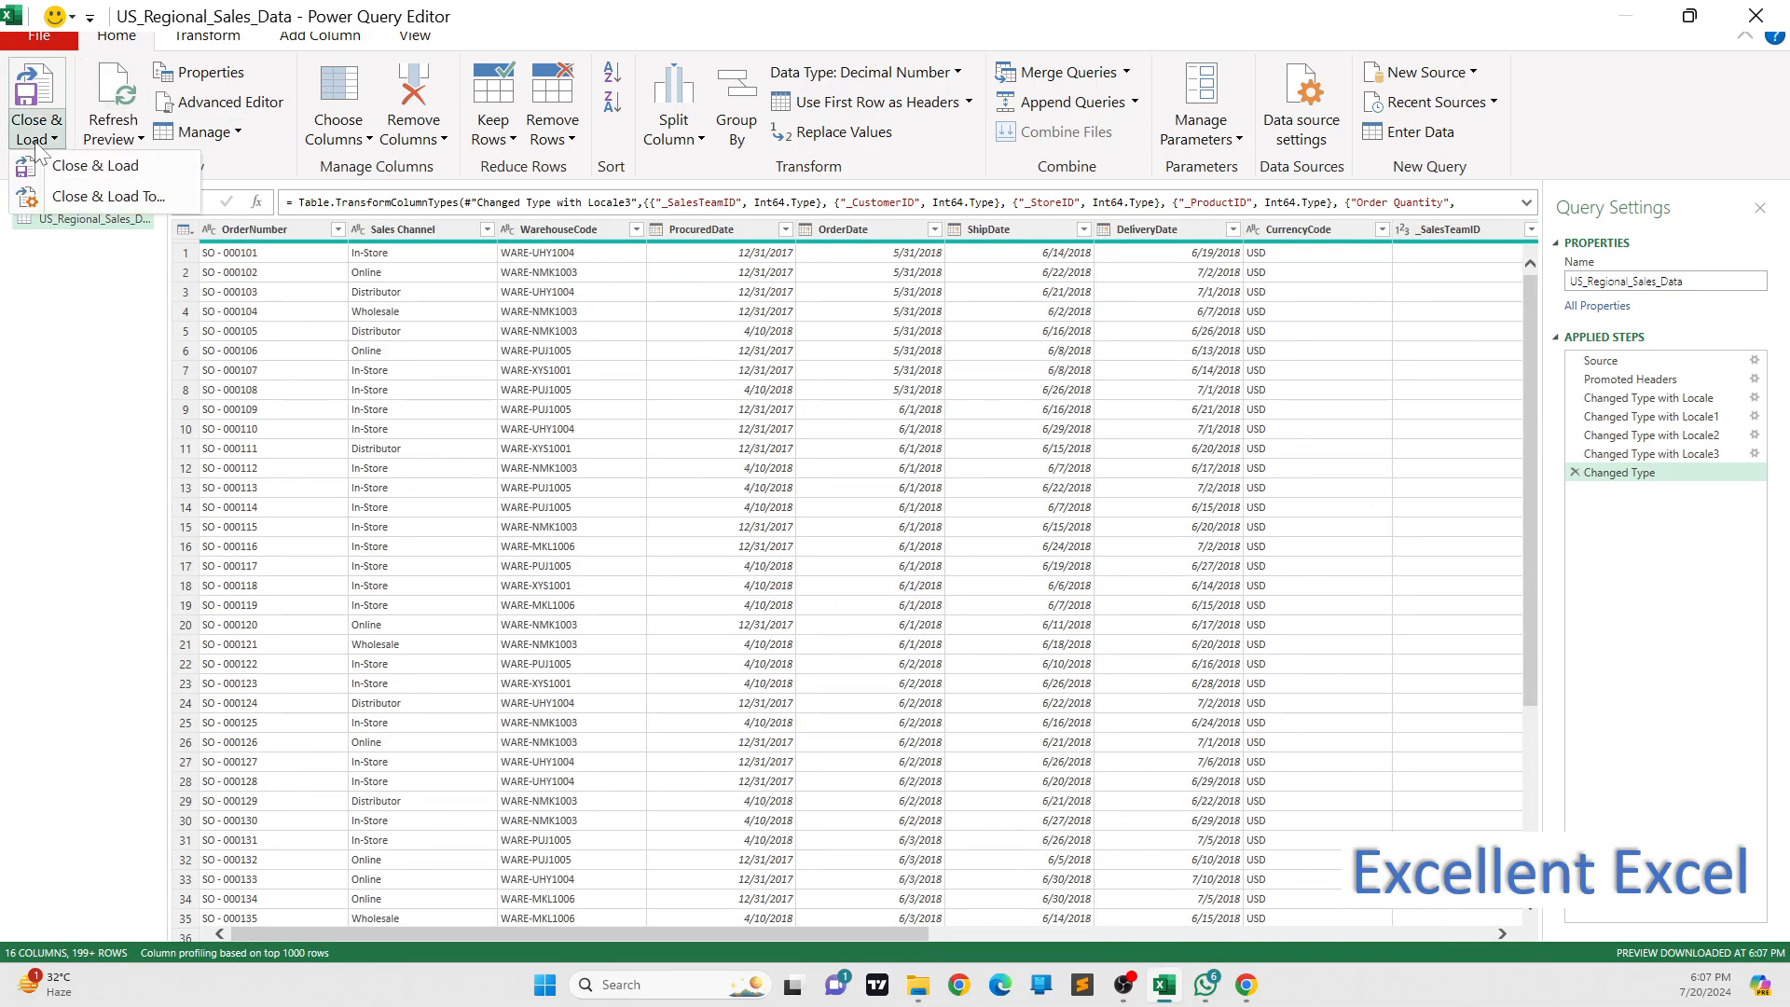
{"action": "left_click", "coordinate": [70, 195]}
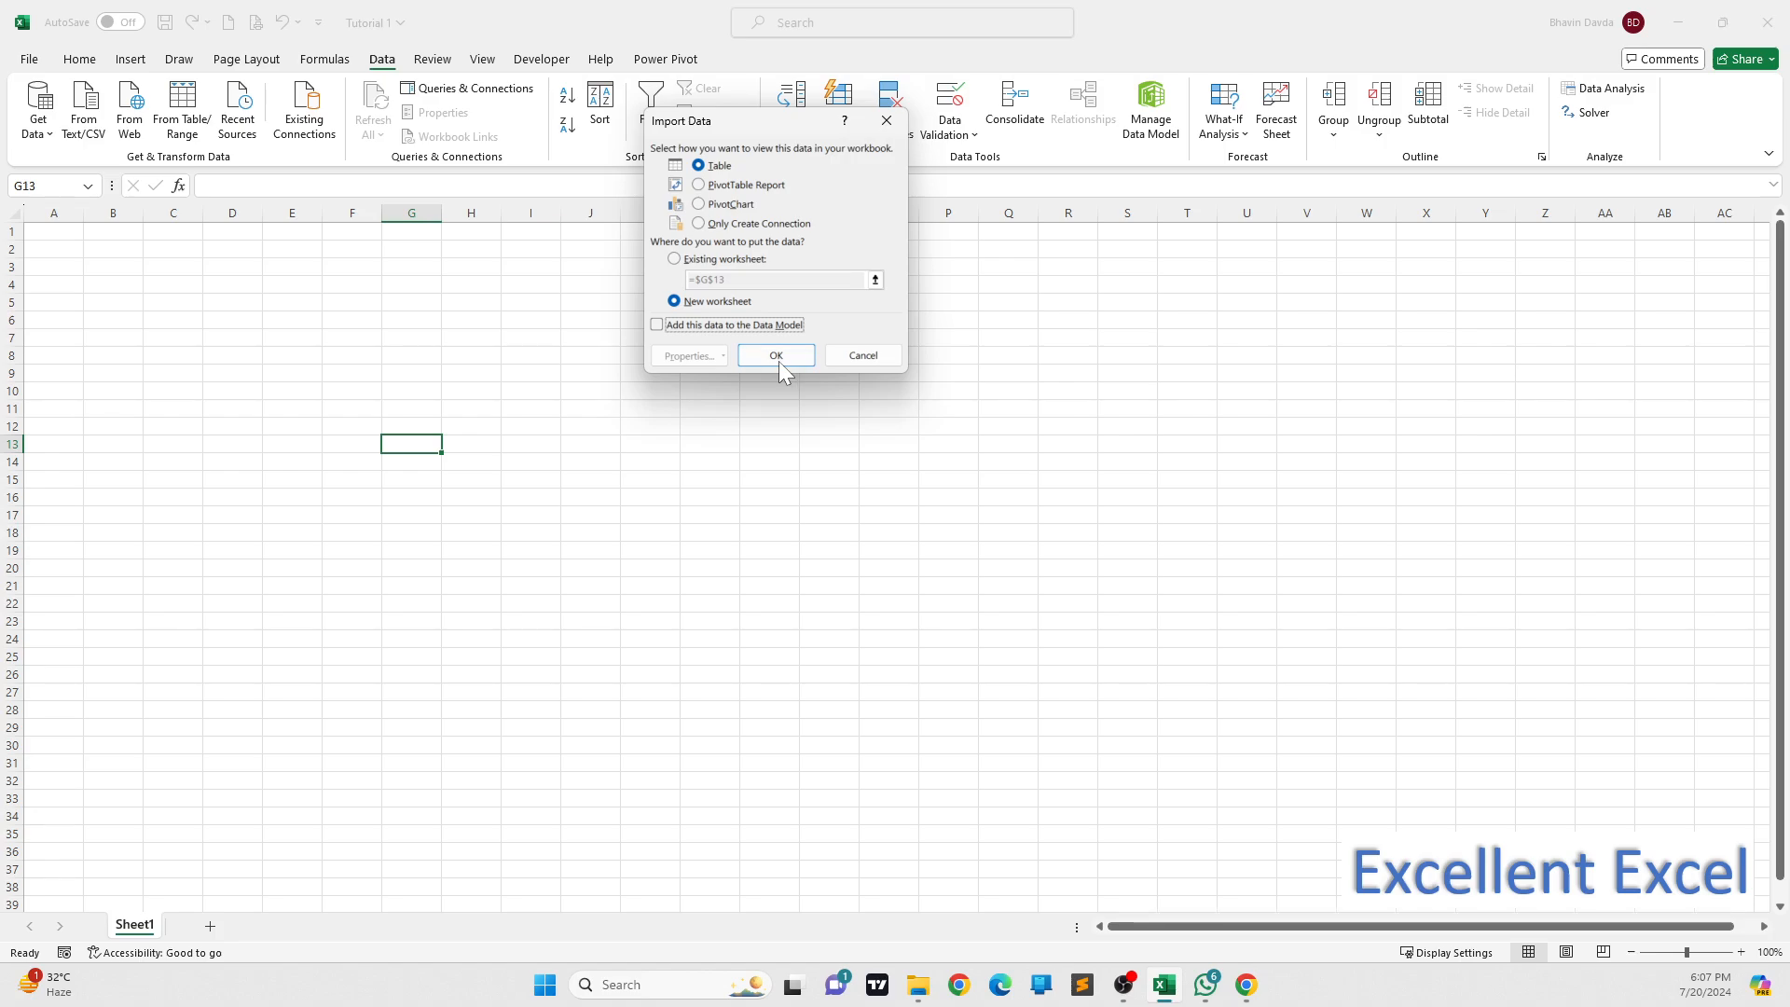
{"action": "left_click", "coordinate": [675, 259]}
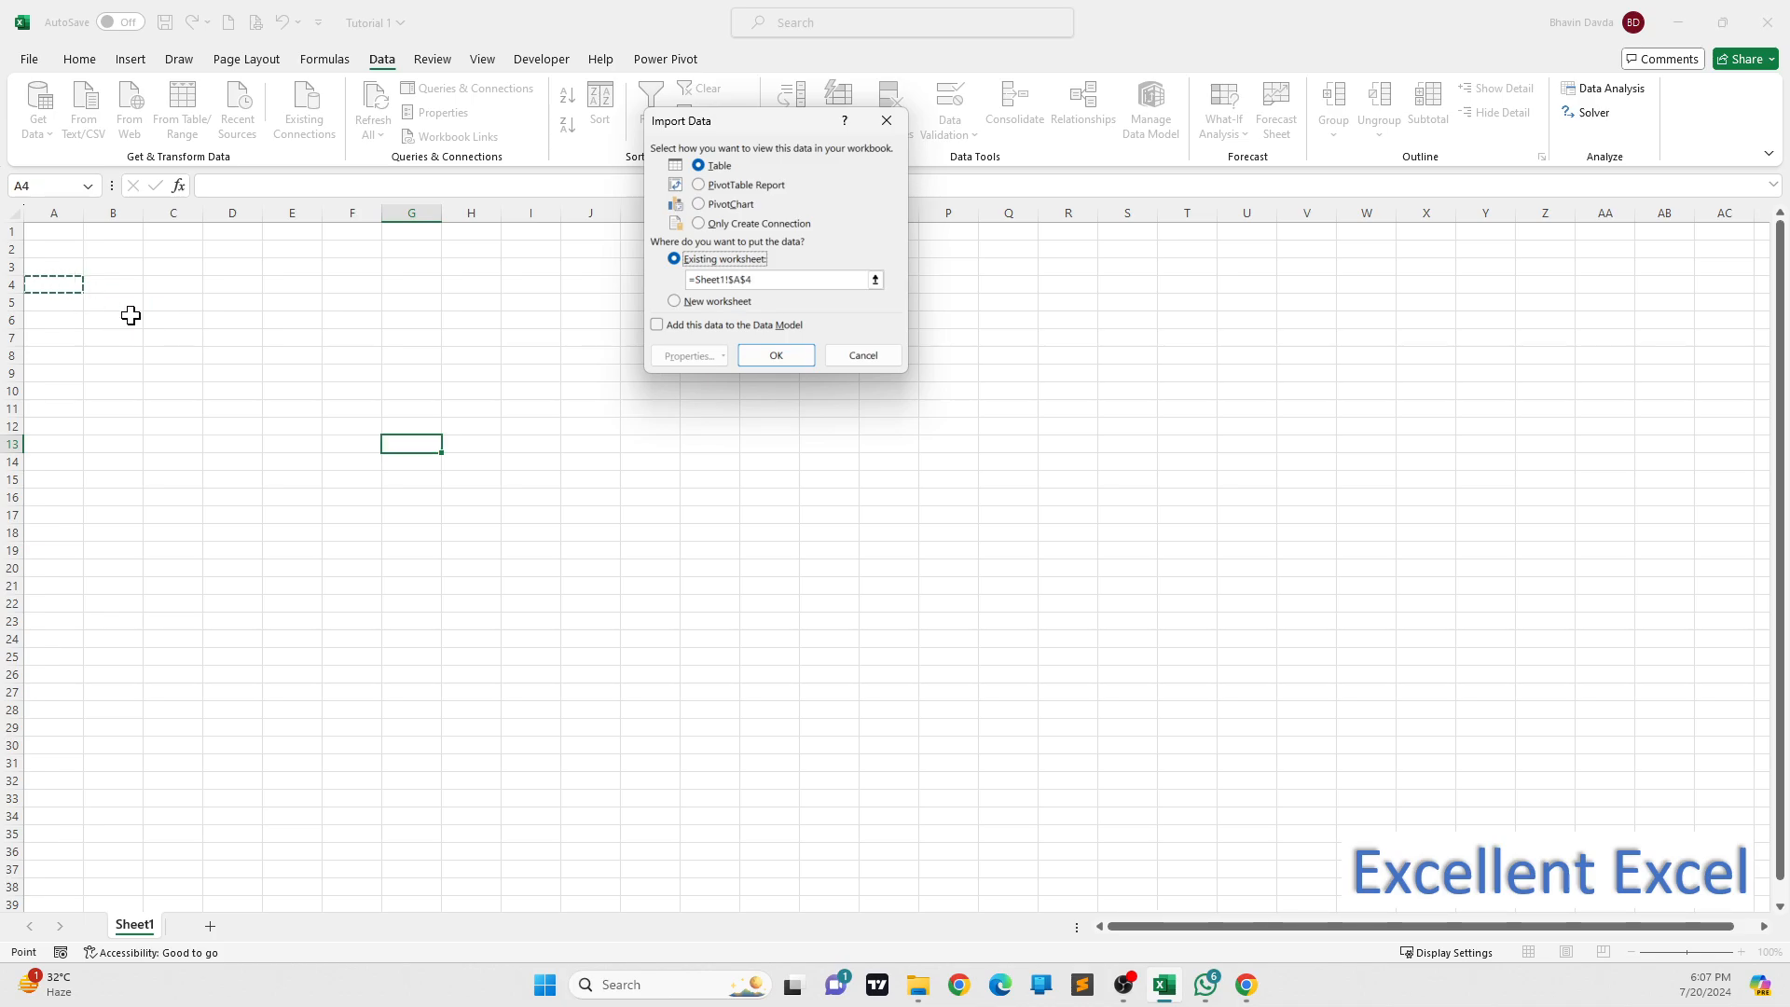
{"action": "left_click", "coordinate": [775, 355]}
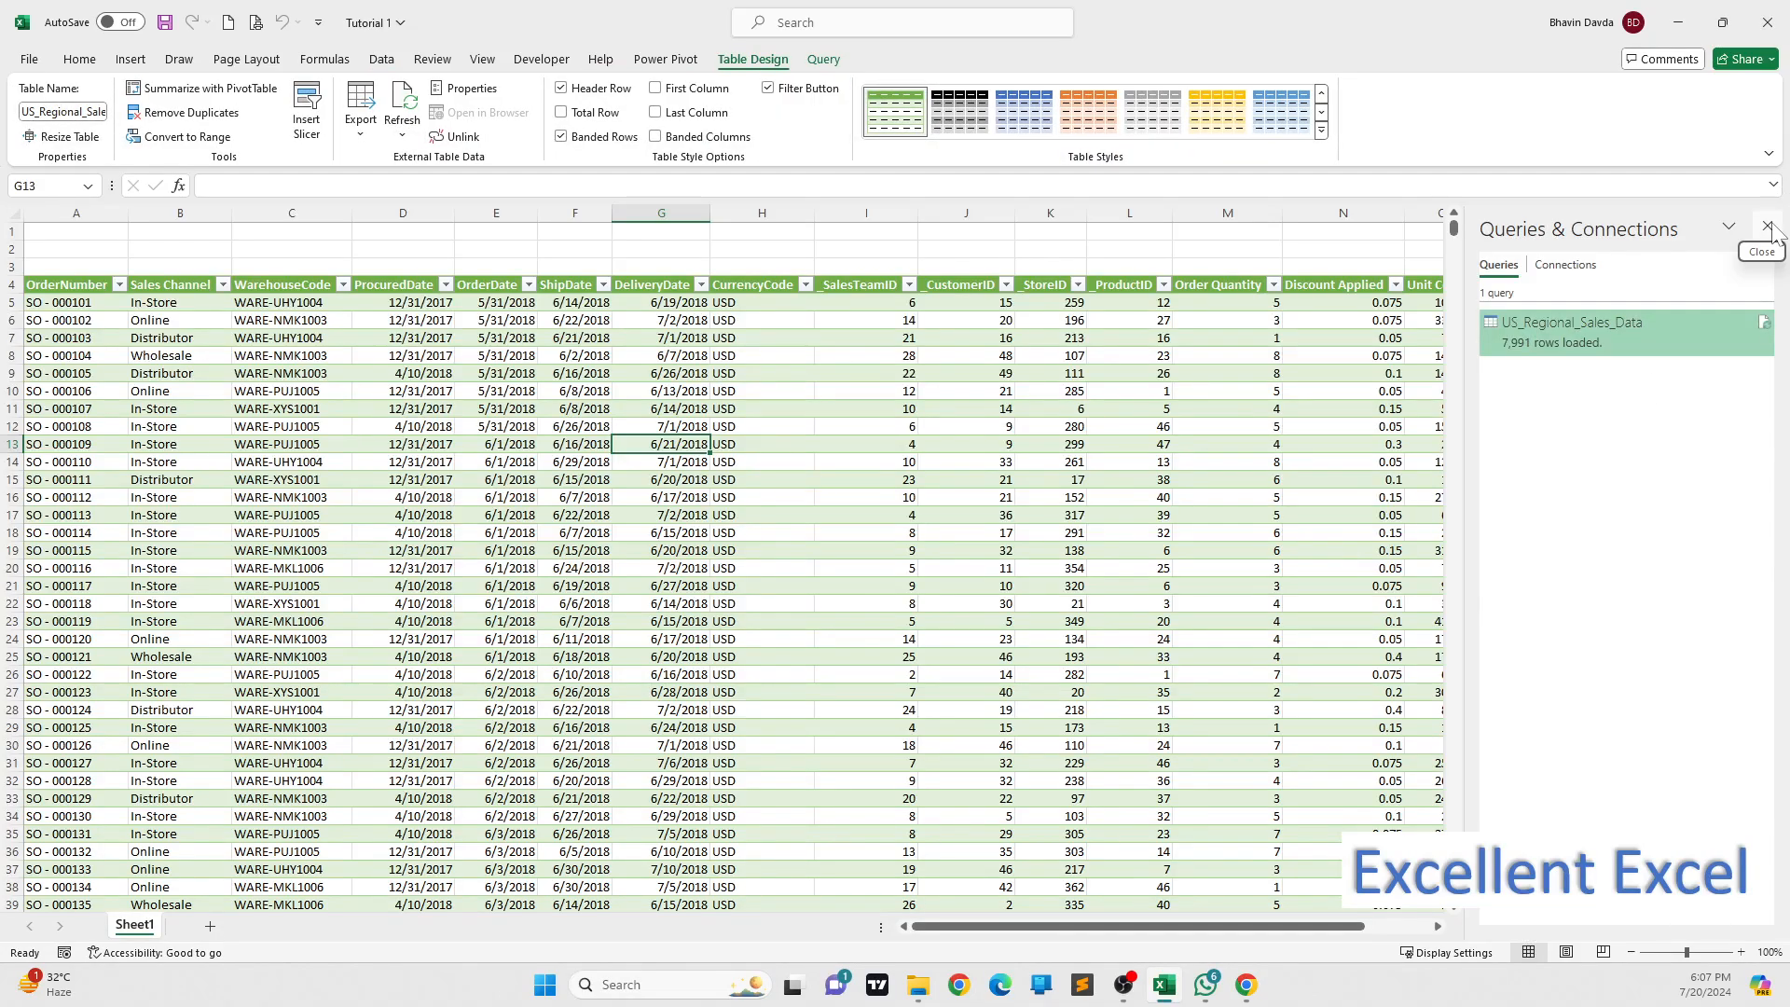
{"action": "left_click", "coordinate": [1767, 227]}
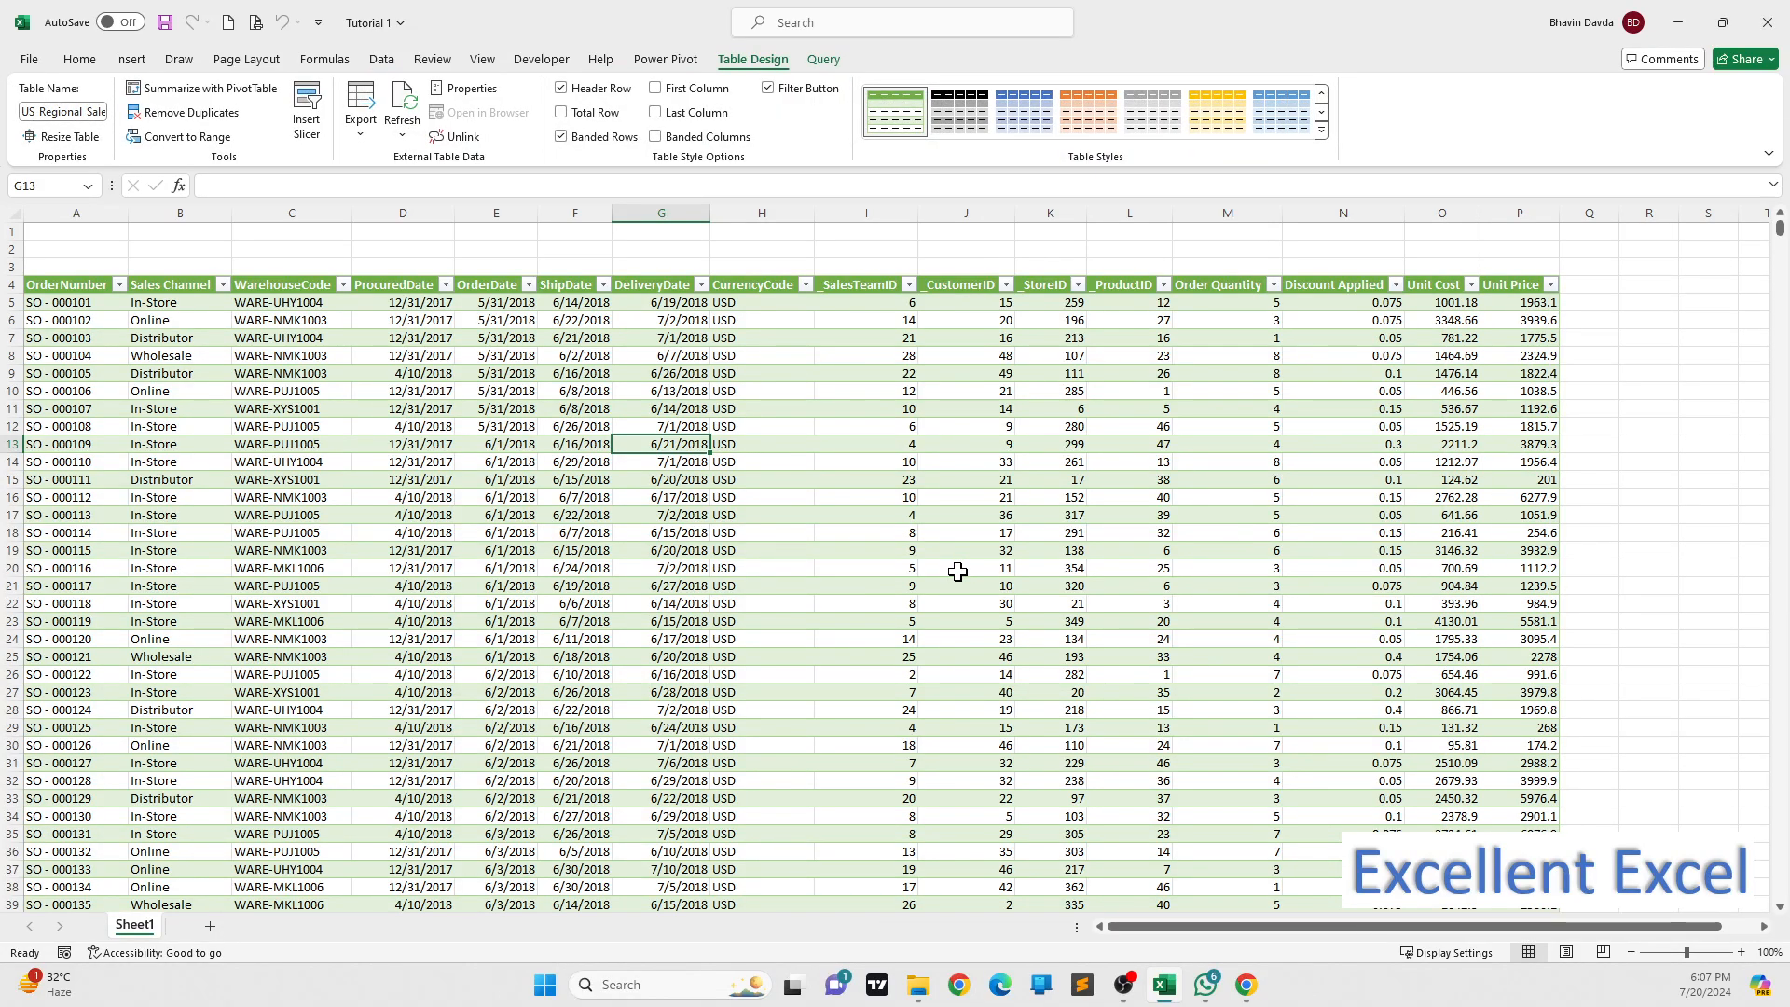
- Apply the light table style with a solid blue header to the sales table and turn on banded columns
{"action": "left_click", "coordinate": [1321, 130]}
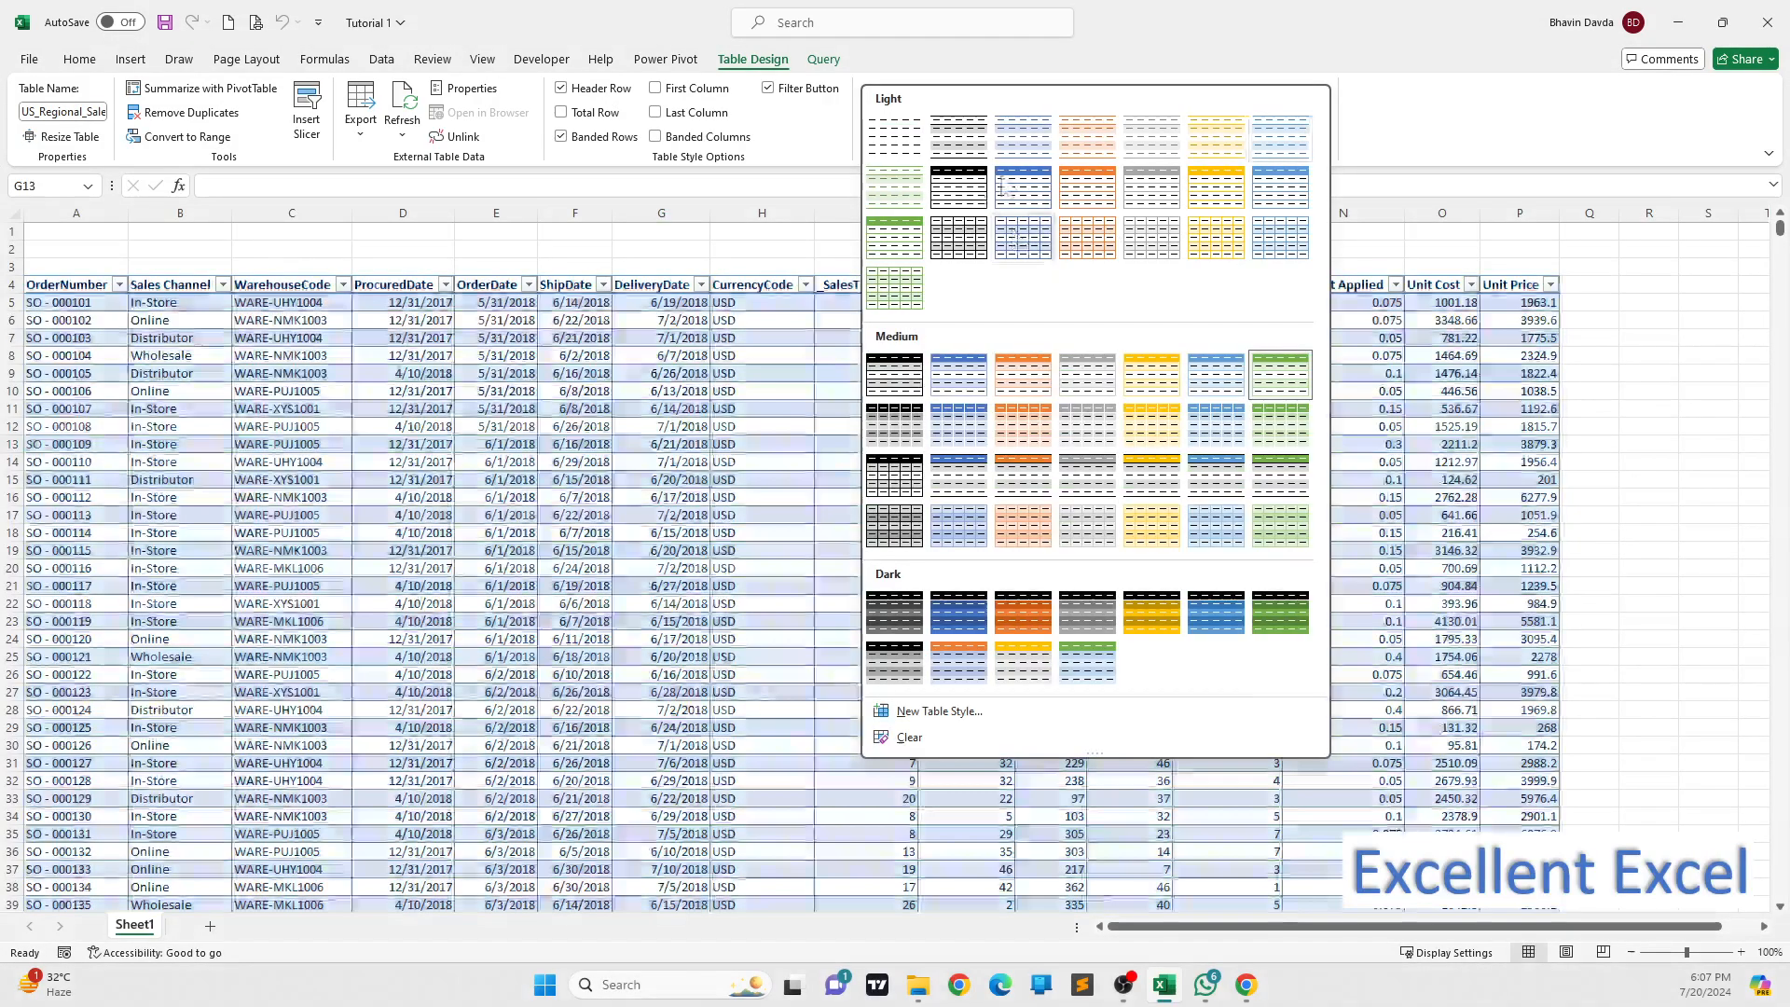
{"action": "left_click", "coordinate": [1025, 191]}
{"action": "left_click", "coordinate": [687, 138]}
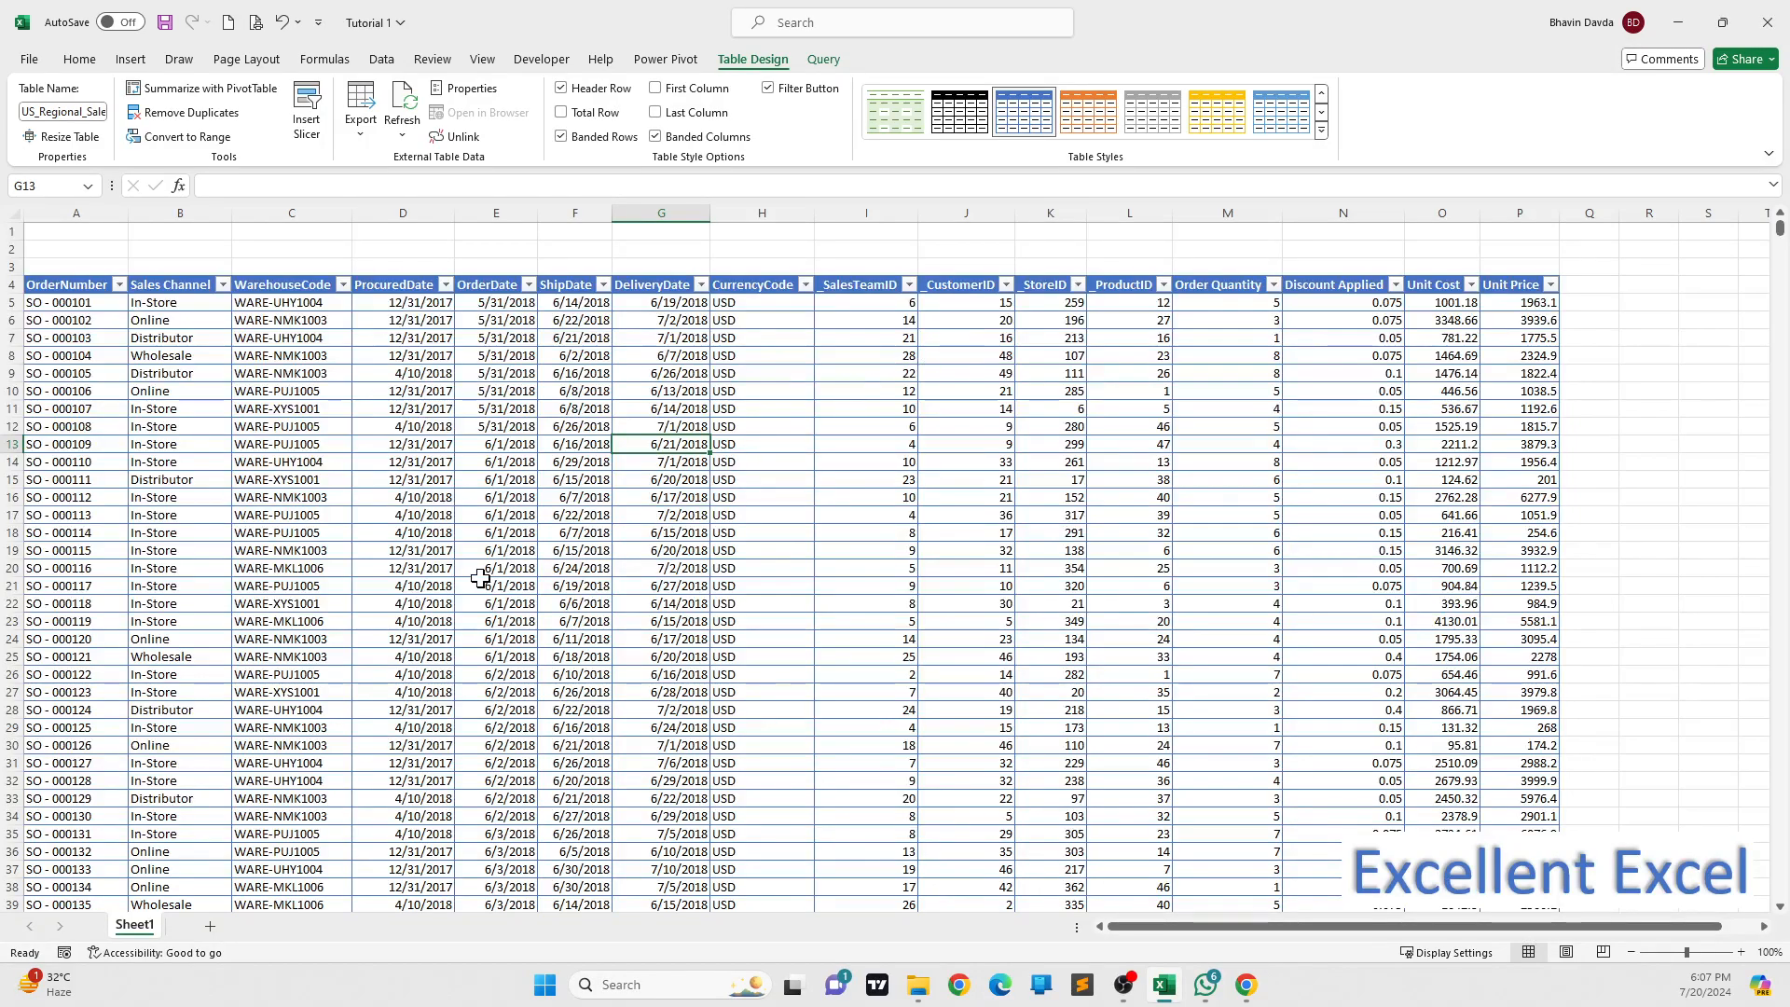
{"action": "scroll", "coordinate": [480, 578], "scroll_direction": "down", "scroll_amount": 10}
{"action": "left_click", "coordinate": [568, 568]}
{"action": "scroll", "coordinate": [649, 694], "scroll_direction": "down", "scroll_amount": 20}
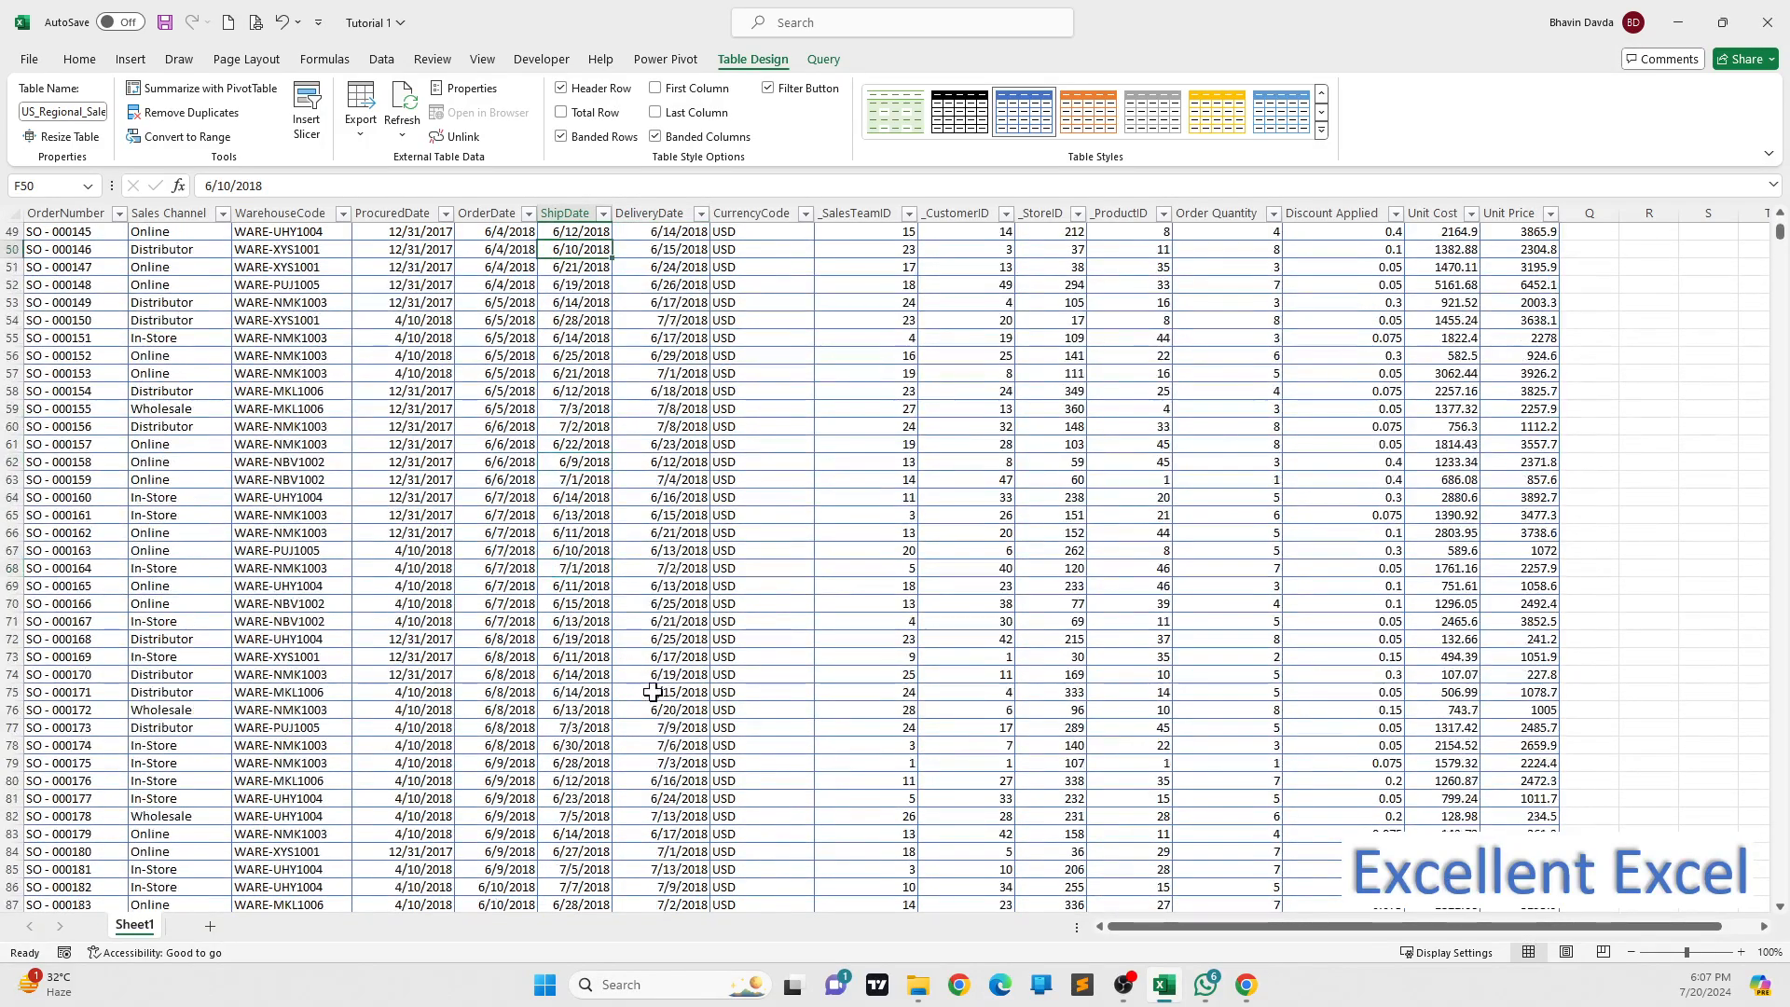
{"action": "scroll", "coordinate": [1048, 589], "scroll_direction": "up", "scroll_amount": 20}
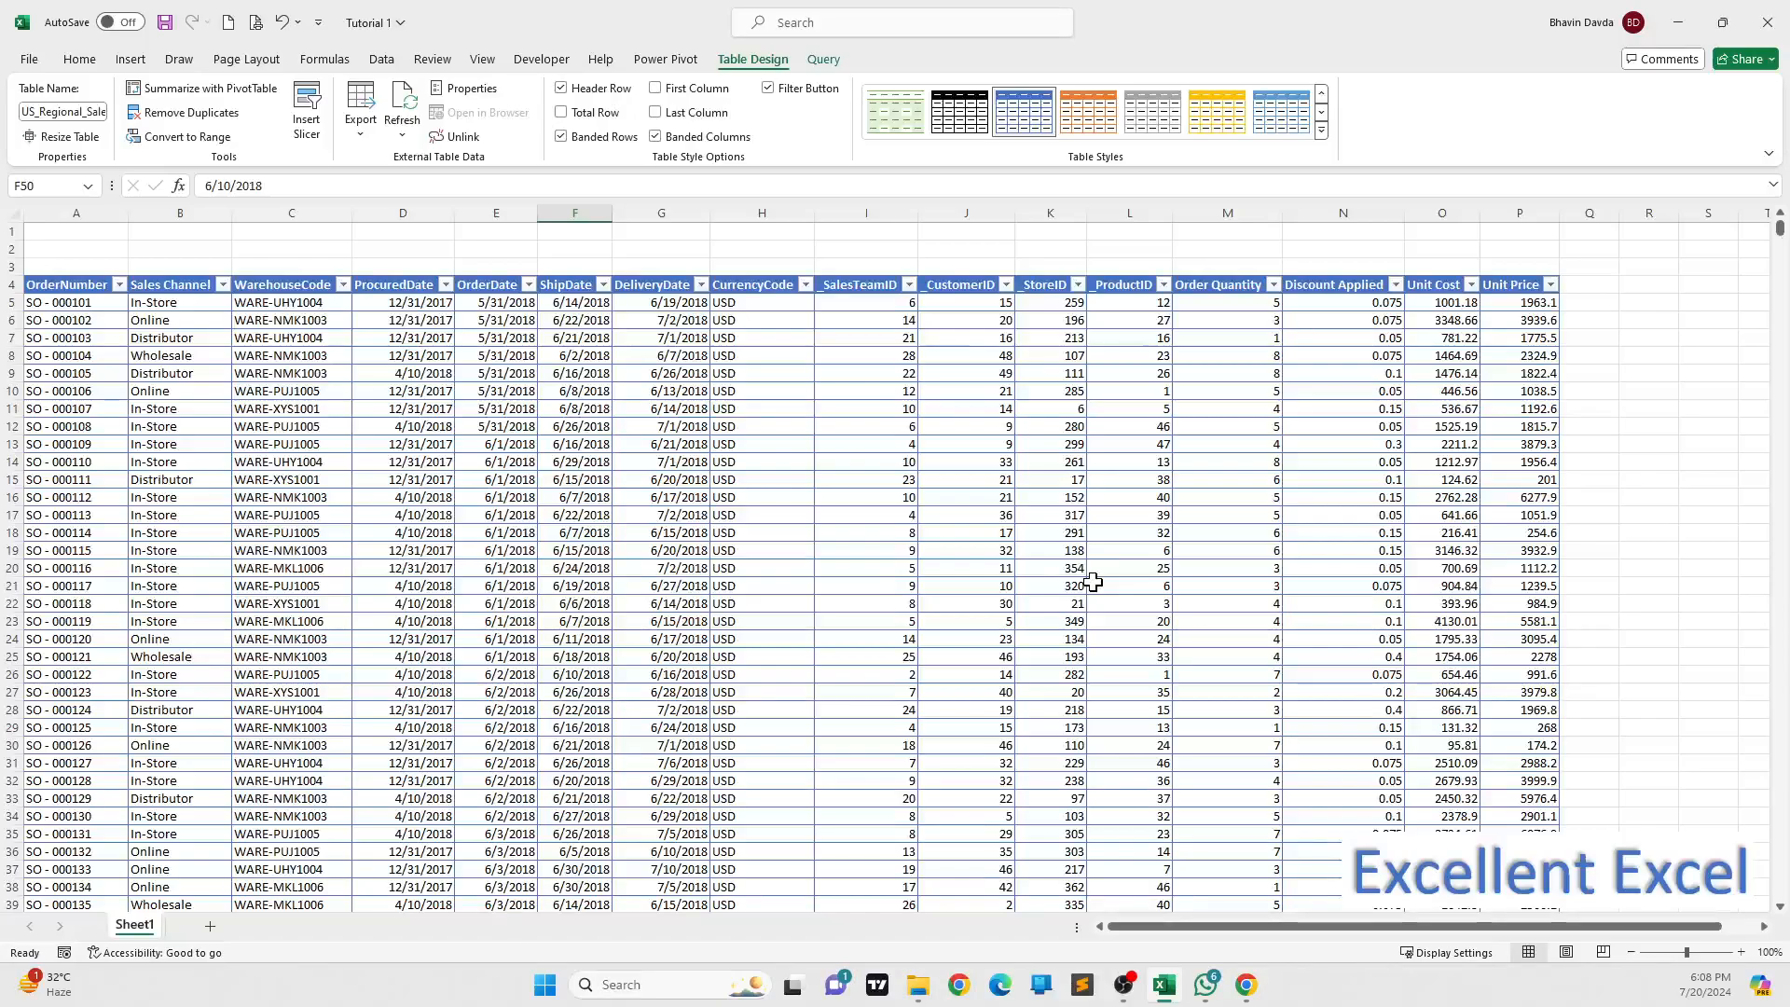
{"action": "left_click", "coordinate": [191, 213]}
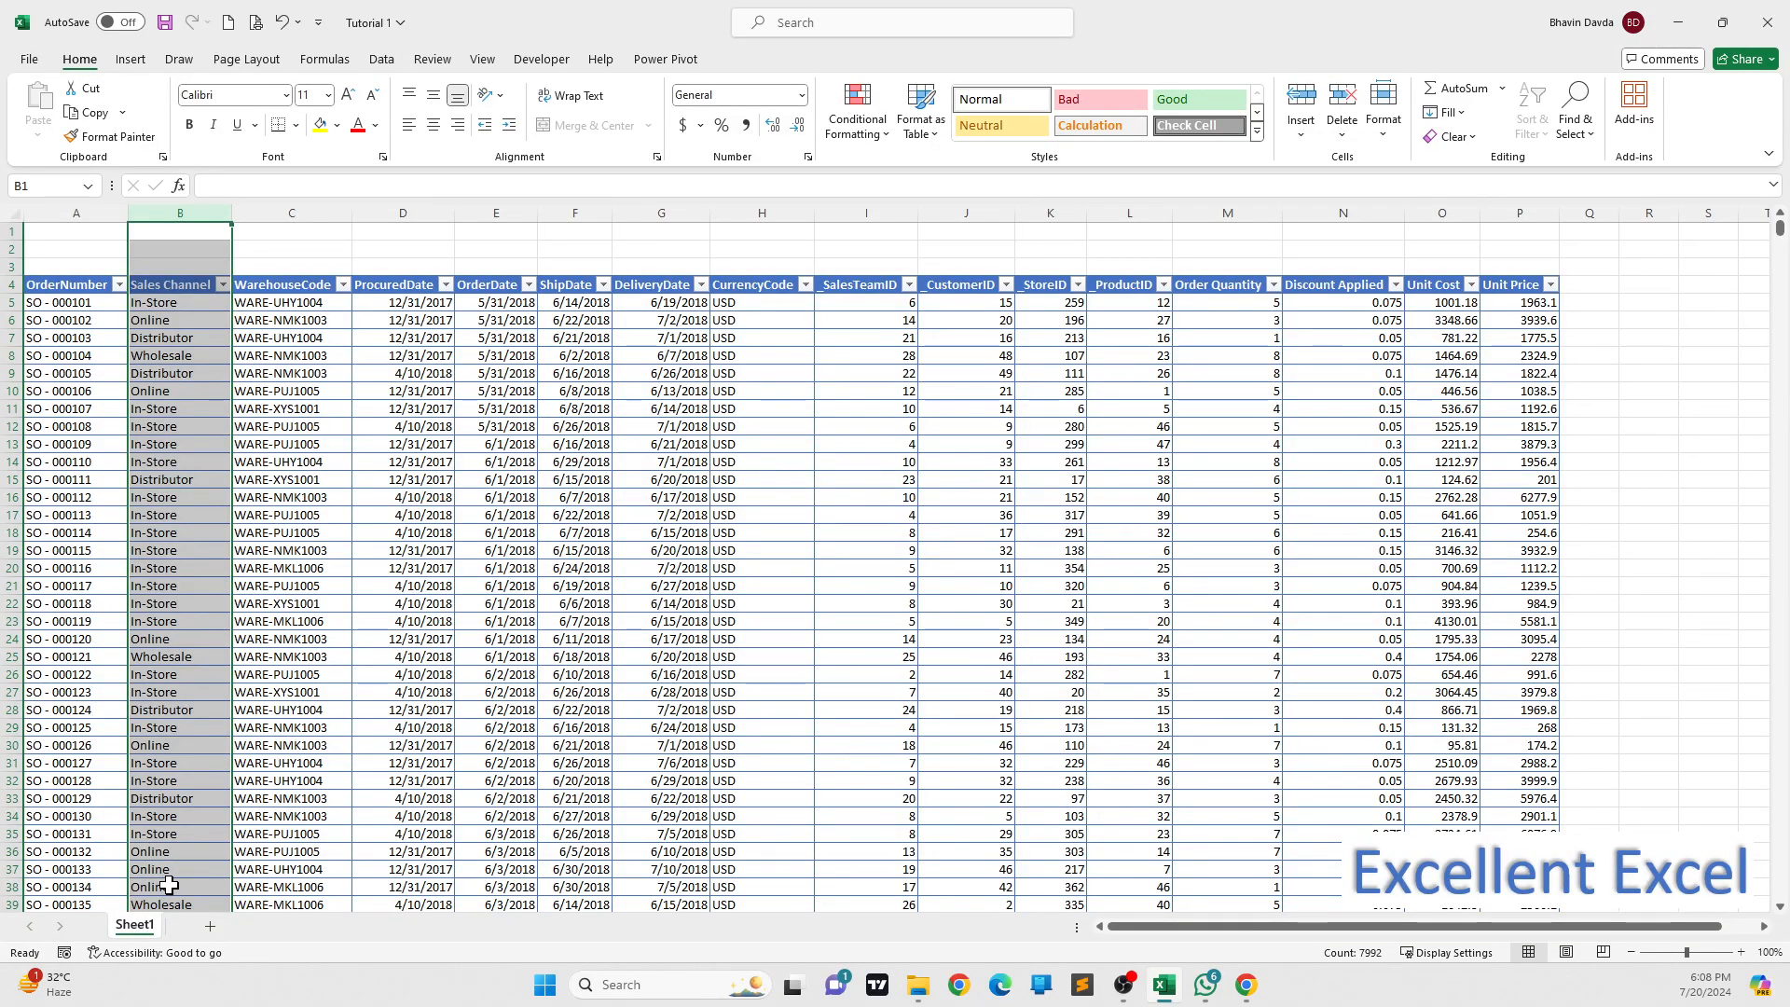
- Rename the Sheet1 worksheet as Consolidated Sales Data
{"action": "double_click", "coordinate": [136, 926]}
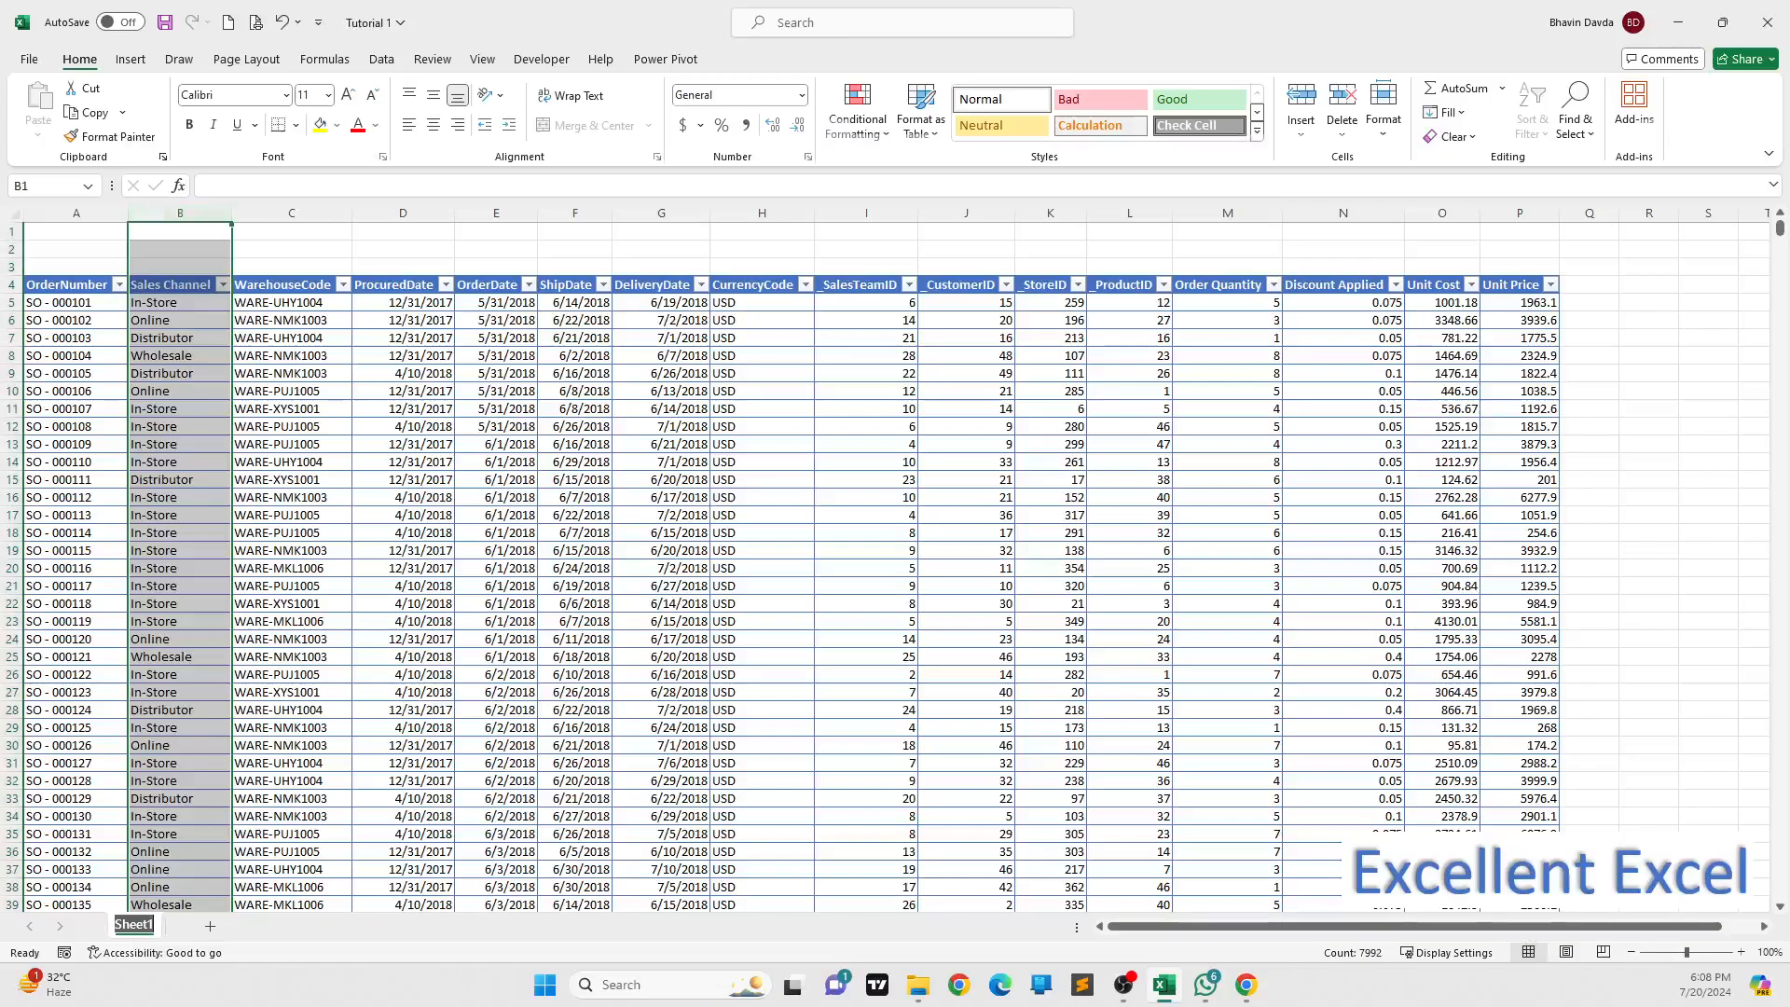
{"action": "type", "text": "De"}
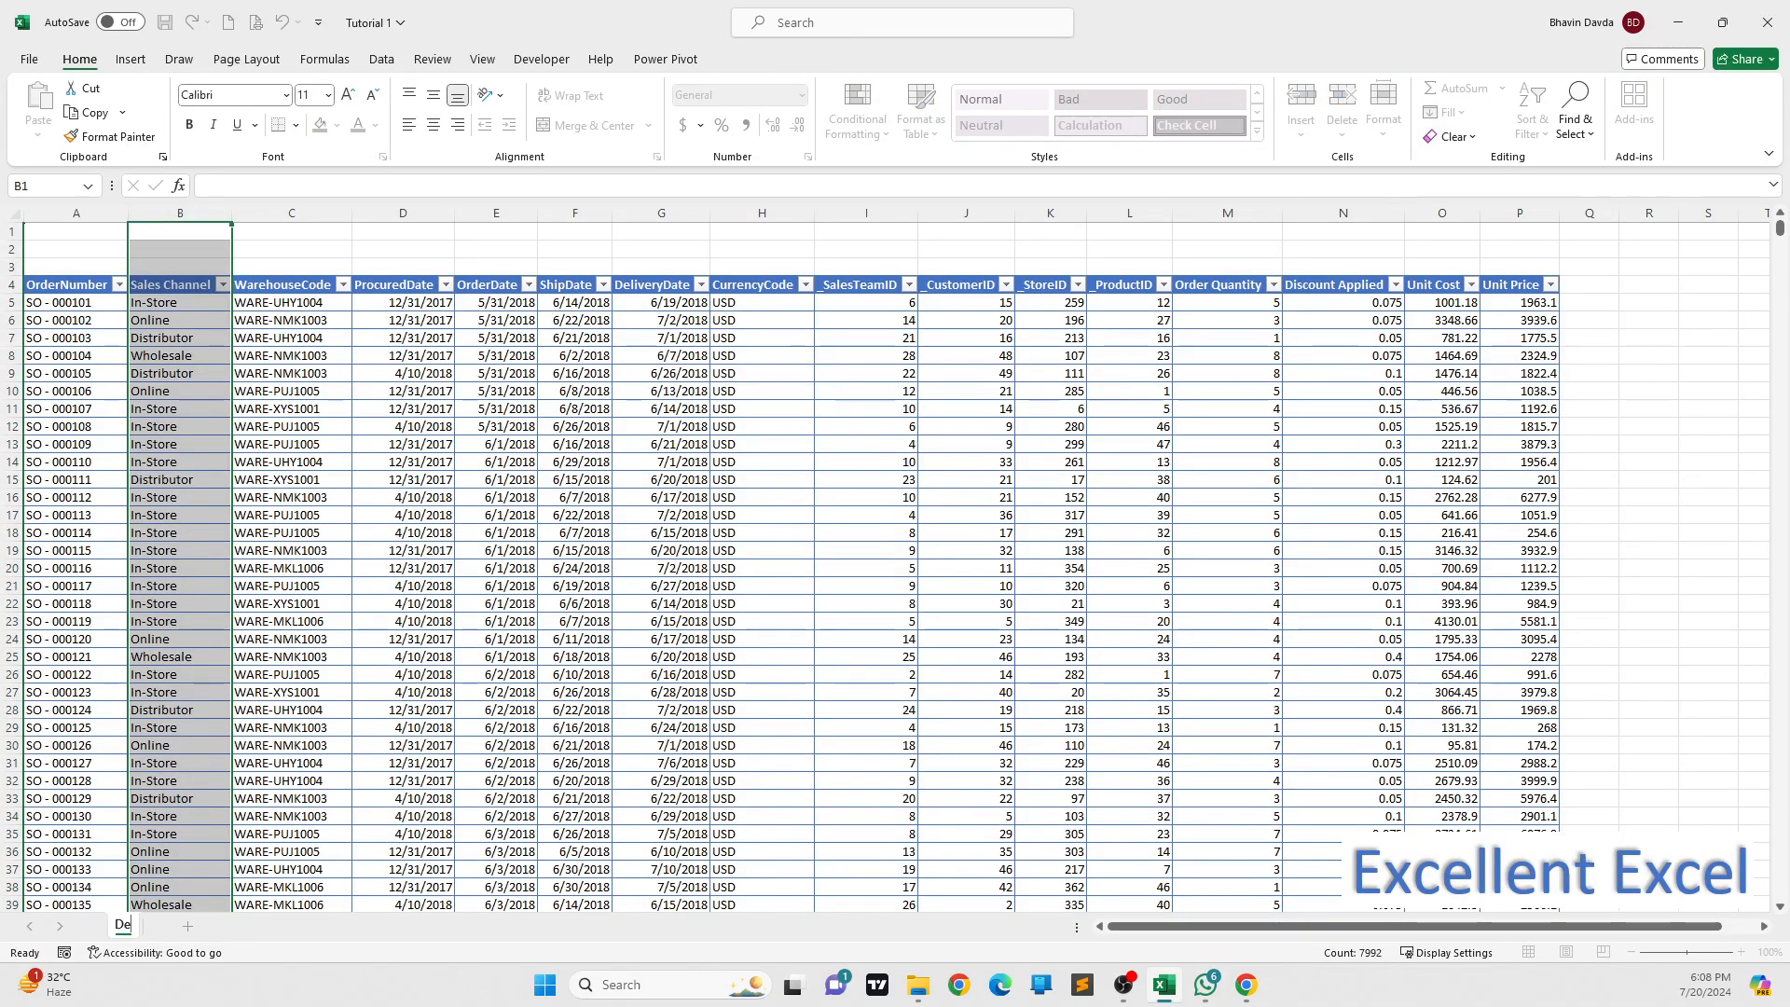
{"action": "key", "text": "BackSpace"}
{"action": "type", "text": "Consolidated S"}
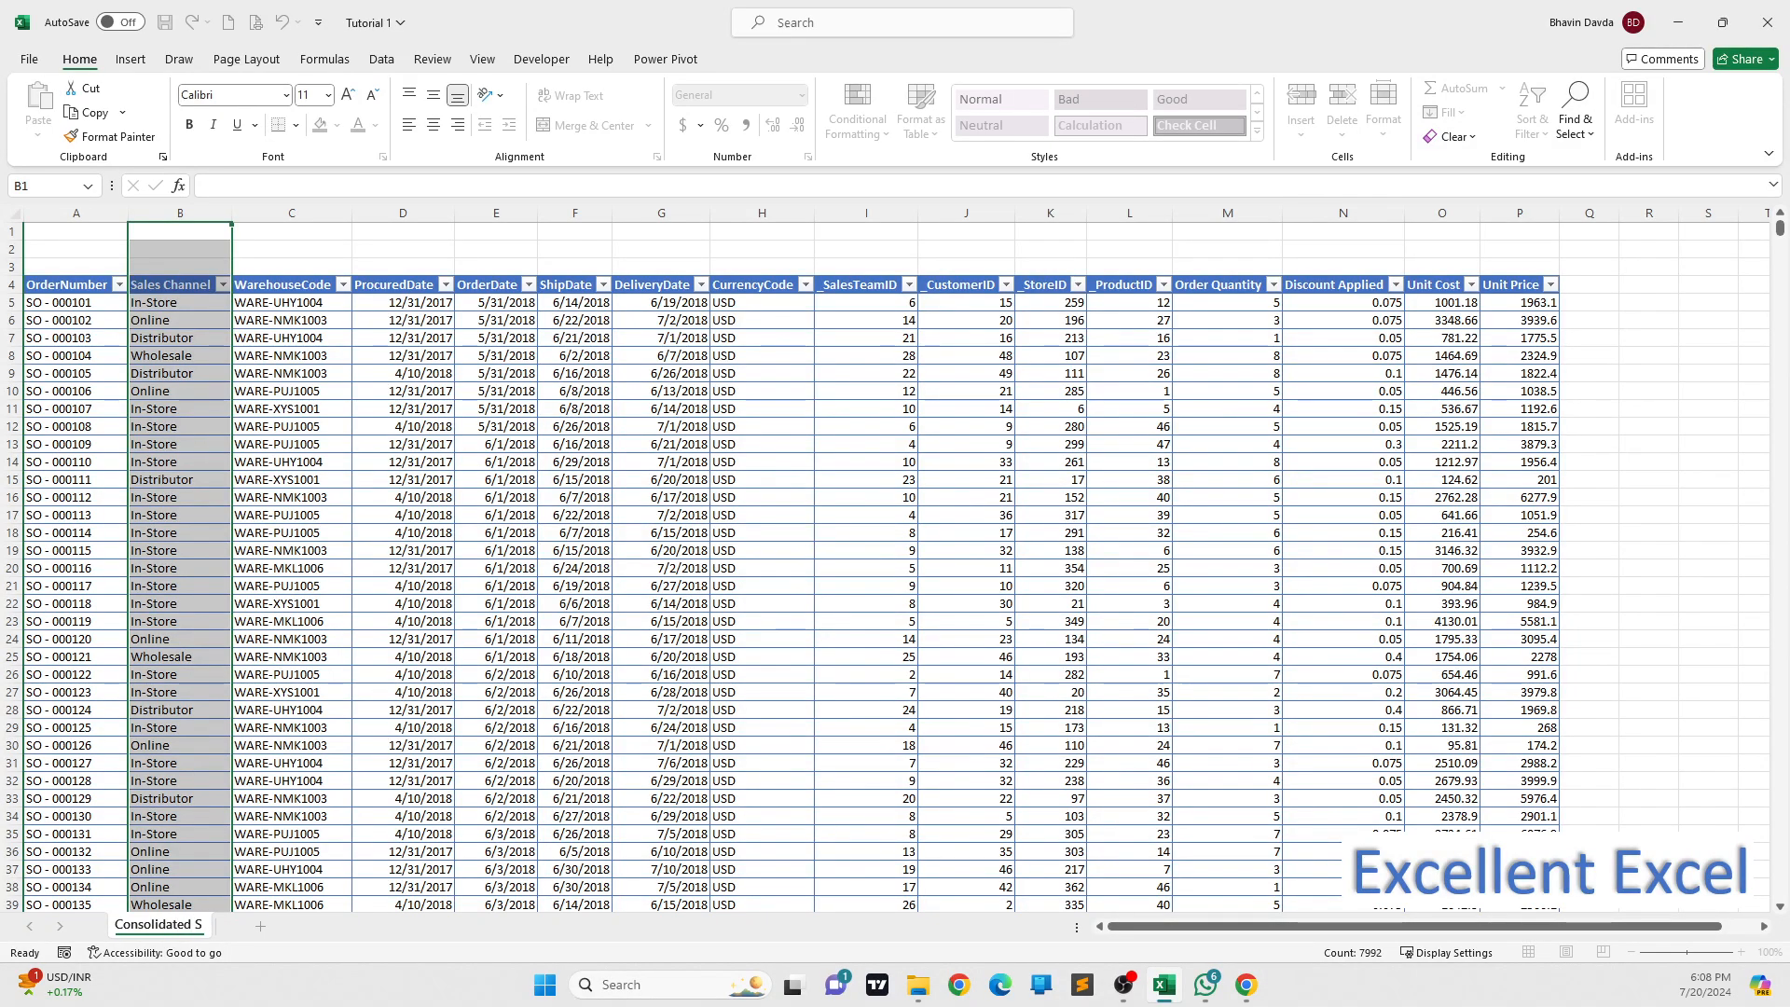
{"action": "type", "text": "ales Data"}
{"action": "key", "text": "Return"}
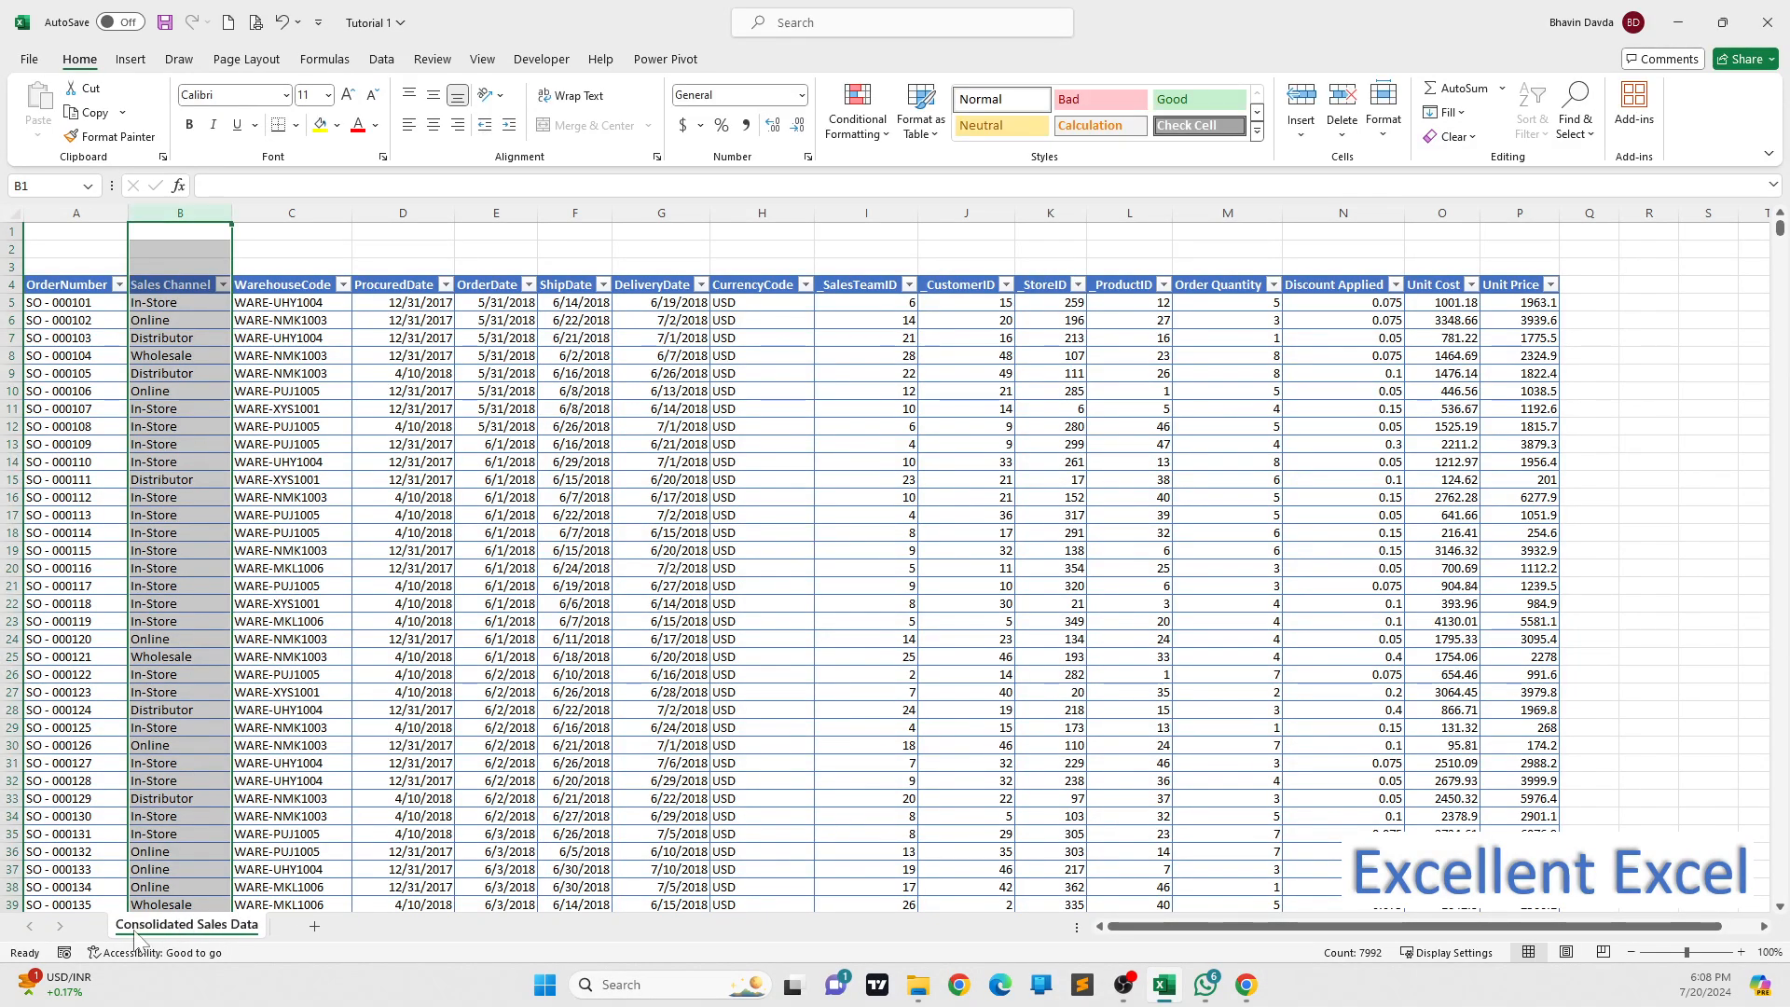
{"action": "left_click", "coordinate": [601, 660]}
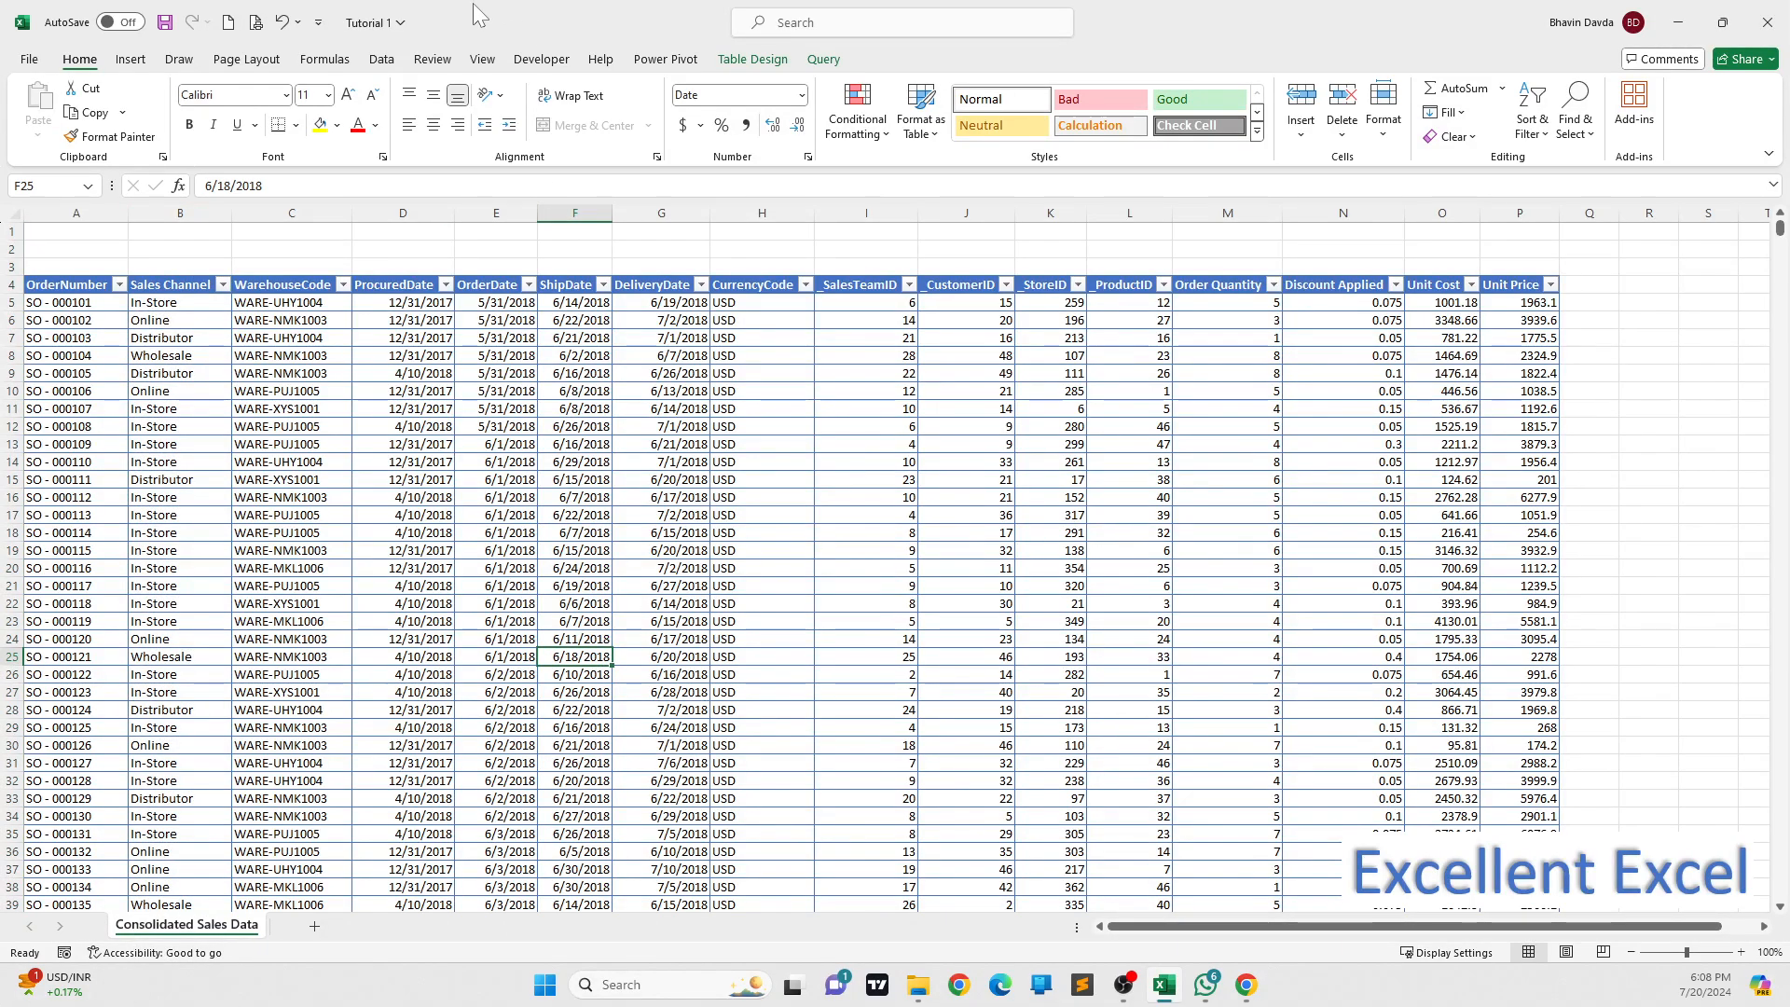
- Create a new query that references US_Regional_Sales_Data and name it SalesChannel_In_Store
{"action": "left_click", "coordinate": [392, 66]}
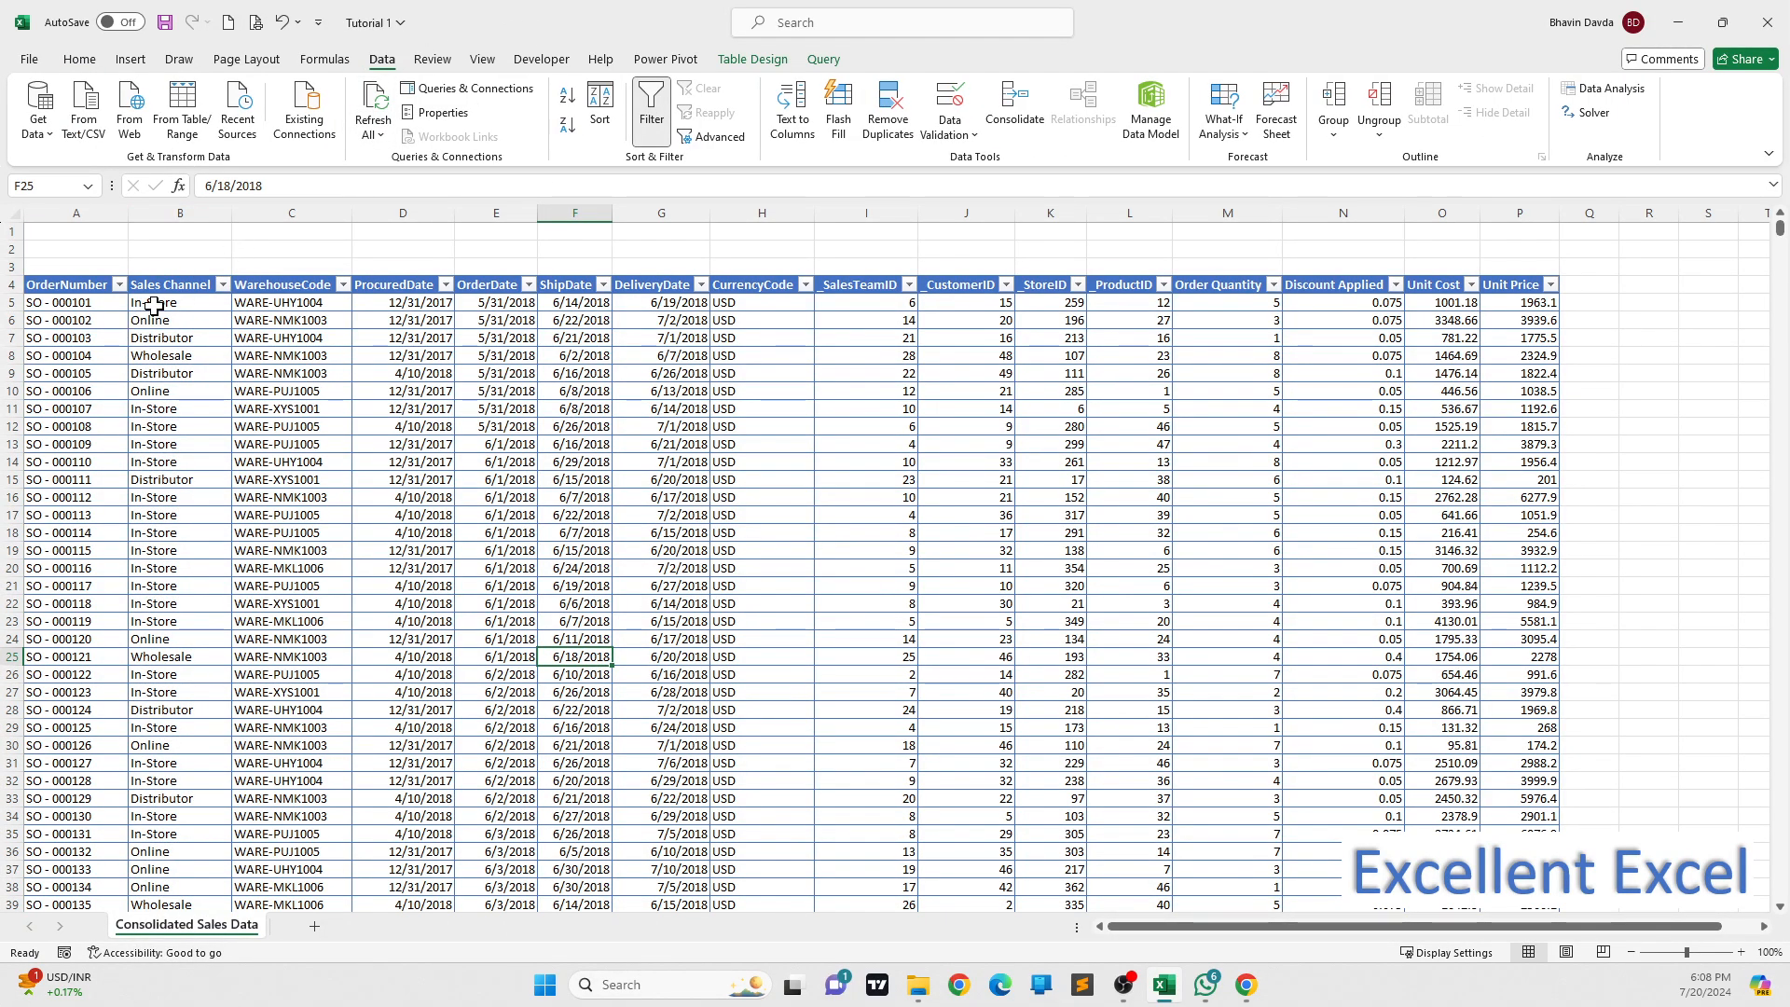
{"action": "left_click_drag", "start_coordinate": [154, 305], "coordinate": [177, 588]}
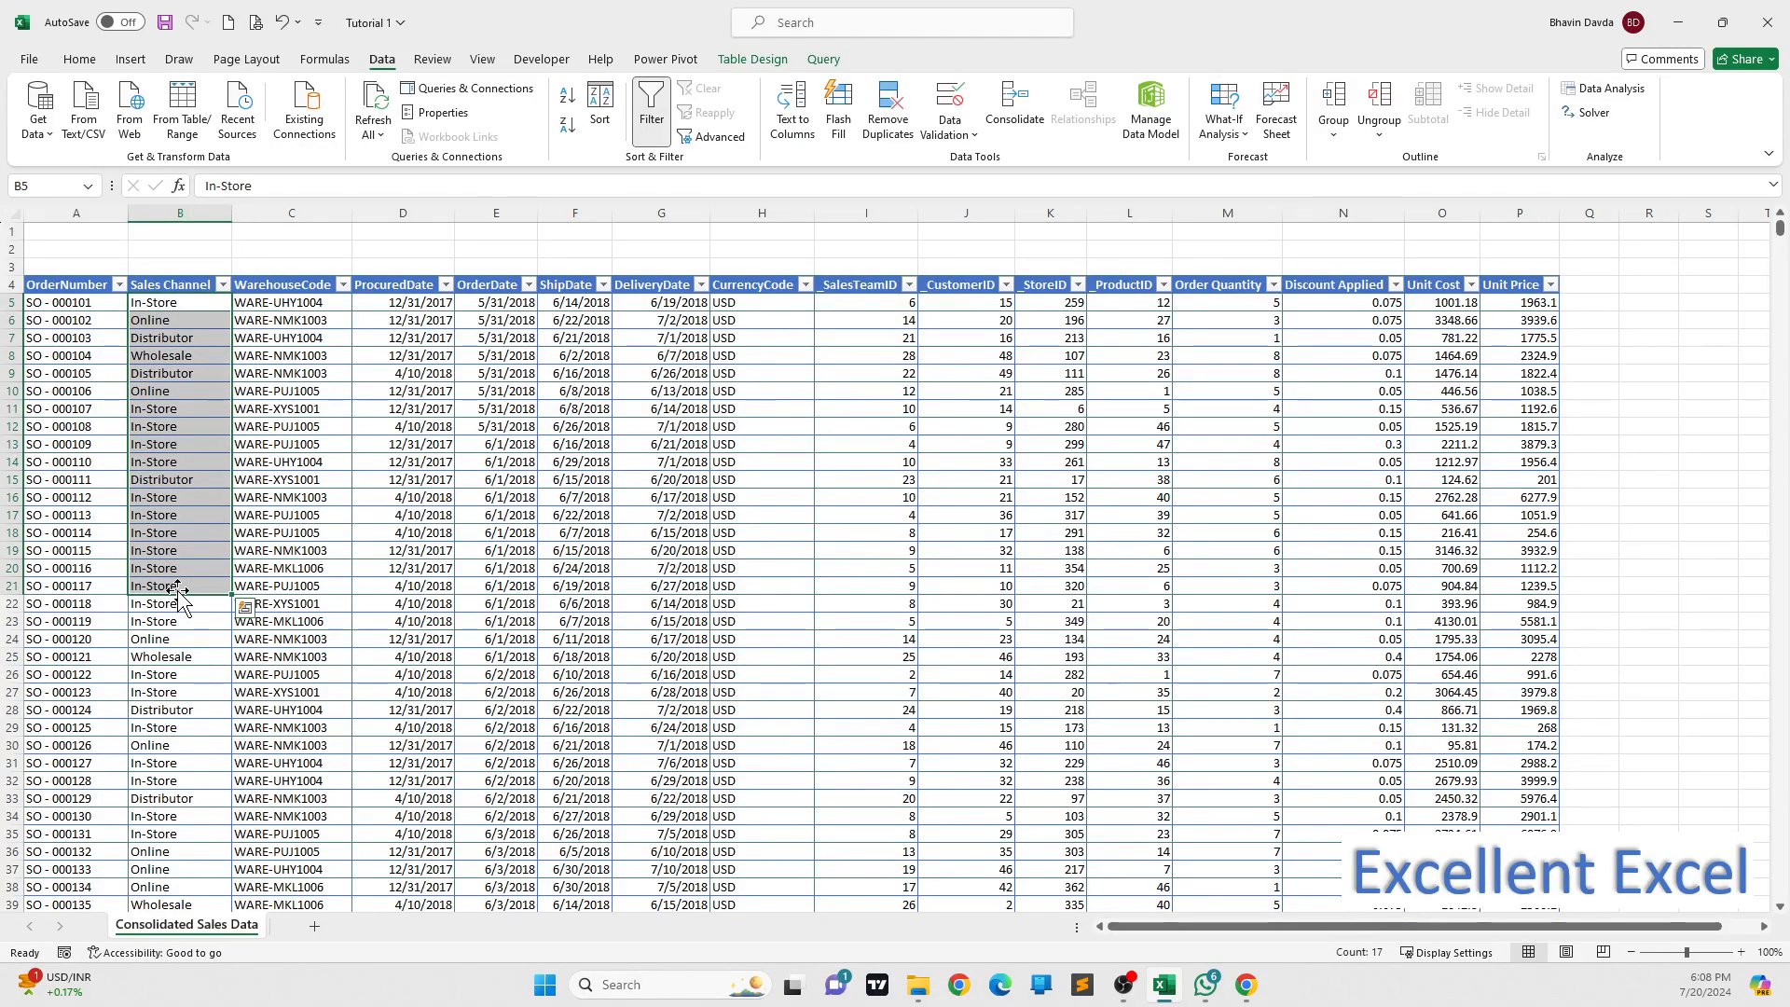
{"action": "left_click", "coordinate": [175, 425]}
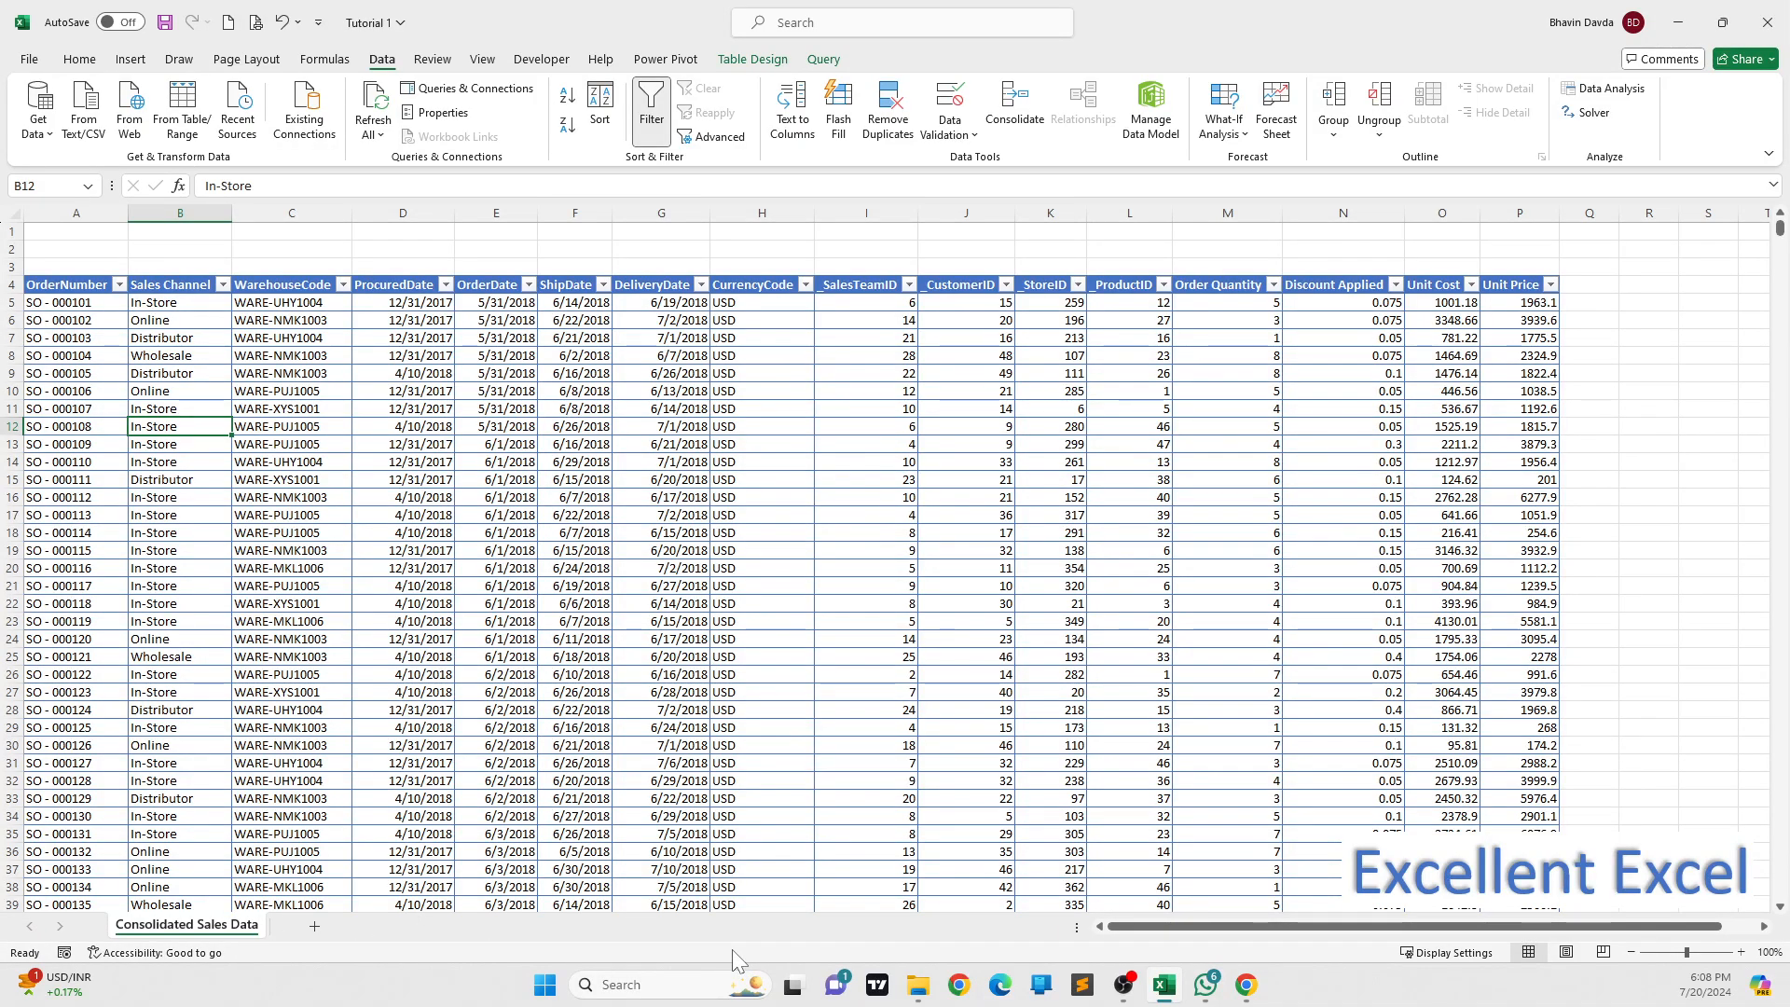
{"action": "left_click", "coordinate": [480, 93]}
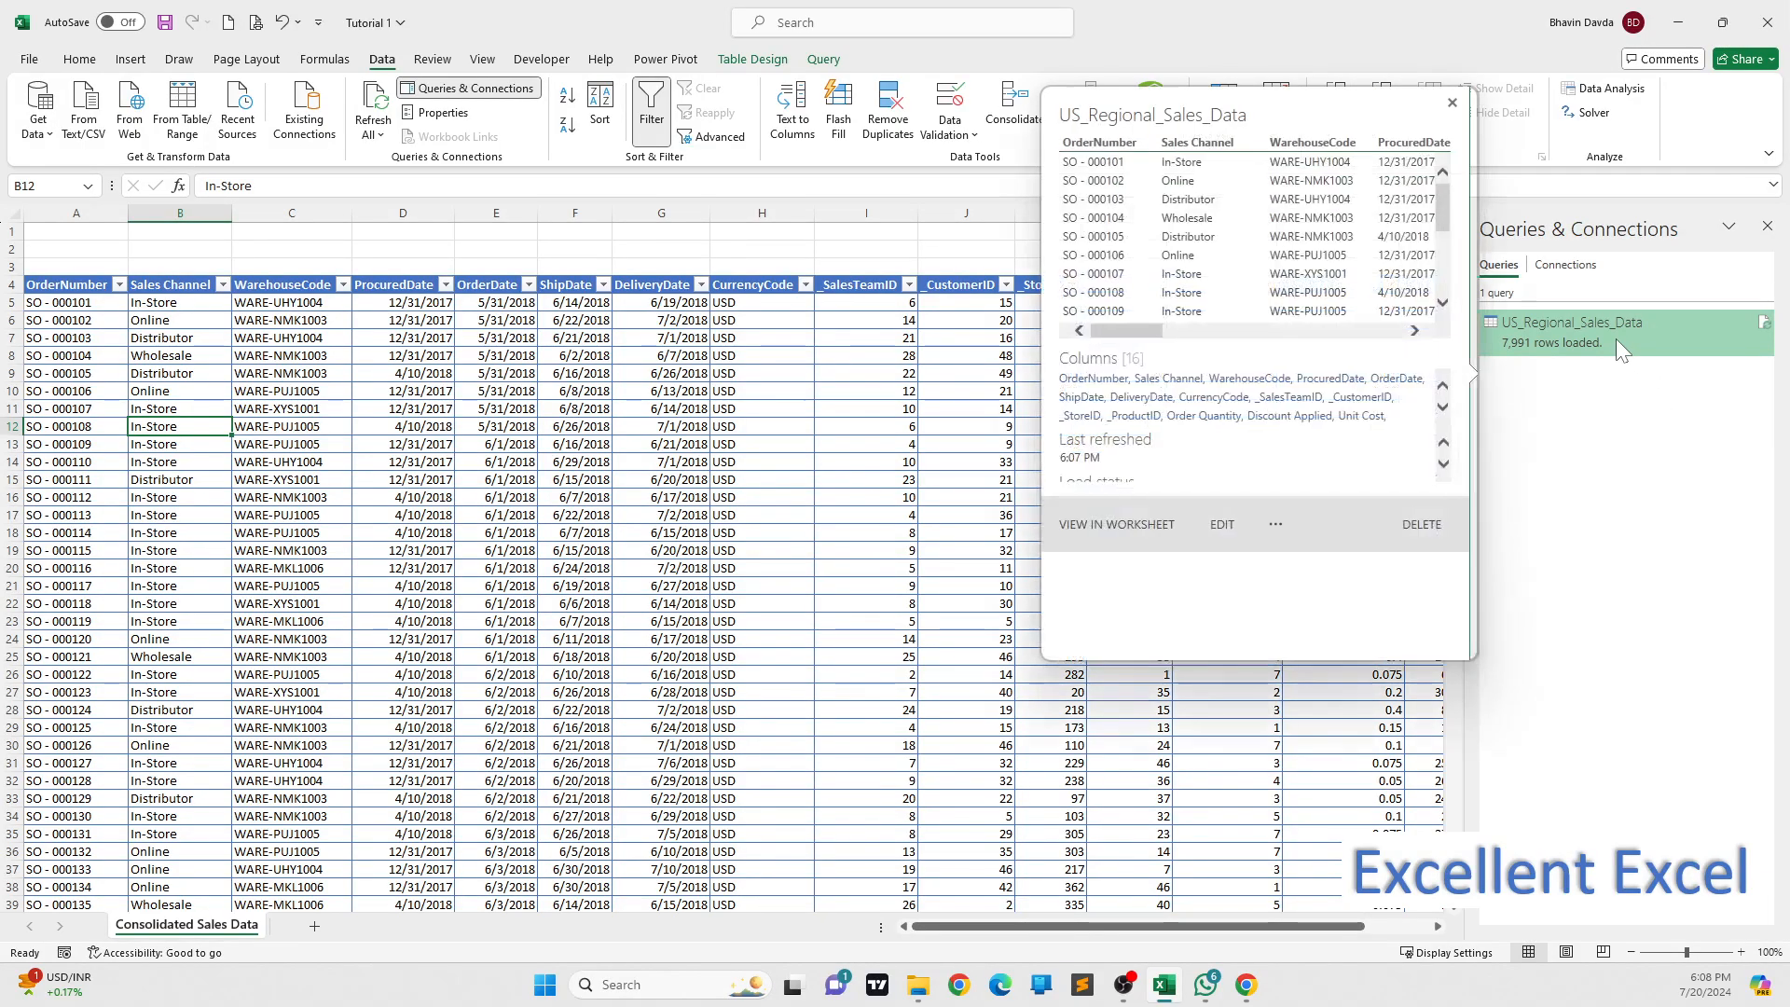
{"action": "right_click", "coordinate": [1615, 339]}
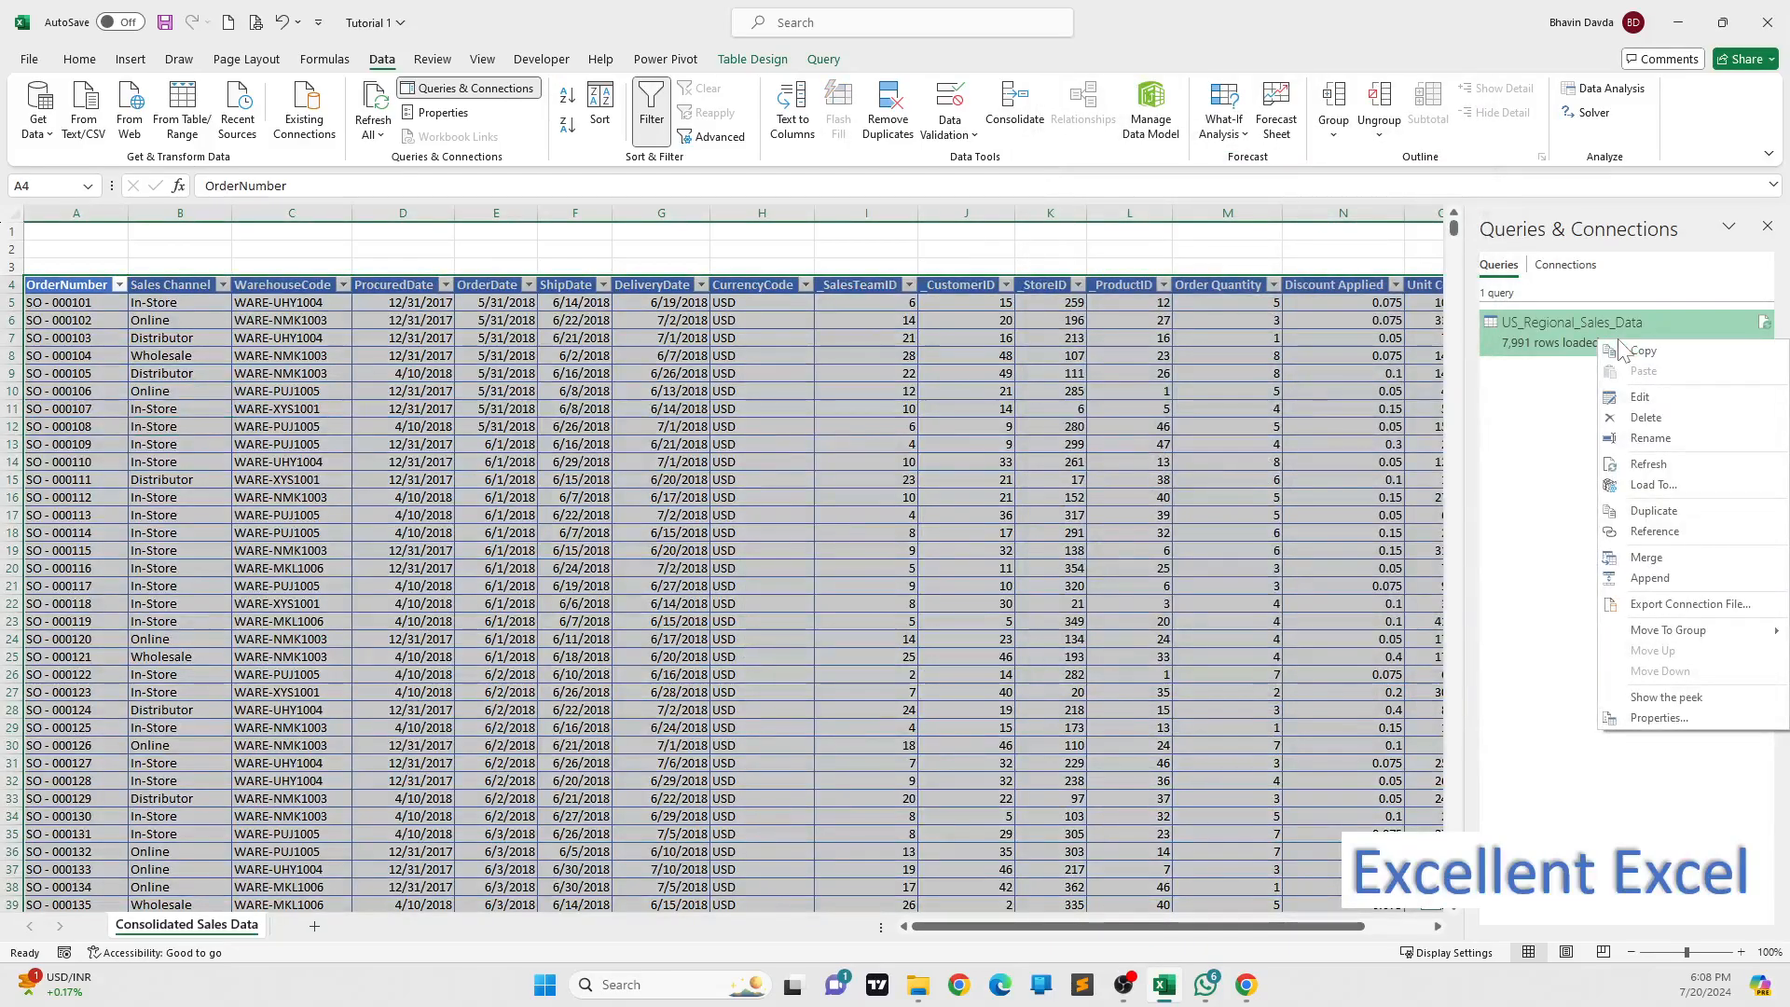
{"action": "left_click", "coordinate": [1663, 515]}
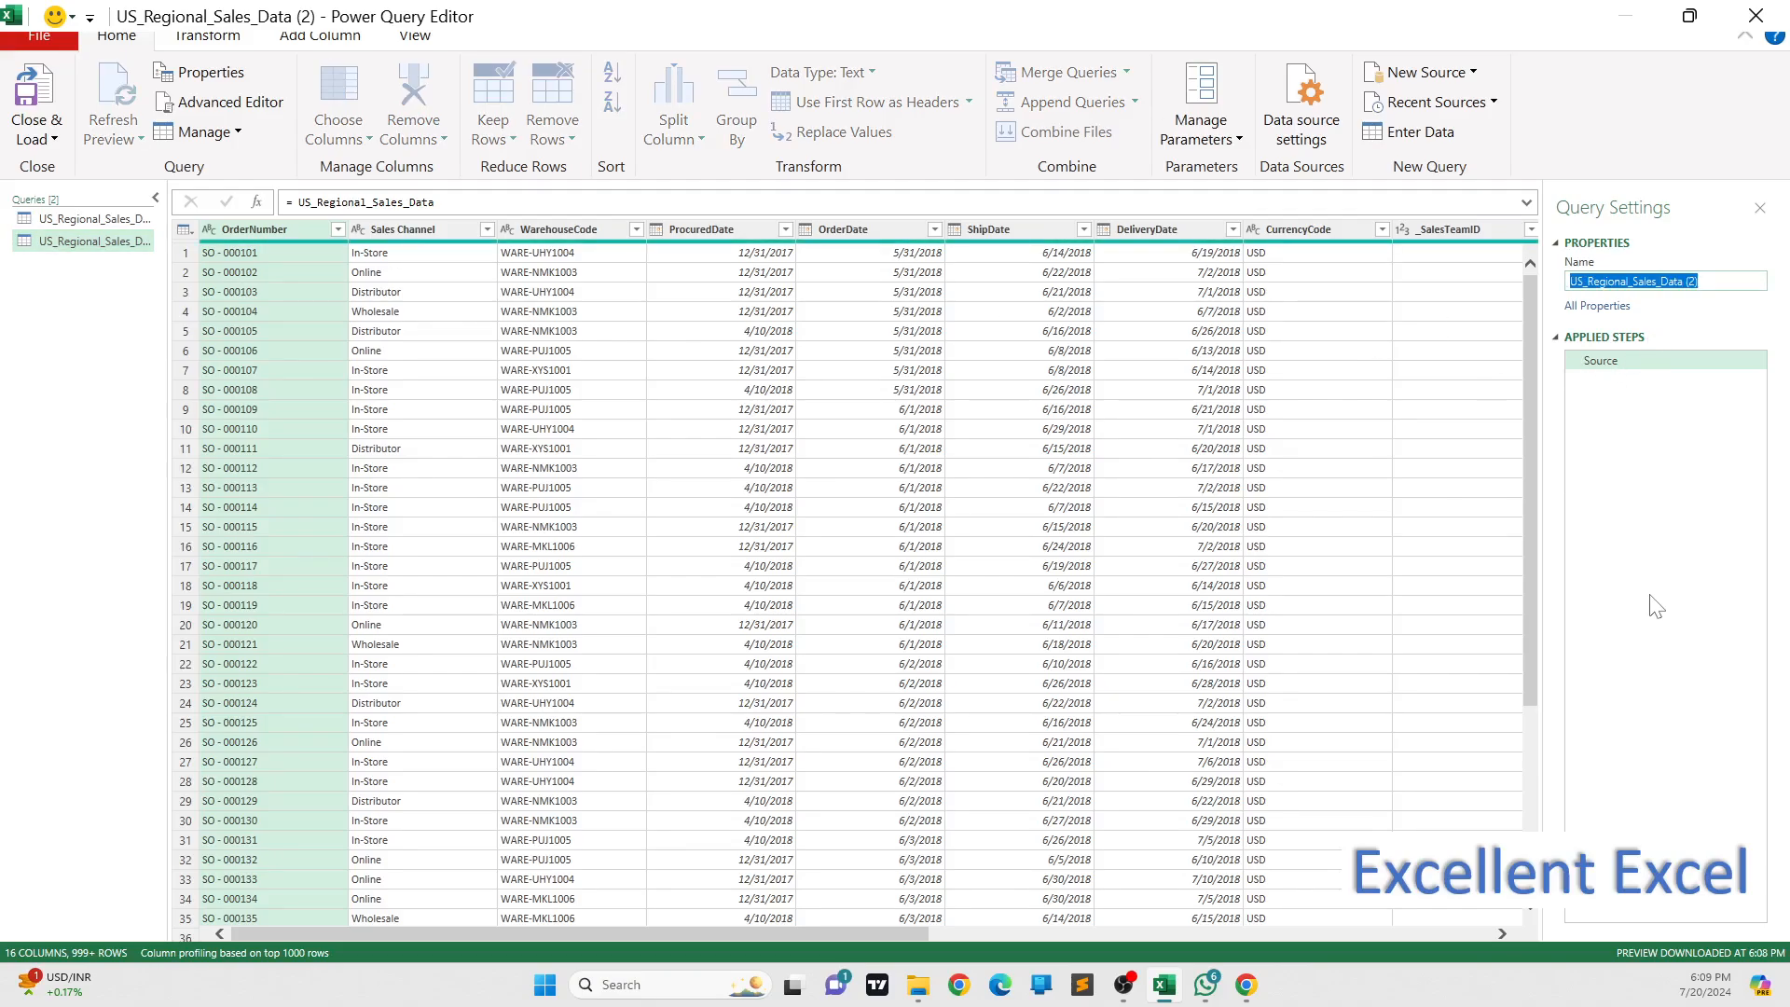
{"action": "type", "text": "SalesChannel_In_Store"}
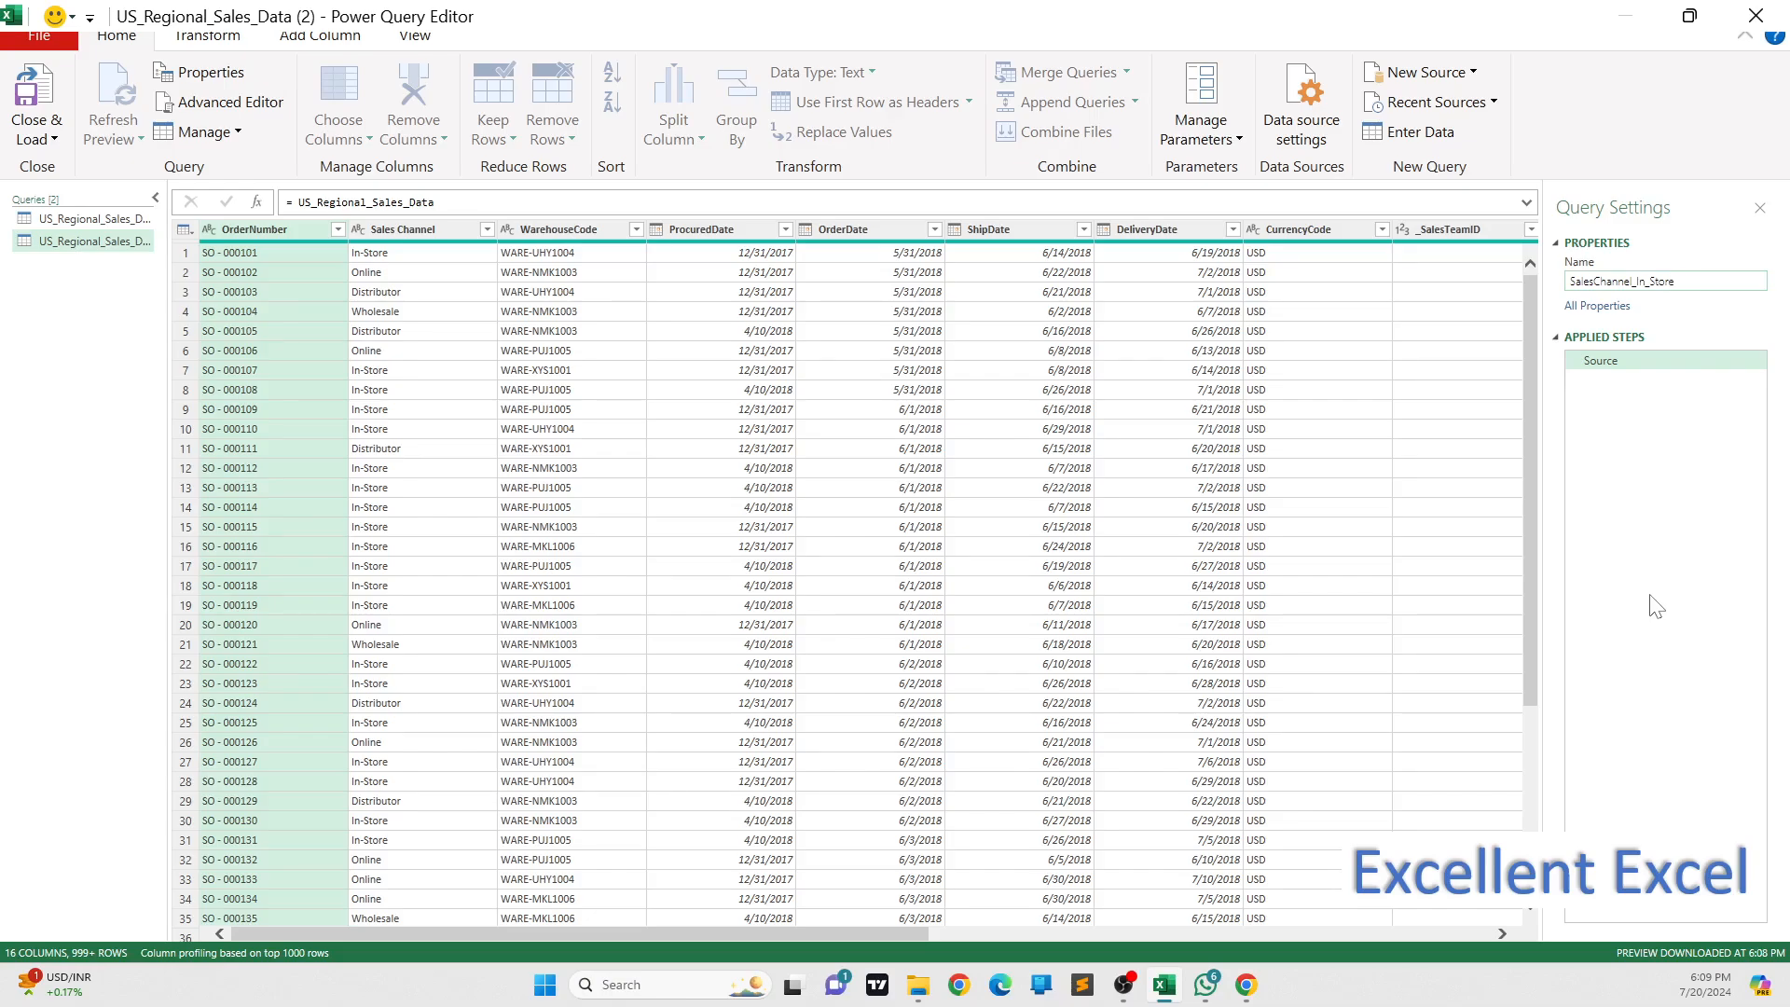
{"action": "key", "text": "Return"}
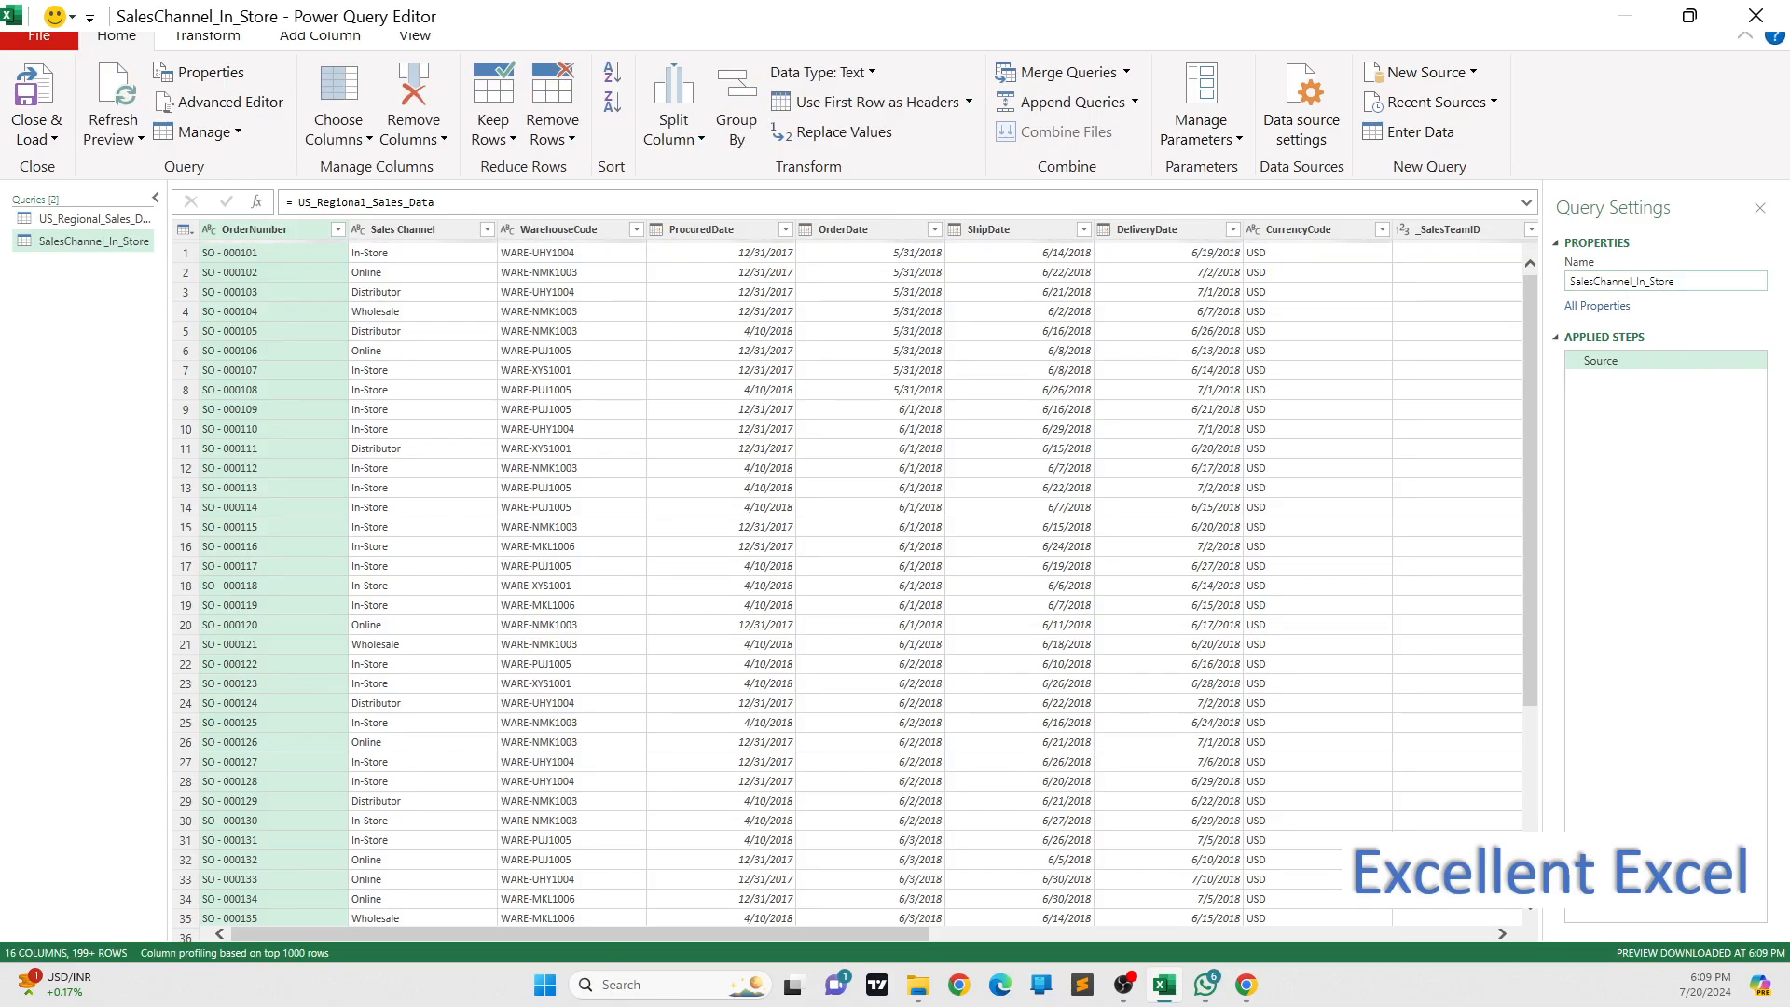
- Filter the Sales Channel column of the SalesChannel_In_Store query to keep only In-Store rows
{"action": "left_click", "coordinate": [487, 229]}
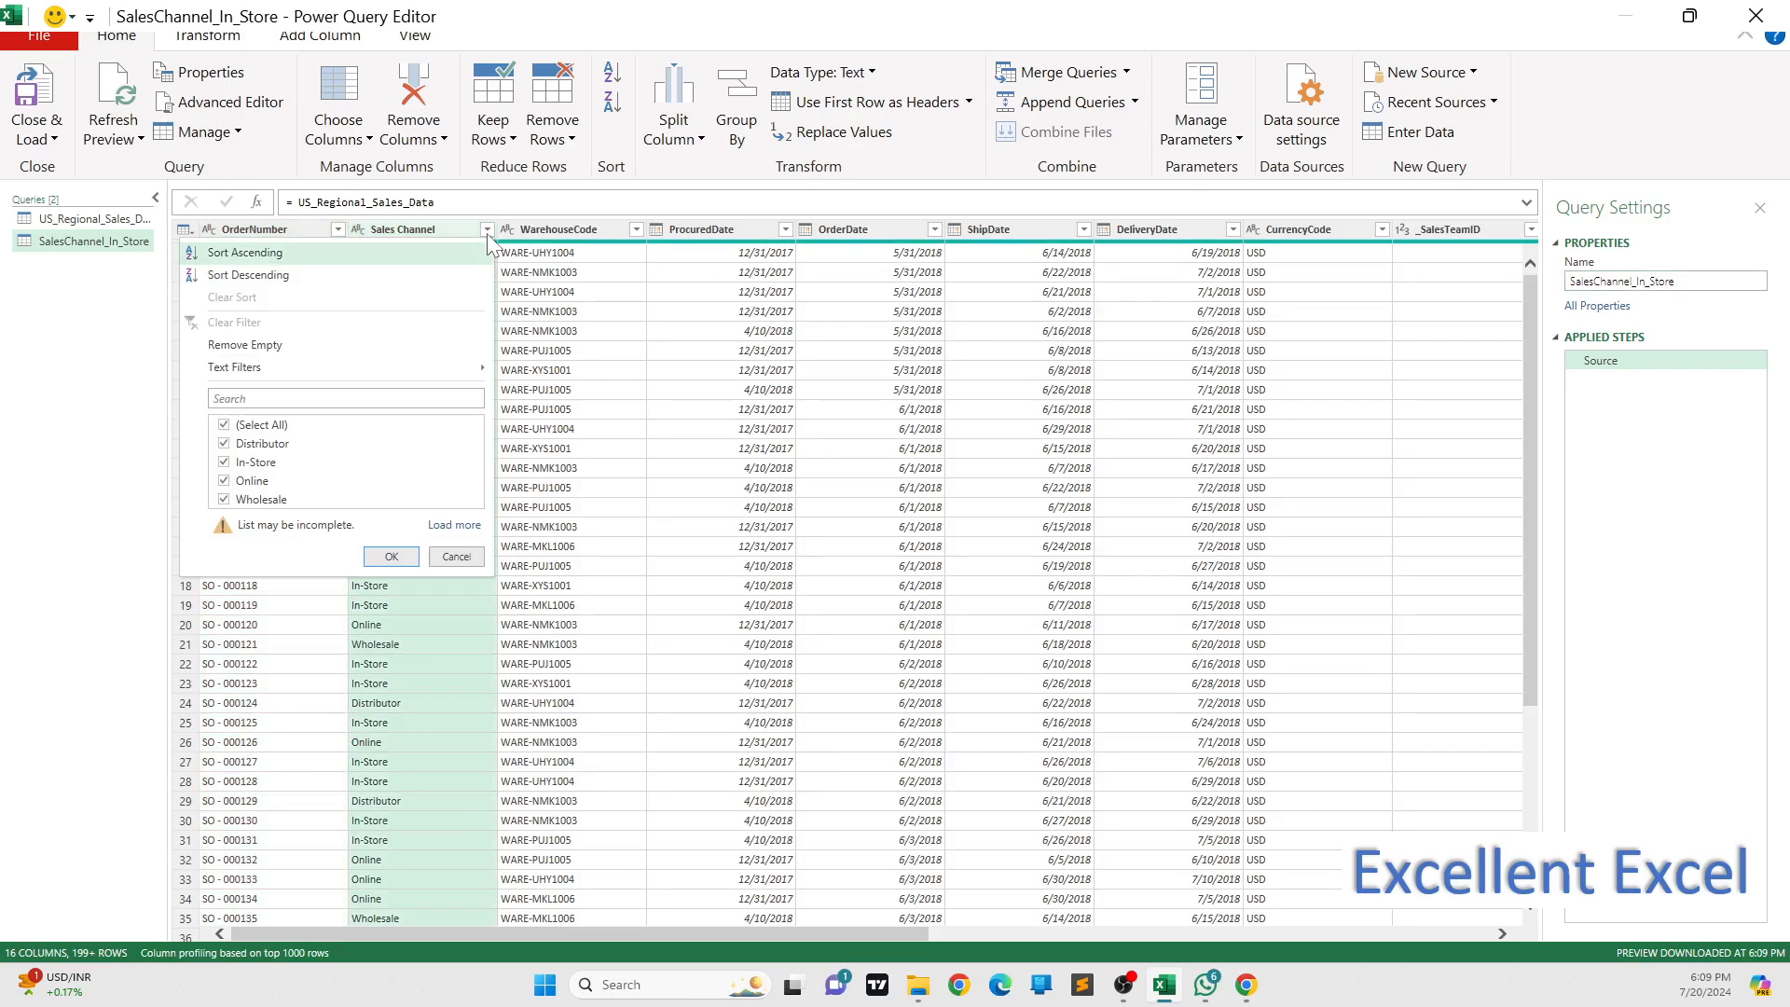
{"action": "left_click", "coordinate": [232, 425]}
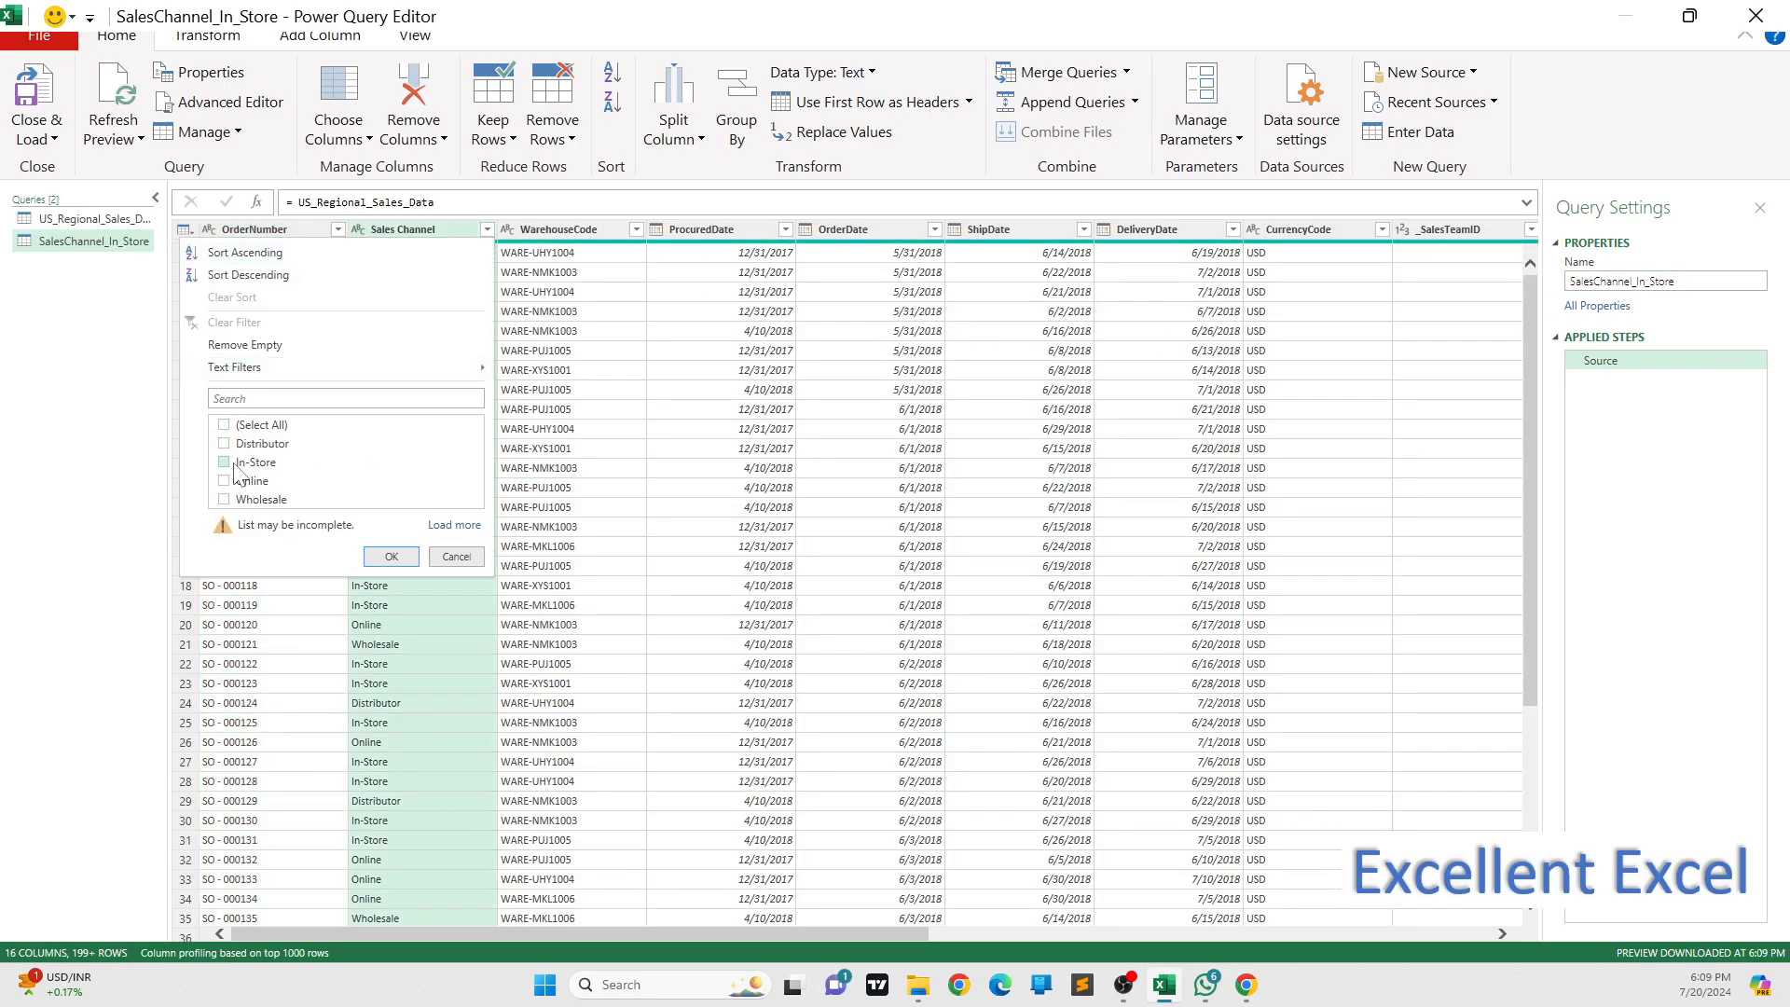
{"action": "left_click", "coordinate": [392, 557]}
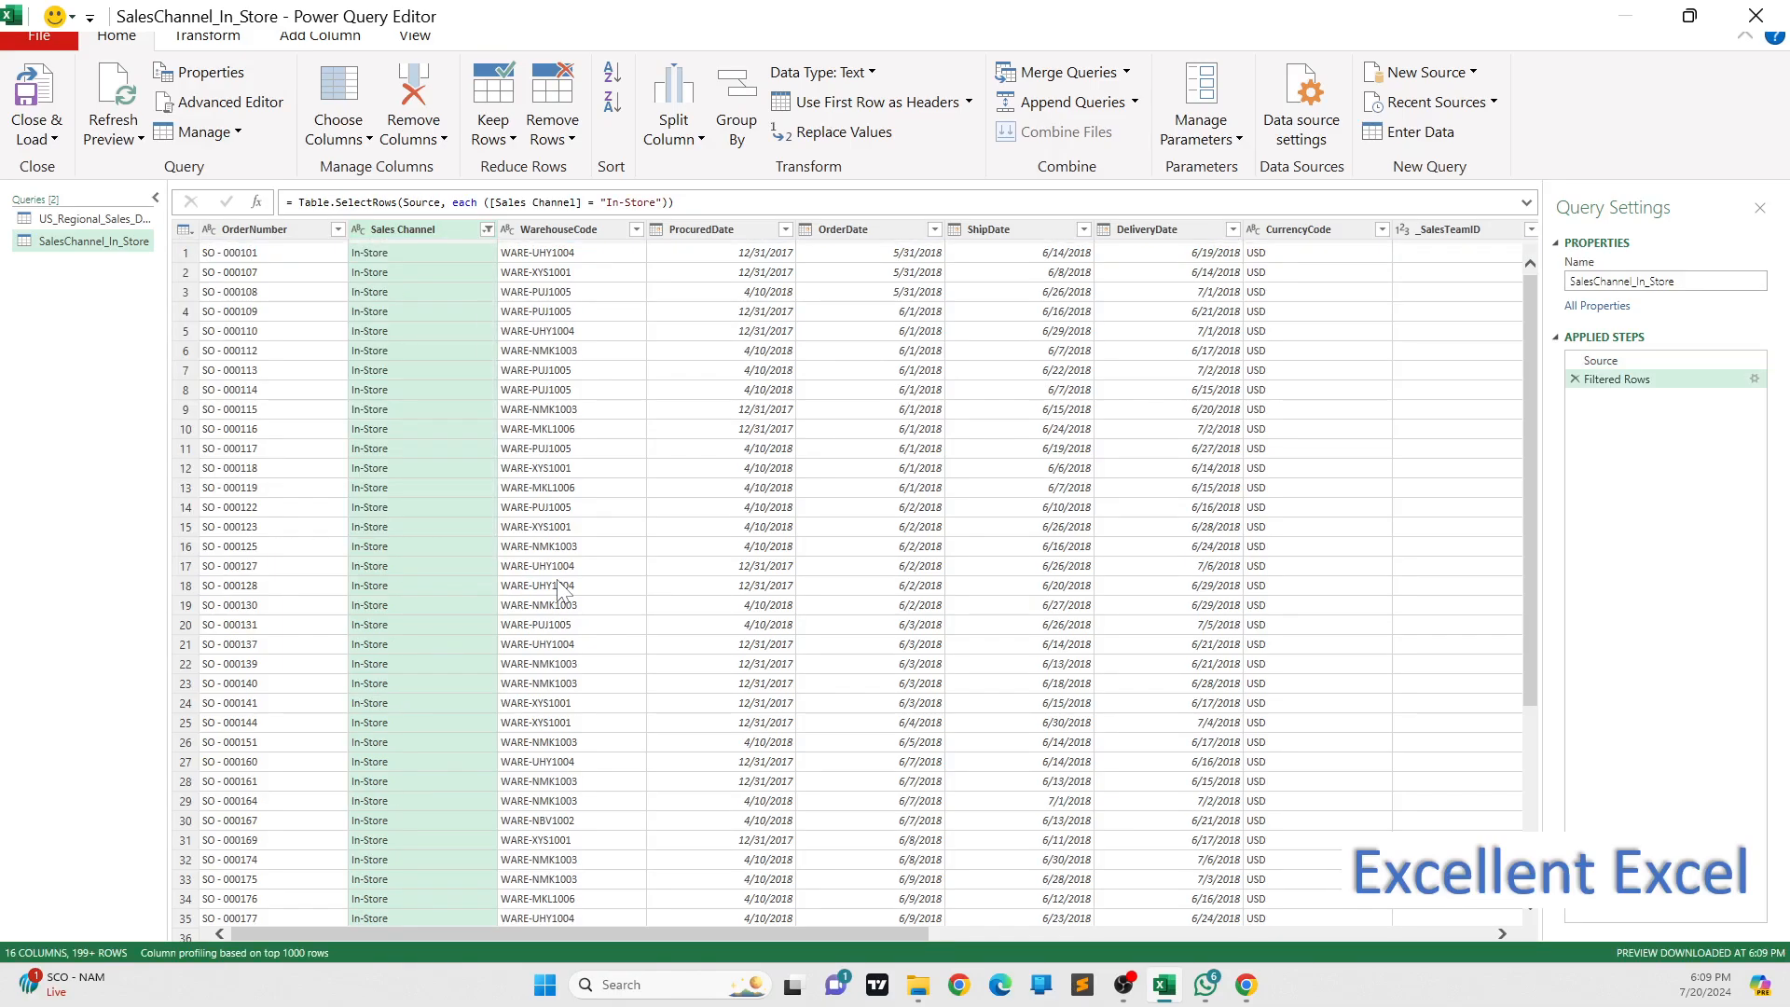
- Load the SalesChannel_In_Store query as a table on a new worksheet and move that sheet after Consolidated Sales Data
{"action": "left_click", "coordinate": [54, 142]}
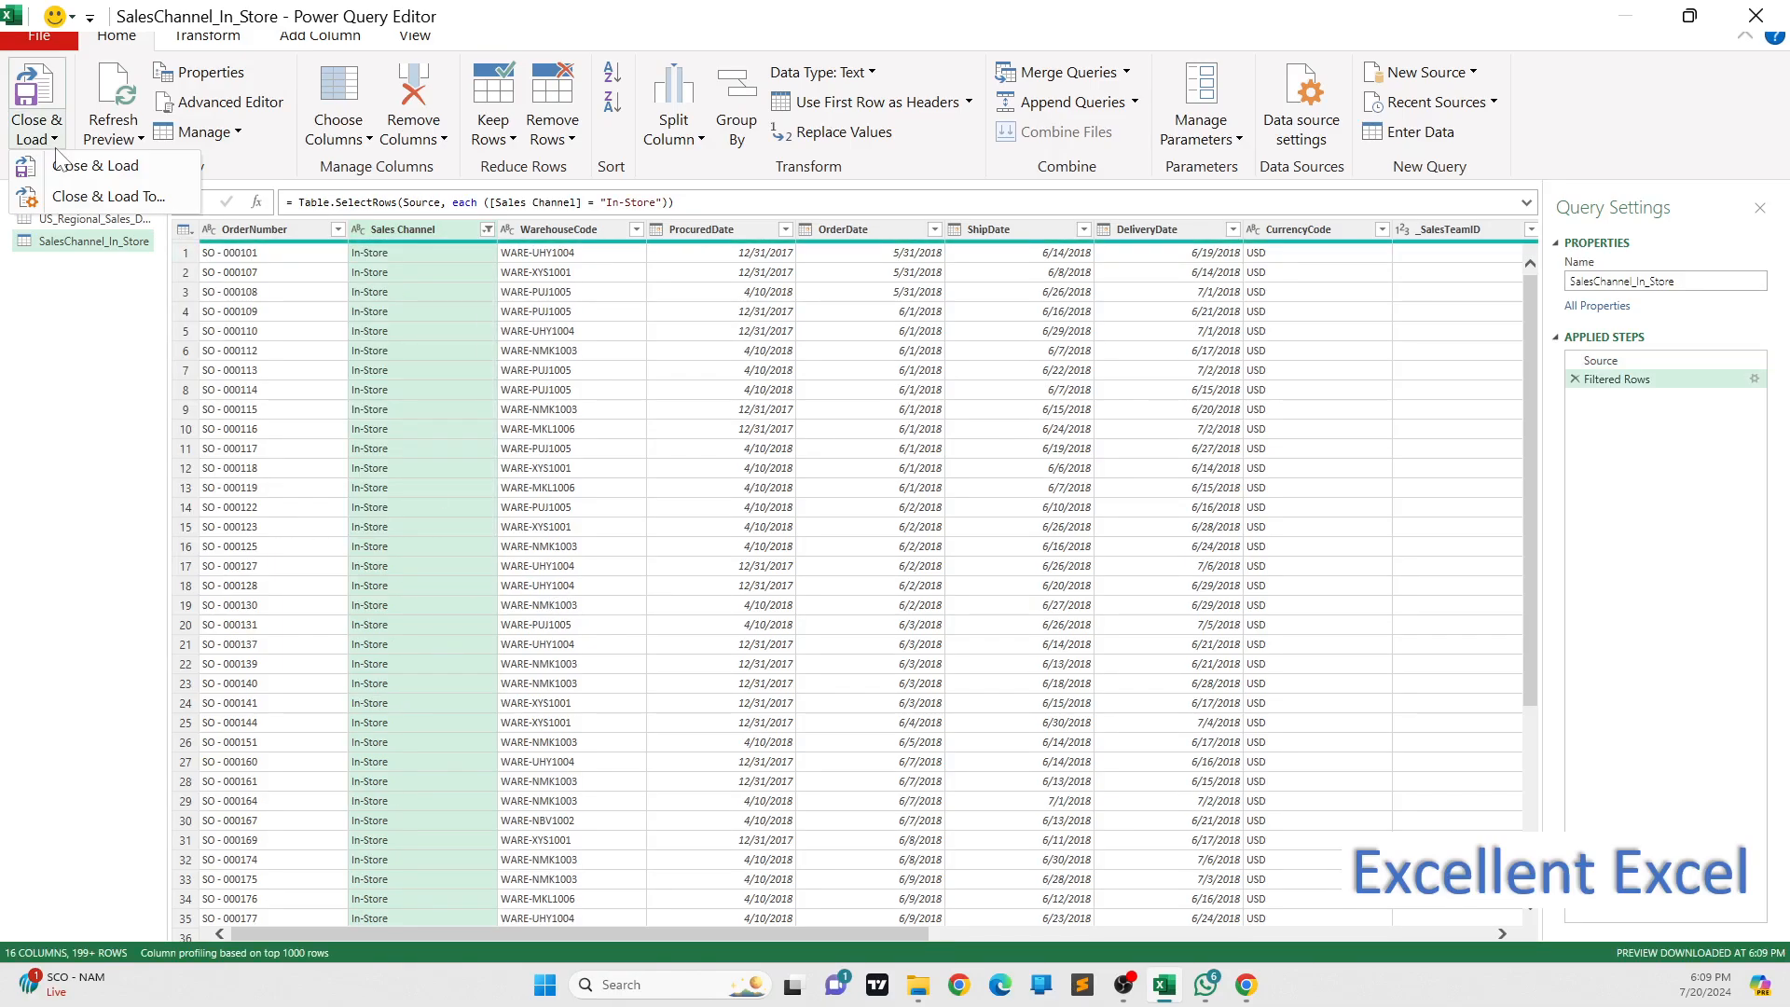
{"action": "left_click", "coordinate": [56, 193]}
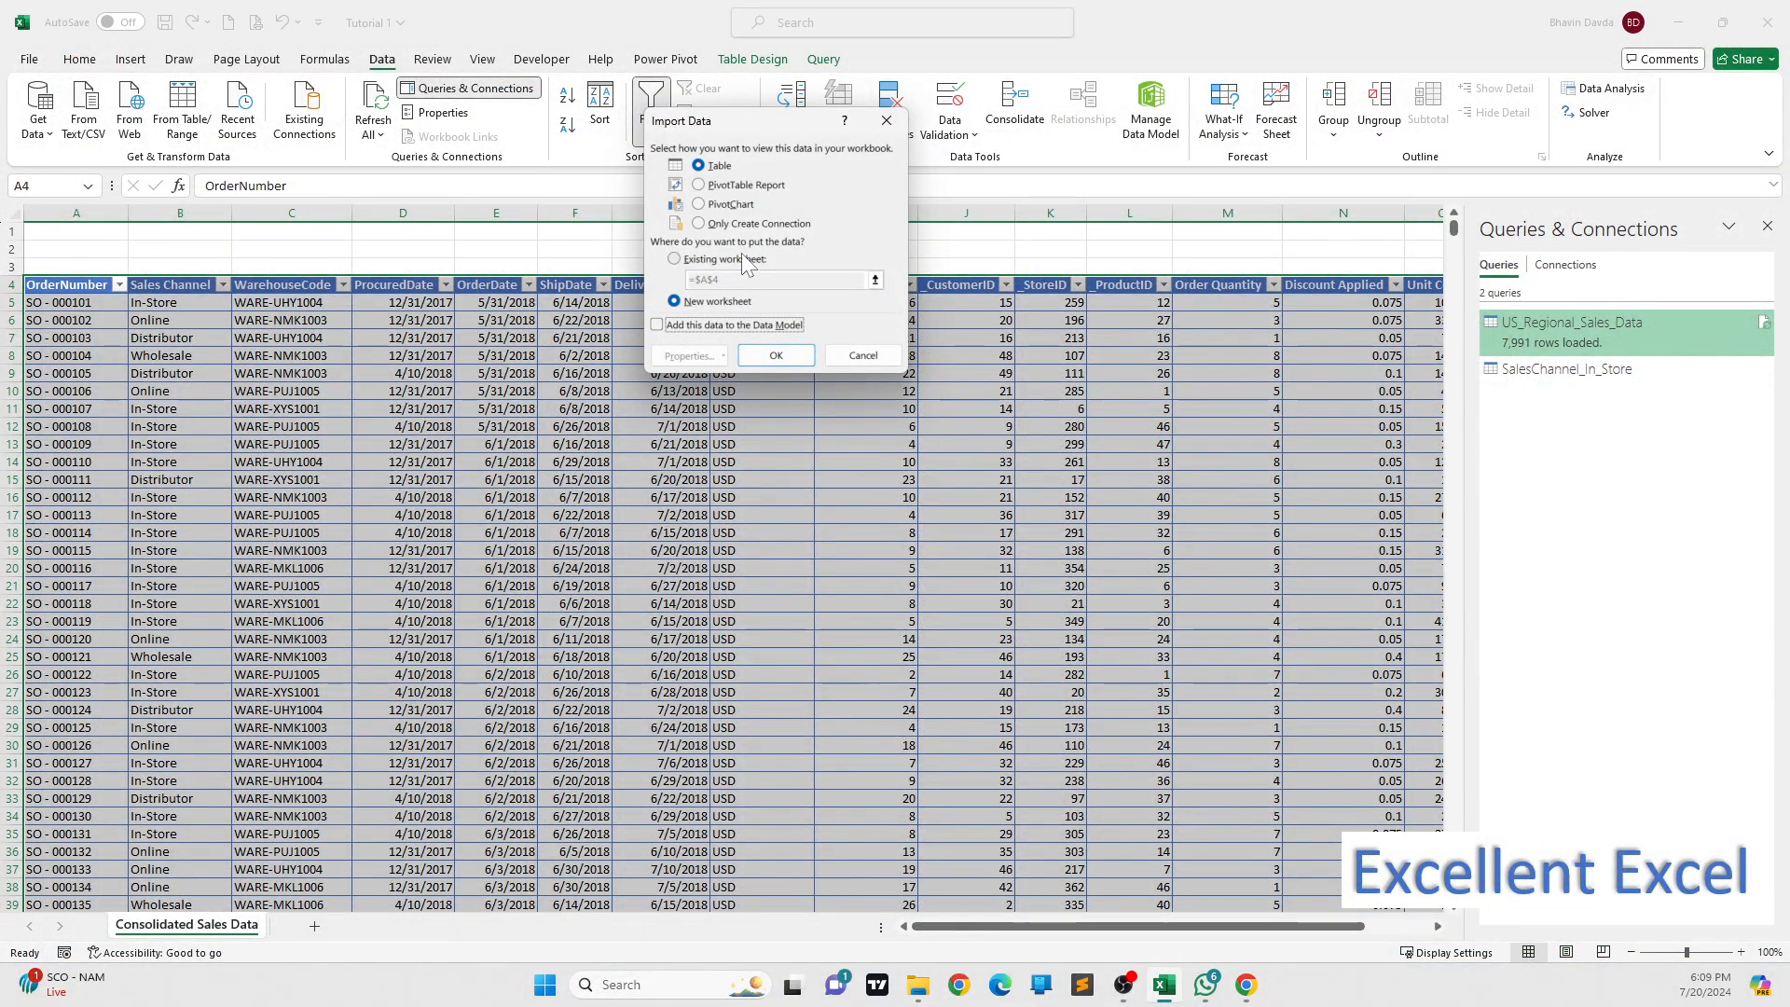
{"action": "left_click", "coordinate": [776, 357]}
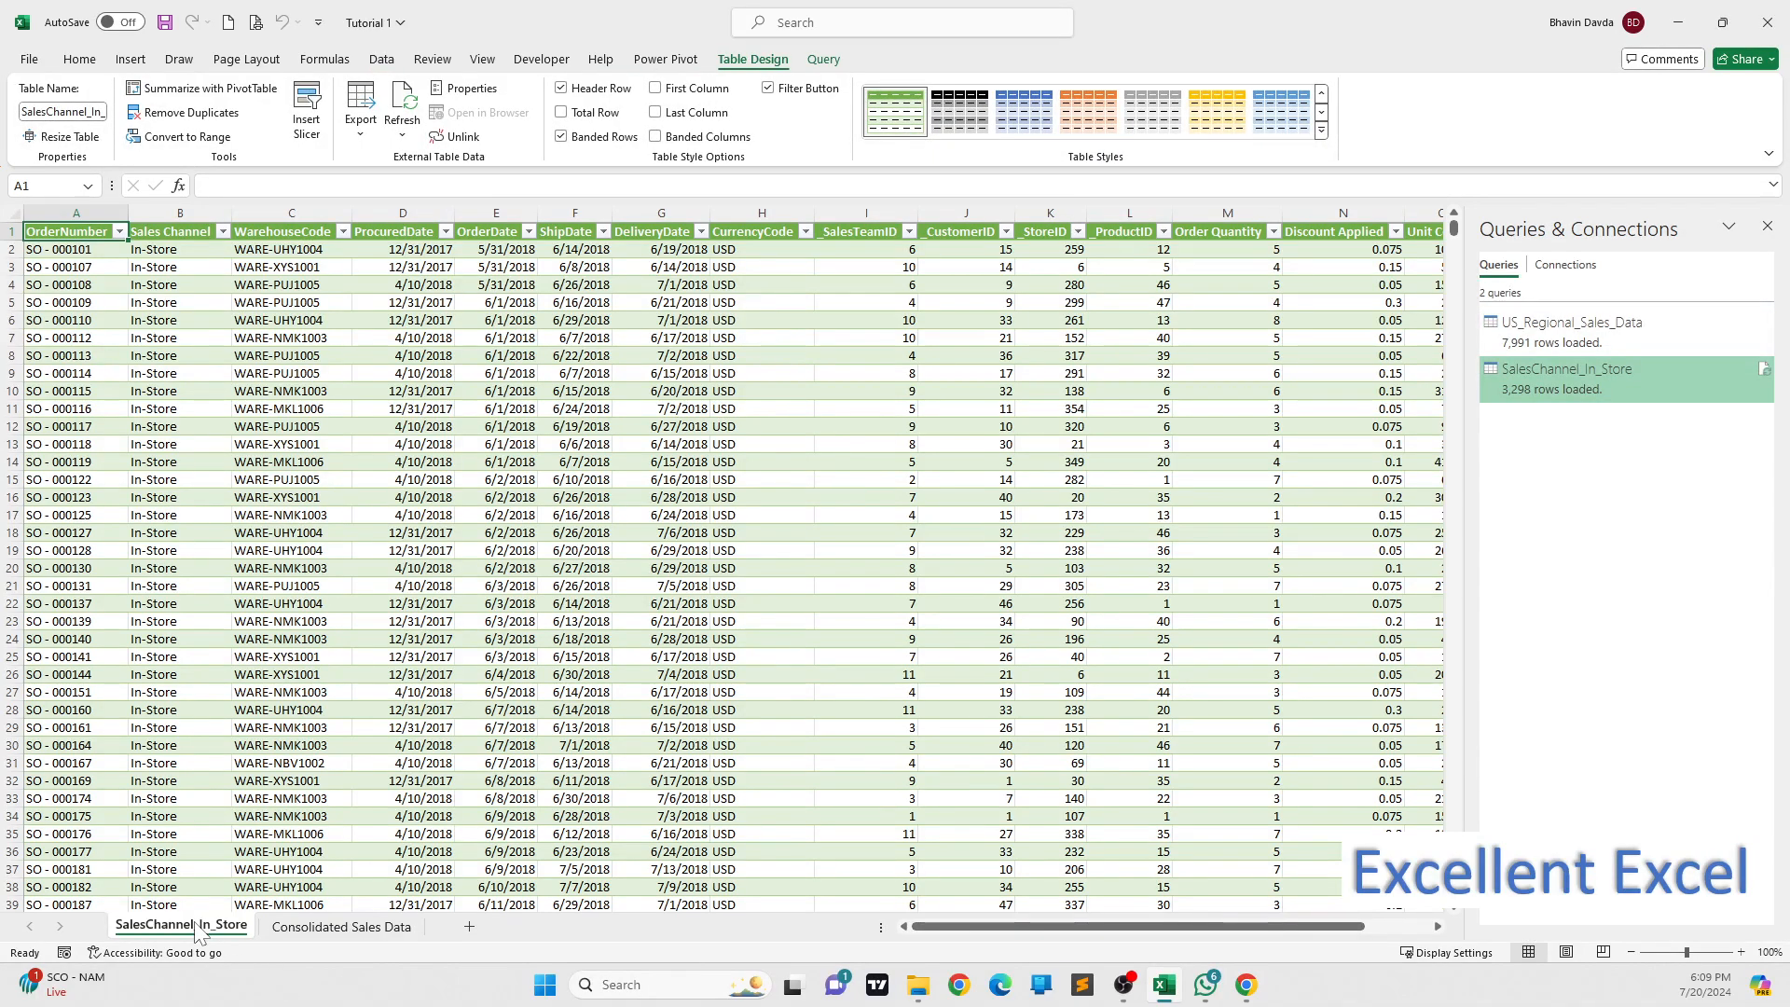
{"action": "left_click_drag", "start_coordinate": [200, 926], "coordinate": [446, 937]}
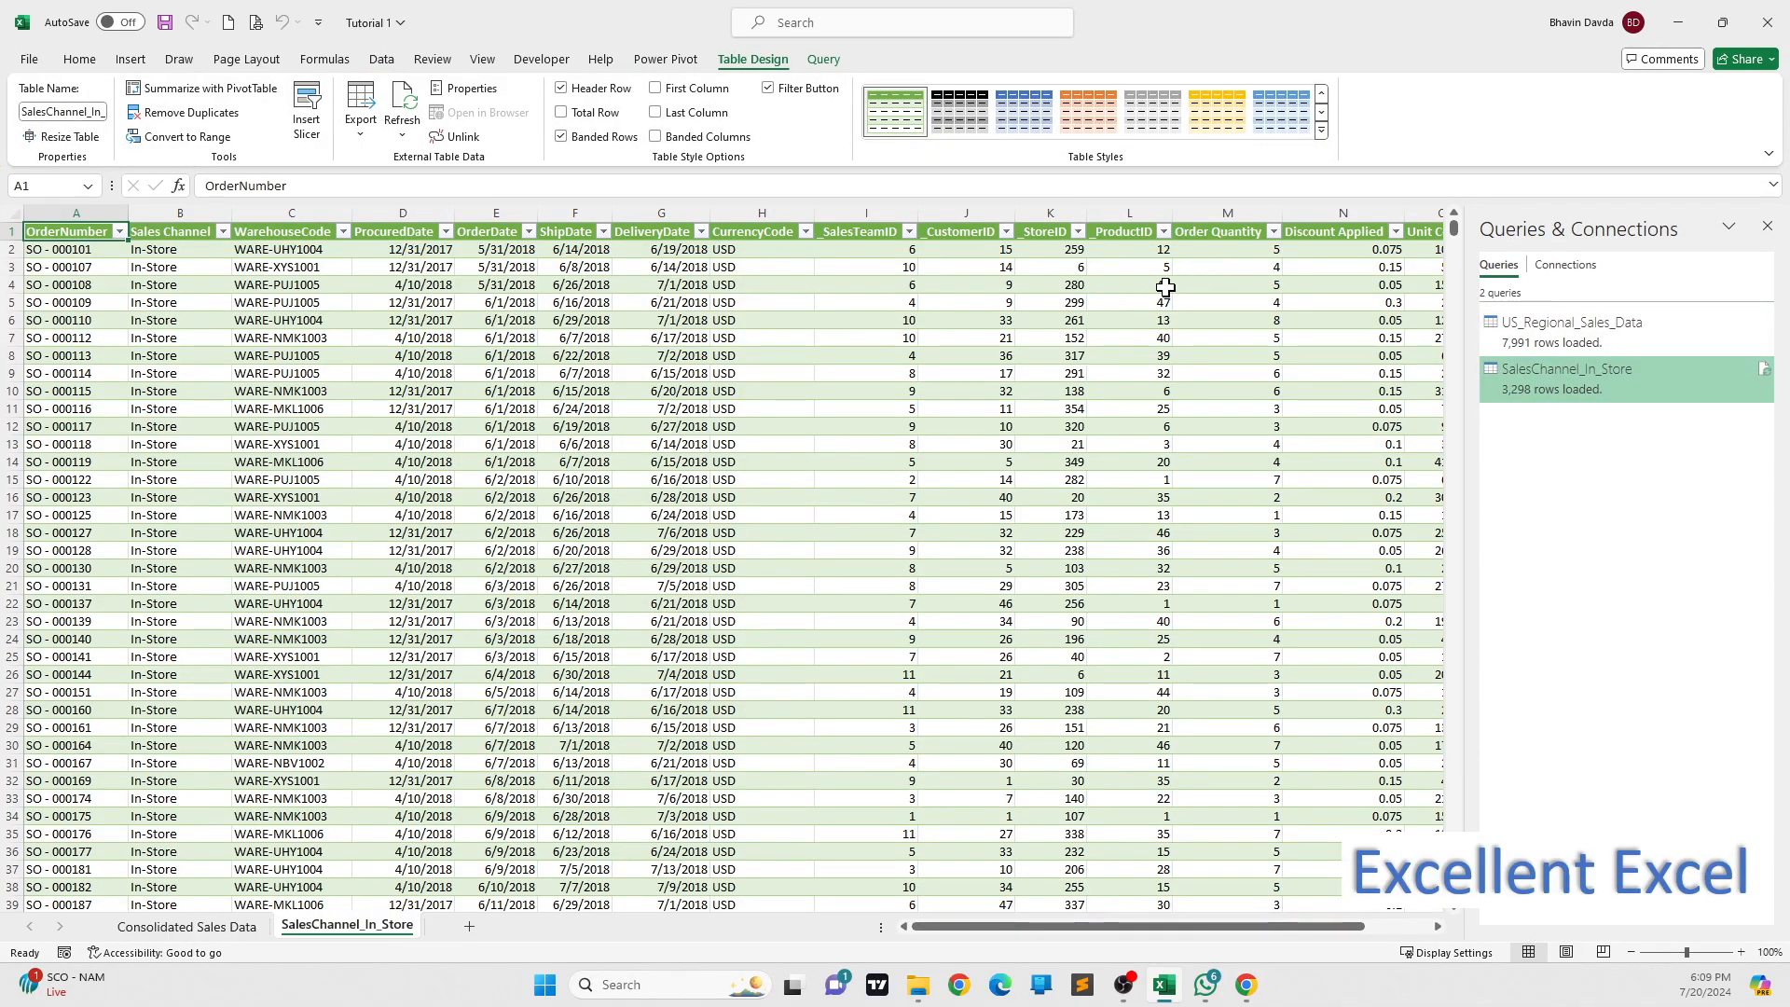
- Apply the light table style with a solid blue header to the In-Store table and turn on banded columns
{"action": "left_click", "coordinate": [1322, 131]}
{"action": "left_click", "coordinate": [1023, 191]}
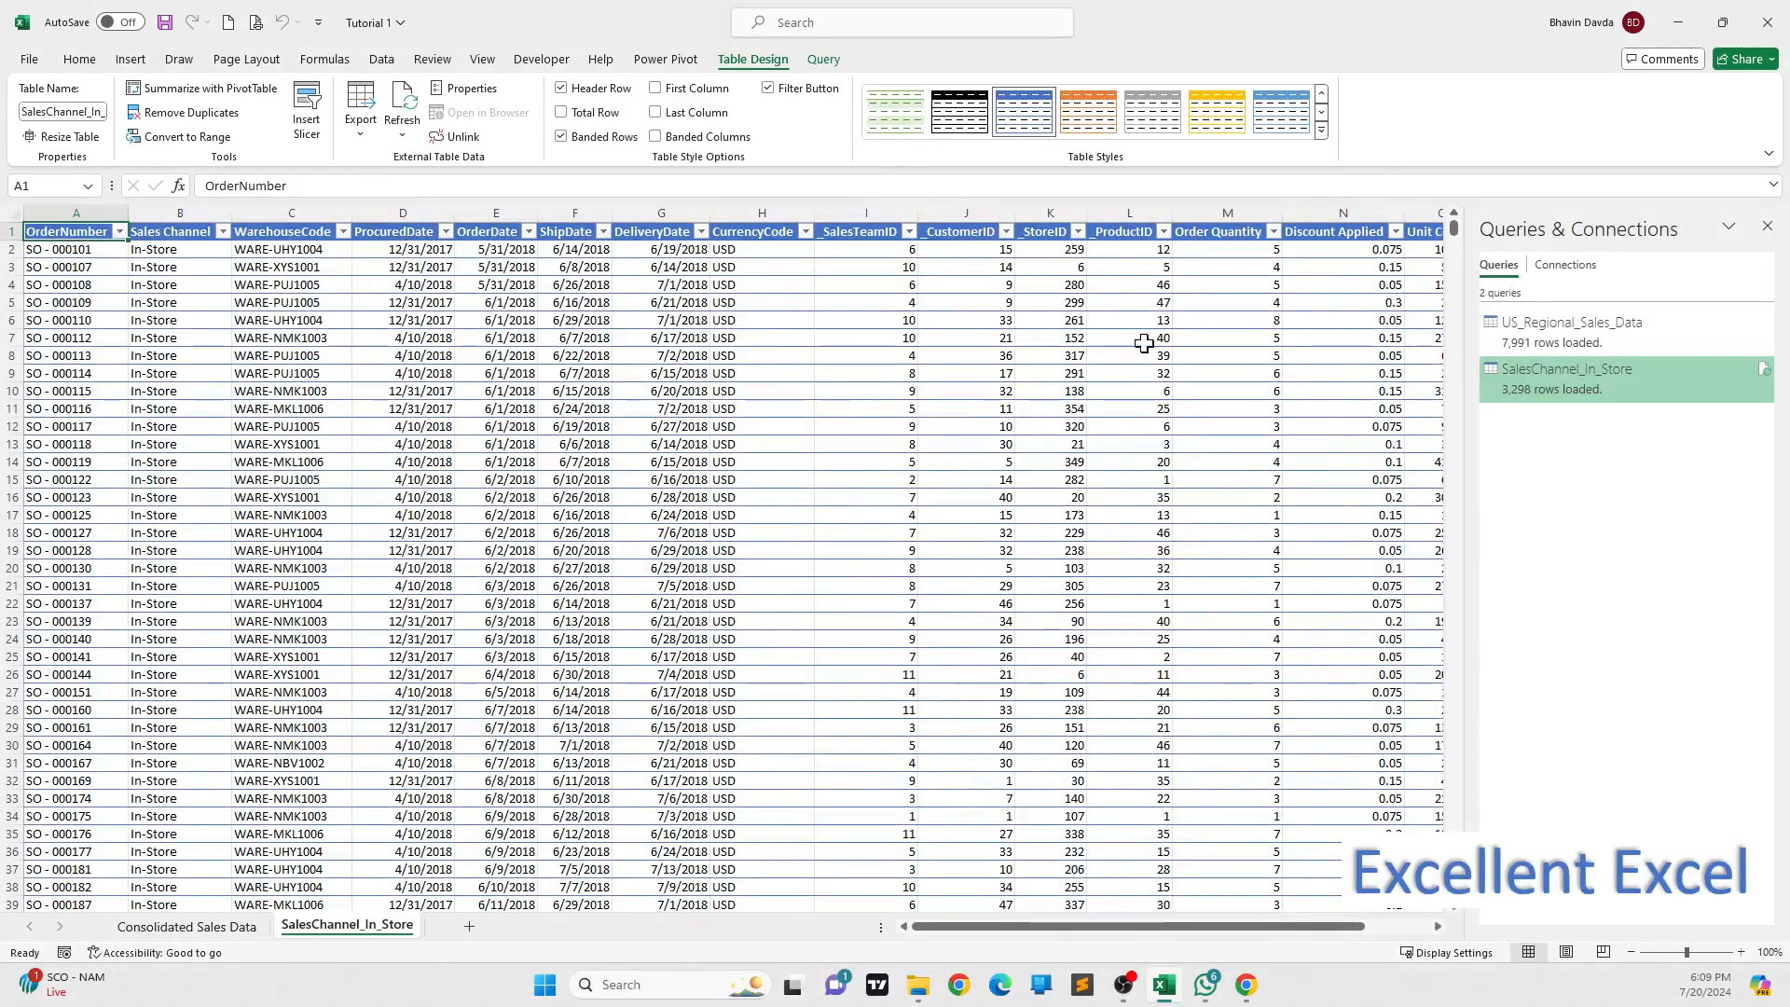
{"action": "left_click", "coordinate": [1177, 443]}
{"action": "left_click", "coordinate": [1768, 226]}
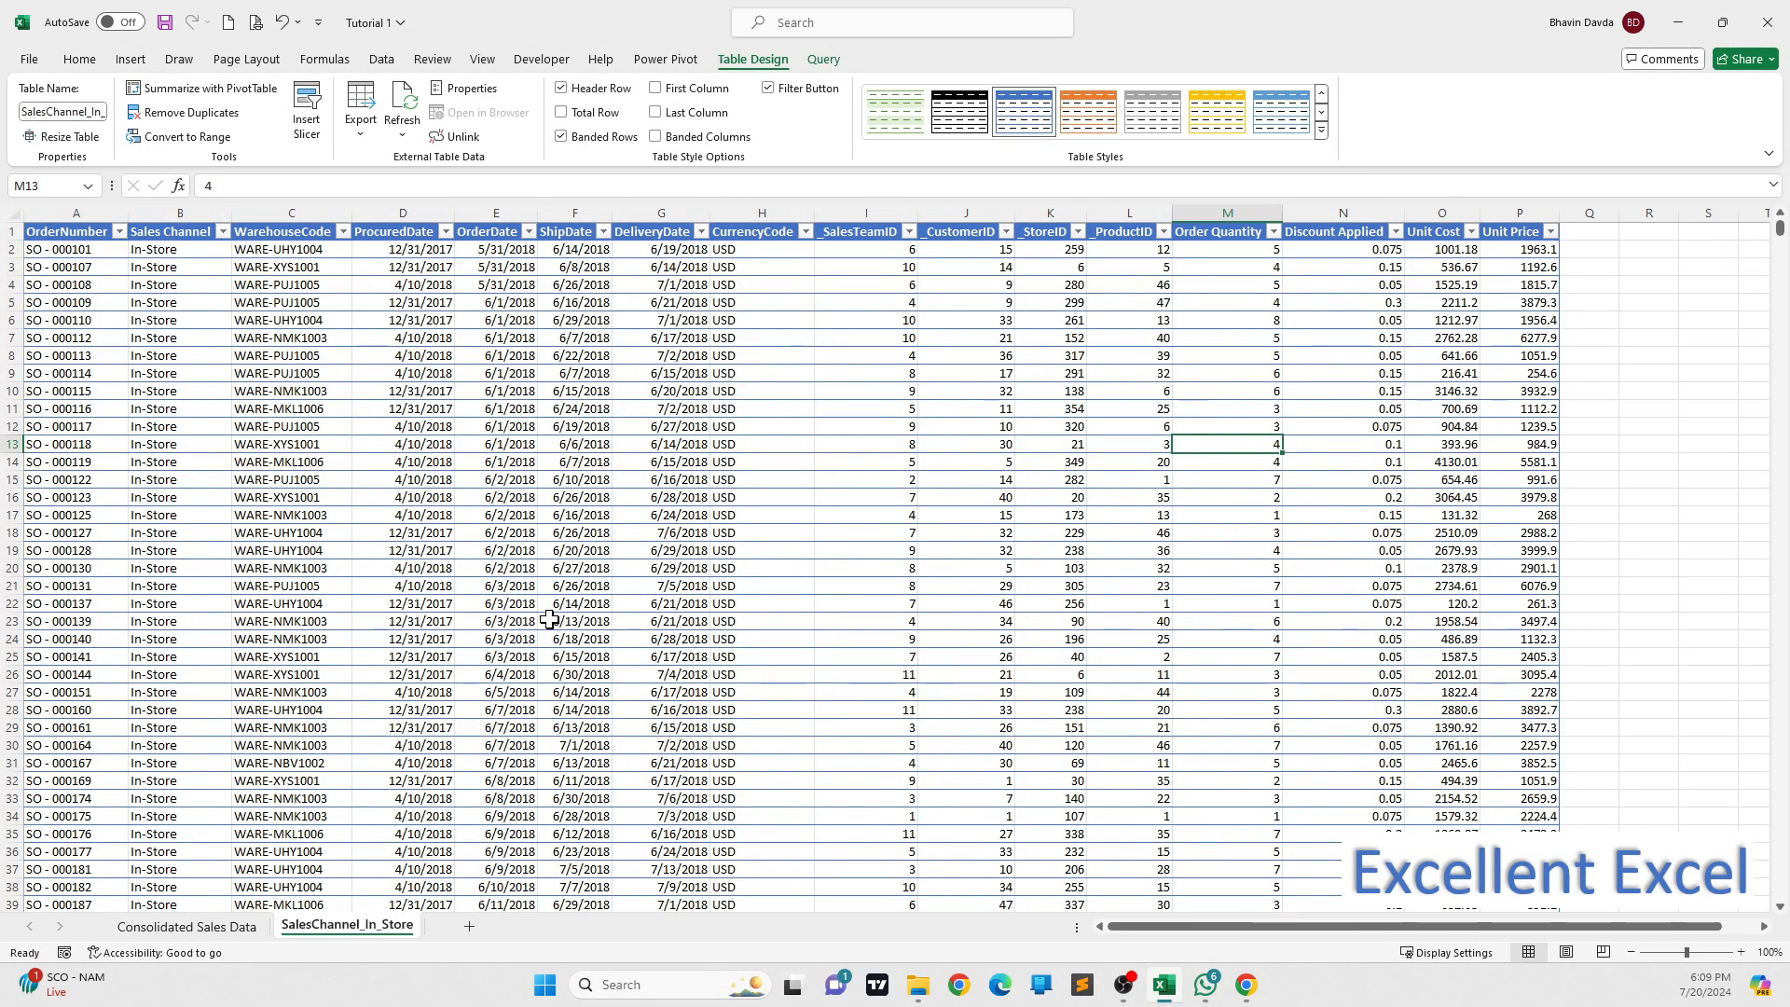
{"action": "left_click", "coordinate": [673, 138]}
- Hide the gridlines on the SalesChannel_In_Store worksheet to match the Consolidated Sales Data sheet
{"action": "left_click", "coordinate": [245, 928]}
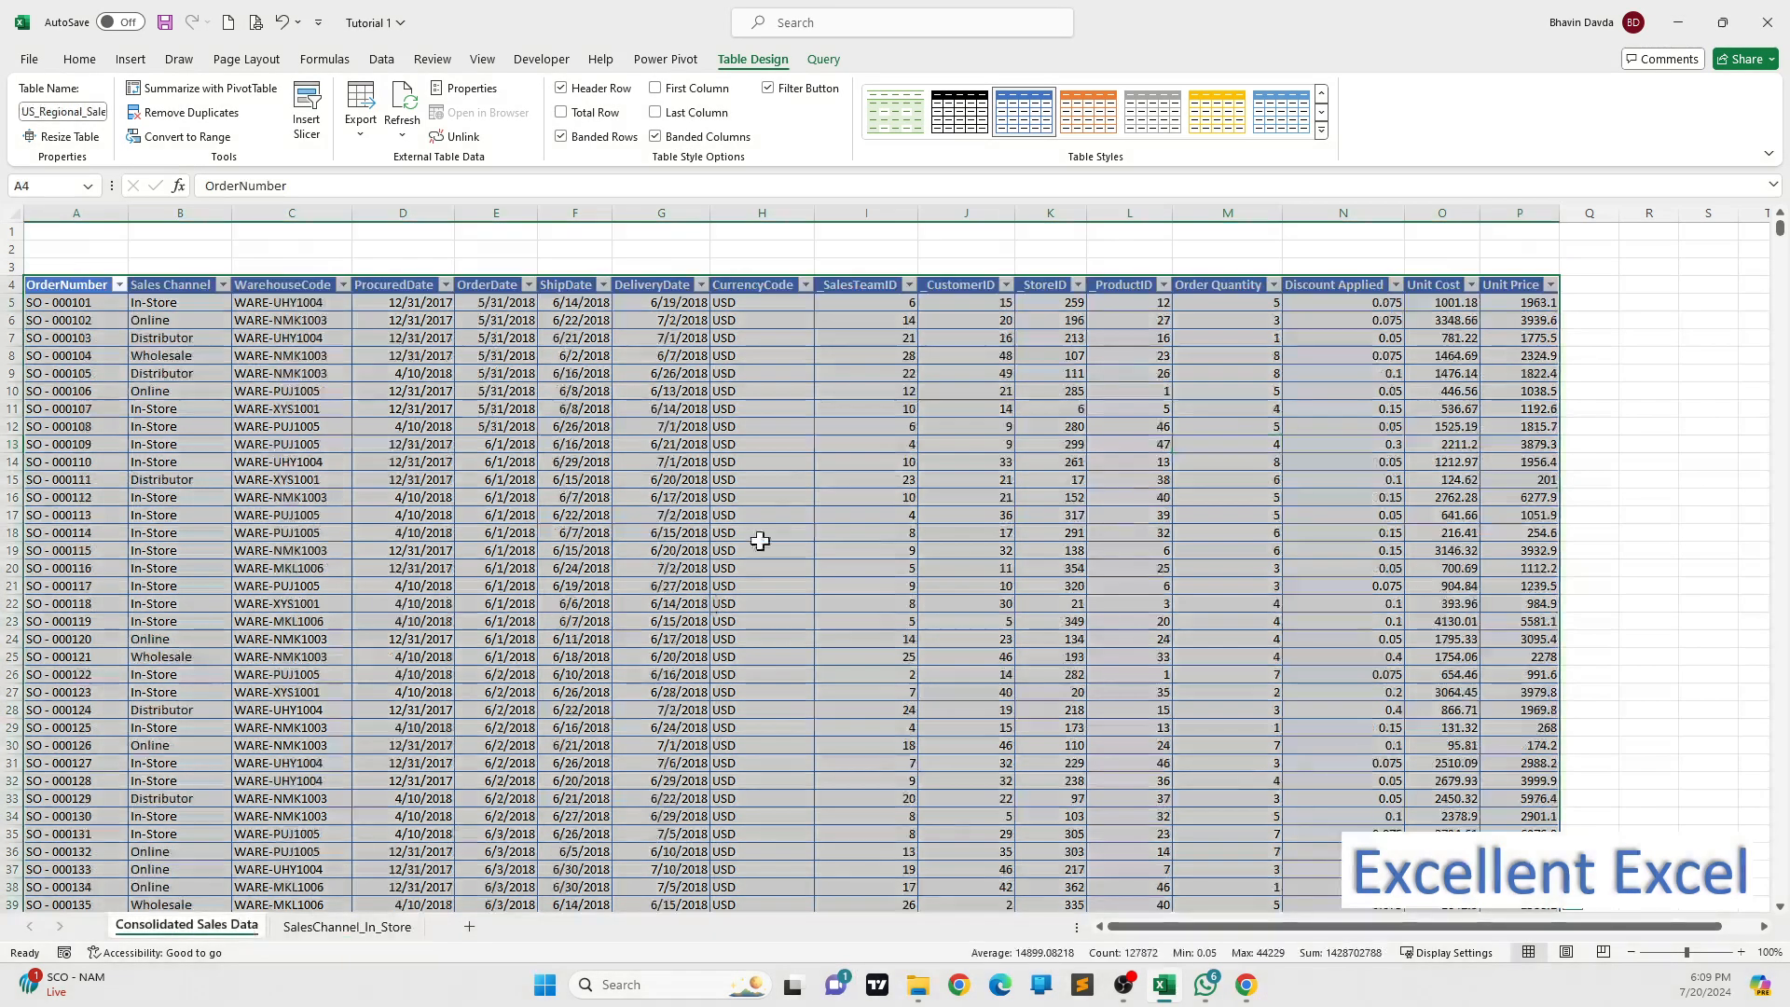
{"action": "left_click", "coordinate": [714, 448]}
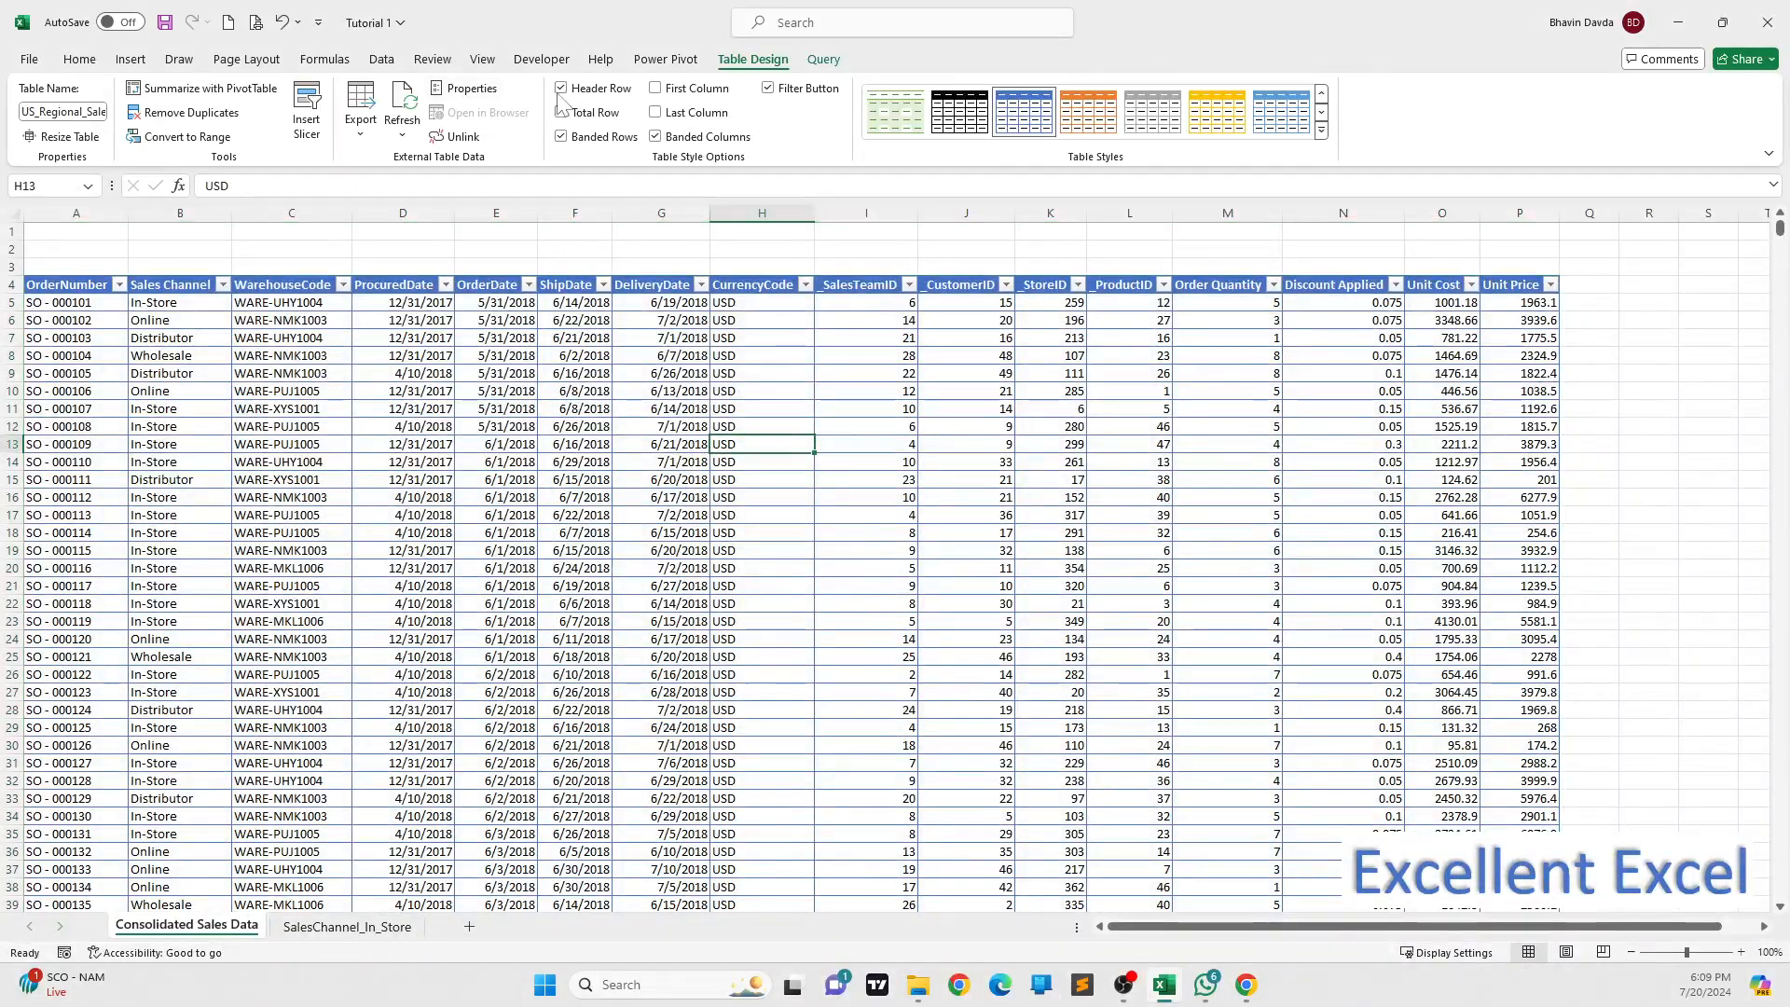
{"action": "left_click", "coordinate": [482, 59]}
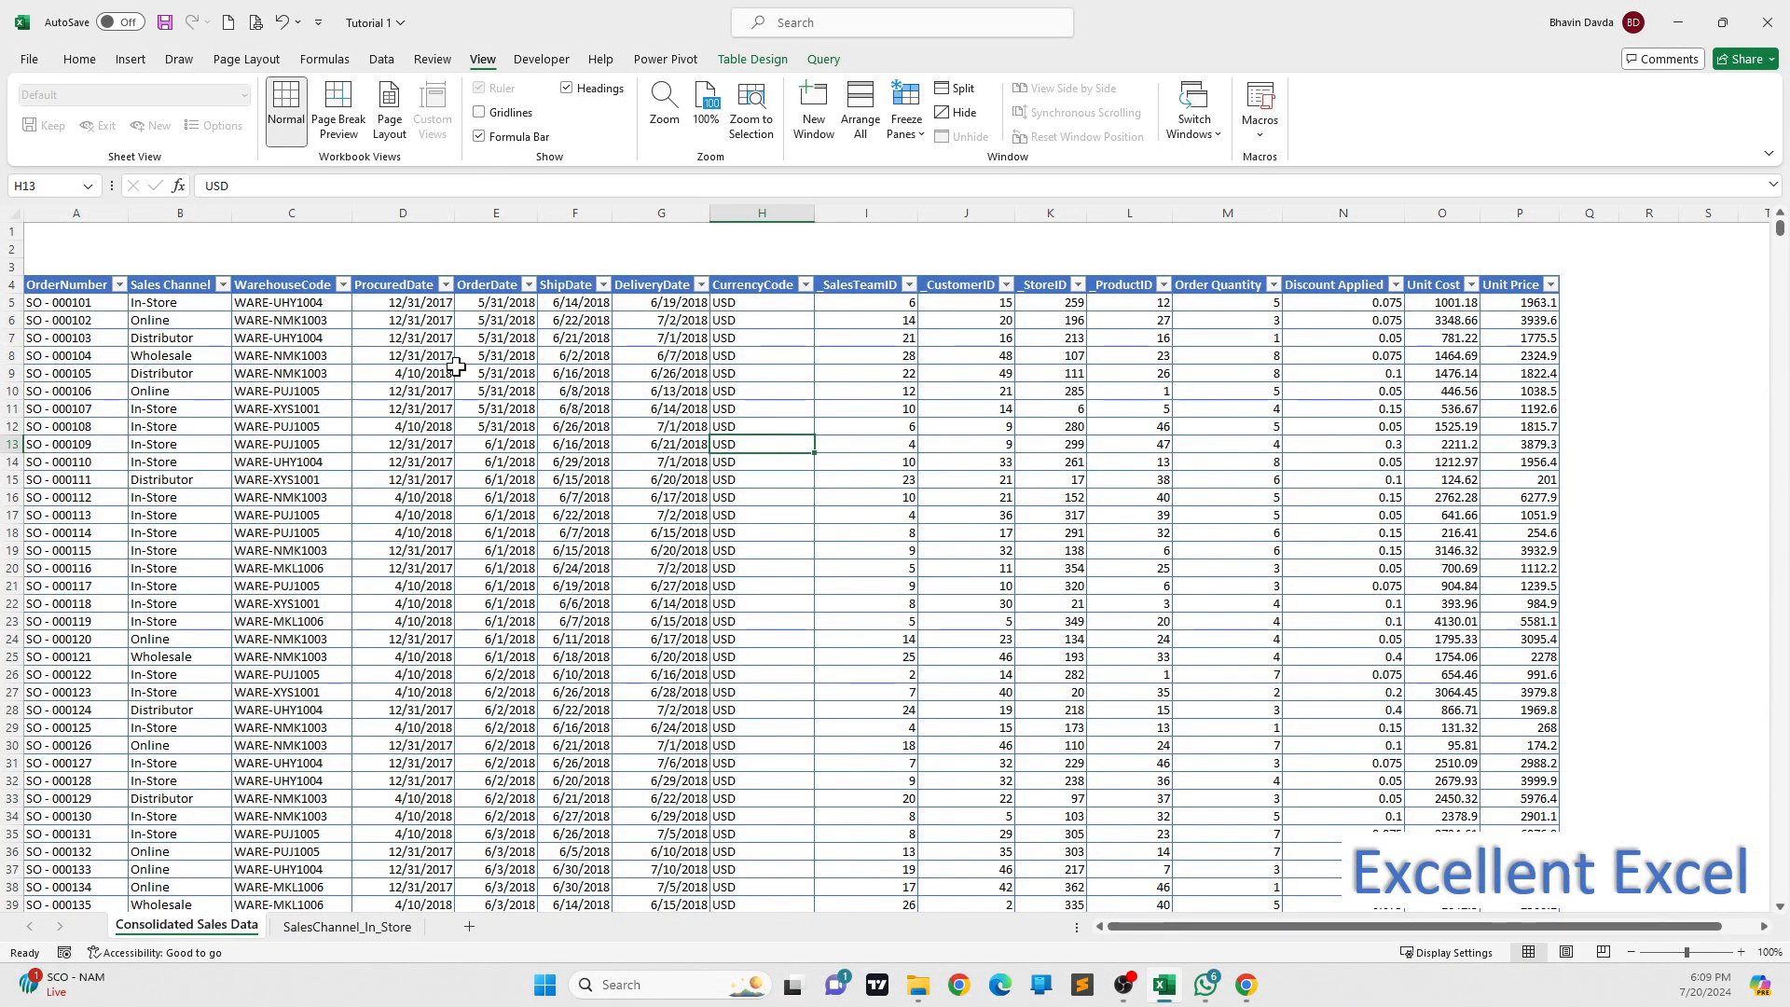
{"action": "left_click", "coordinate": [347, 926]}
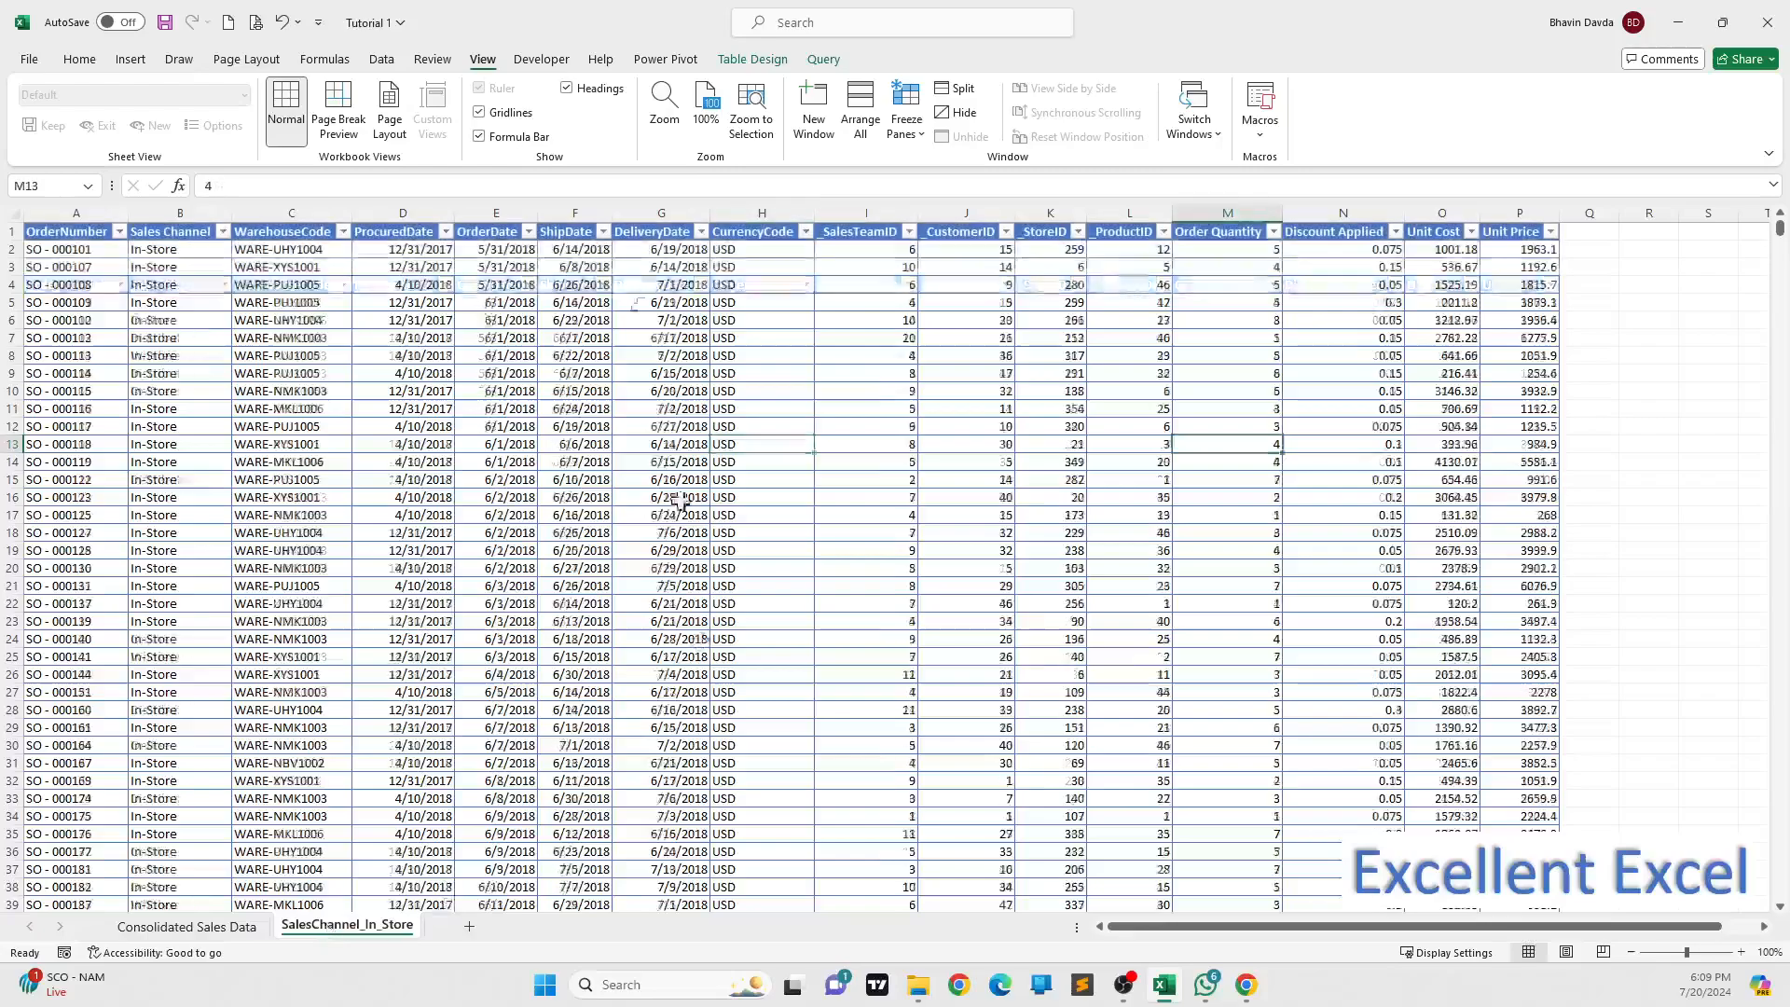
{"action": "left_click", "coordinate": [479, 112]}
- Insert four blank rows above the table on the SalesChannel_In_Store worksheet
{"action": "left_click_drag", "start_coordinate": [4, 231], "coordinate": [11, 283]}
{"action": "right_click", "coordinate": [14, 279]}
{"action": "left_click", "coordinate": [64, 455]}
{"action": "left_click", "coordinate": [177, 462]}
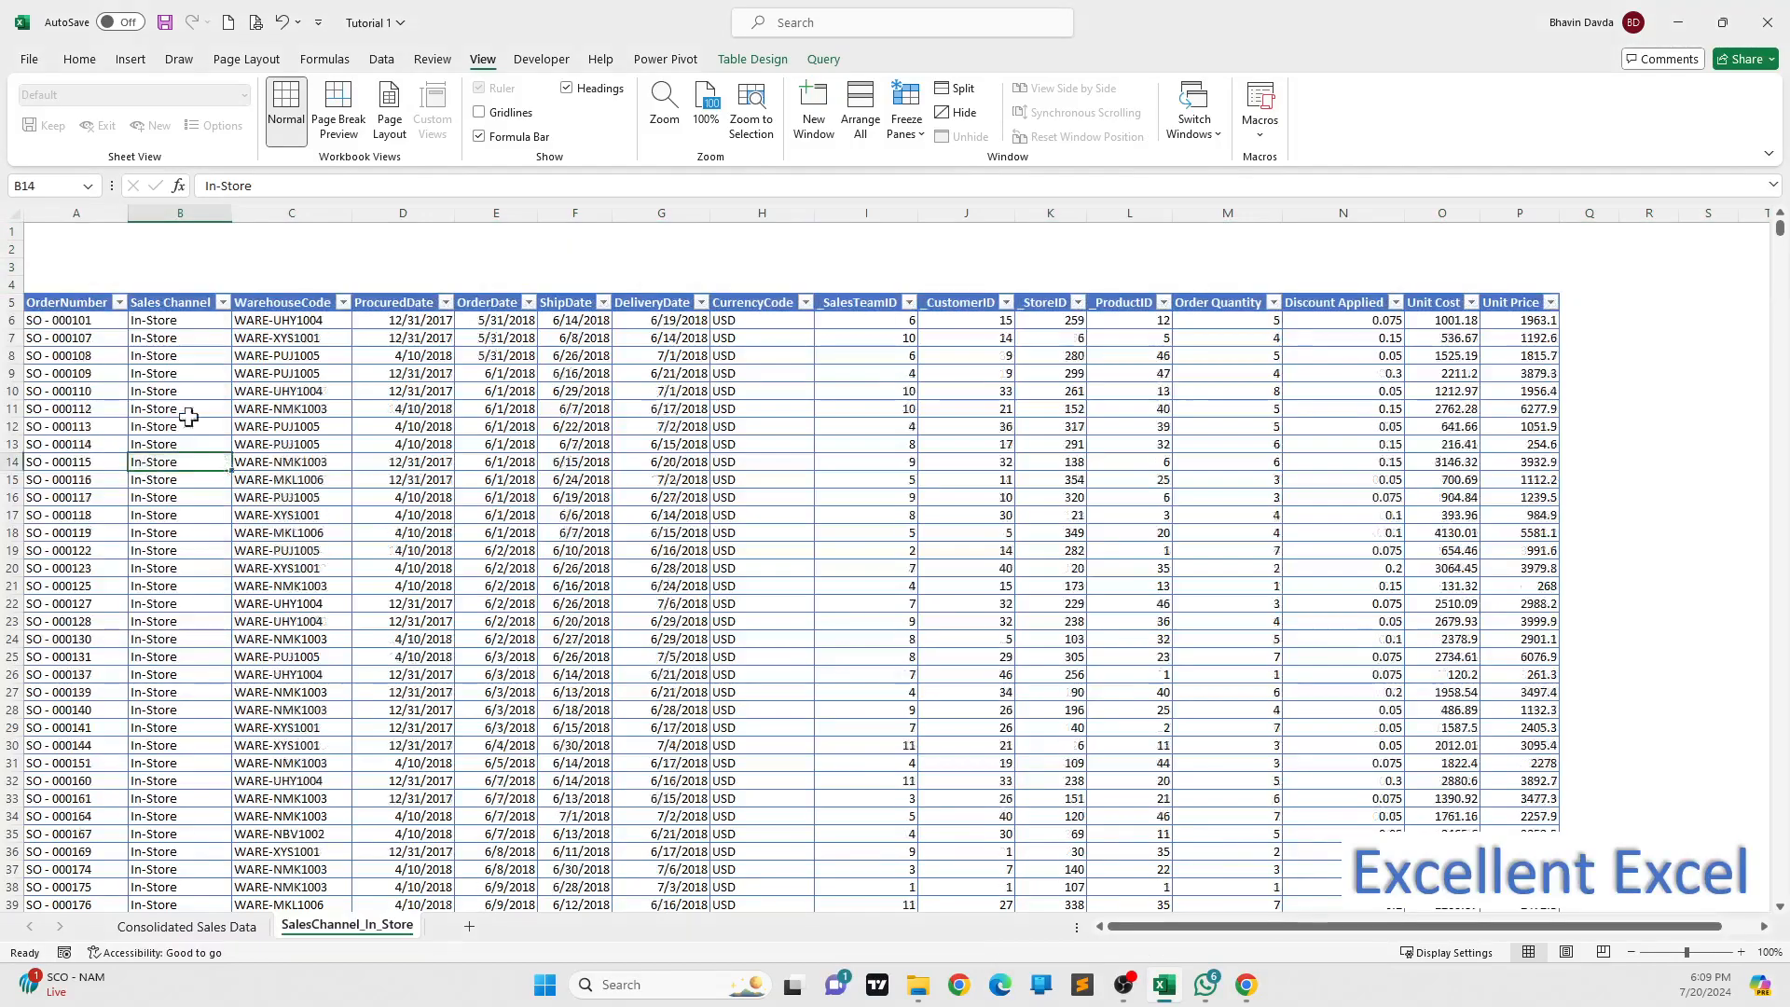
- Insert one more blank row above the table on the Consolidated Sales Data worksheet
{"action": "left_click", "coordinate": [245, 937]}
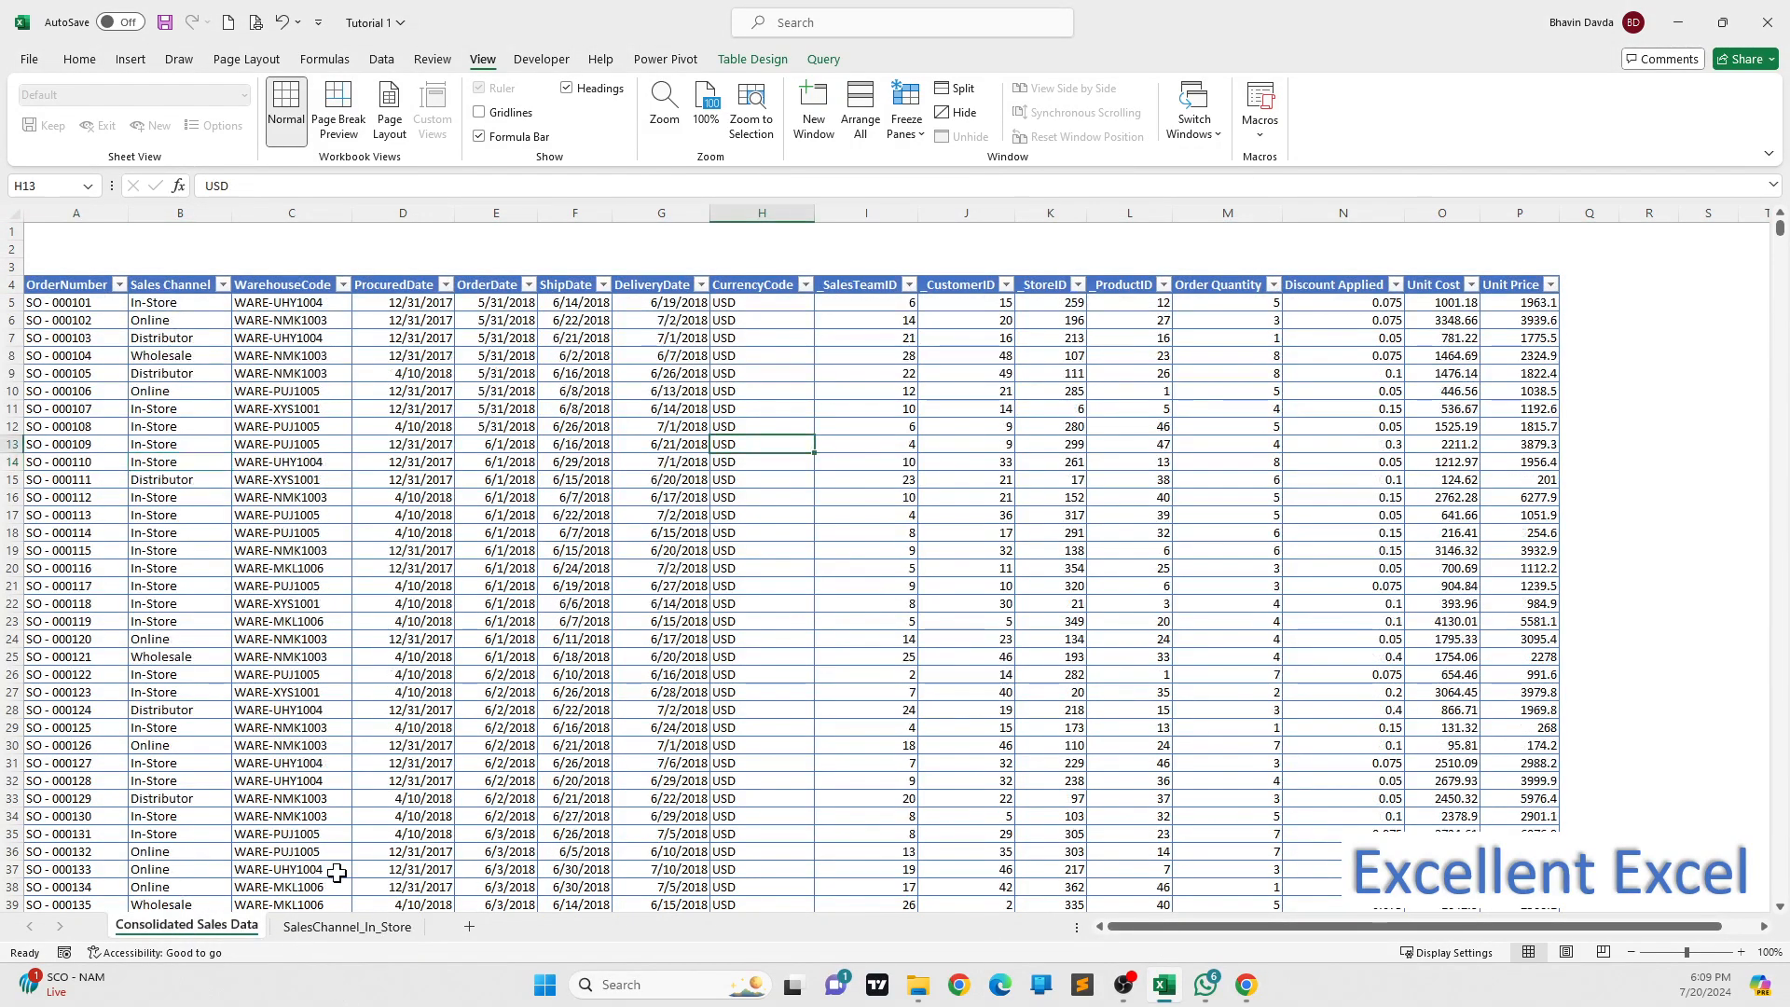
{"action": "right_click", "coordinate": [13, 285]}
{"action": "left_click", "coordinate": [66, 472]}
{"action": "left_click", "coordinate": [755, 551]}
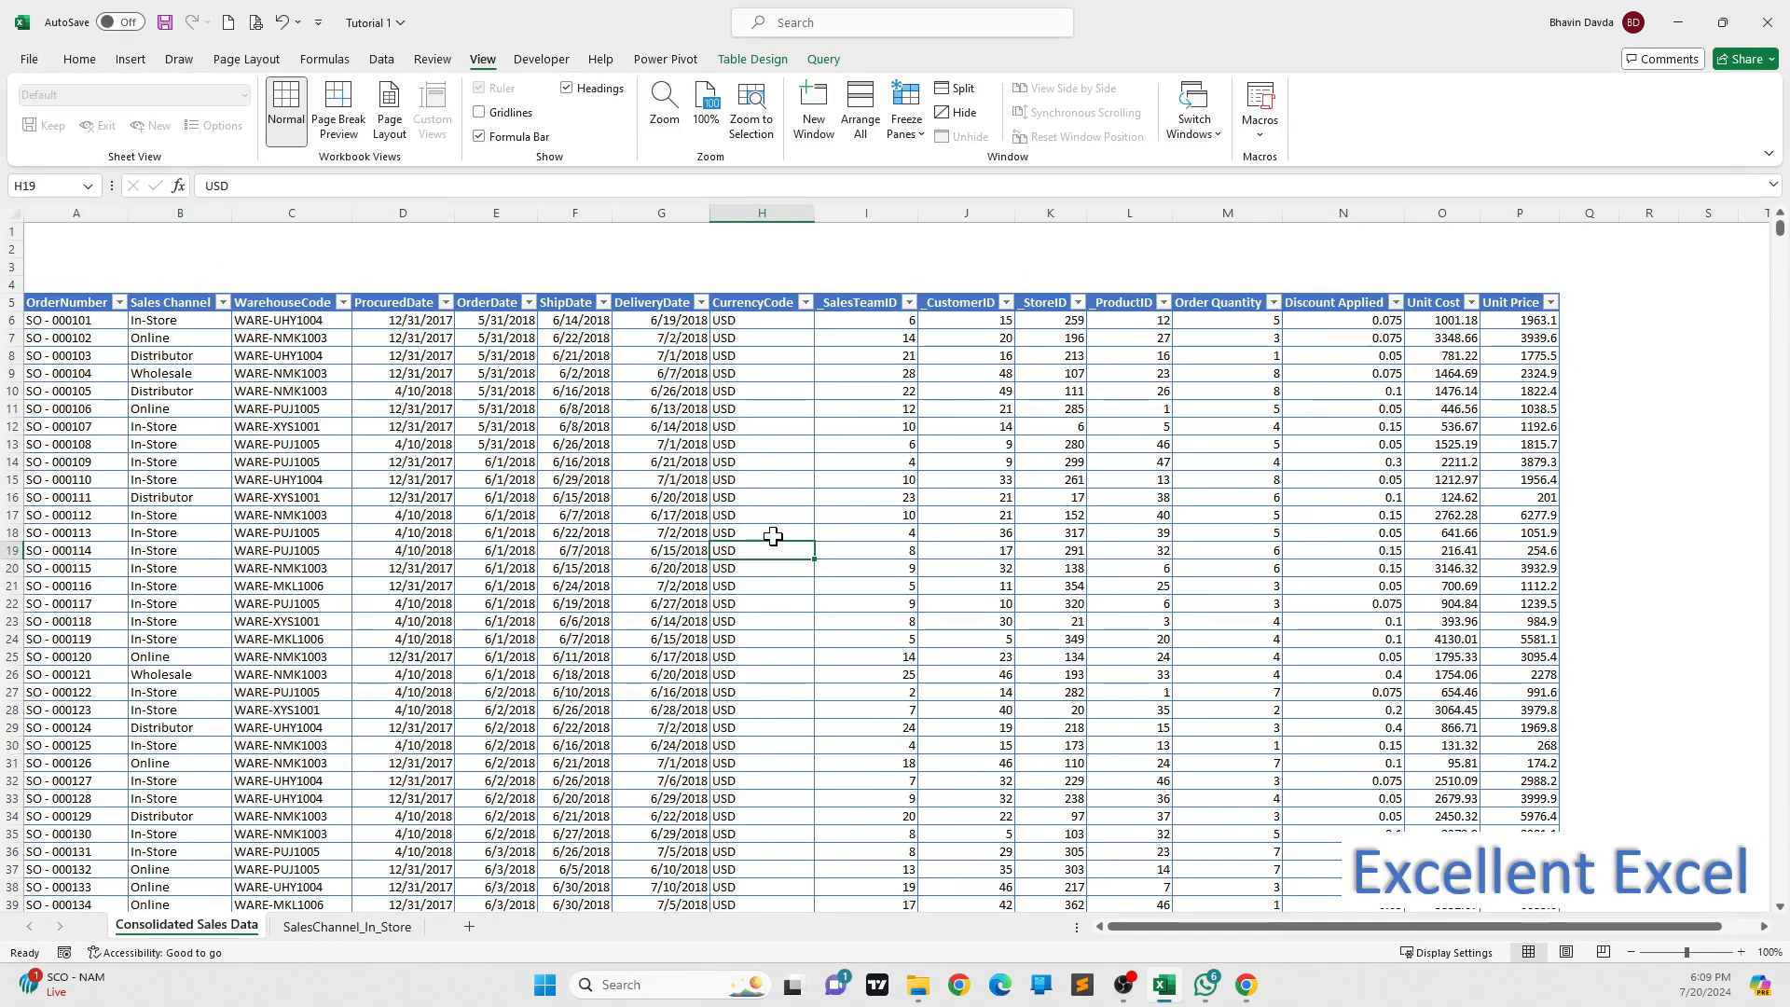
- Check which Sales Channel filter values the table on the SalesChannel_In_Store worksheet contains
{"action": "left_click", "coordinate": [317, 926]}
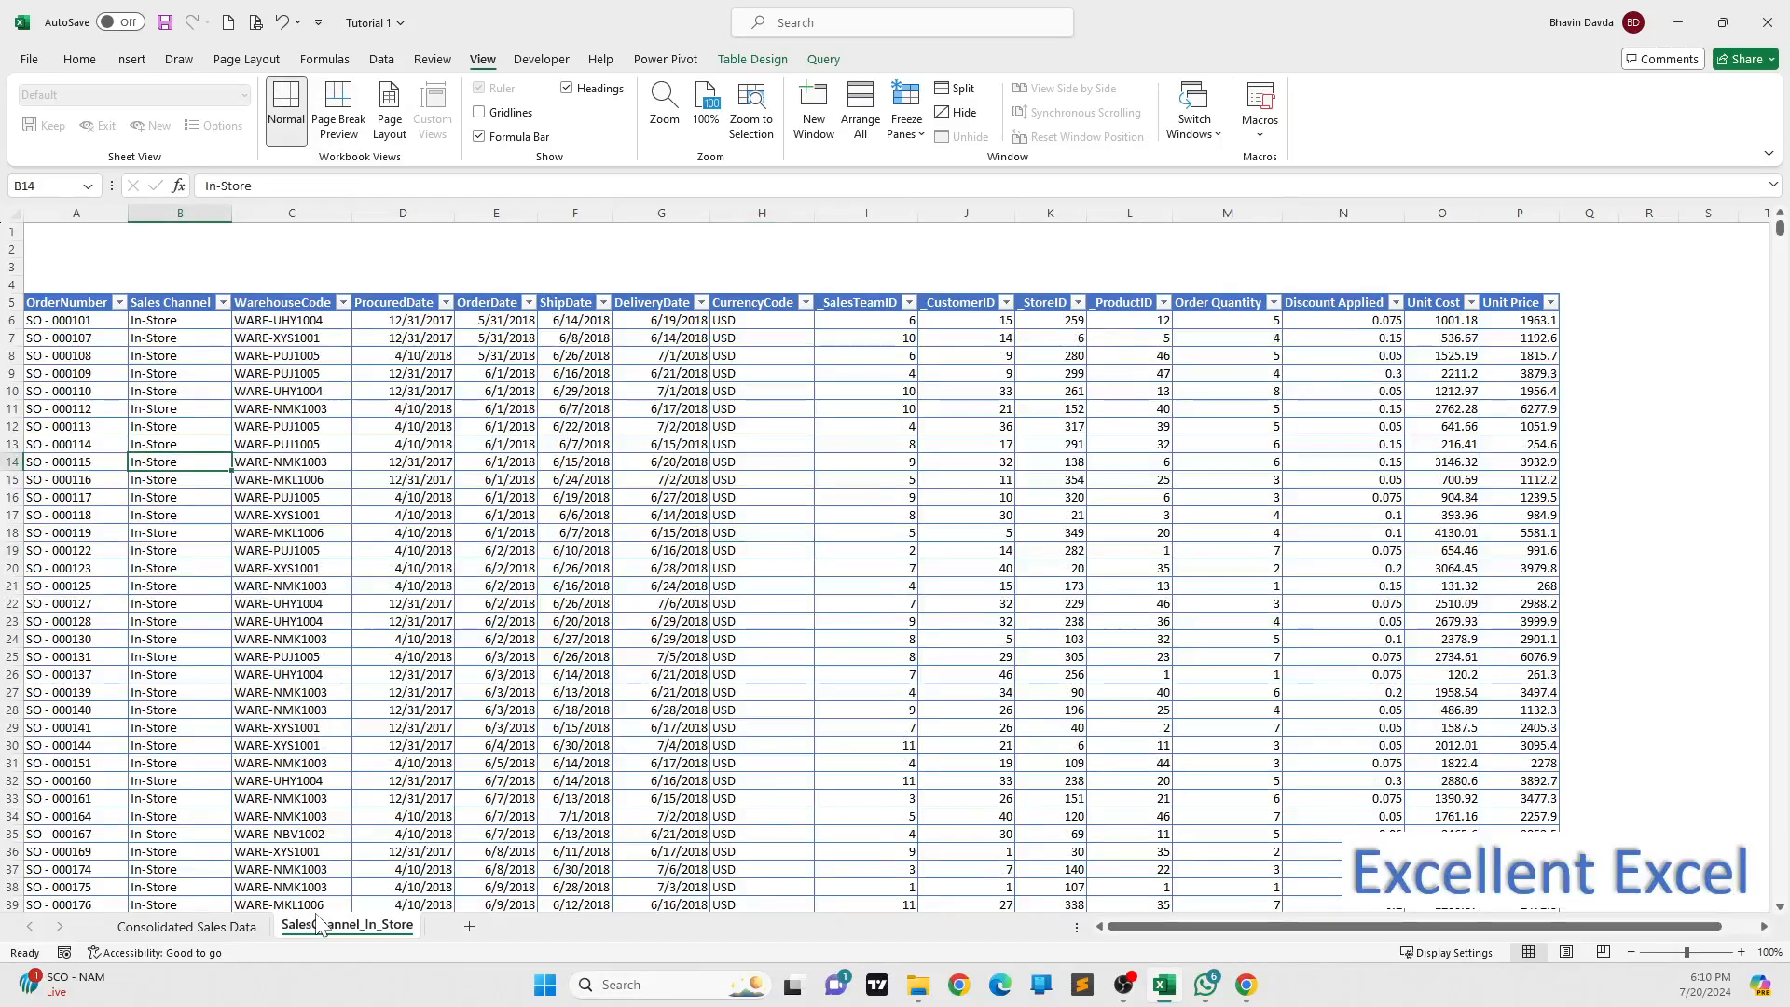
{"action": "left_click", "coordinate": [222, 303]}
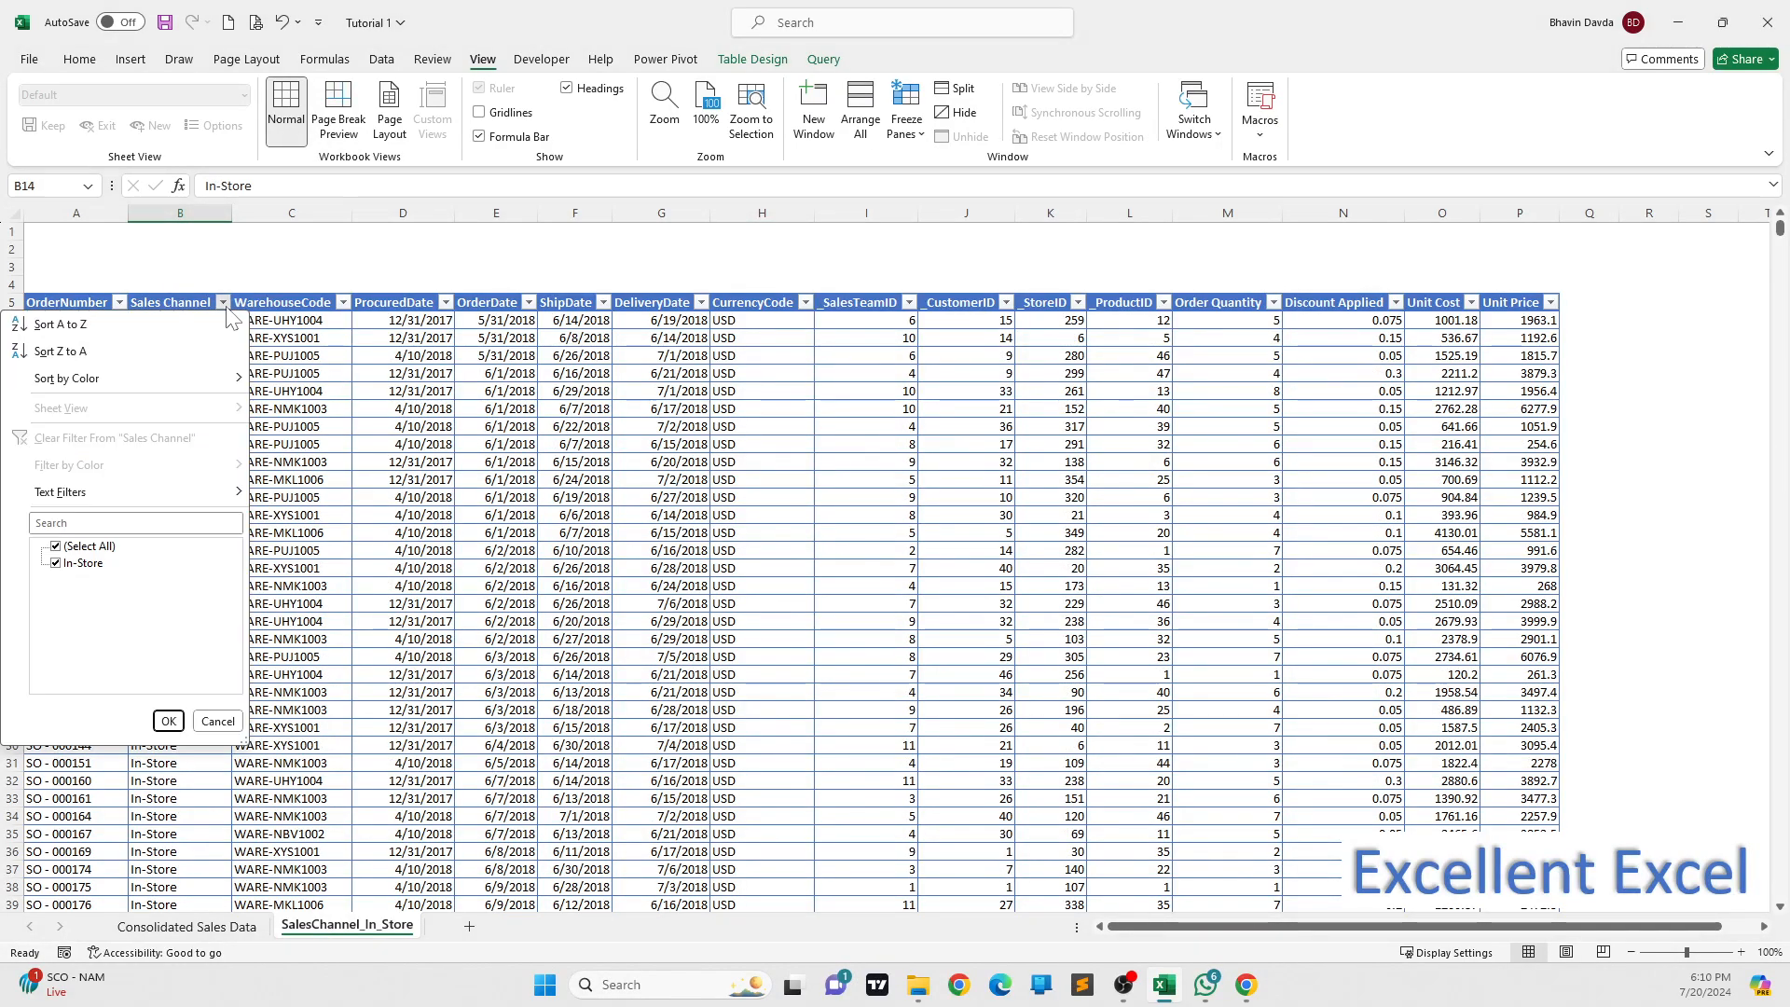
{"action": "left_click", "coordinate": [480, 680]}
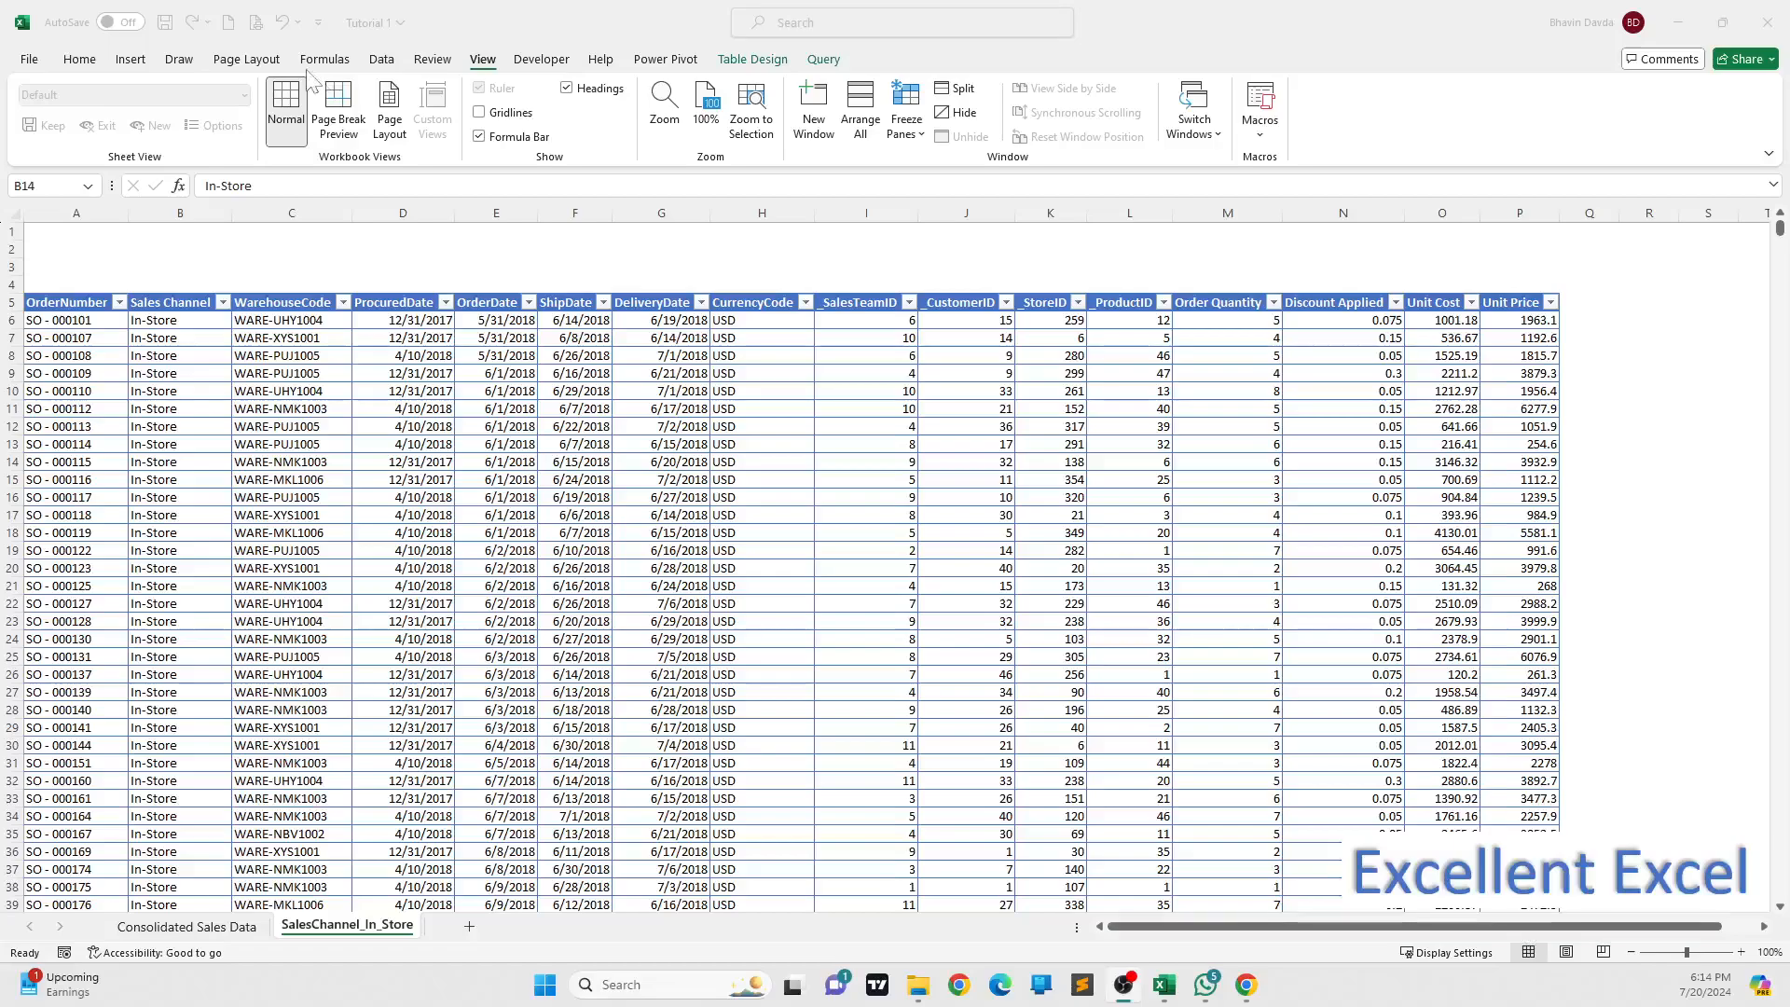
- Show the workbook's queries and create a new query that references US_Regional_Sales_Data
{"action": "left_click", "coordinate": [382, 60]}
{"action": "left_click", "coordinate": [471, 88]}
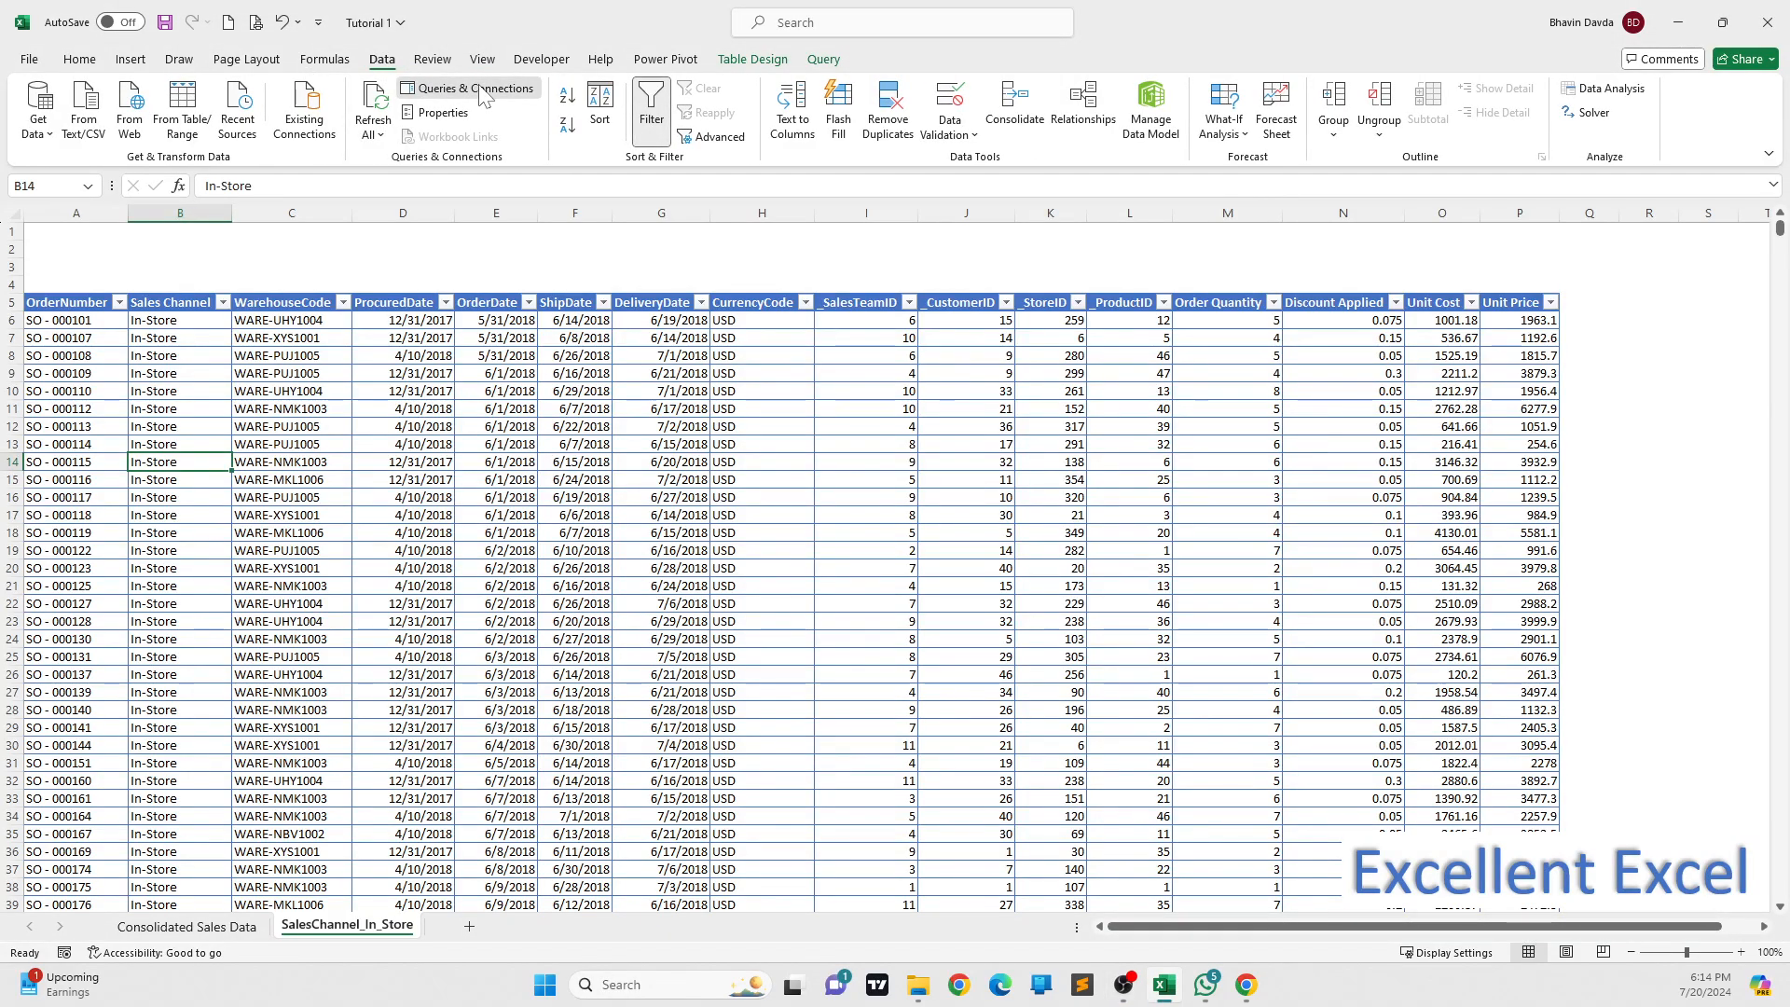
{"action": "right_click", "coordinate": [1554, 321]}
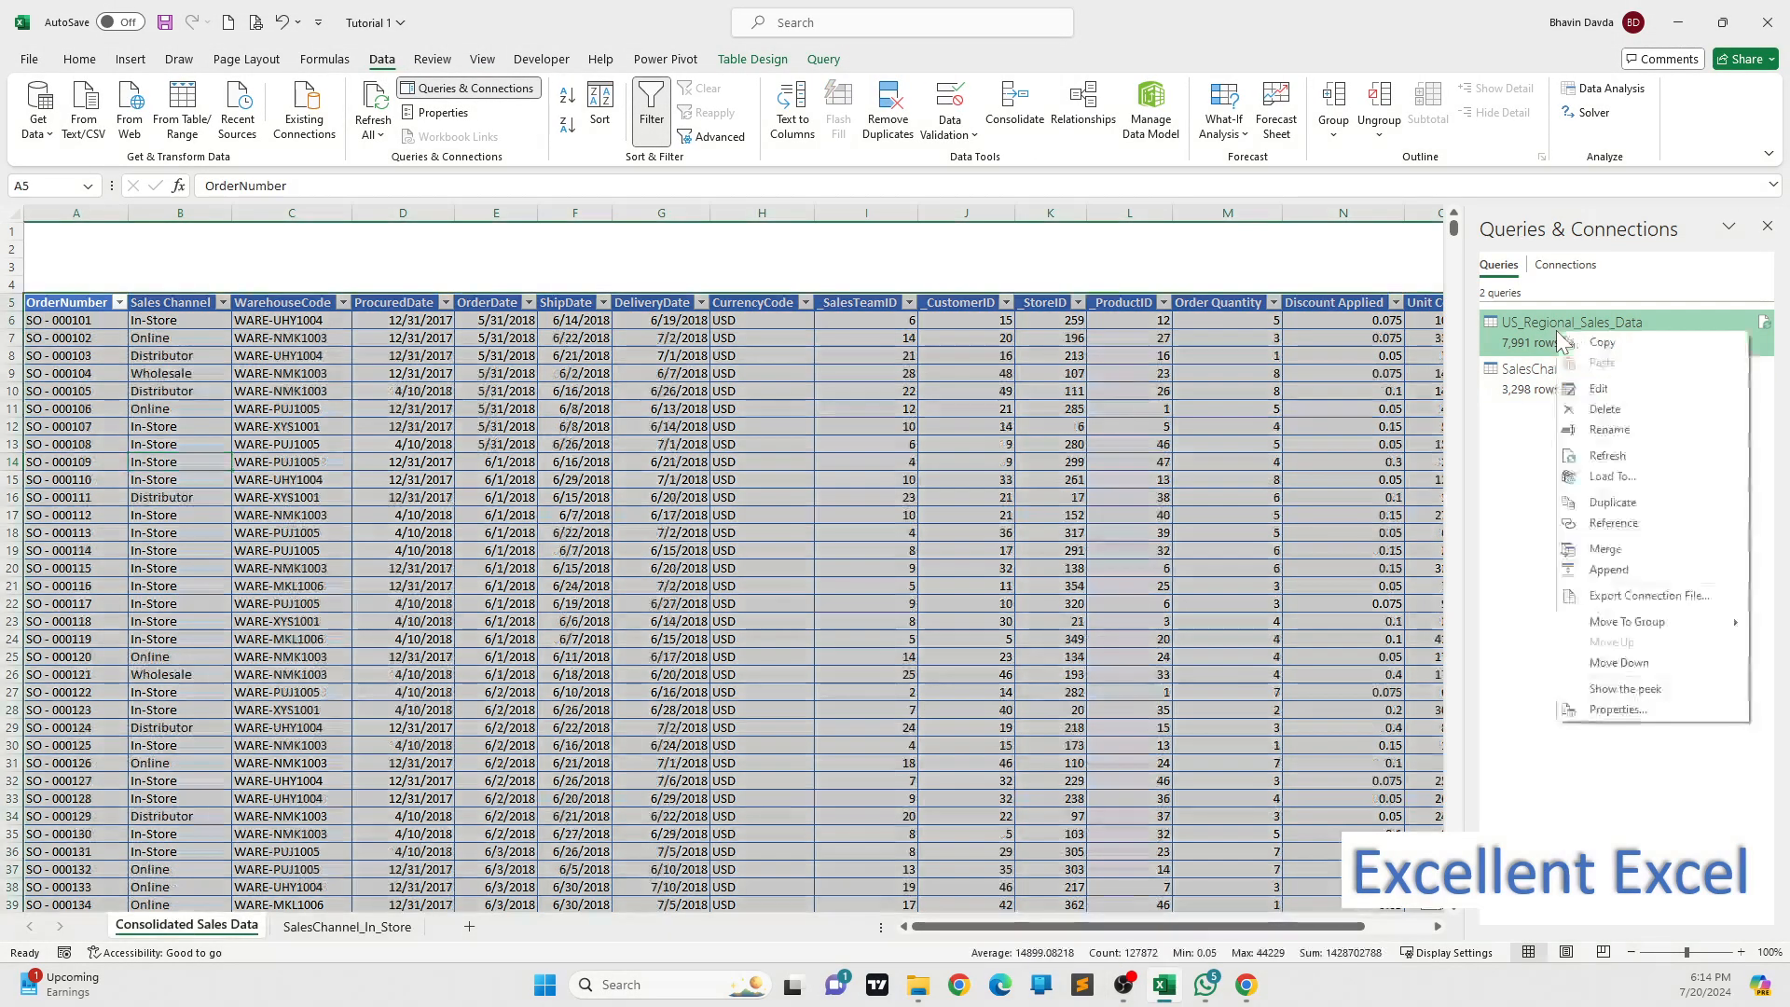
{"action": "left_click", "coordinate": [1615, 524]}
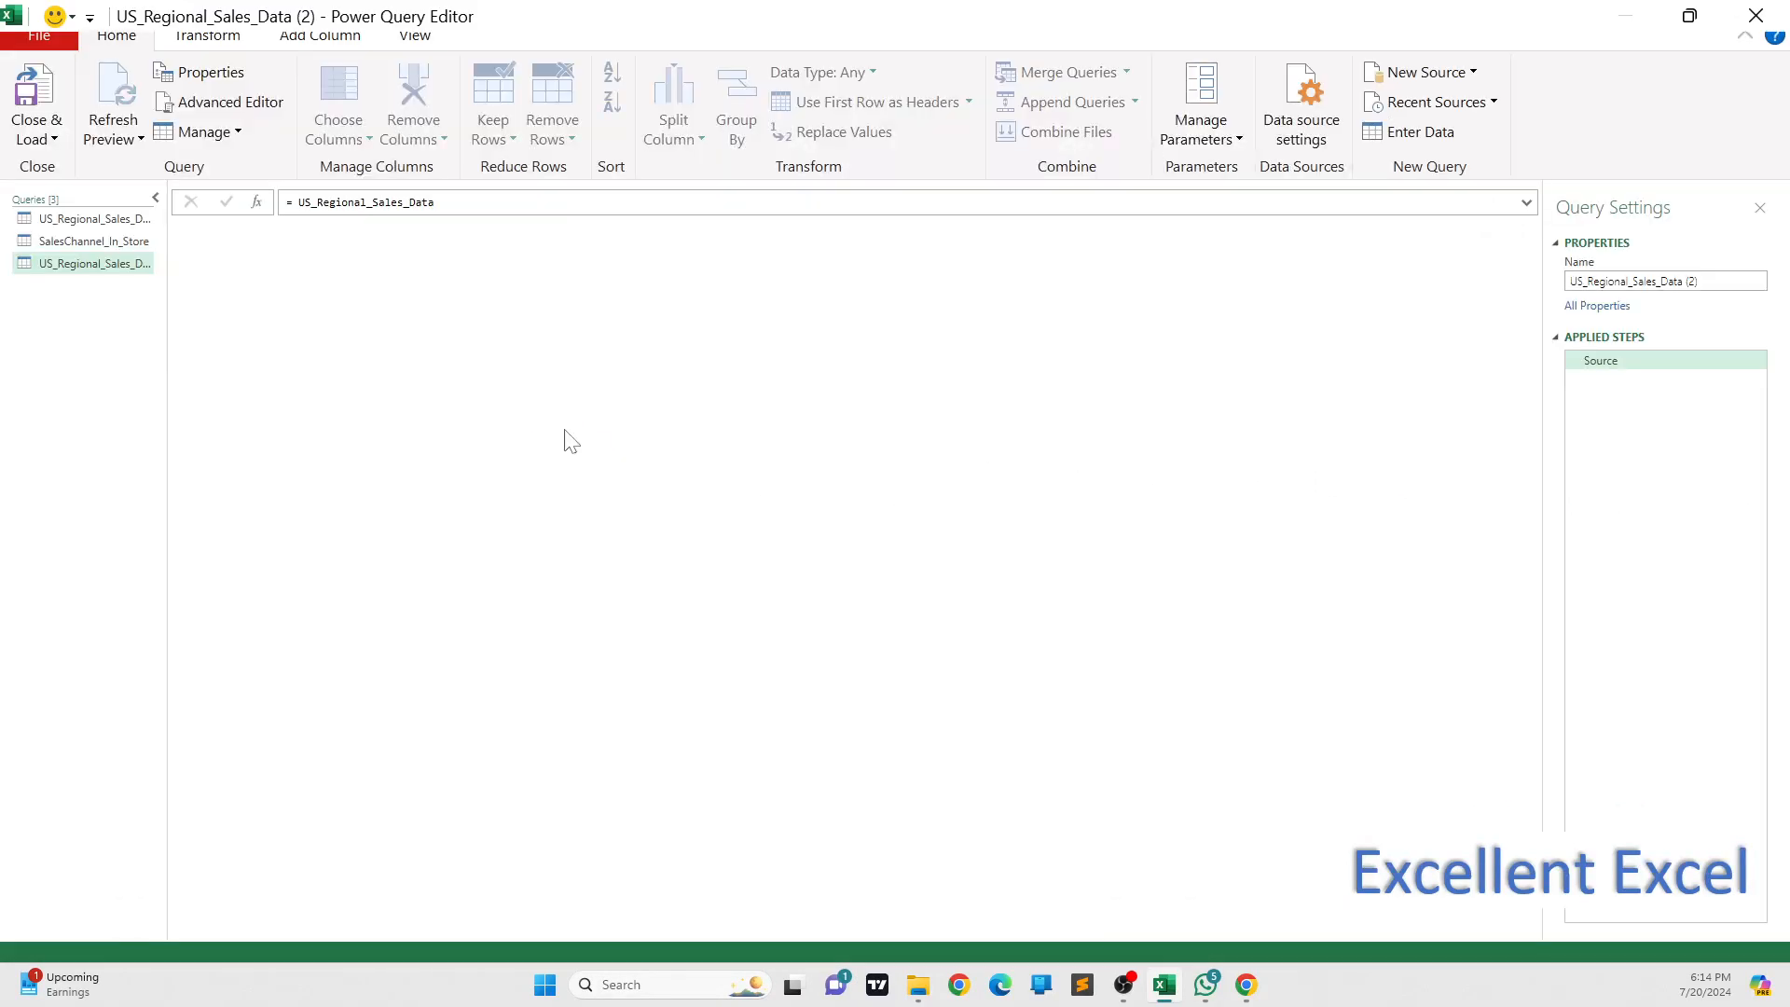
- Filter the new query's Sales Channel column to keep only Distributor rows and name the query Distributor
{"action": "left_click", "coordinate": [489, 233]}
{"action": "left_click", "coordinate": [487, 230]}
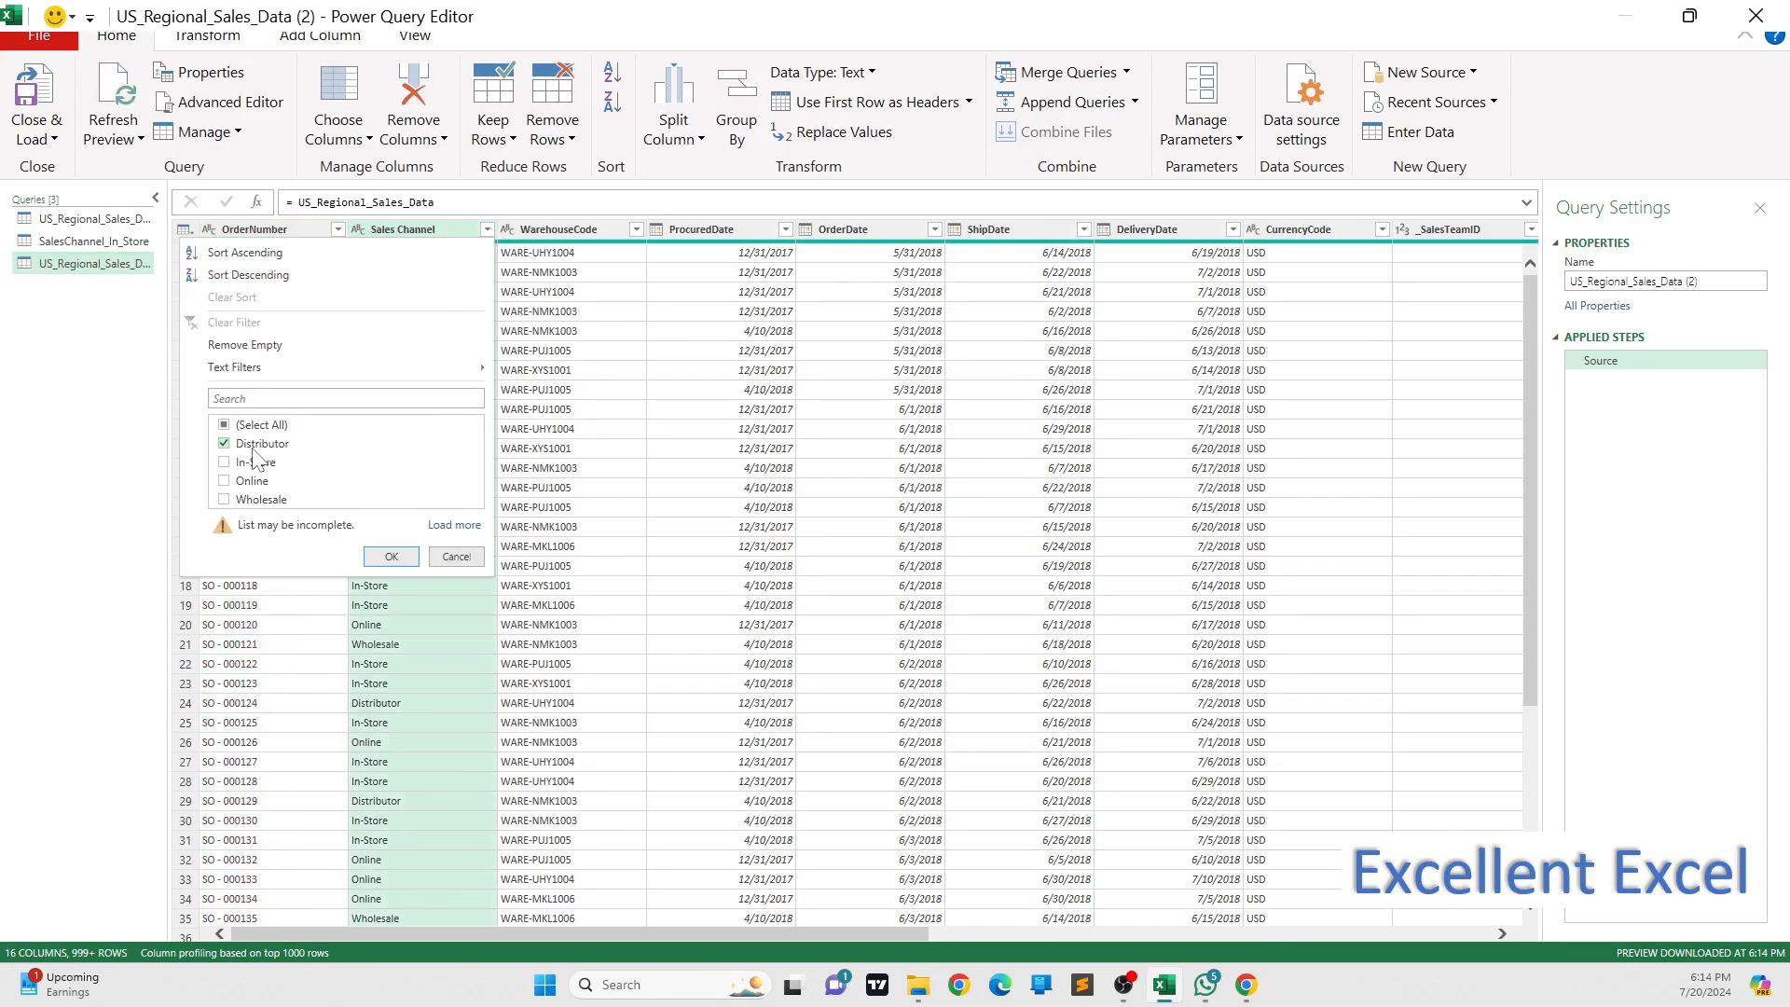
{"action": "left_click", "coordinate": [390, 557]}
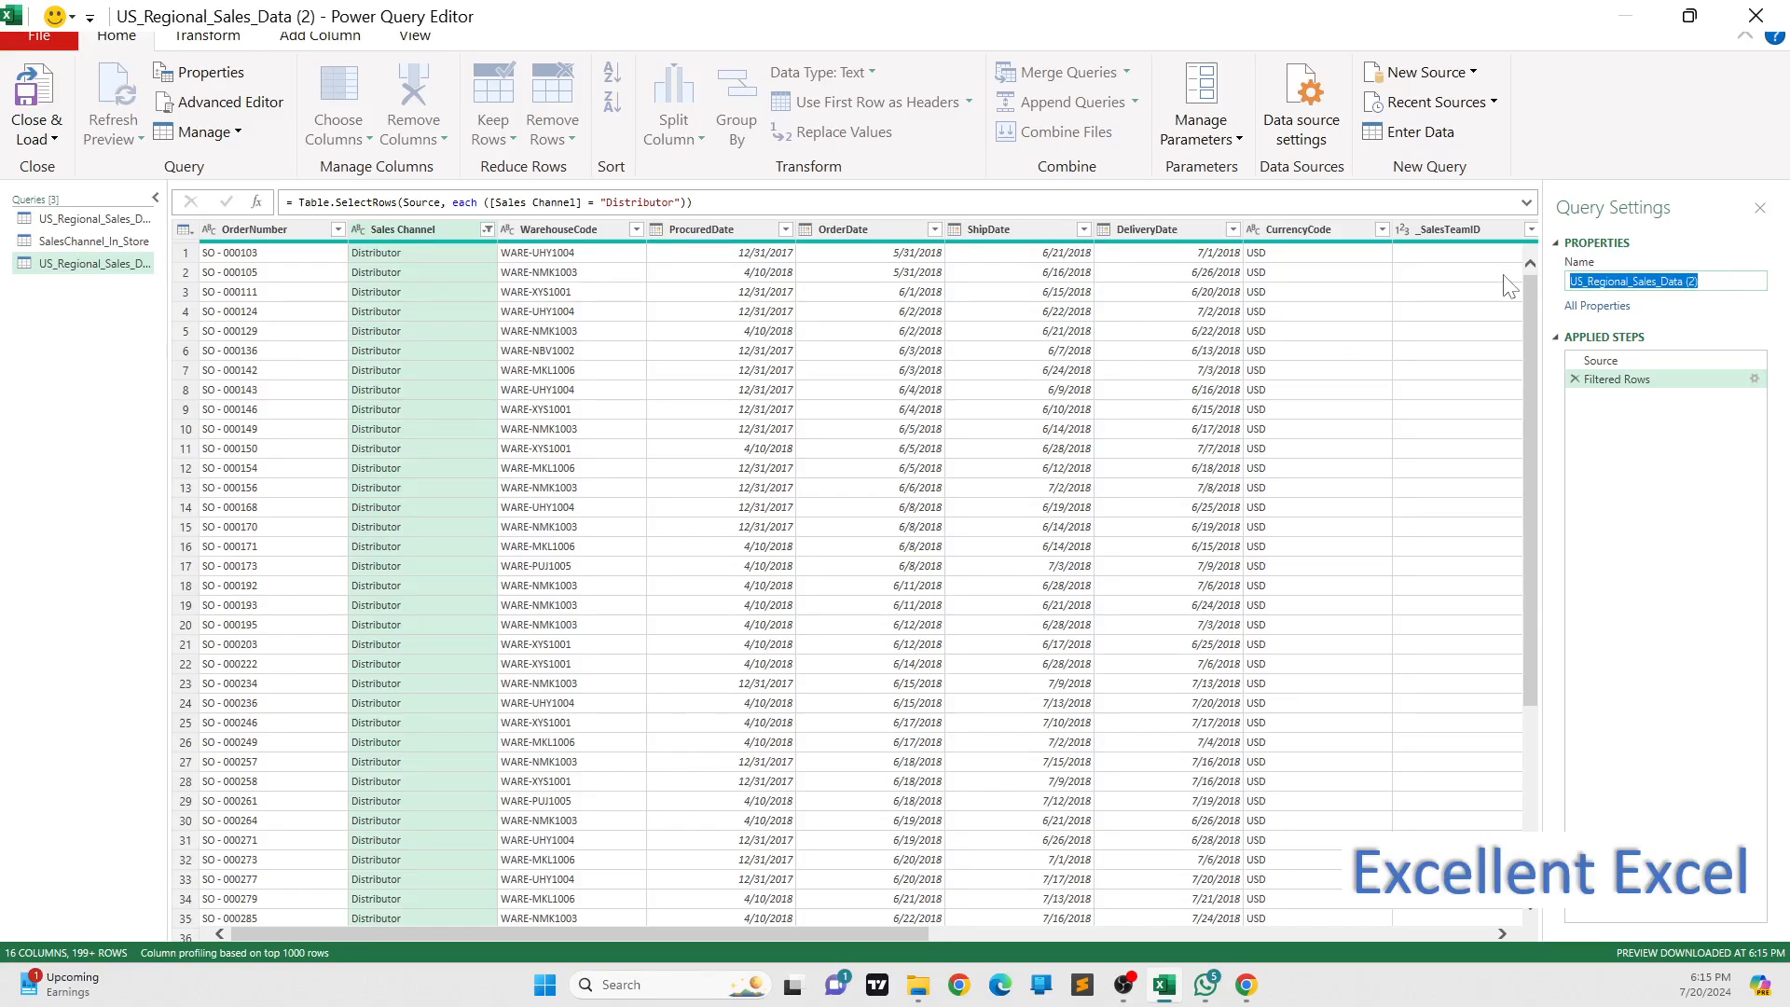
{"action": "type", "text": "Sa"}
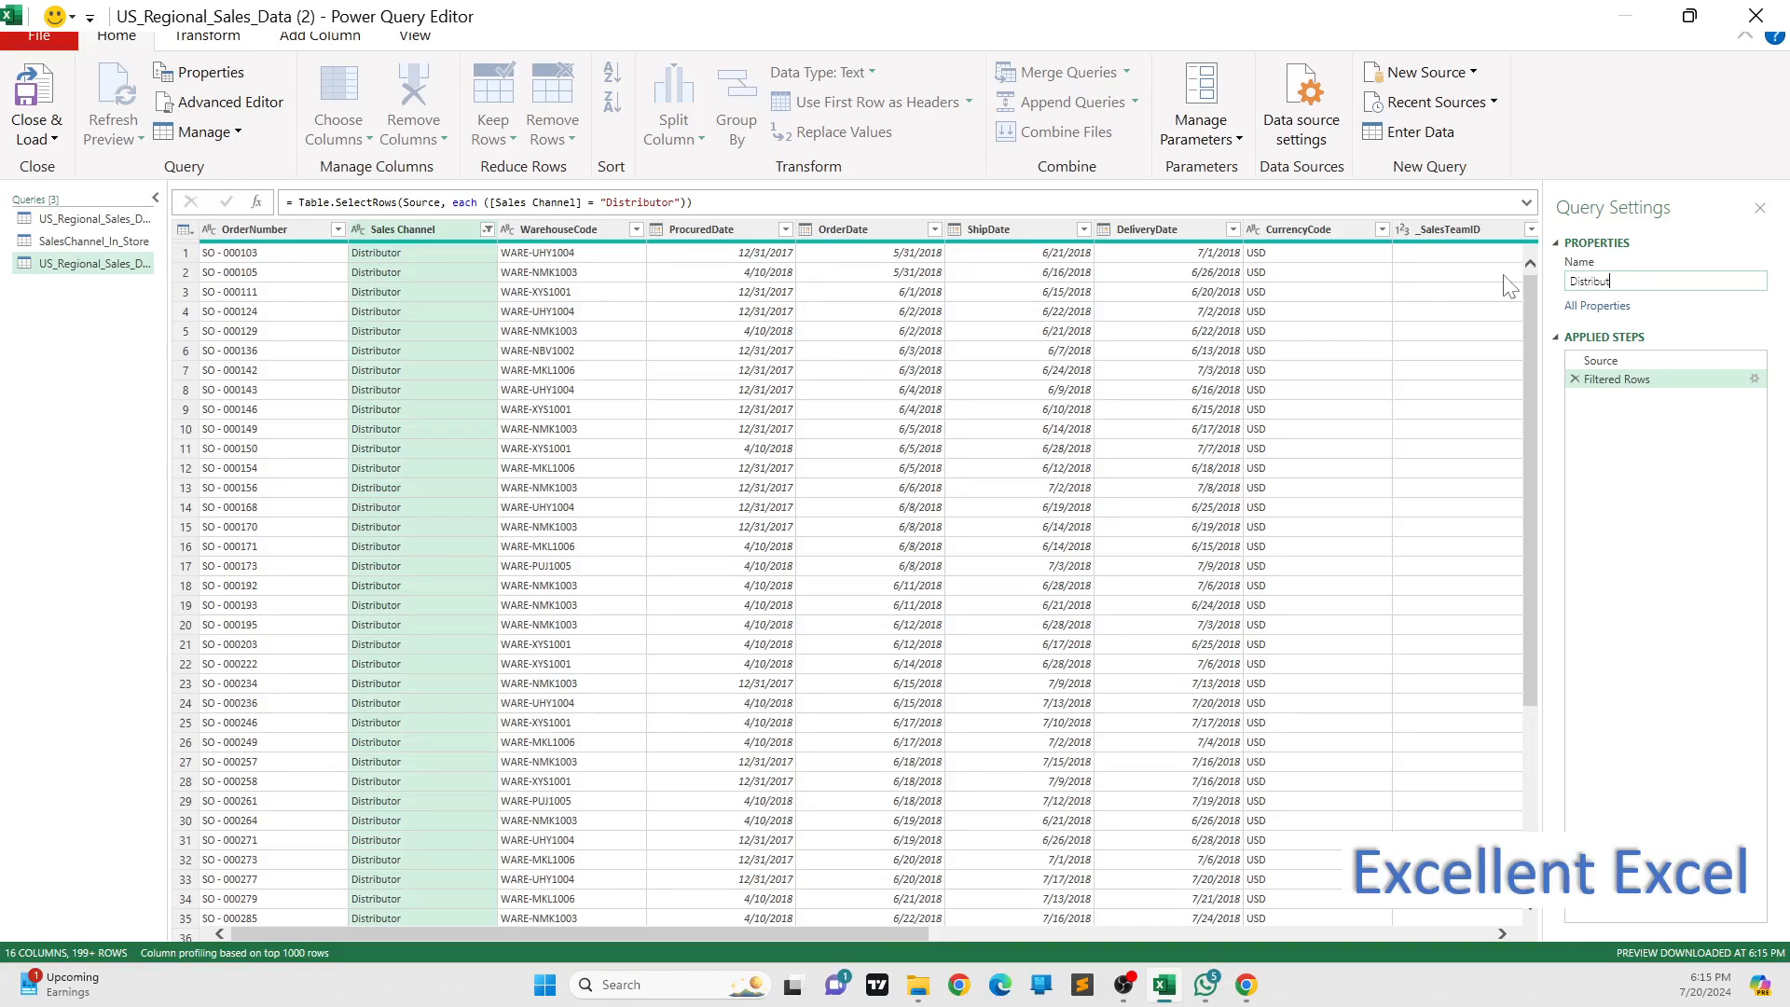
- Load the Distributor query as a table on a new worksheet and move that sheet after SalesChannel_In_Store
{"action": "left_click", "coordinate": [42, 139]}
{"action": "left_click", "coordinate": [56, 197]}
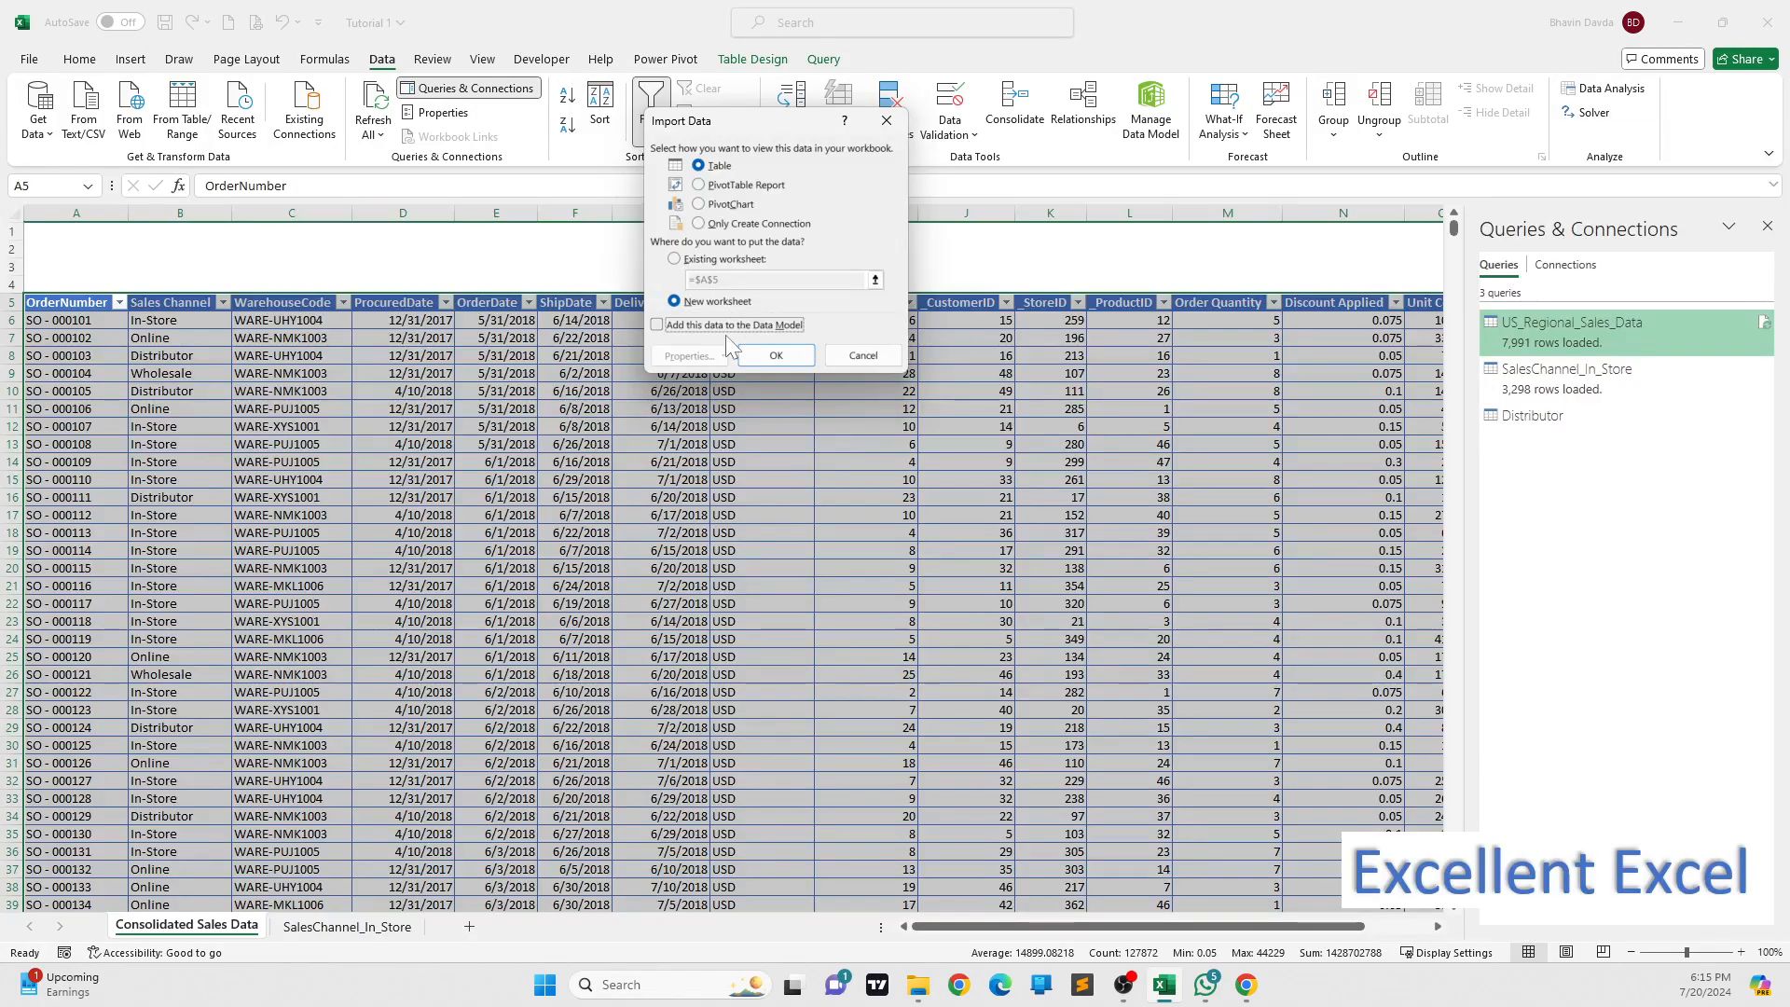
{"action": "left_click", "coordinate": [758, 360]}
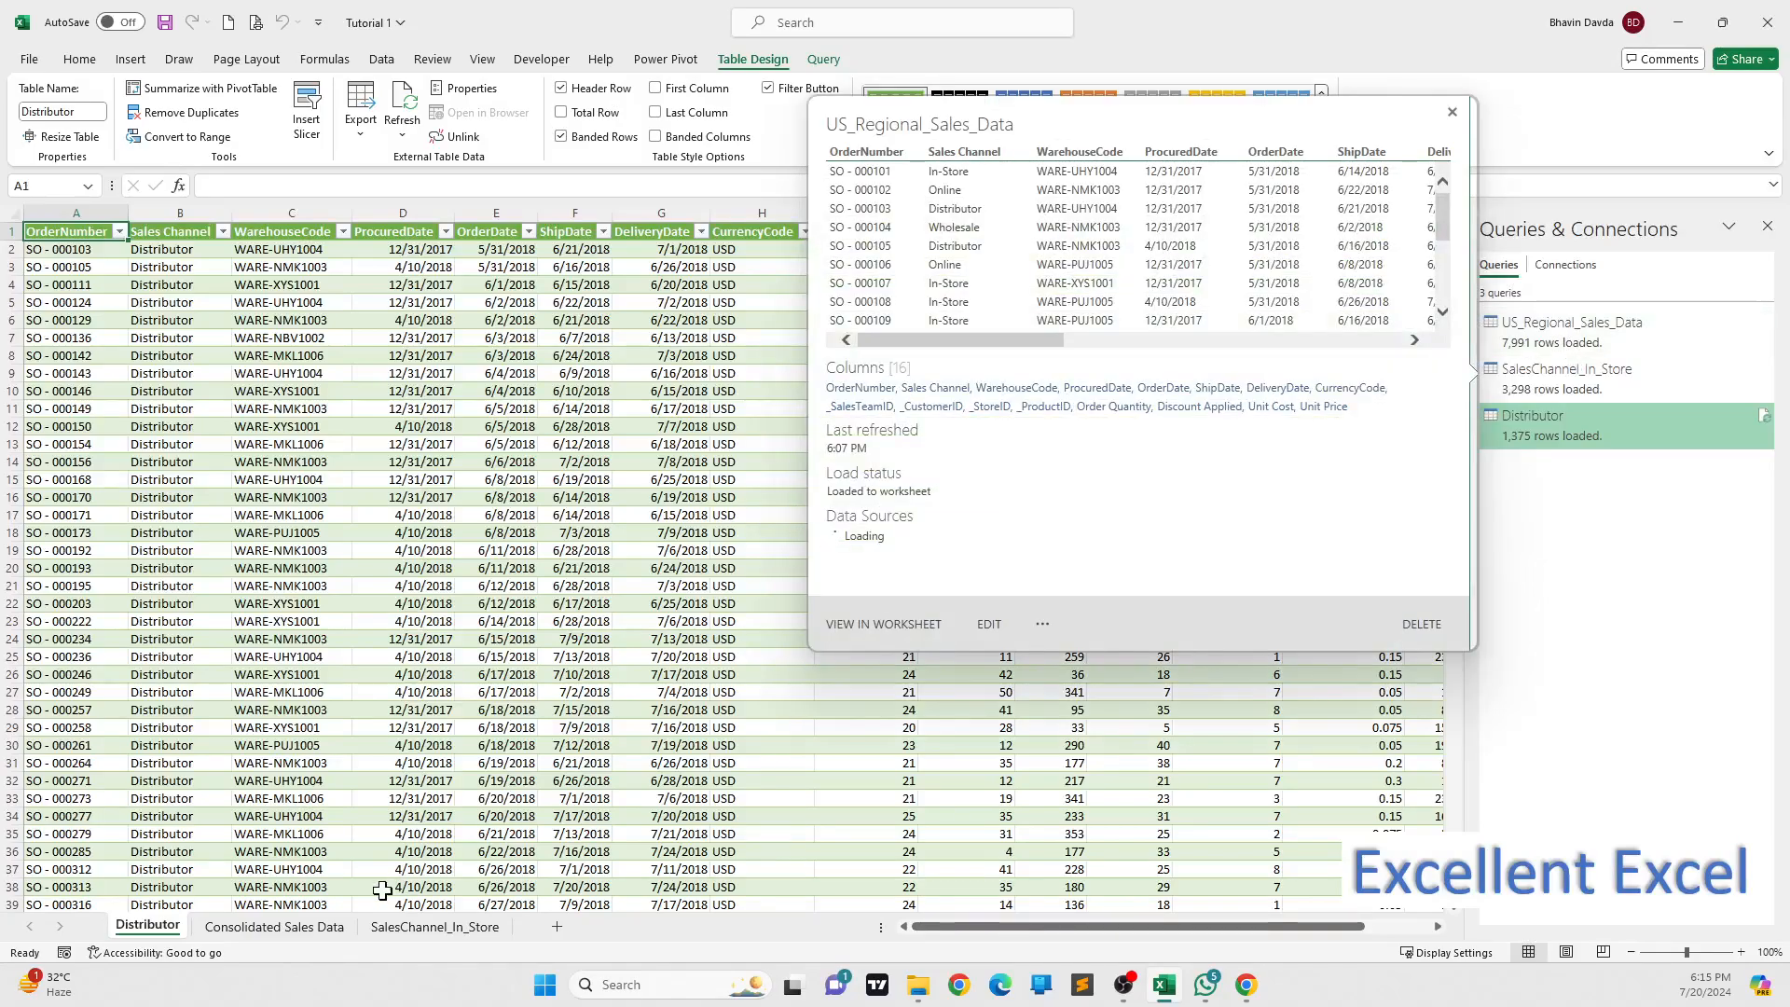
{"action": "left_click", "coordinate": [392, 929]}
{"action": "left_click_drag", "start_coordinate": [138, 929], "coordinate": [512, 930]}
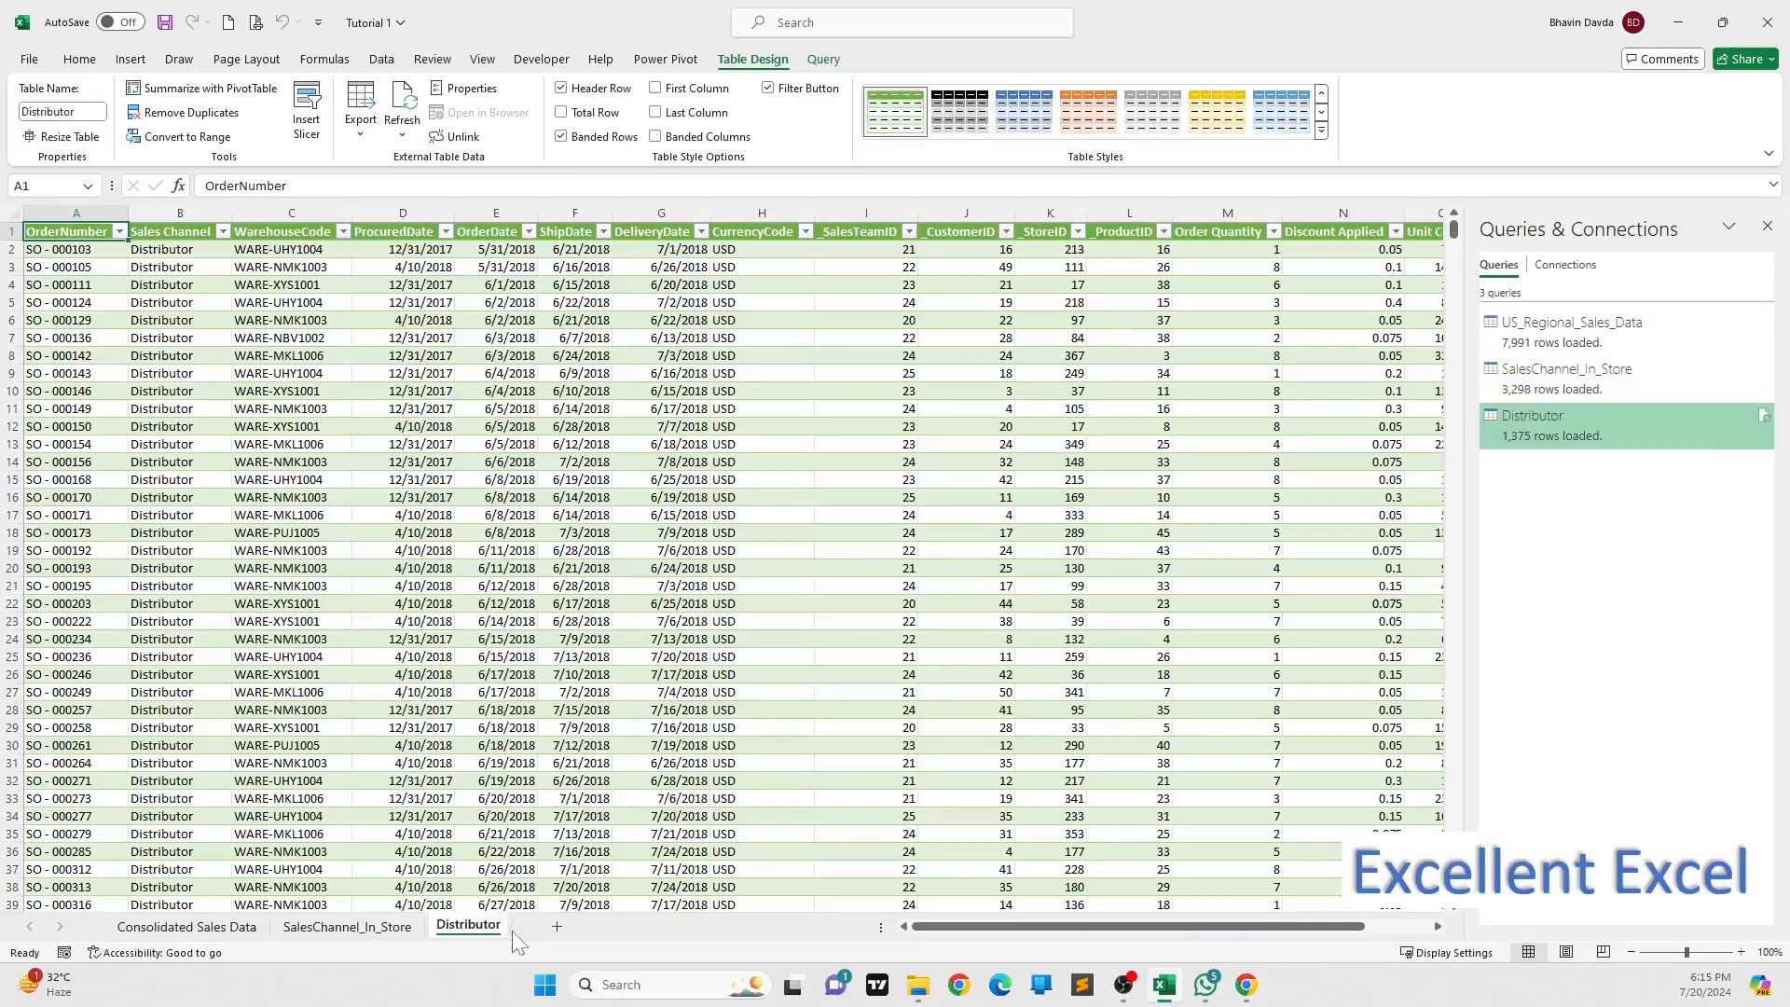
- Look over the three worksheets and refresh all of the workbook's queries
{"action": "left_click", "coordinate": [227, 930]}
{"action": "left_click", "coordinate": [328, 930]}
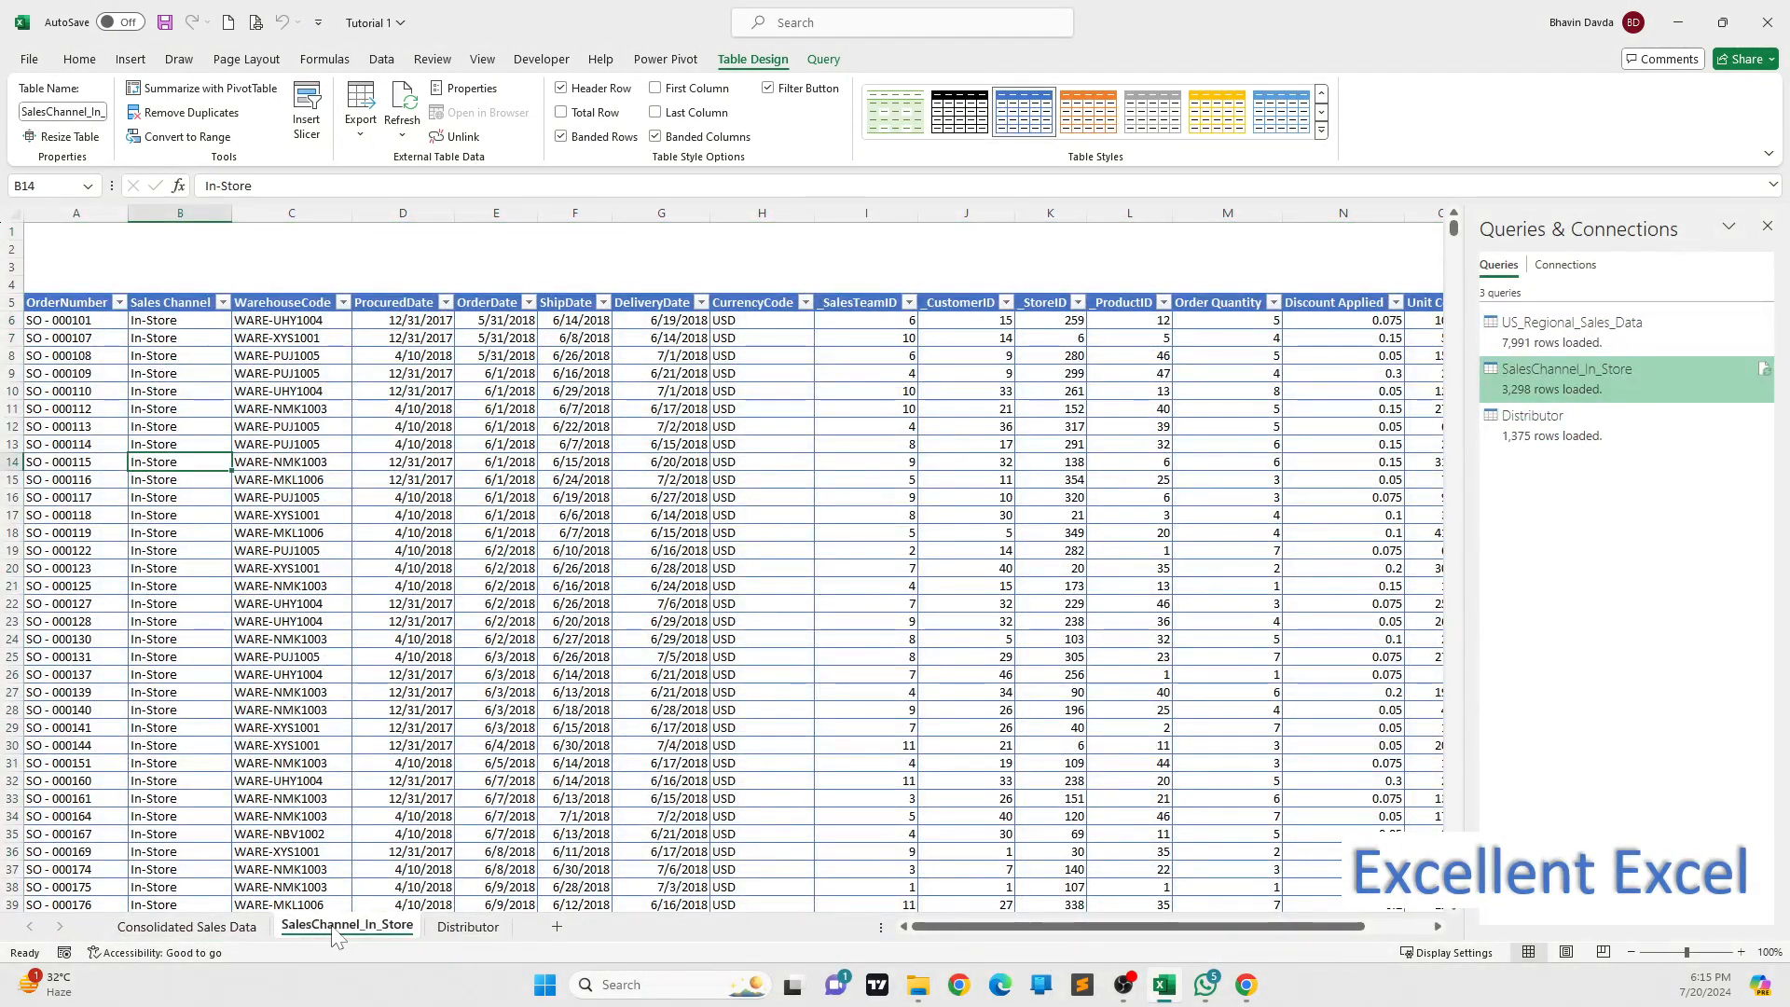
{"action": "left_click", "coordinate": [469, 924]}
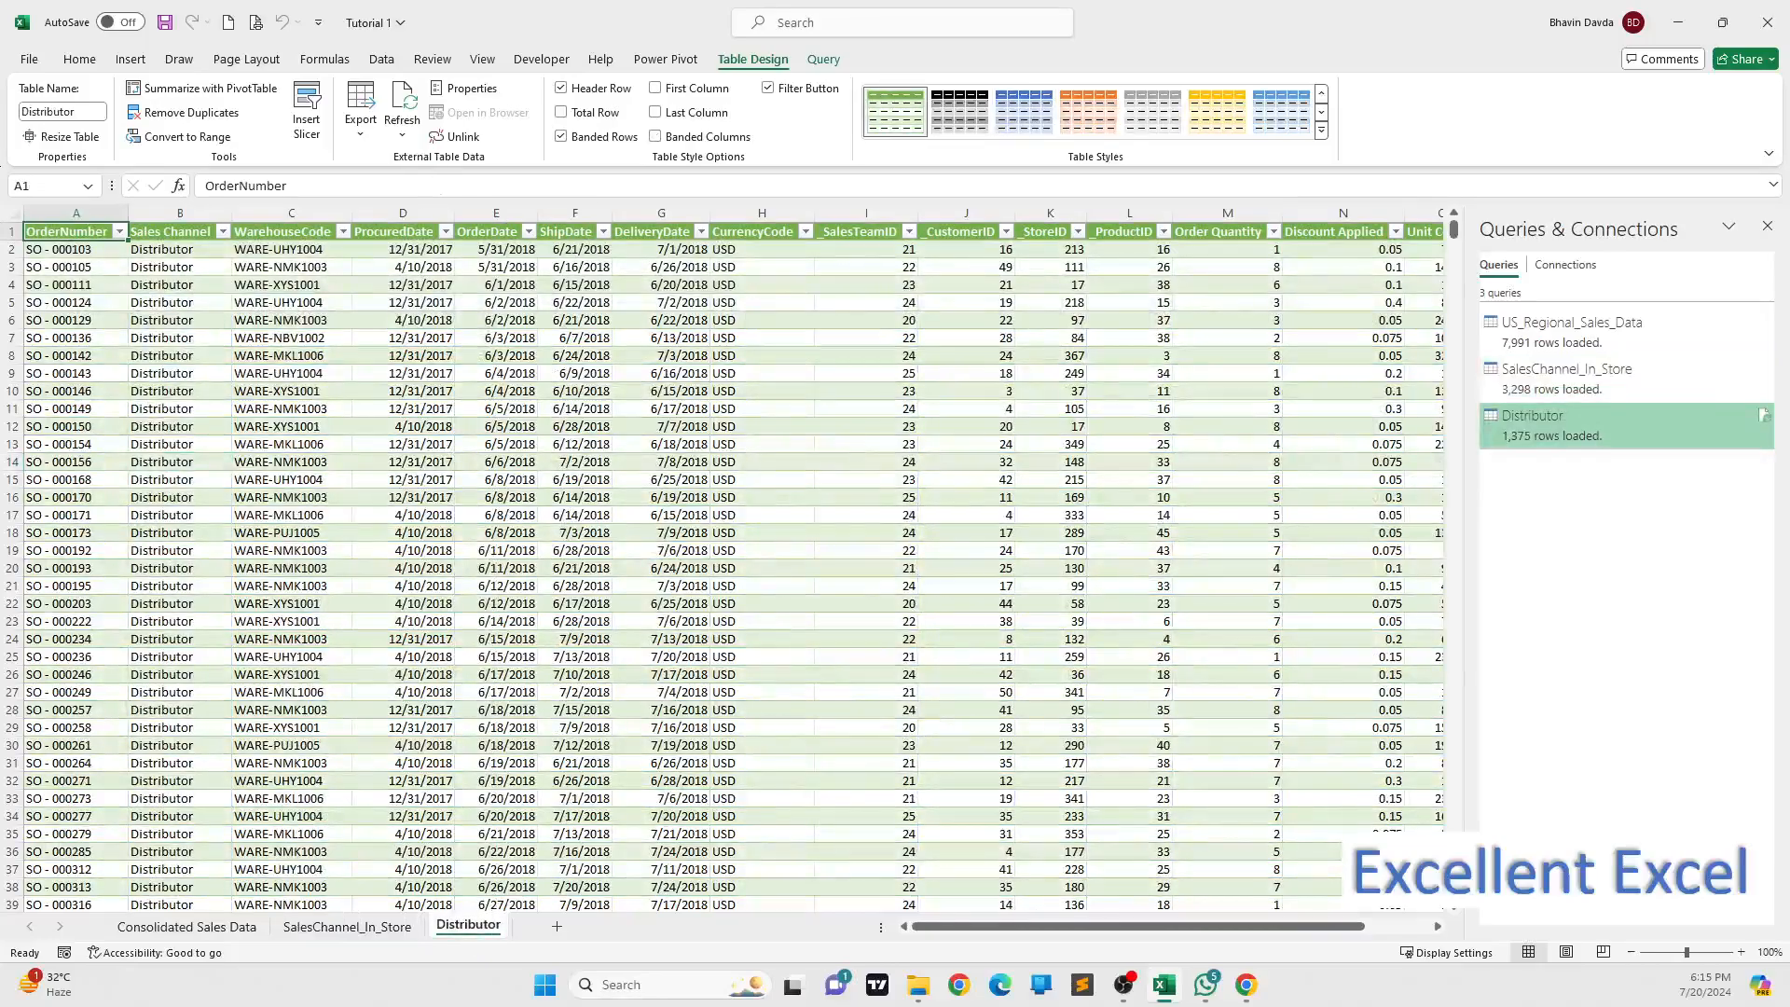
{"action": "left_click", "coordinate": [381, 60]}
{"action": "left_click", "coordinate": [380, 140]}
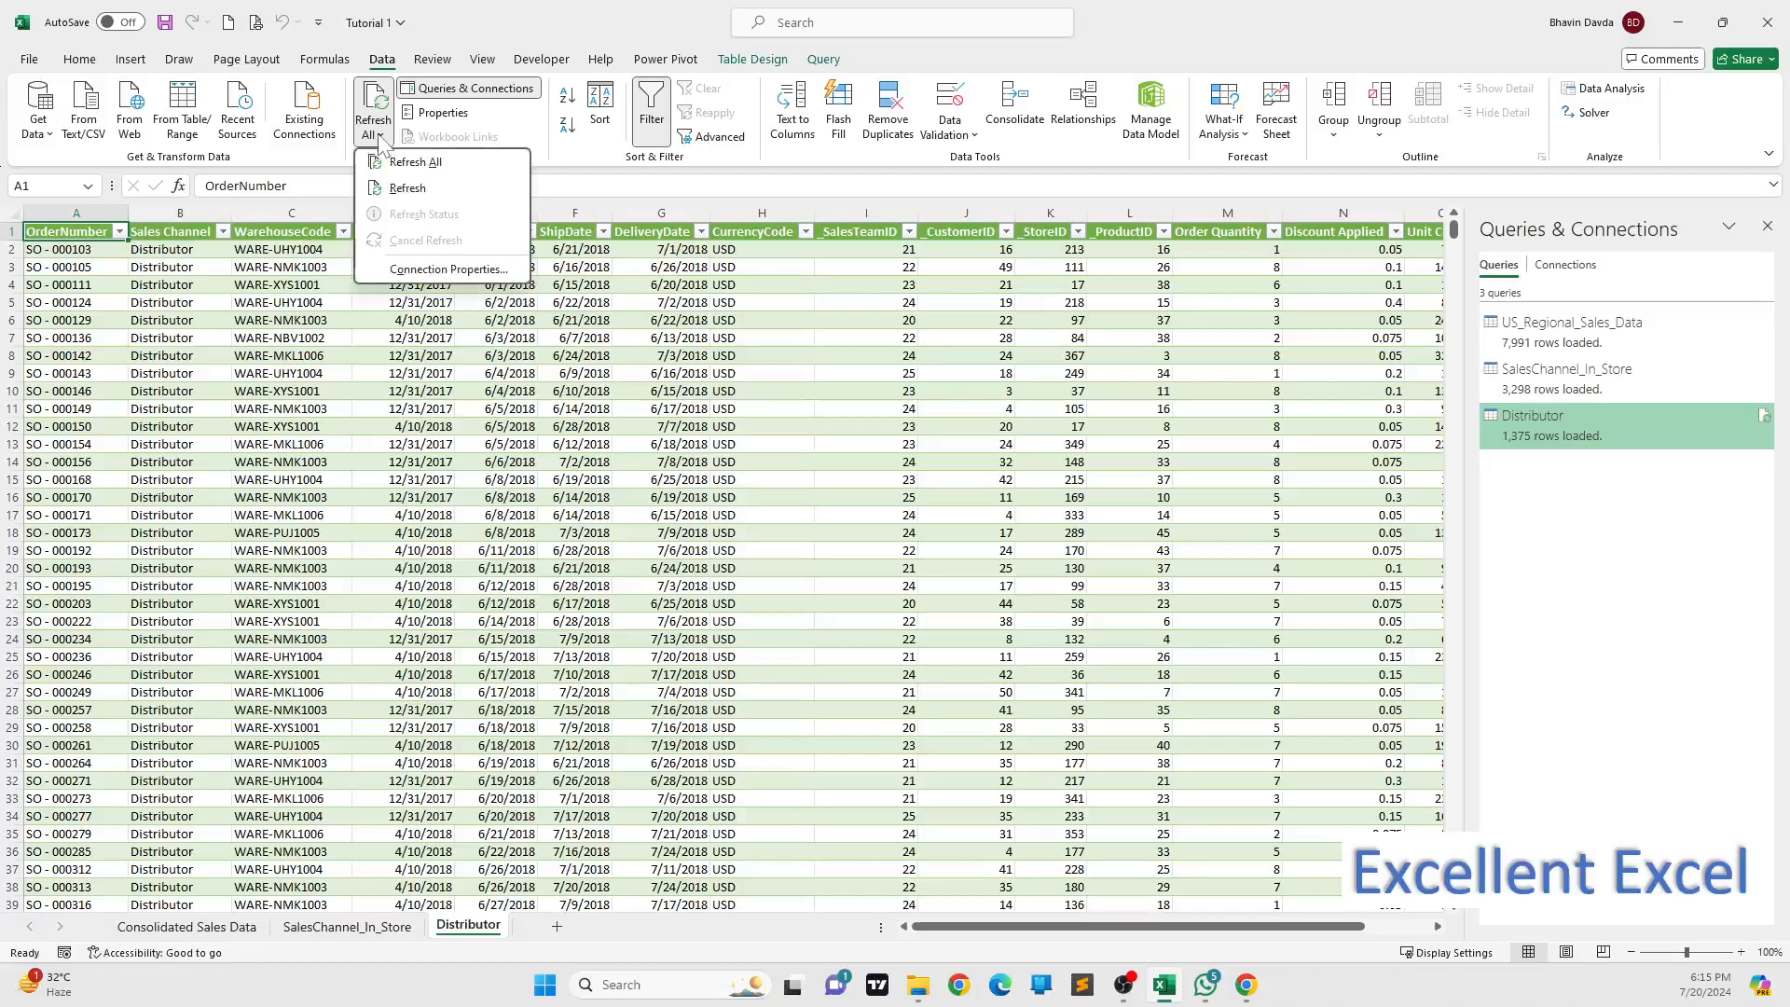
{"action": "left_click", "coordinate": [410, 173]}
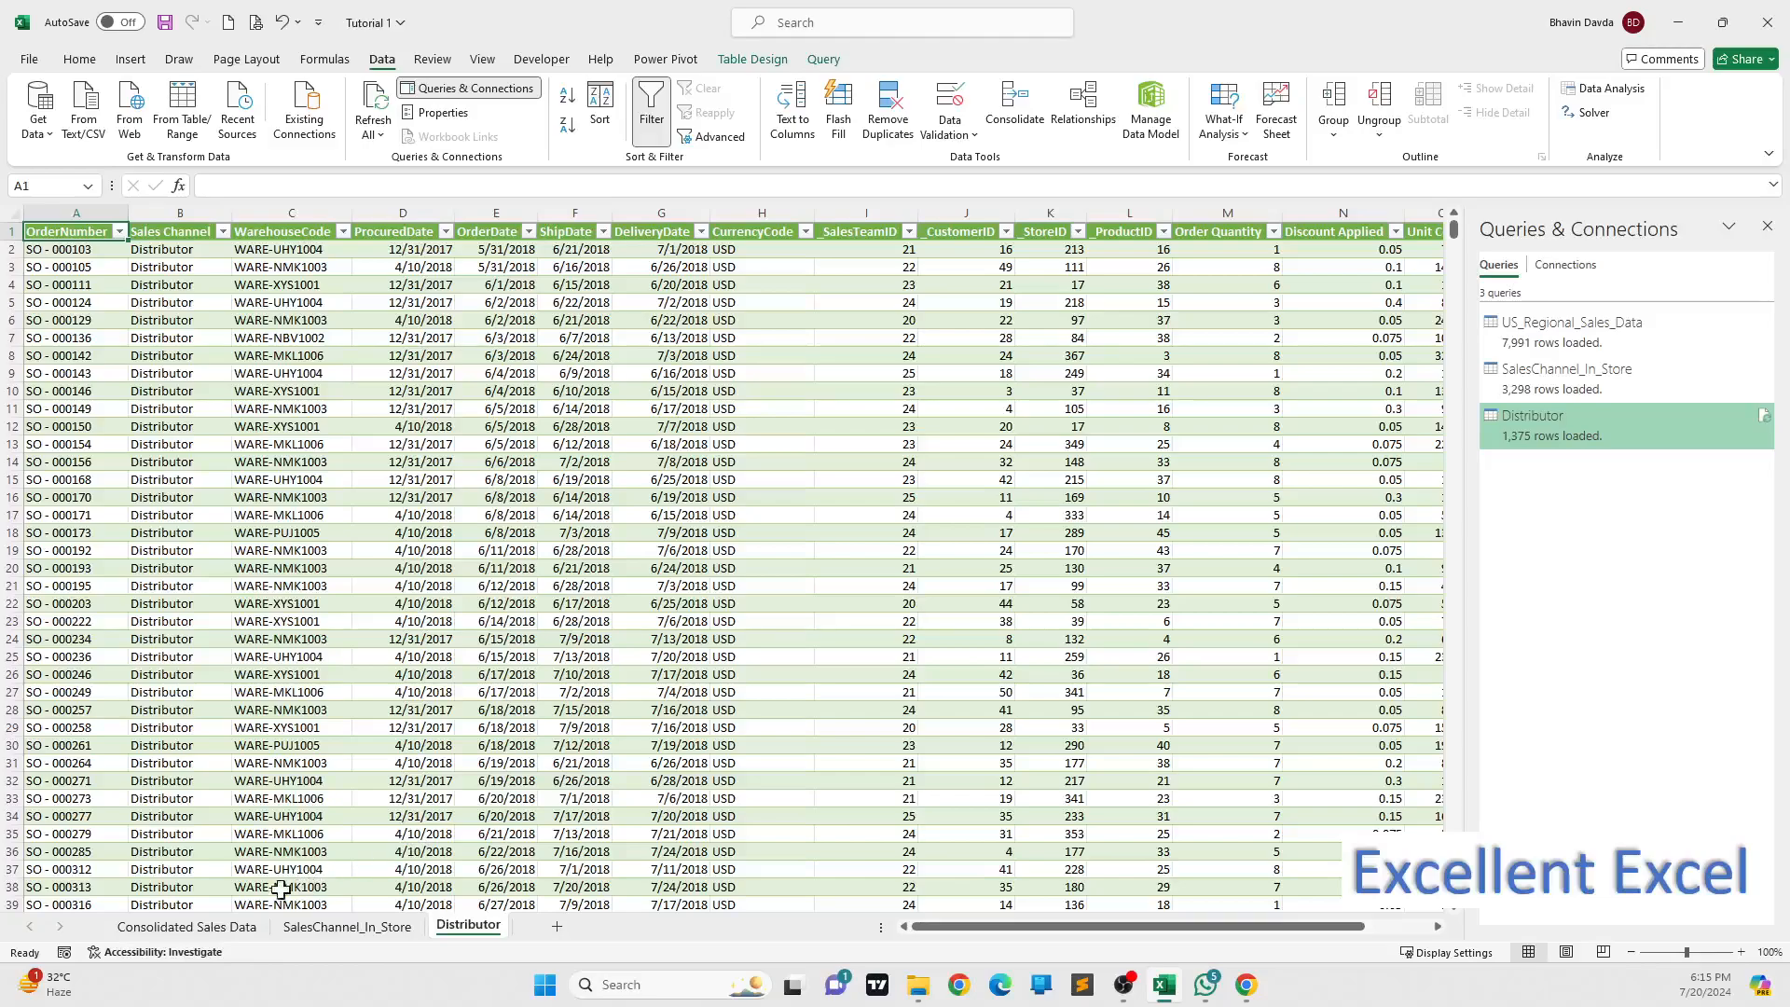
- Review the Consolidated Sales Data, SalesChannel_In_Store and Distributor worksheets after the refresh, closing the Queries & Connections pane
{"action": "left_click", "coordinate": [216, 927]}
{"action": "left_click", "coordinate": [346, 927]}
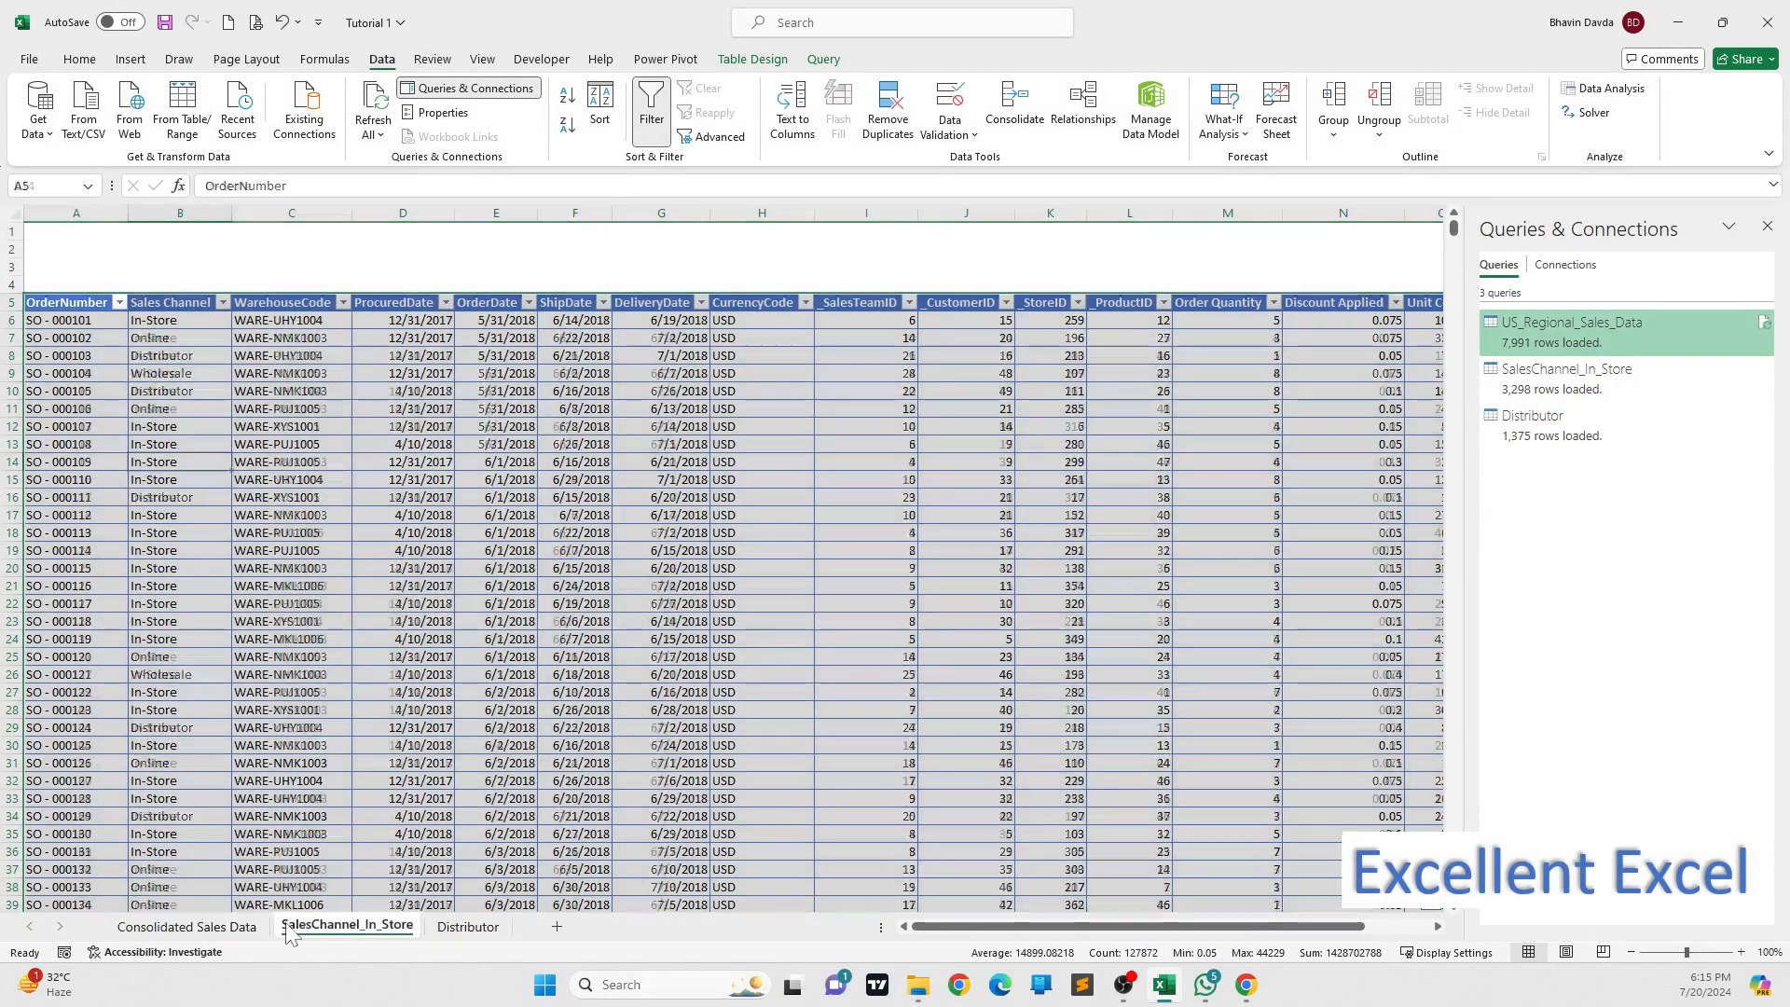
{"action": "left_click", "coordinate": [476, 927]}
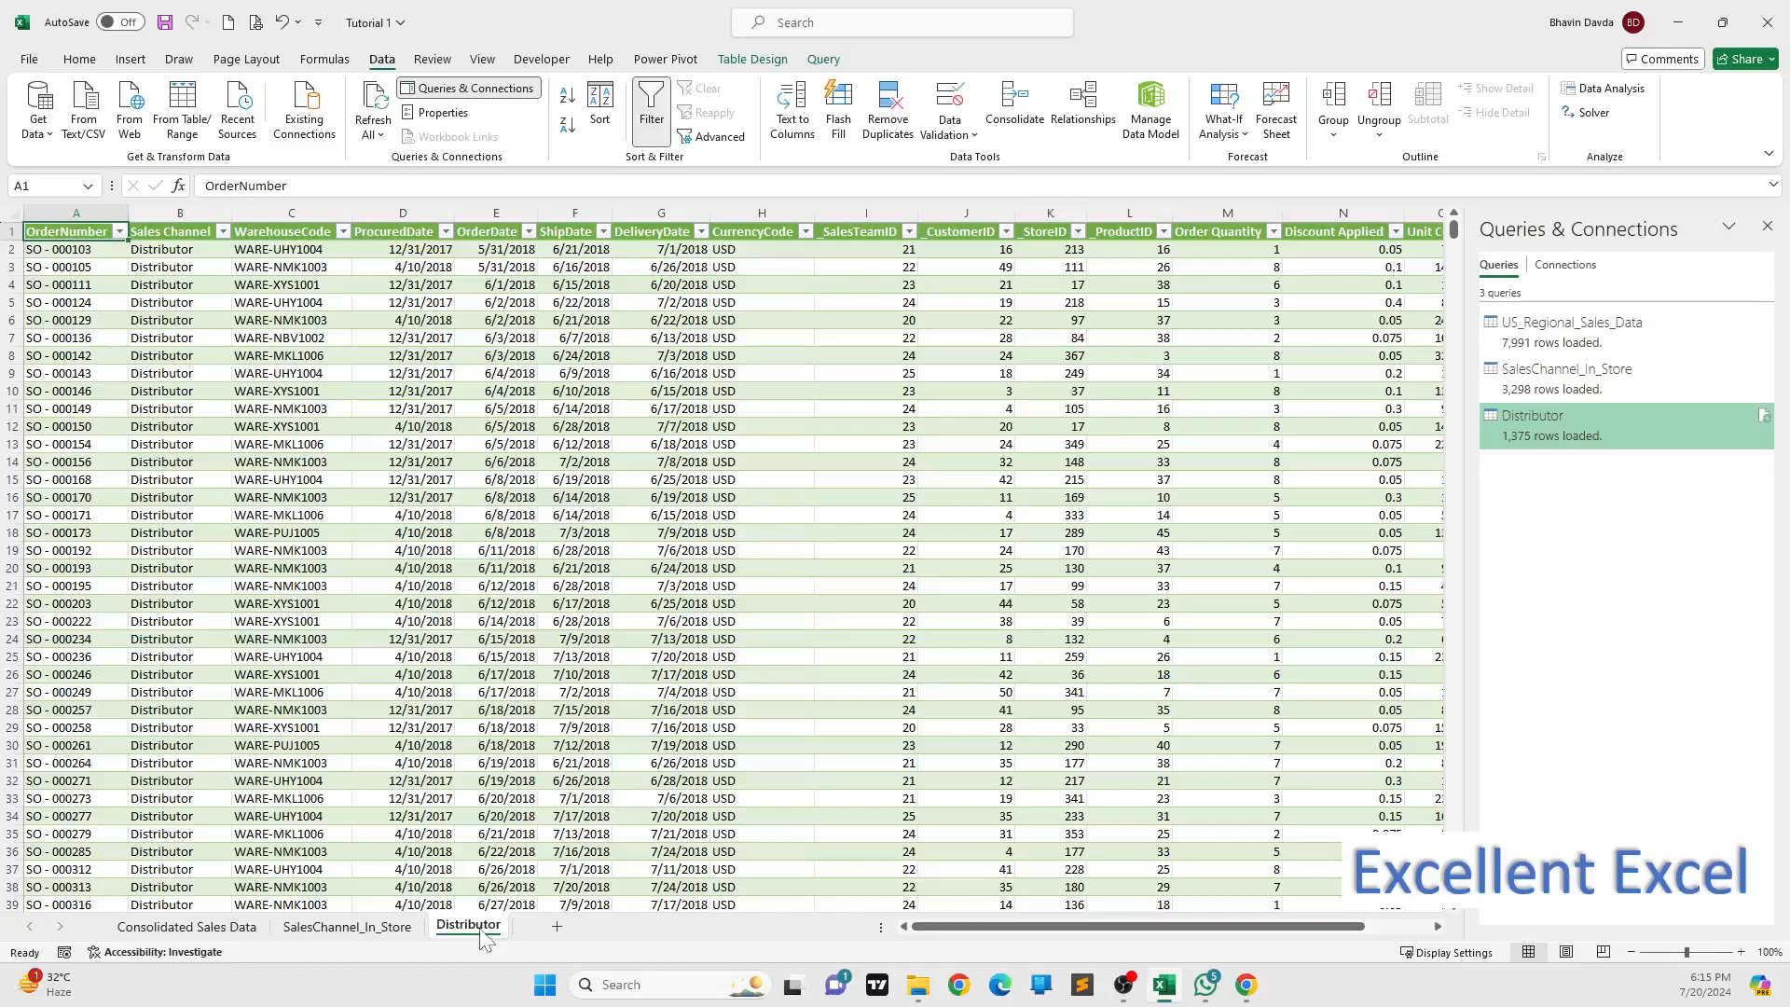
{"action": "left_click", "coordinate": [191, 925]}
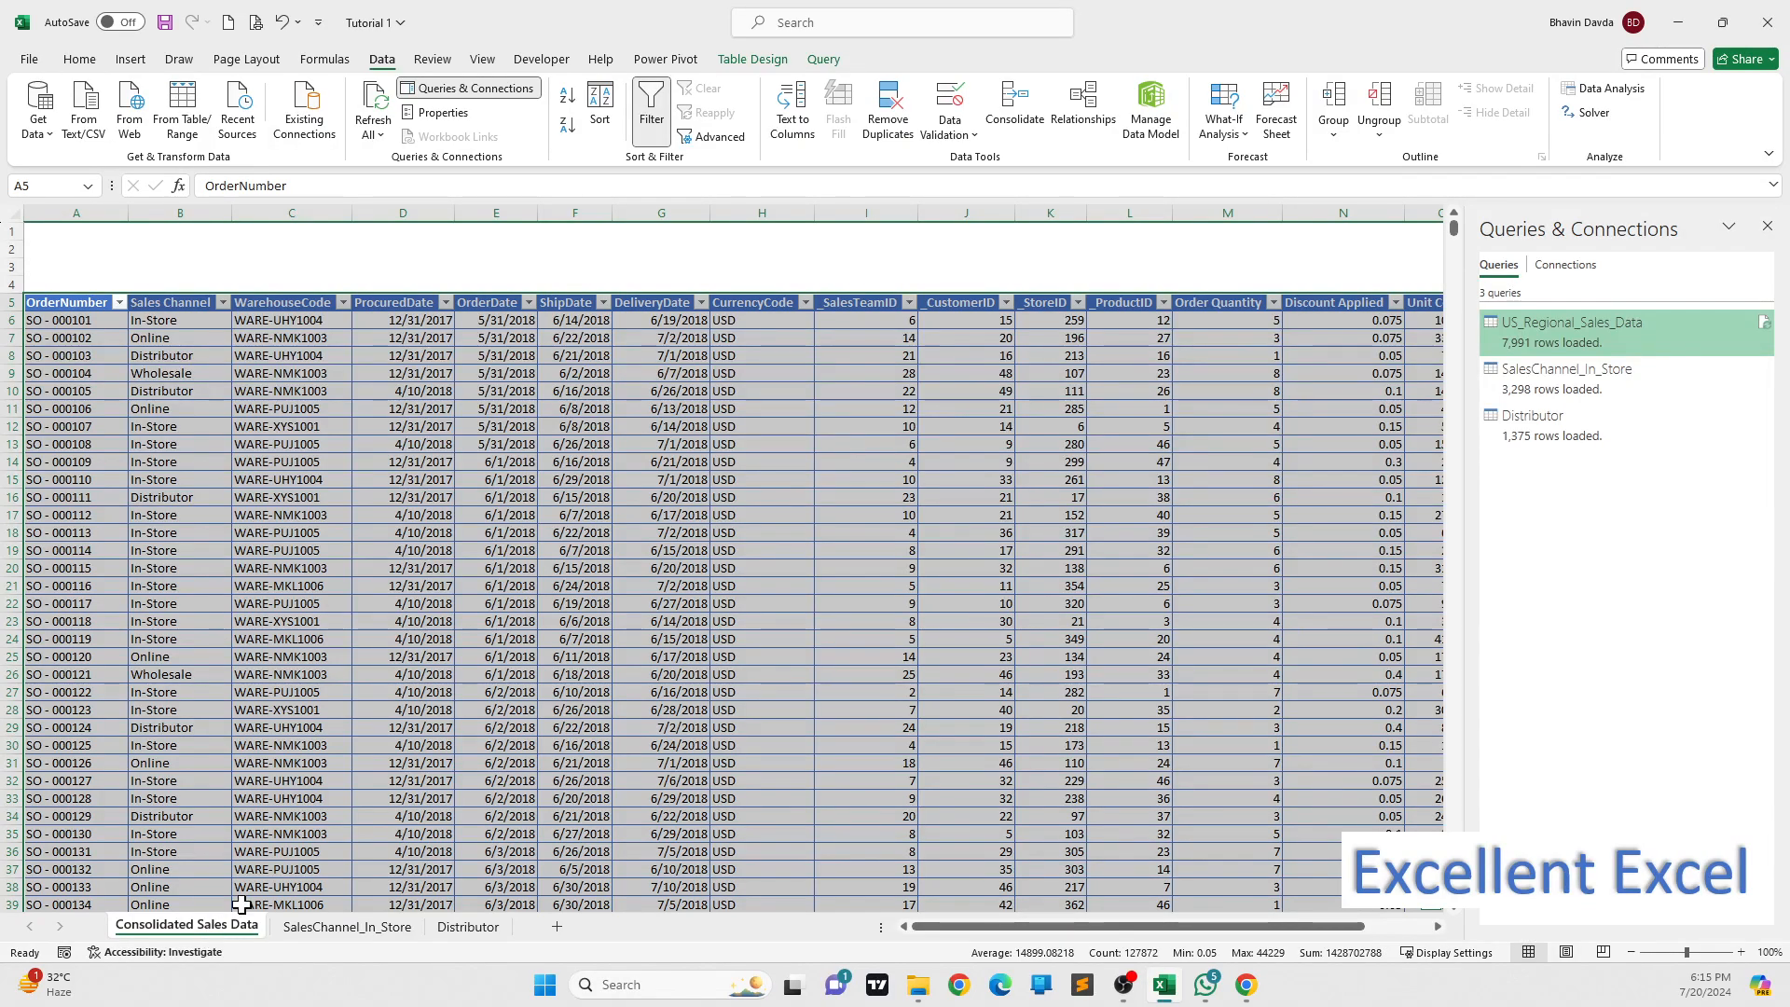
{"action": "left_click", "coordinate": [1766, 226]}
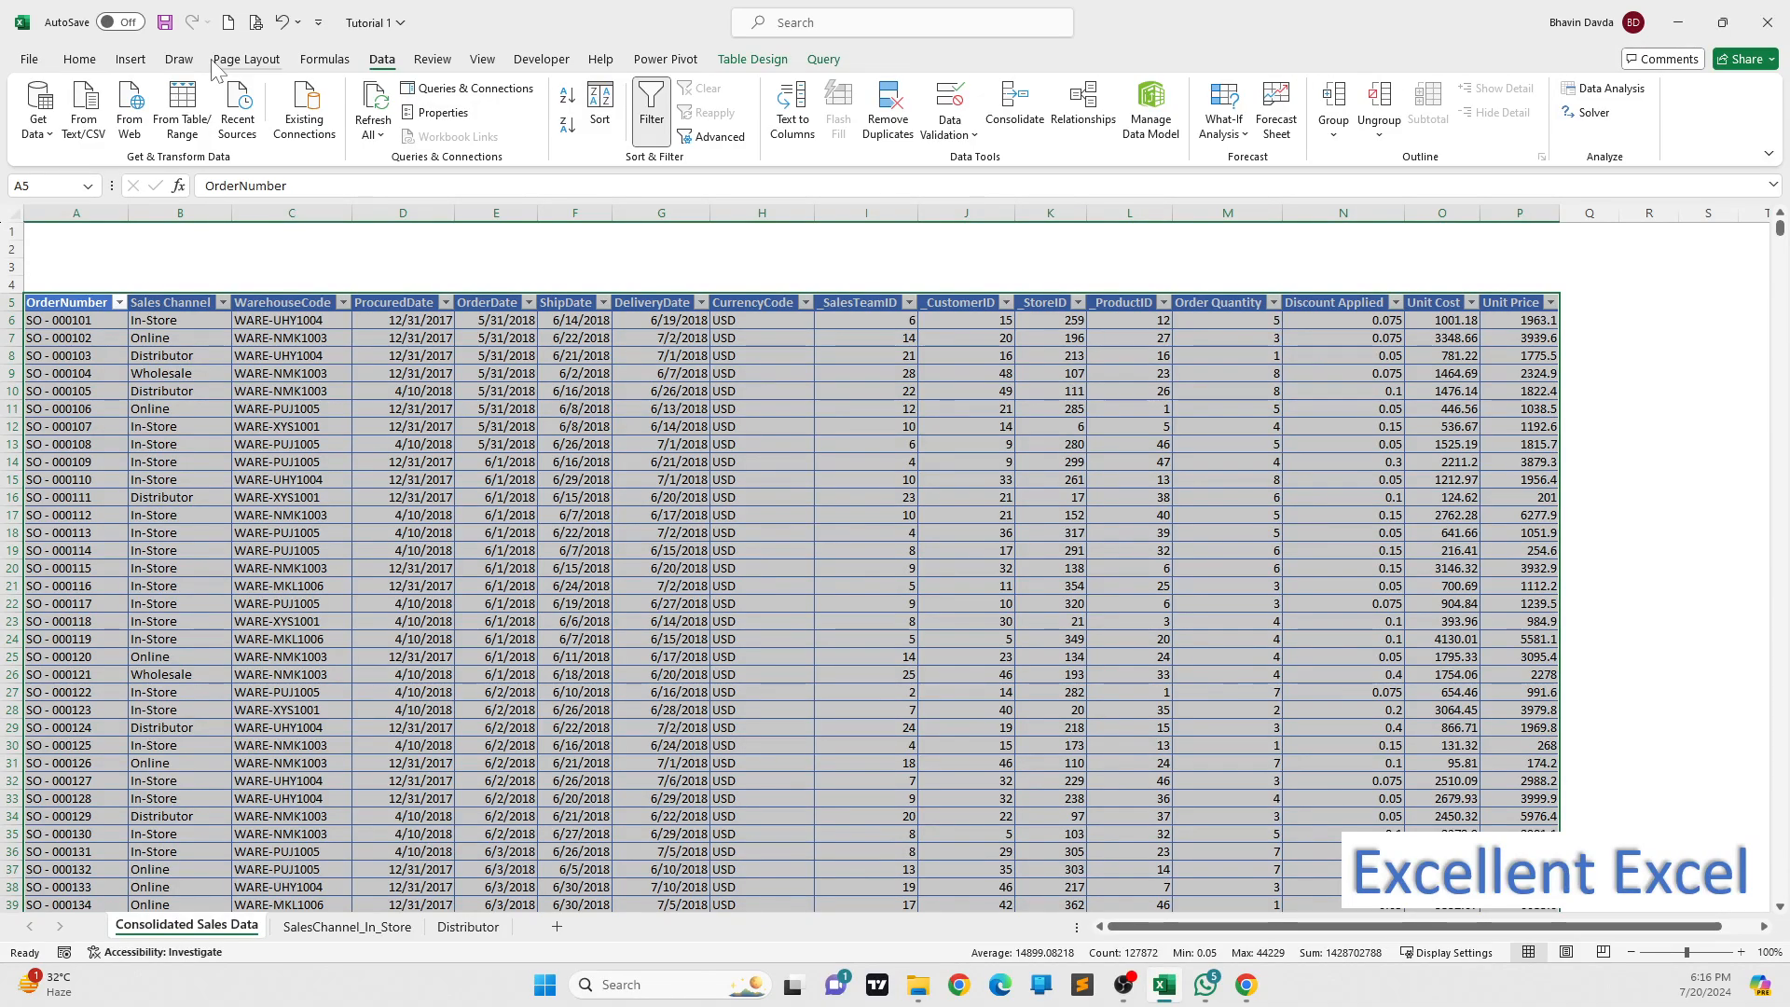
{"action": "left_click", "coordinate": [222, 513]}
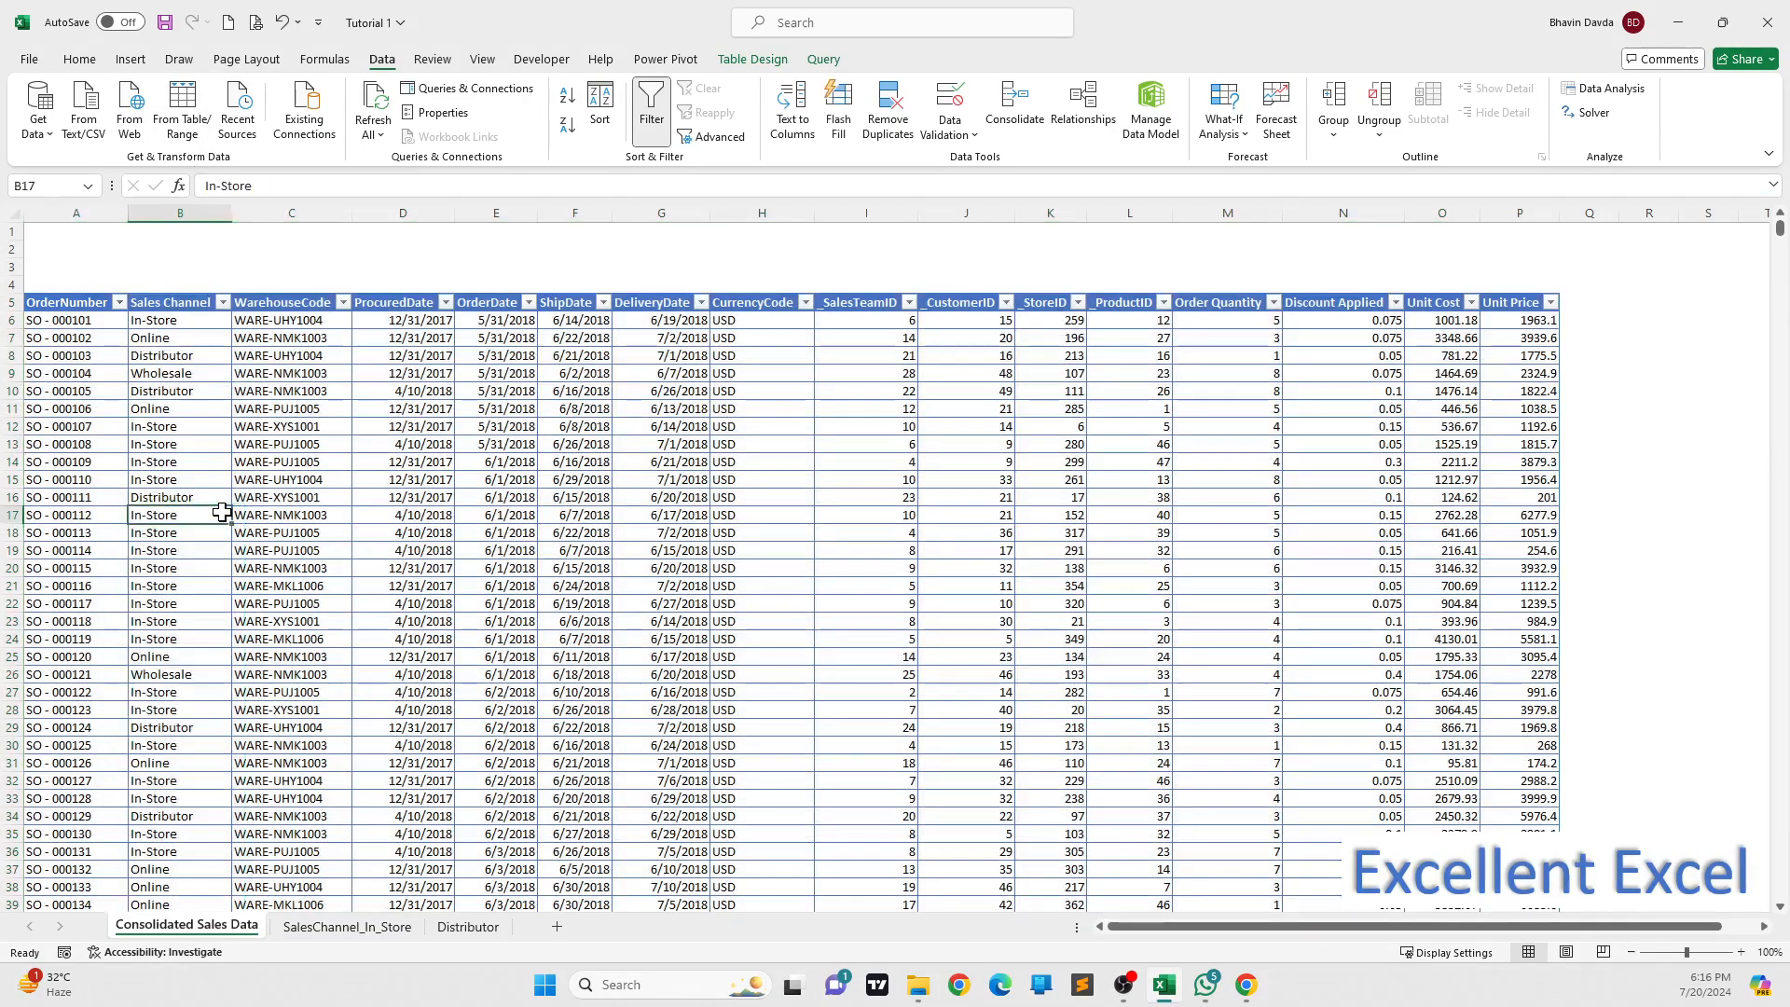
{"action": "left_click", "coordinate": [321, 369]}
{"action": "left_click", "coordinate": [315, 550]}
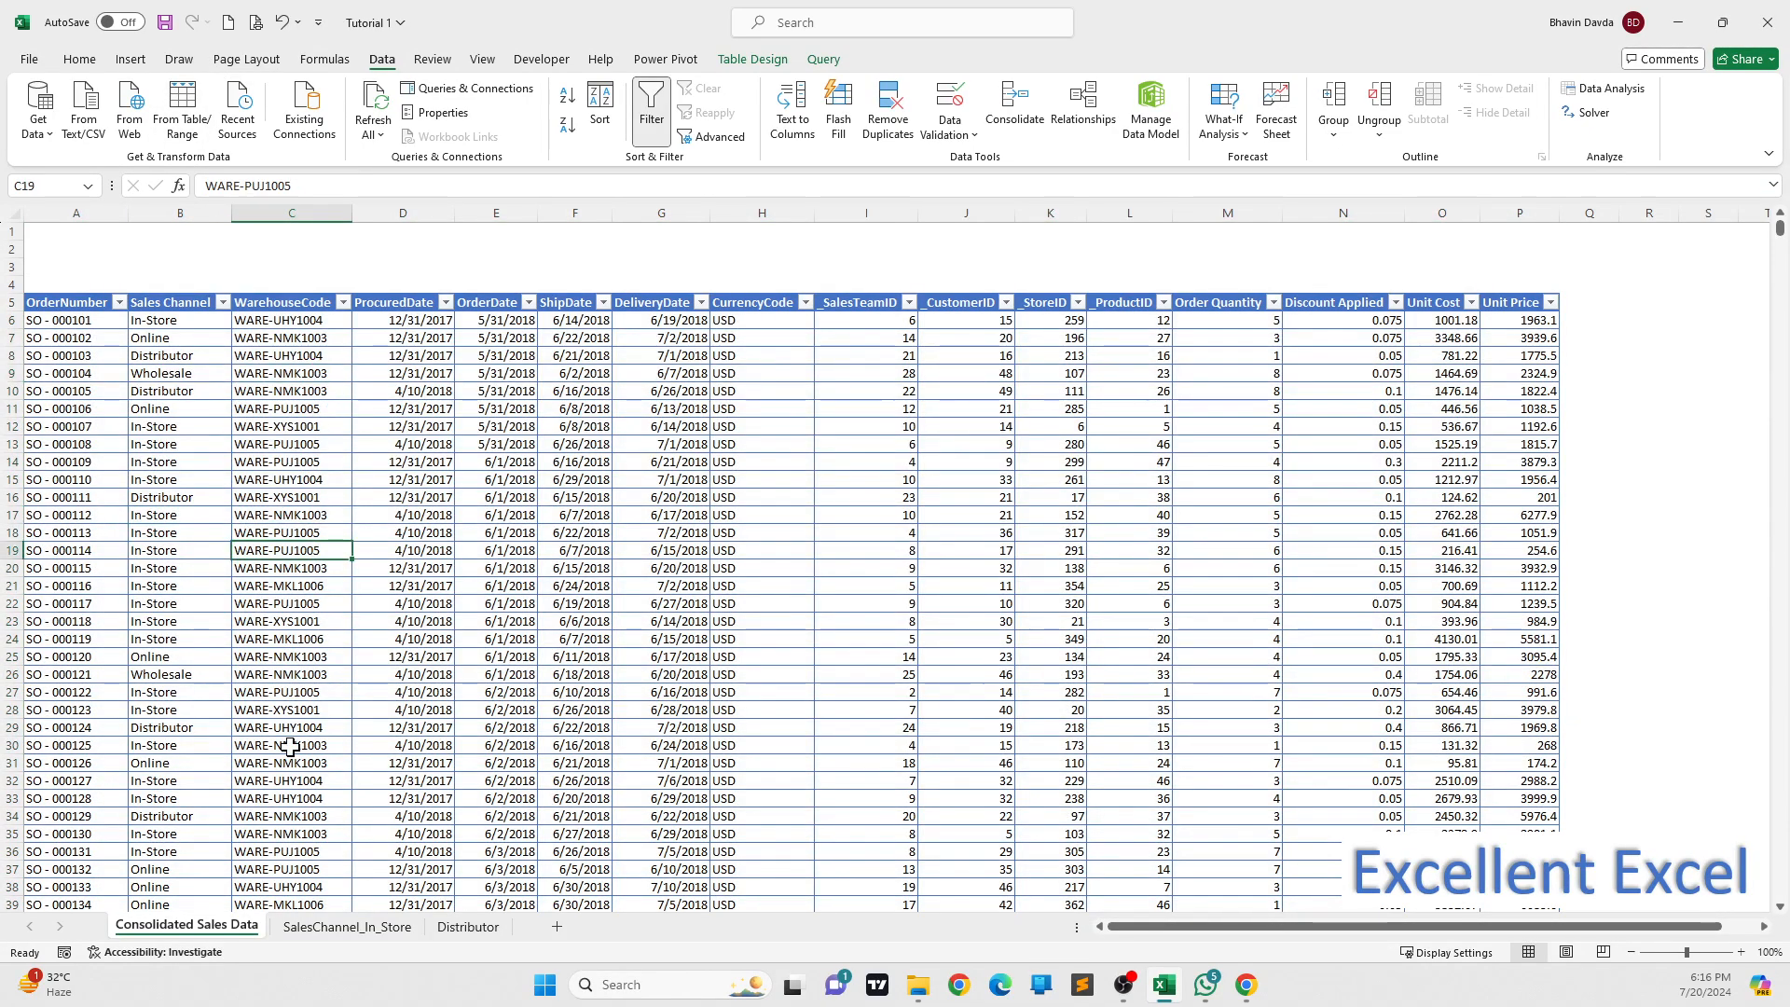
{"action": "left_click", "coordinate": [347, 926]}
{"action": "left_click", "coordinate": [462, 927]}
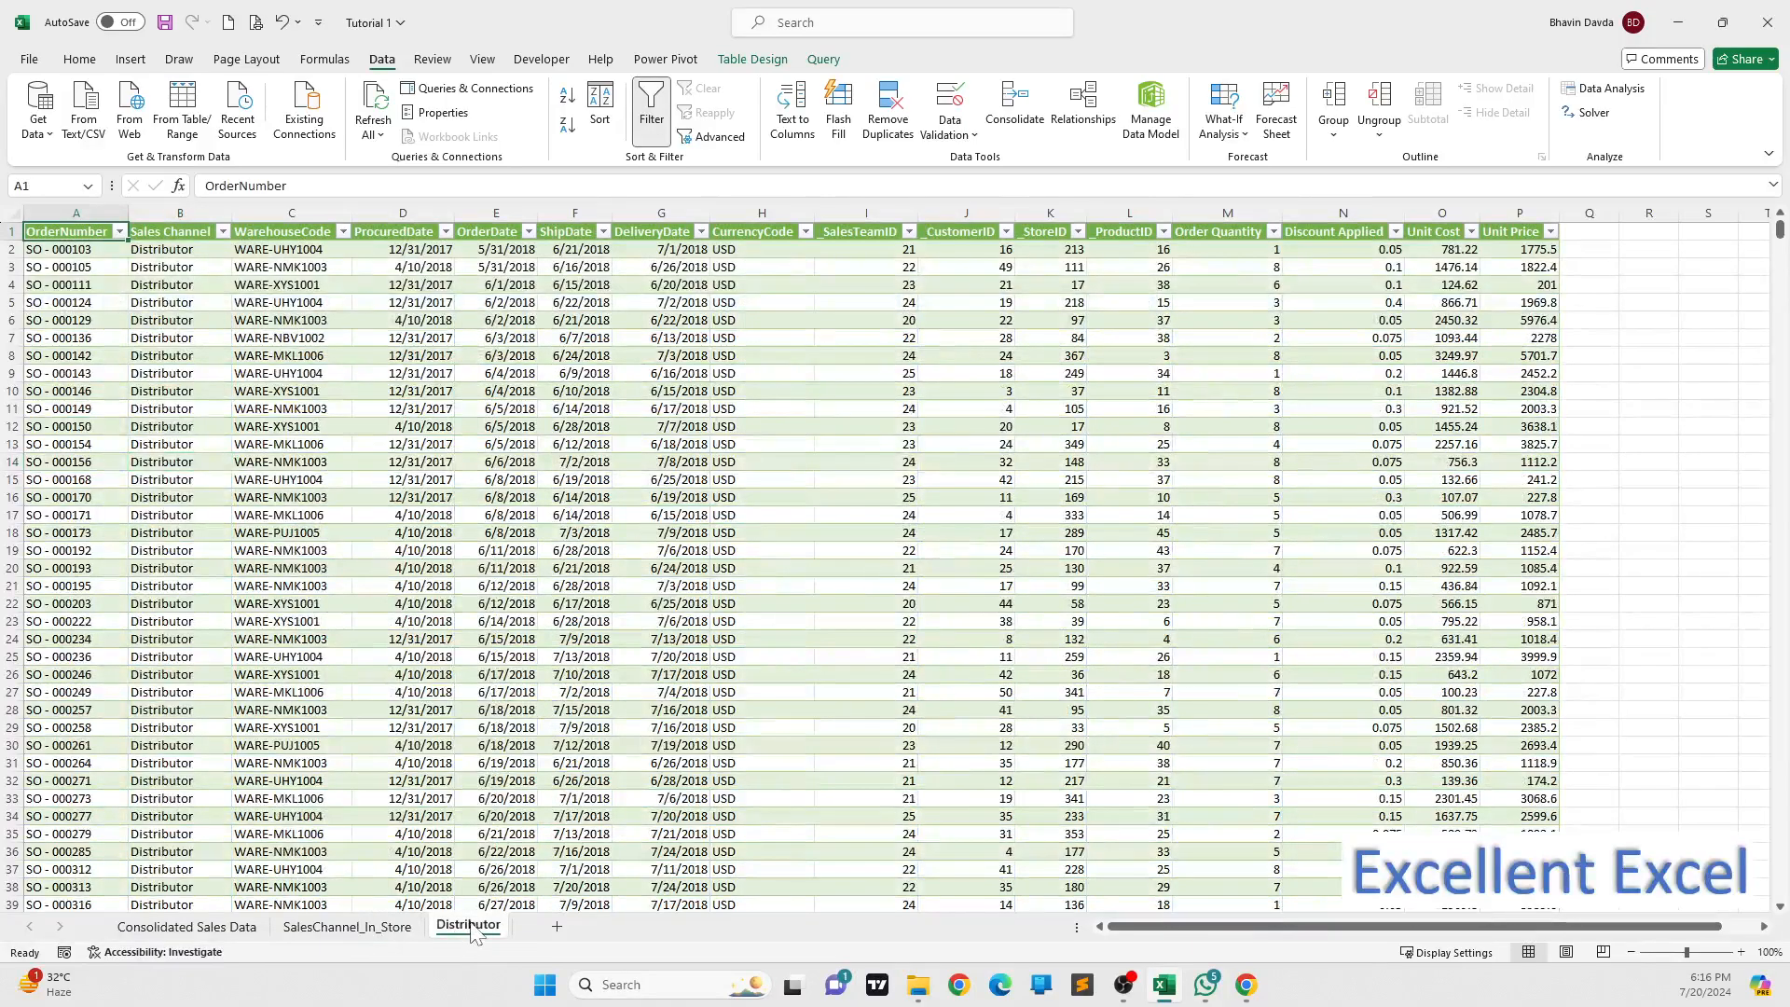
{"action": "left_click", "coordinate": [250, 927]}
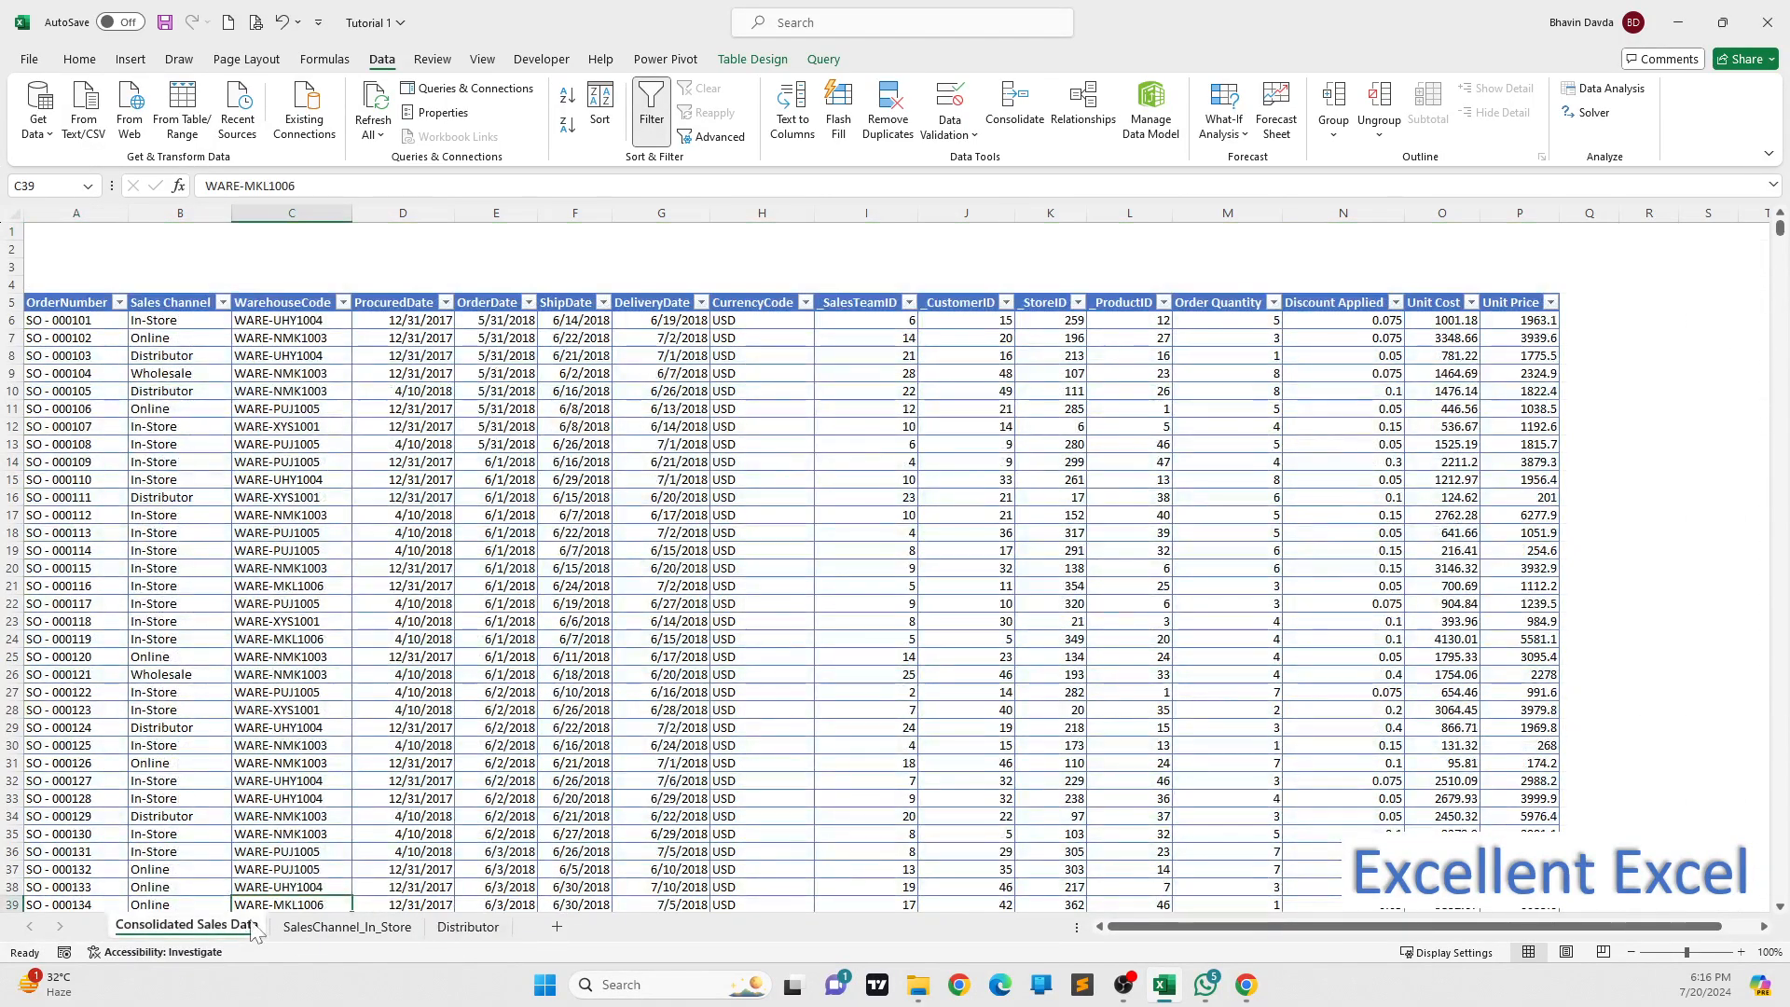